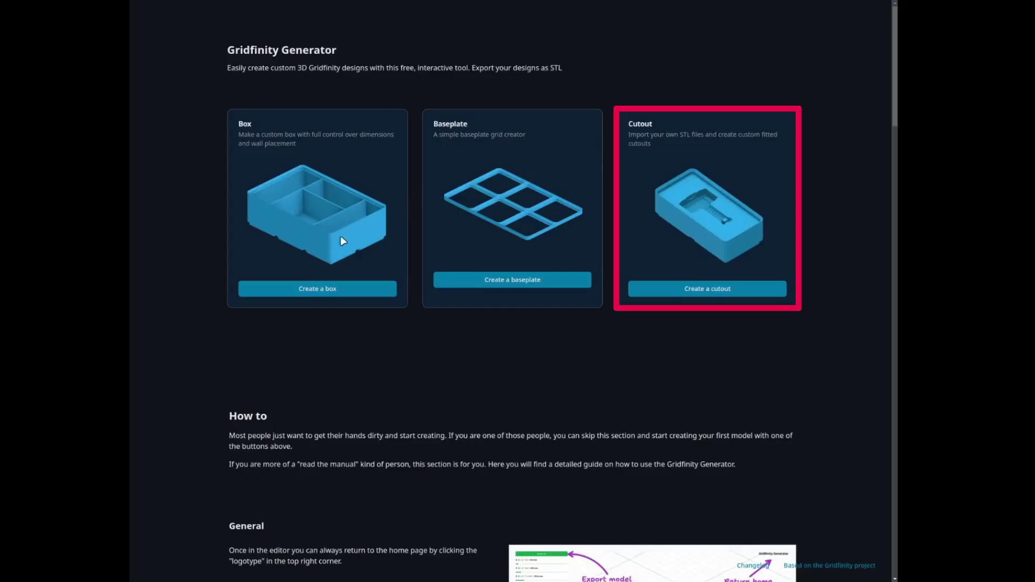
Open the box creator from the generator's home page and look over its size, wall, ledge and scoop controls.
{"action": "left_click", "coordinate": [313, 291]}
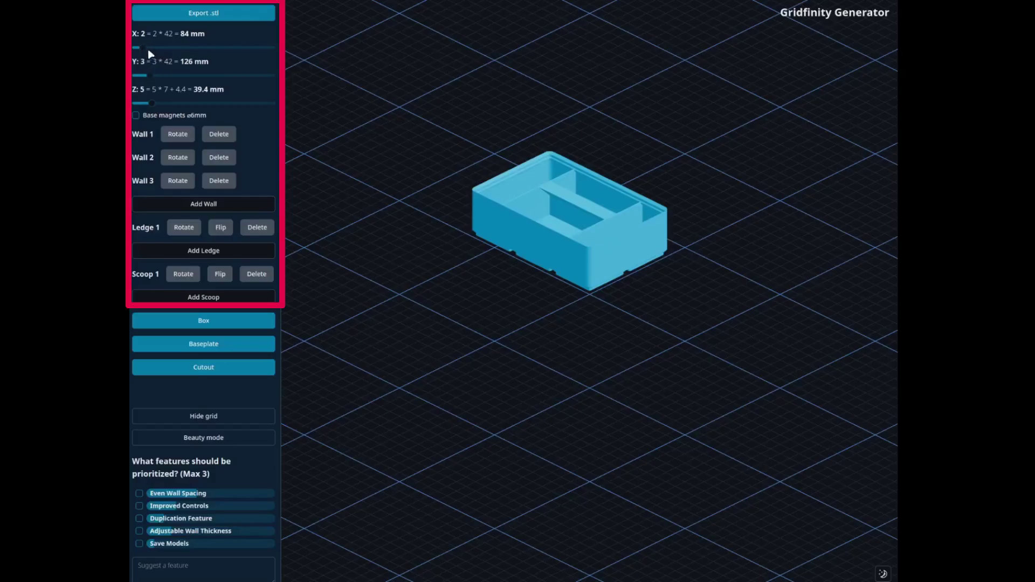
{"action": "left_click_drag", "start_coordinate": [148, 51], "coordinate": [198, 106]}
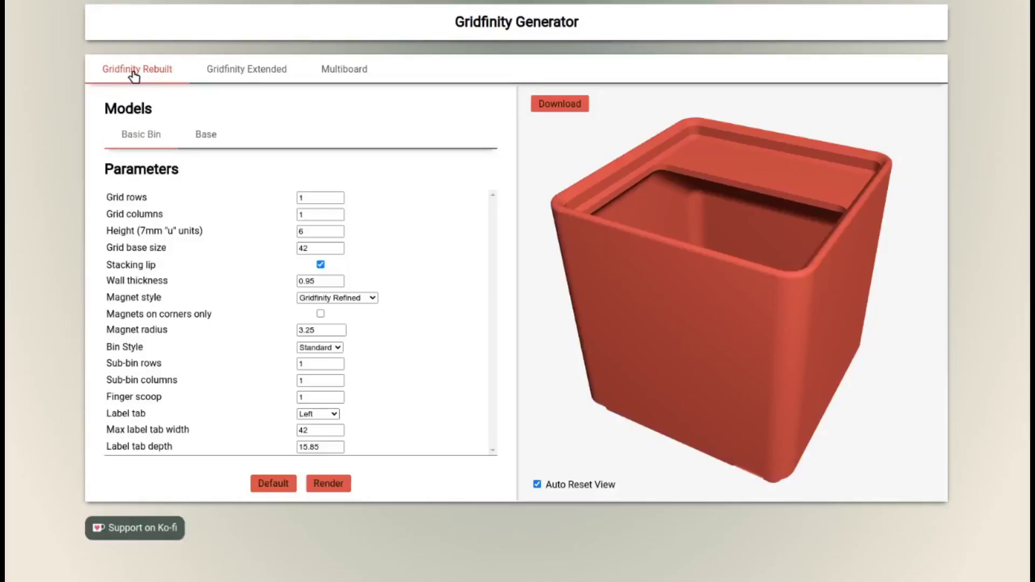
Open the Gridfinity Extended basic bin model and render it with its default parameters.
{"action": "left_click", "coordinate": [258, 78]}
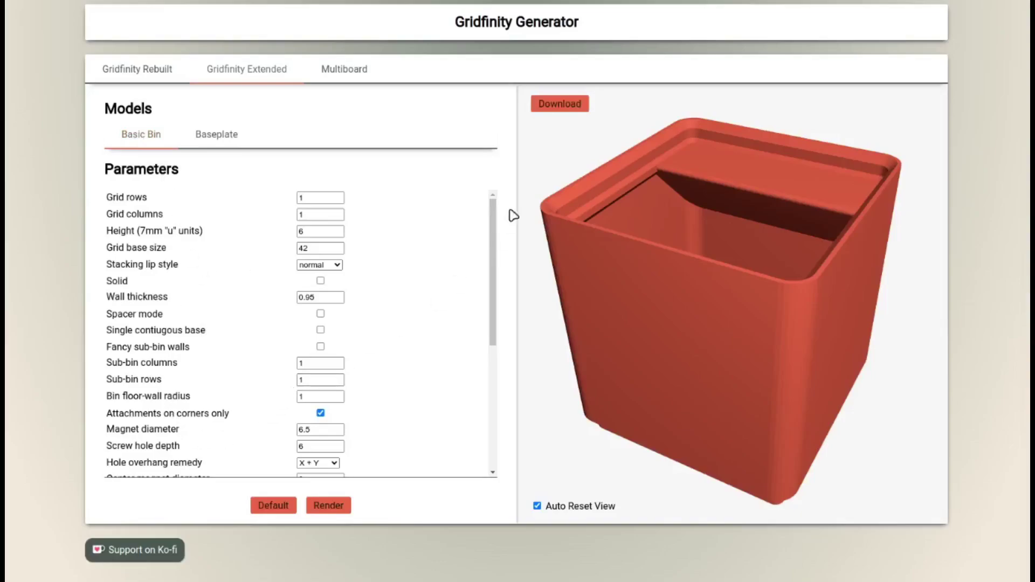
{"action": "left_click", "coordinate": [329, 509]}
{"action": "scroll", "coordinate": [730, 306], "scroll_direction": "down", "scroll_amount": 6}
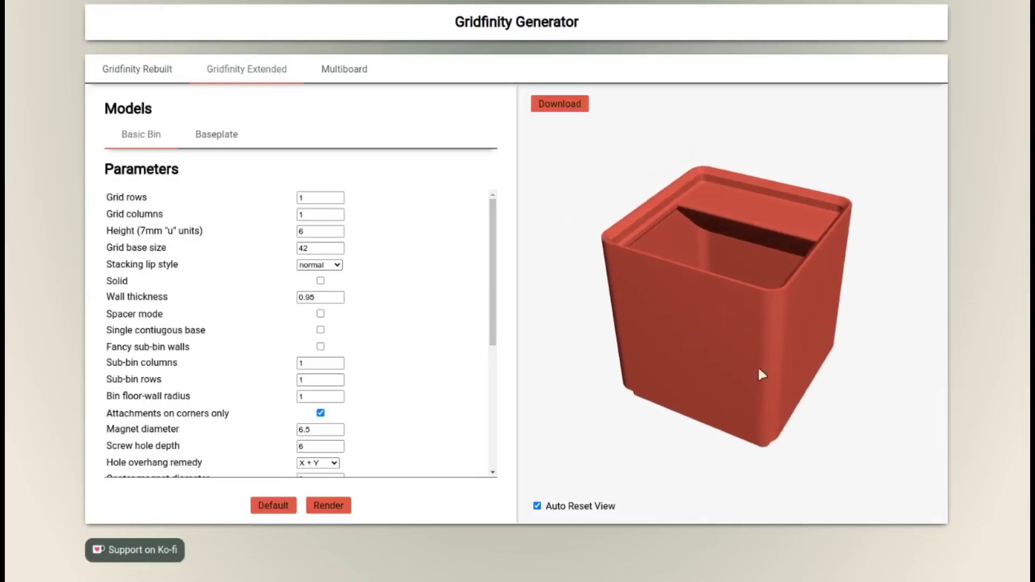
{"action": "left_click_drag", "start_coordinate": [761, 373], "coordinate": [625, 361]}
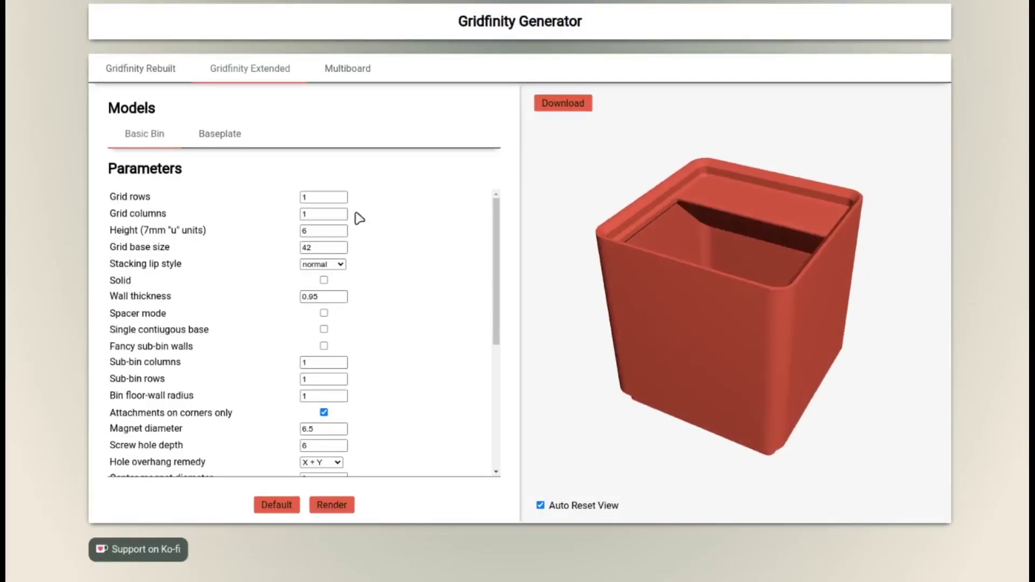
Set the bin's grid to 8 rows and 2 columns and render the model.
{"action": "double_click", "coordinate": [318, 198]}
{"action": "type", "text": "8"}
{"action": "key", "text": "Tab"}
{"action": "type", "text": "2"}
{"action": "left_click", "coordinate": [333, 507]}
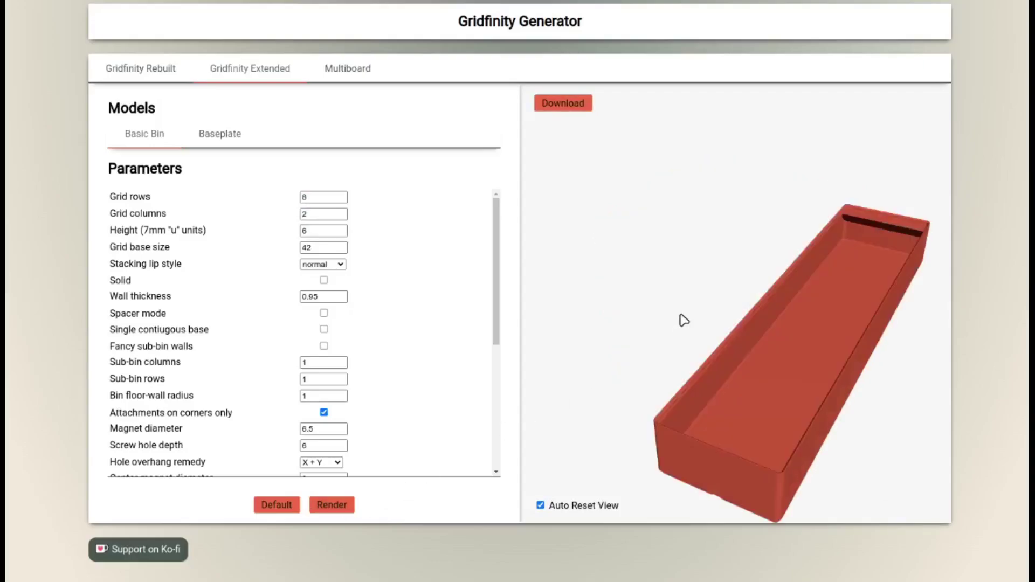
Examine the rendered bin from several angles and review its sub-bin, magnet, floor and label tab parameters.
{"action": "scroll", "coordinate": [735, 324], "scroll_direction": "down", "scroll_amount": 1}
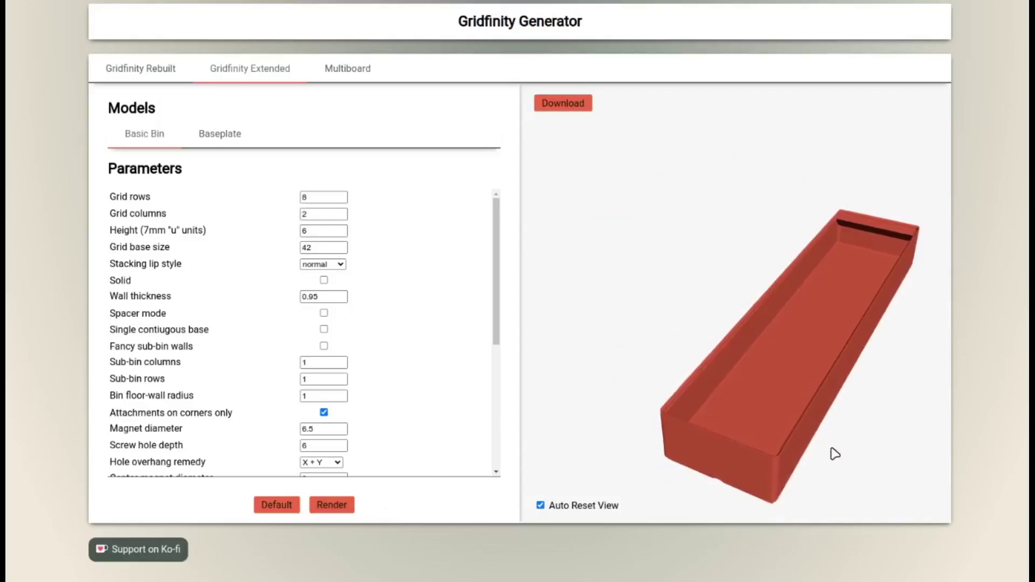
{"action": "left_click_drag", "start_coordinate": [835, 454], "coordinate": [746, 434]}
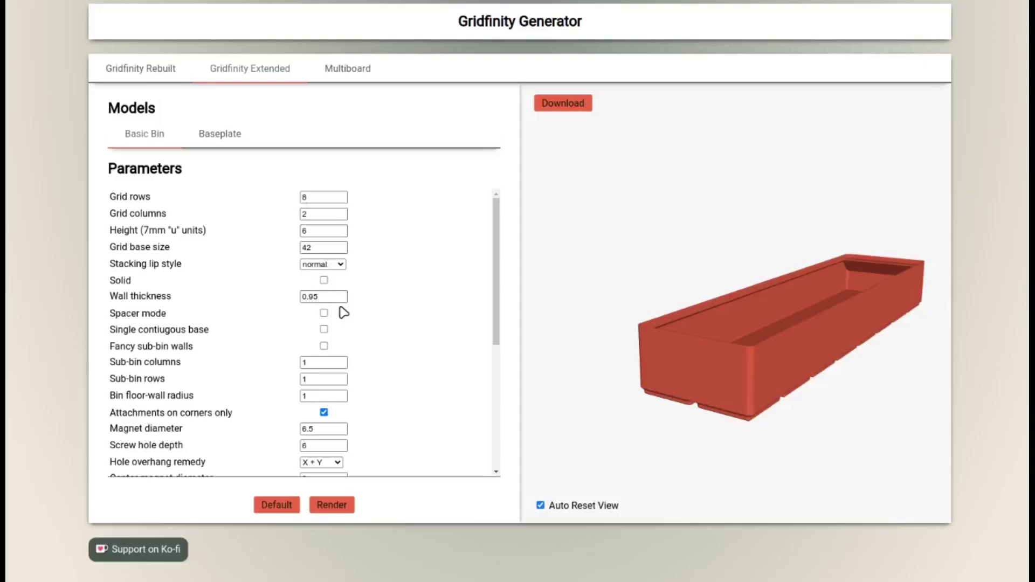
{"action": "scroll", "coordinate": [461, 334], "scroll_direction": "down", "scroll_amount": 2}
{"action": "scroll", "coordinate": [460, 334], "scroll_direction": "down", "scroll_amount": 2}
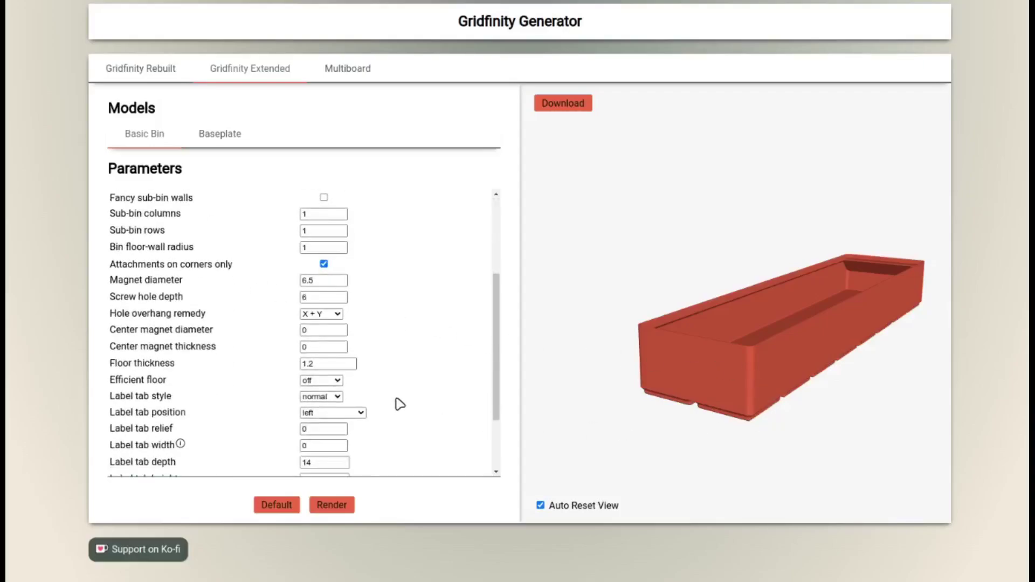
{"action": "scroll", "coordinate": [397, 403], "scroll_direction": "up", "scroll_amount": 3}
{"action": "scroll", "coordinate": [399, 403], "scroll_direction": "down", "scroll_amount": 3}
{"action": "scroll", "coordinate": [399, 403], "scroll_direction": "down", "scroll_amount": 1}
{"action": "scroll", "coordinate": [398, 403], "scroll_direction": "up", "scroll_amount": 2}
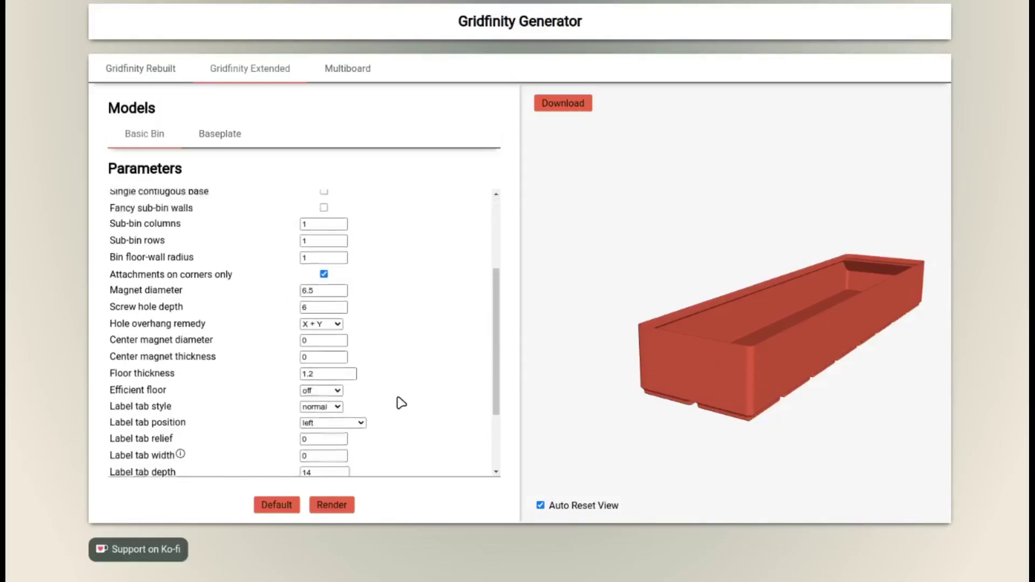
{"action": "left_click_drag", "start_coordinate": [800, 447], "coordinate": [806, 451]}
{"action": "scroll", "coordinate": [759, 297], "scroll_direction": "up", "scroll_amount": 1}
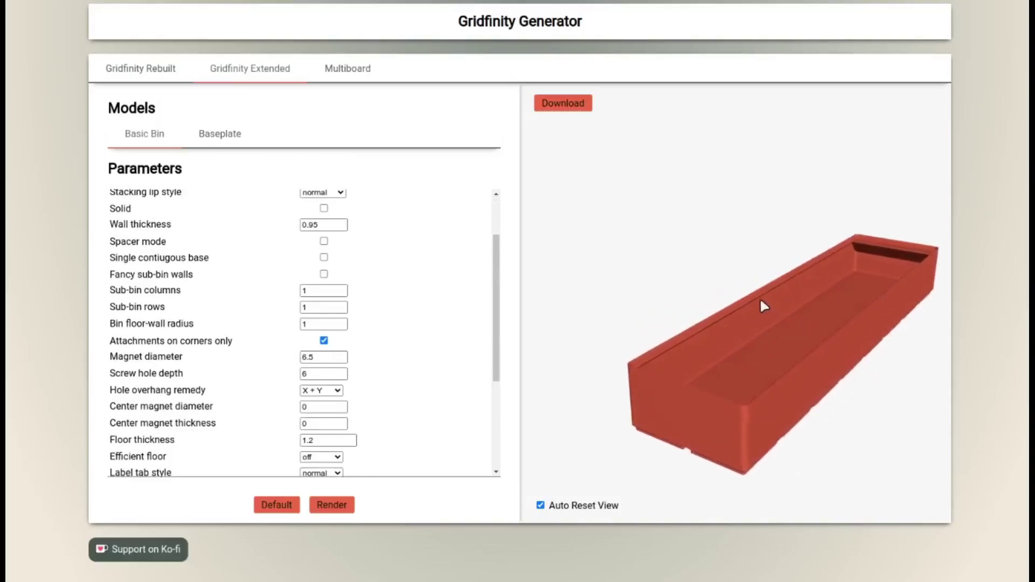
Set the bin's efficient floor option to smooth and render the model.
{"action": "scroll", "coordinate": [787, 352], "scroll_direction": "down", "scroll_amount": 3}
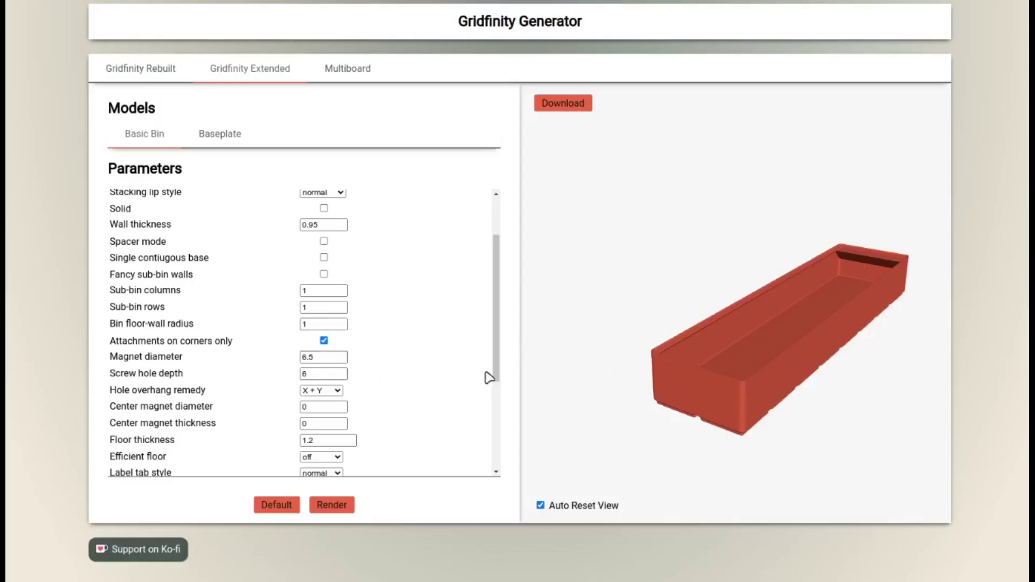
{"action": "left_click_drag", "start_coordinate": [494, 371], "coordinate": [497, 434]}
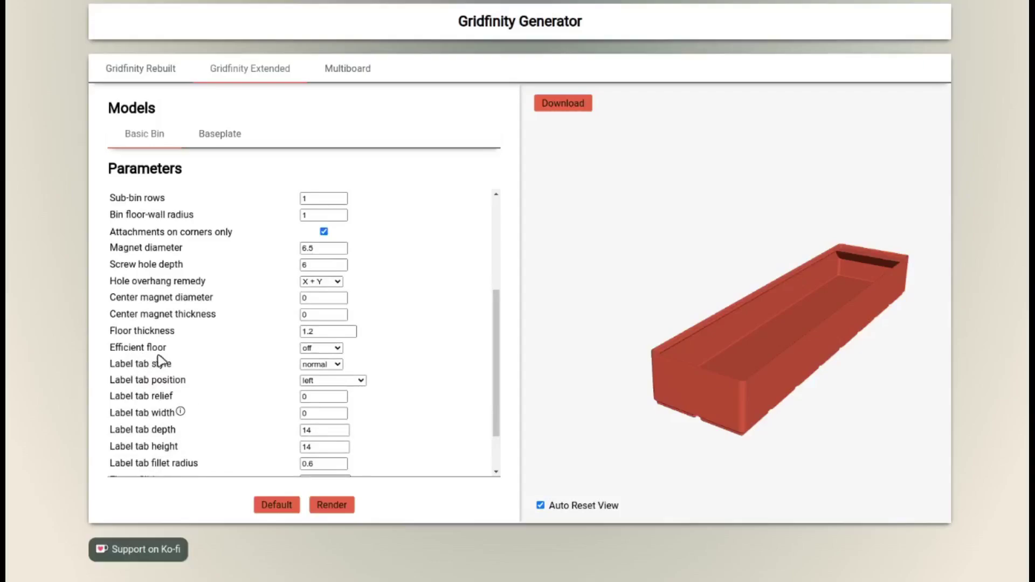
{"action": "left_click", "coordinate": [335, 352]}
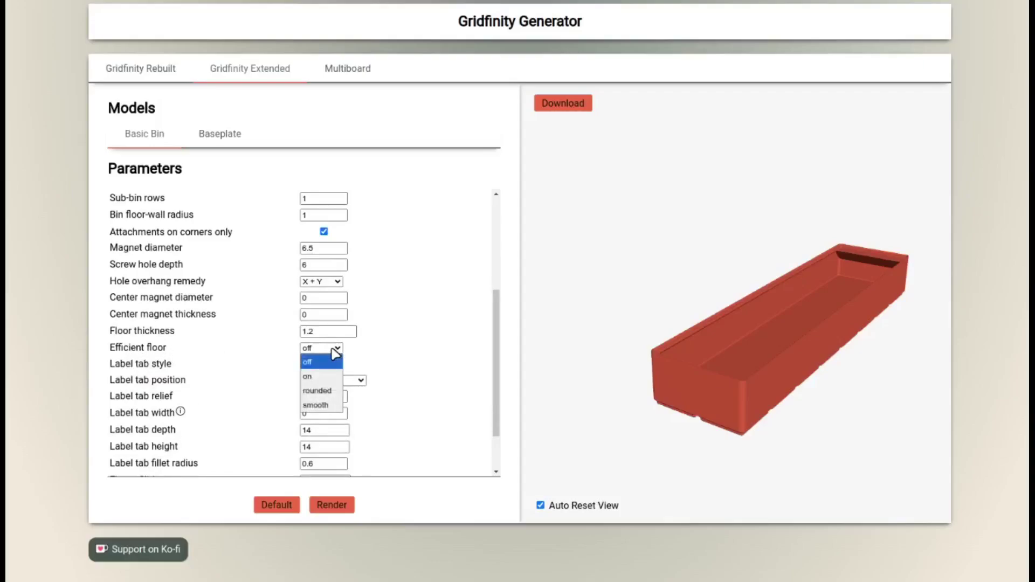
{"action": "left_click", "coordinate": [915, 435]}
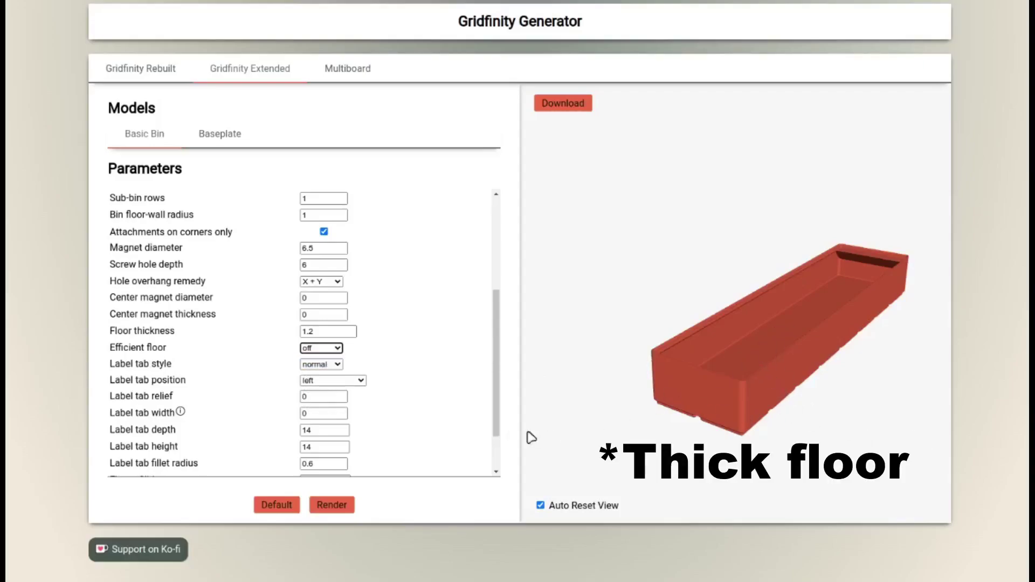
{"action": "left_click", "coordinate": [336, 365]}
{"action": "left_click", "coordinate": [338, 366]}
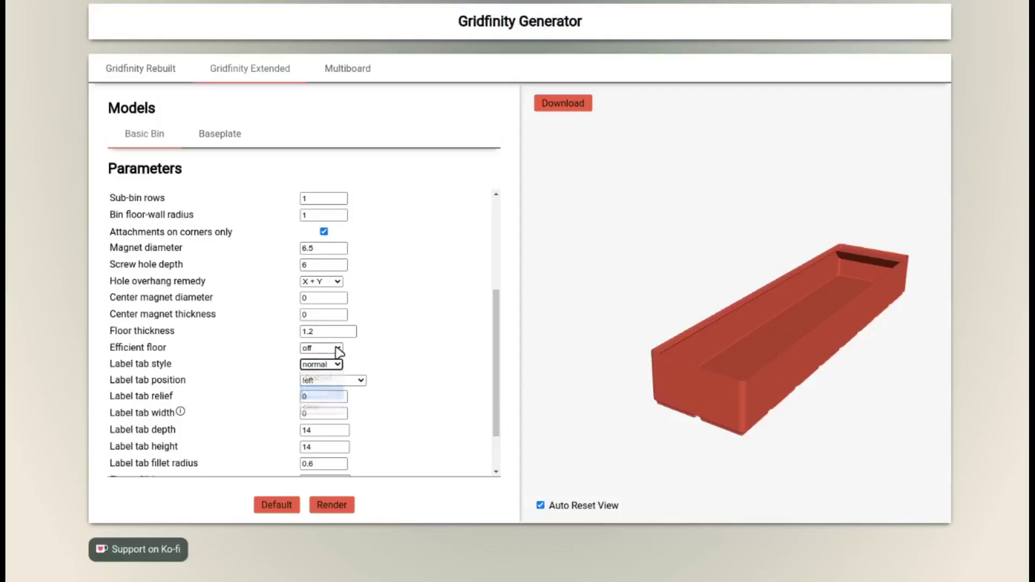
{"action": "left_click", "coordinate": [337, 349]}
{"action": "left_click", "coordinate": [323, 405]}
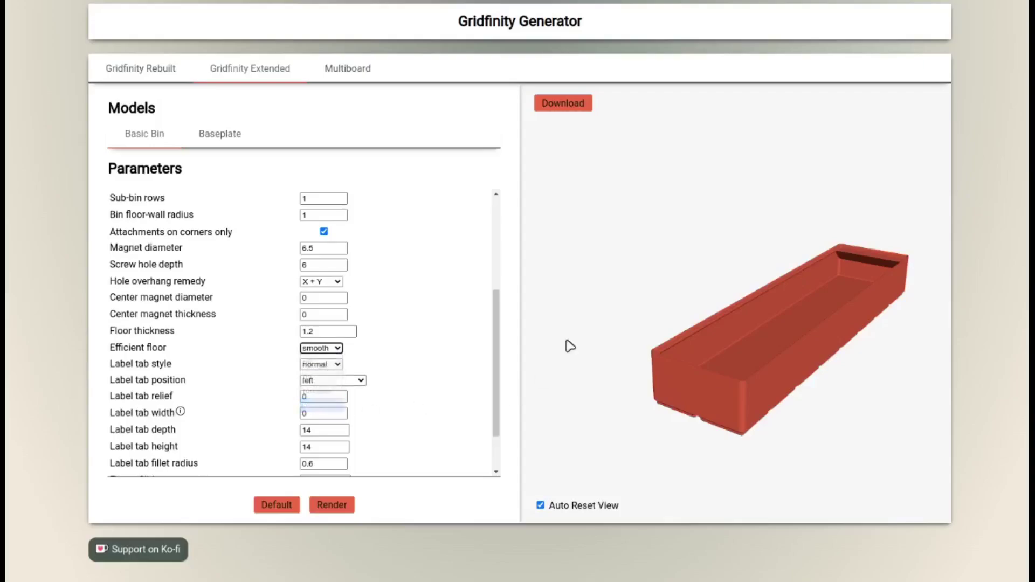
{"action": "left_click", "coordinate": [334, 506]}
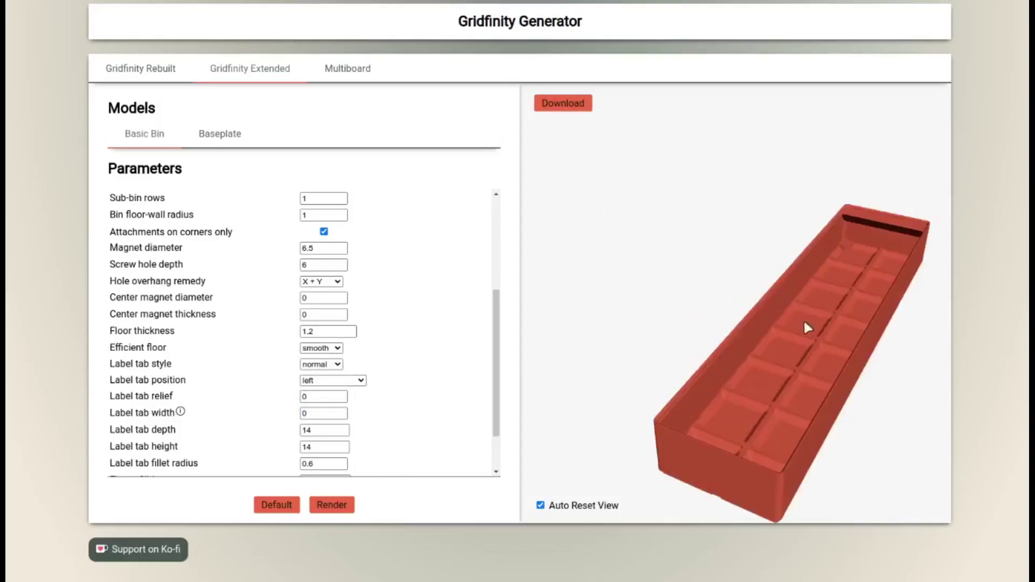
Inspect the bin's floor and base, set the efficient floor option to off and render again.
{"action": "scroll", "coordinate": [763, 416], "scroll_direction": "up", "scroll_amount": 5}
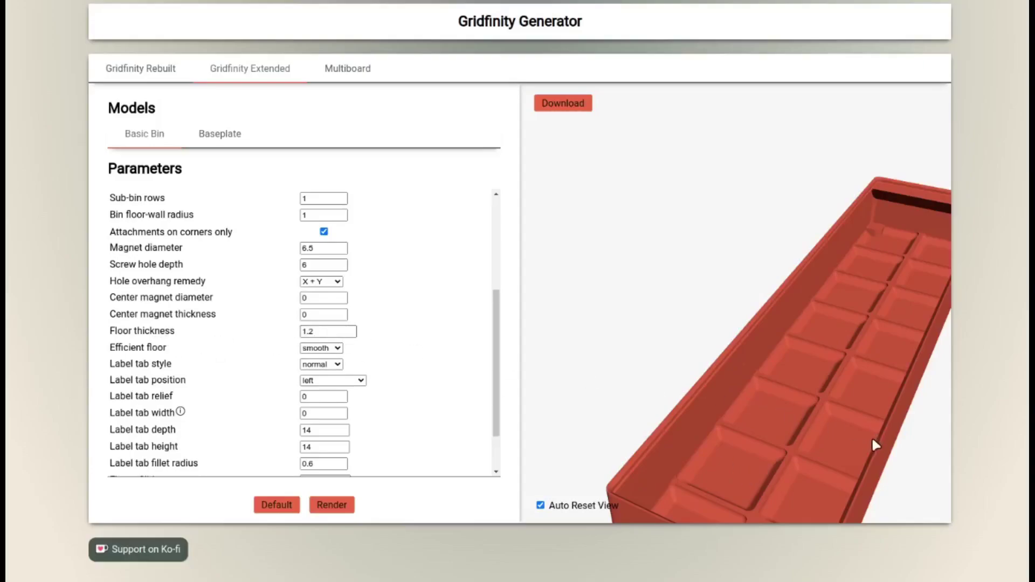
{"action": "left_click_drag", "start_coordinate": [799, 445], "coordinate": [791, 298]}
{"action": "left_click_drag", "start_coordinate": [813, 389], "coordinate": [816, 369]}
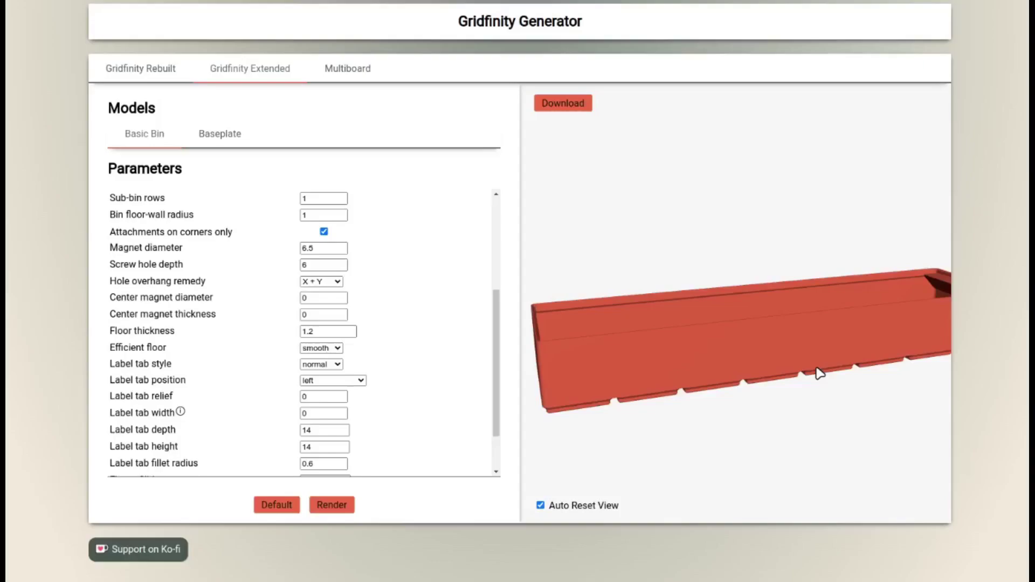
{"action": "left_click_drag", "start_coordinate": [799, 277], "coordinate": [781, 284]}
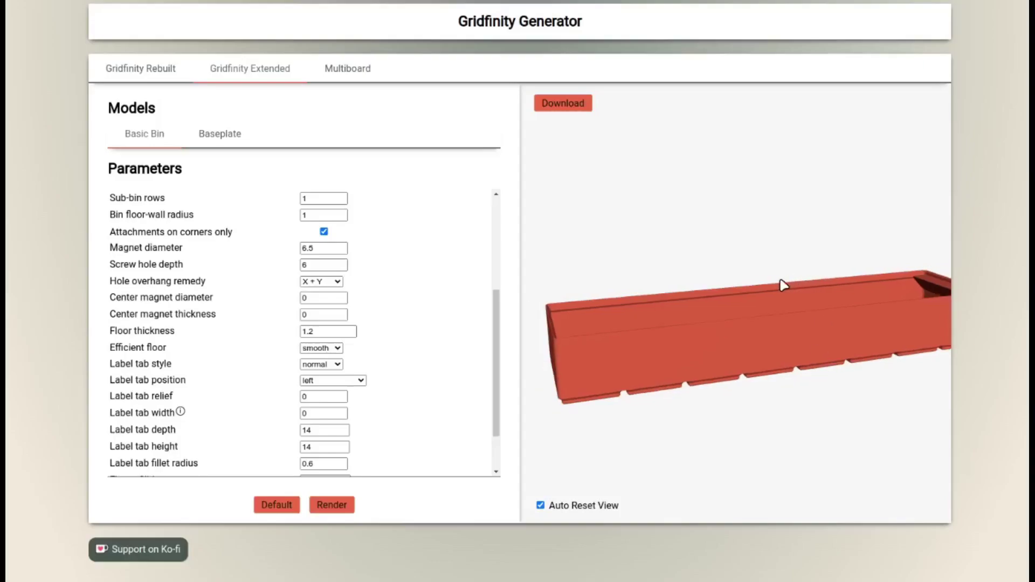
{"action": "left_click", "coordinate": [337, 349]}
{"action": "left_click", "coordinate": [337, 361]}
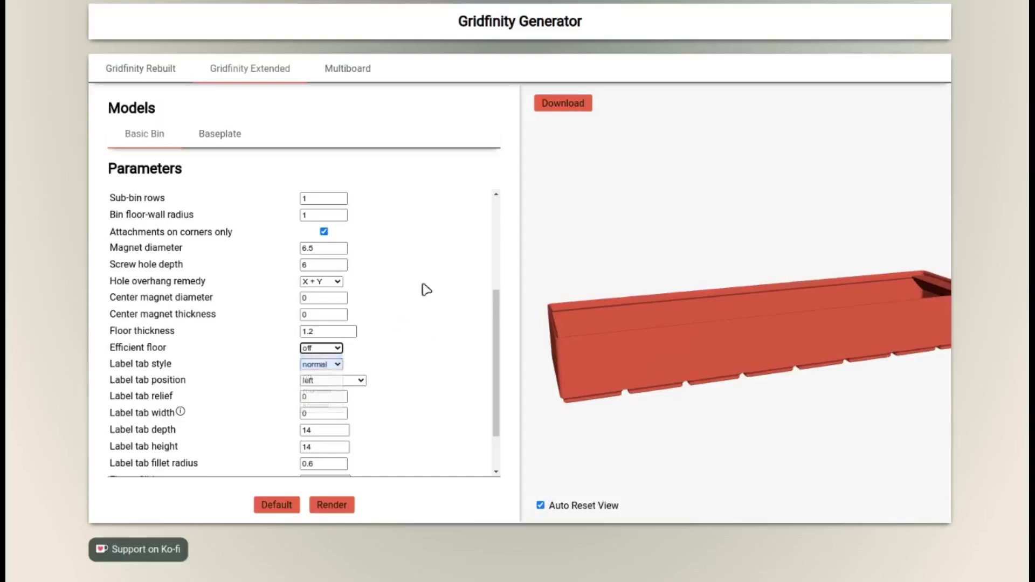
{"action": "left_click", "coordinate": [352, 504]}
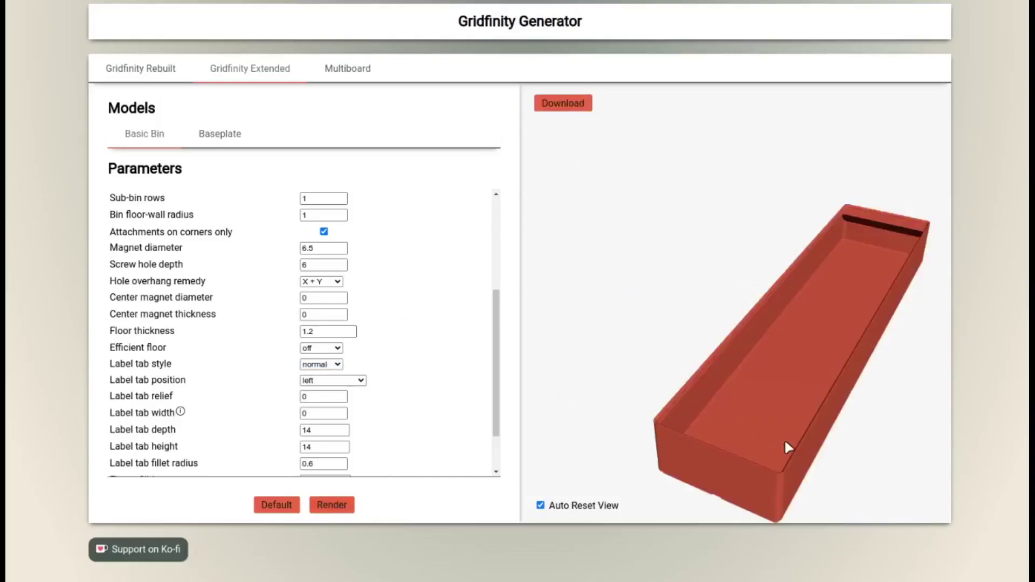
{"action": "left_click_drag", "start_coordinate": [784, 439], "coordinate": [500, 319]}
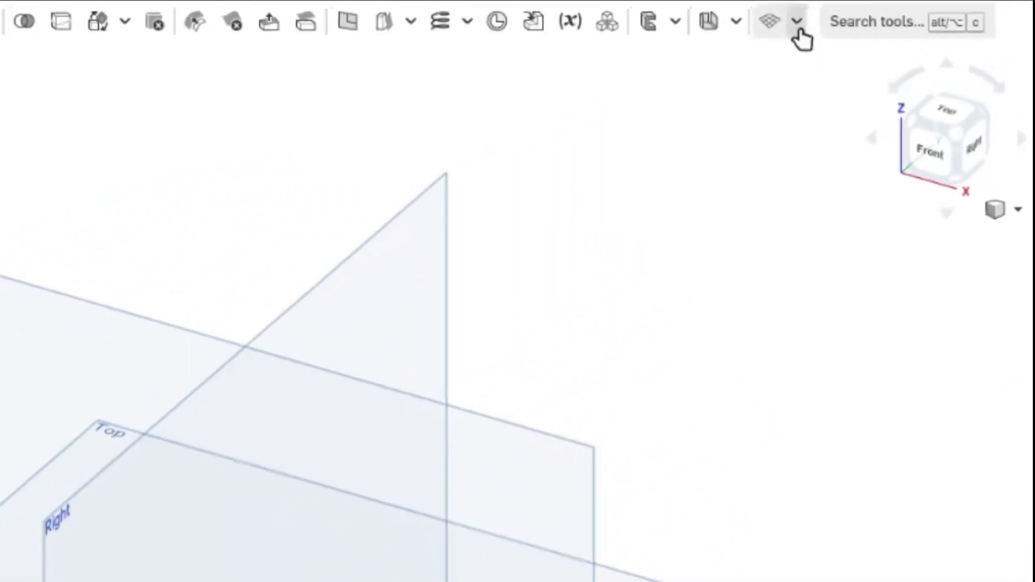
Switch to Onshape and create a classic Gridfinity bin with width 2, length 8, height 6, a stacking lip and a label tab.
{"action": "left_click", "coordinate": [797, 21]}
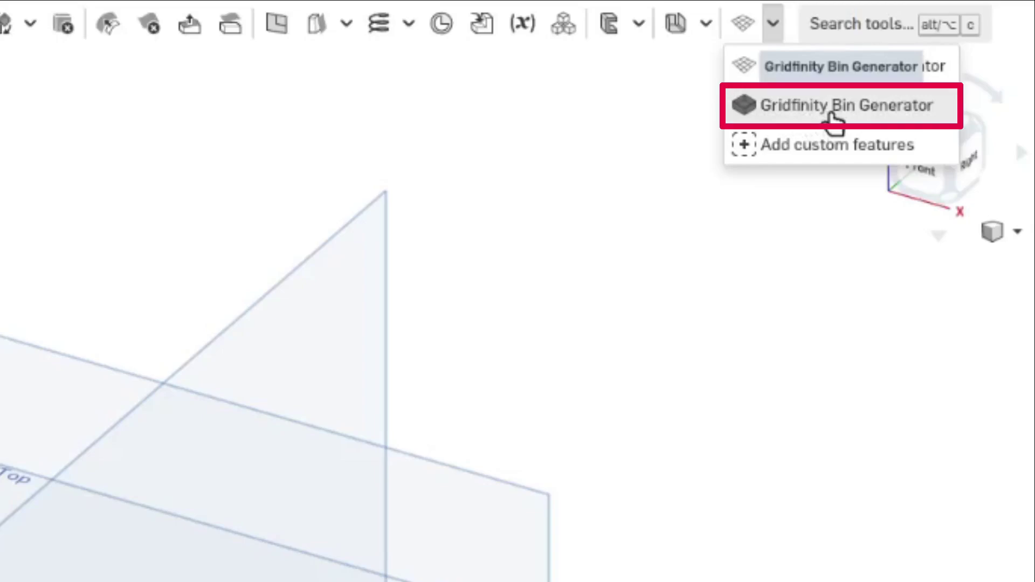
{"action": "mouse_move", "coordinate": [833, 120]}
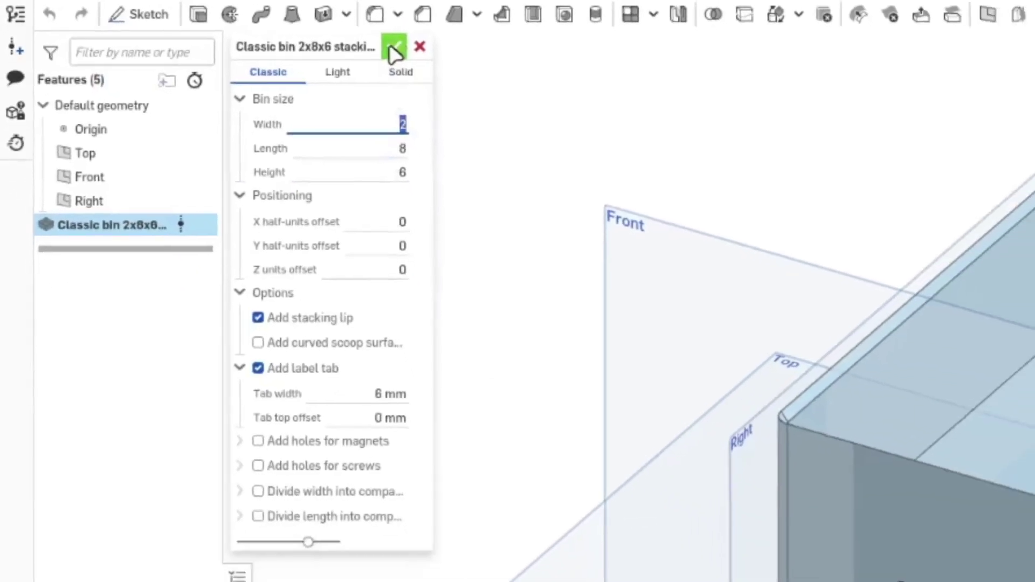
{"action": "left_click", "coordinate": [506, 61]}
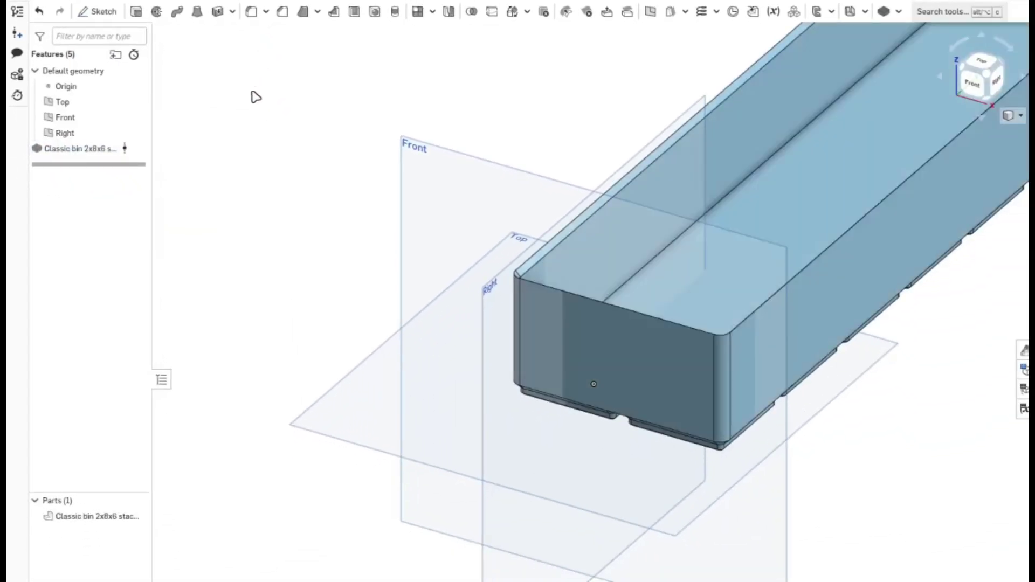
Hide the default Top, Front and Right planes around the bin.
{"action": "scroll", "coordinate": [322, 299], "scroll_direction": "down", "scroll_amount": 2}
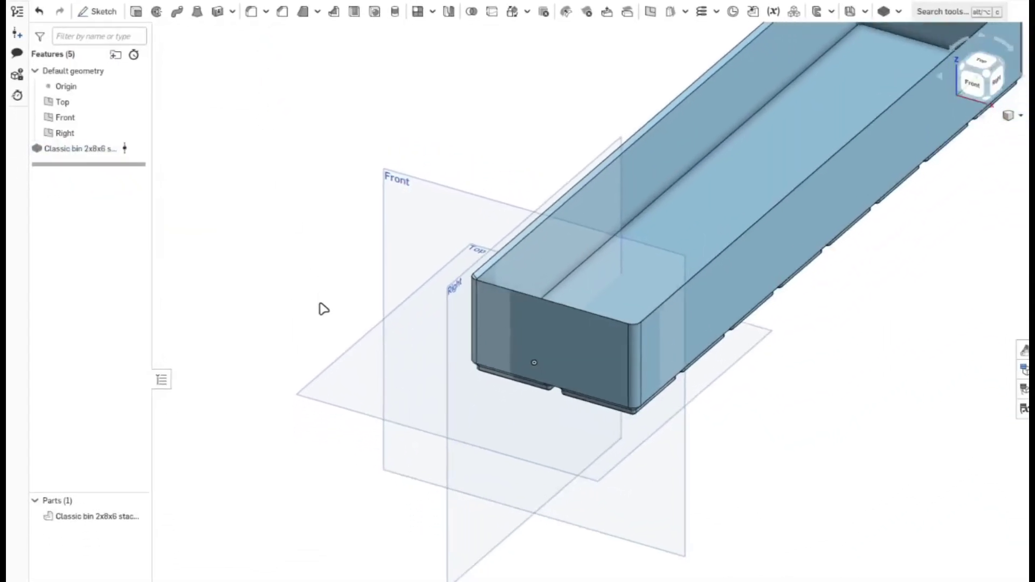
{"action": "right_click", "coordinate": [377, 372]}
{"action": "left_click", "coordinate": [434, 432]}
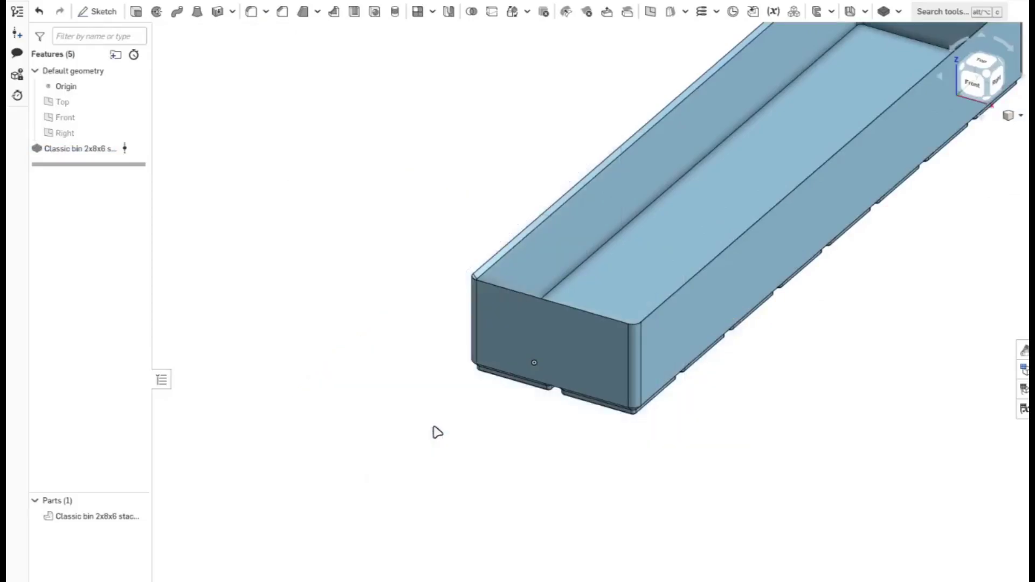
Split the bin part with a mate connector on its long side, at the gap between the fourth and fifth base units, keeping both sides.
{"action": "middle_click_drag", "start_coordinate": [864, 356], "coordinate": [599, 537]}
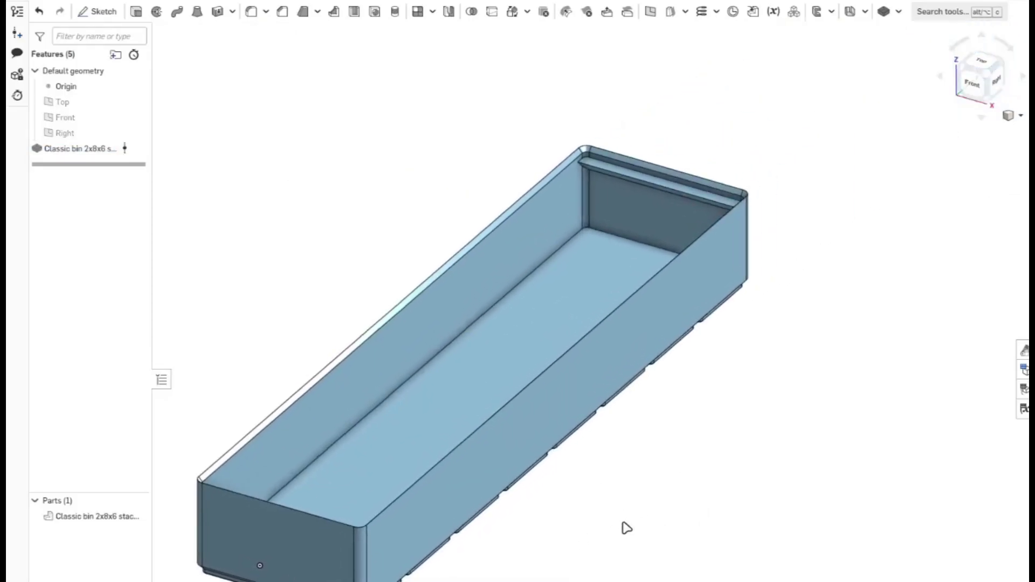
{"action": "right_click_drag", "start_coordinate": [623, 523], "coordinate": [575, 537]}
{"action": "middle_click_drag", "start_coordinate": [663, 474], "coordinate": [823, 429]}
{"action": "right_click_drag", "start_coordinate": [711, 567], "coordinate": [657, 520]}
{"action": "scroll", "coordinate": [722, 581], "scroll_direction": "down", "scroll_amount": 1}
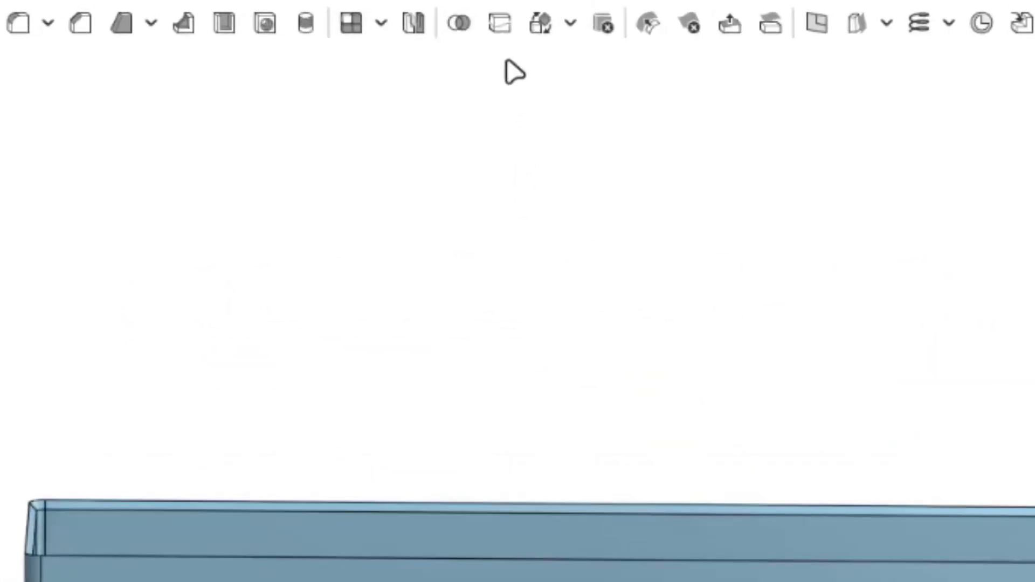
{"action": "left_click", "coordinate": [498, 31]}
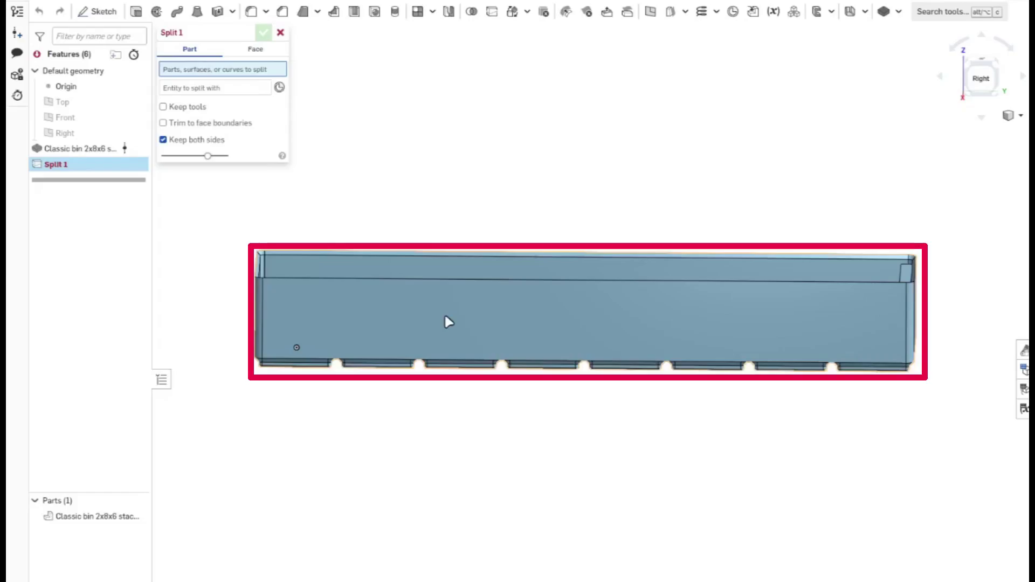
{"action": "left_click", "coordinate": [445, 317]}
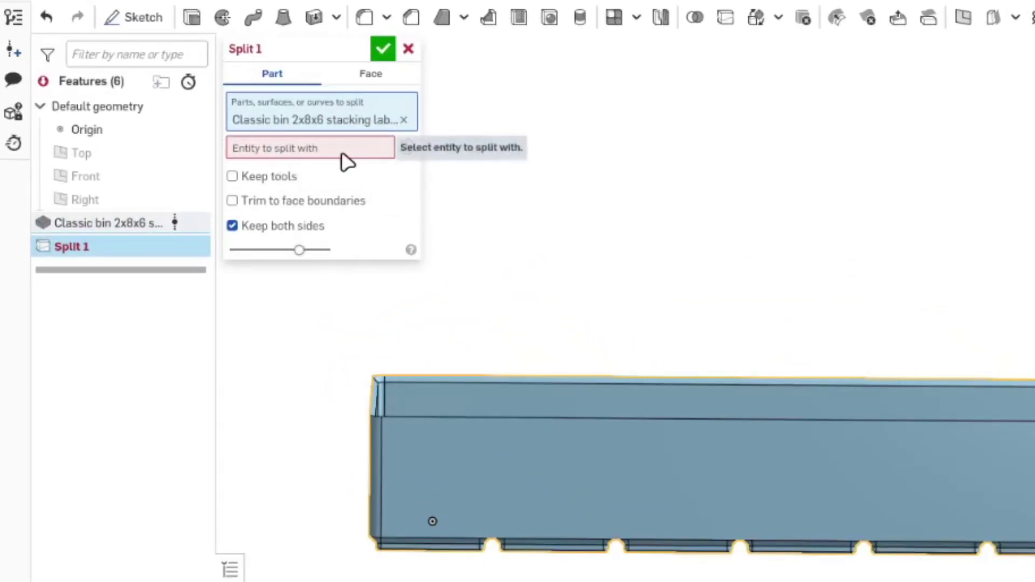
{"action": "left_click", "coordinate": [407, 151]}
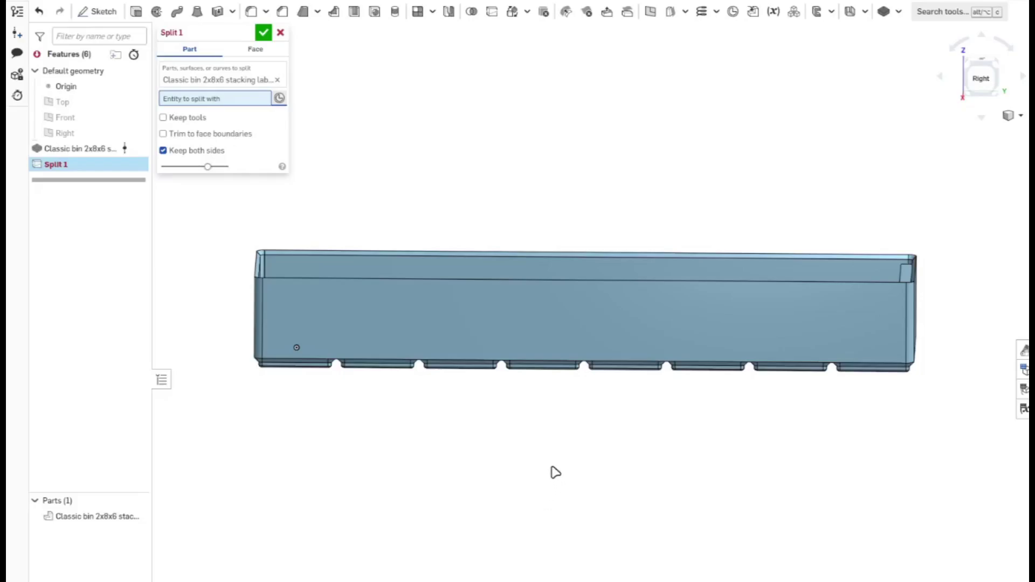
{"action": "mouse_move", "coordinate": [580, 446]}
{"action": "right_mouse_down"}
{"action": "mouse_move", "coordinate": [577, 399]}
{"action": "mouse_move", "coordinate": [579, 428]}
{"action": "right_mouse_up"}
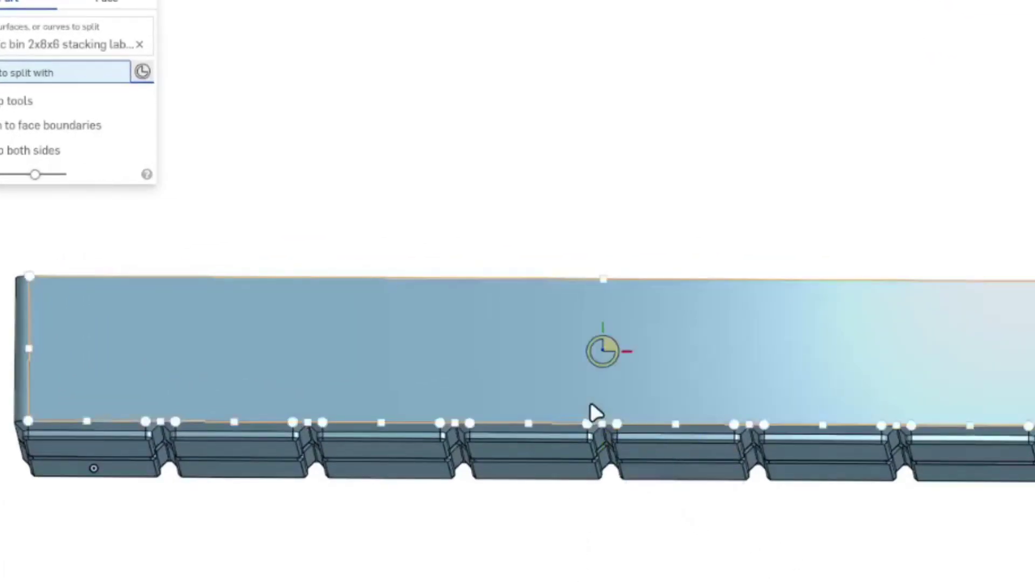
{"action": "scroll", "coordinate": [590, 406], "scroll_direction": "up", "scroll_amount": 3}
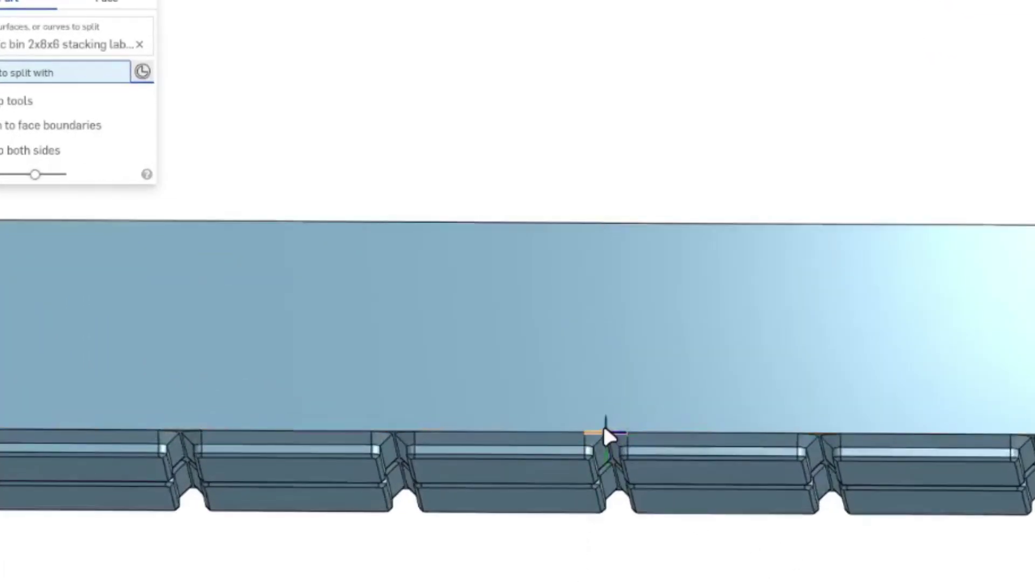
{"action": "left_click", "coordinate": [603, 429]}
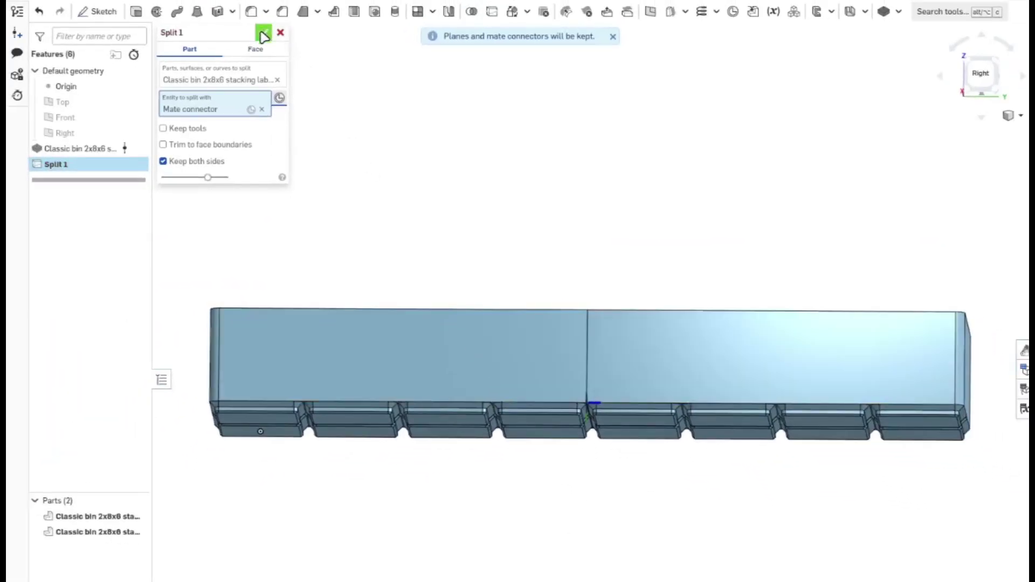
{"action": "left_click", "coordinate": [263, 36]}
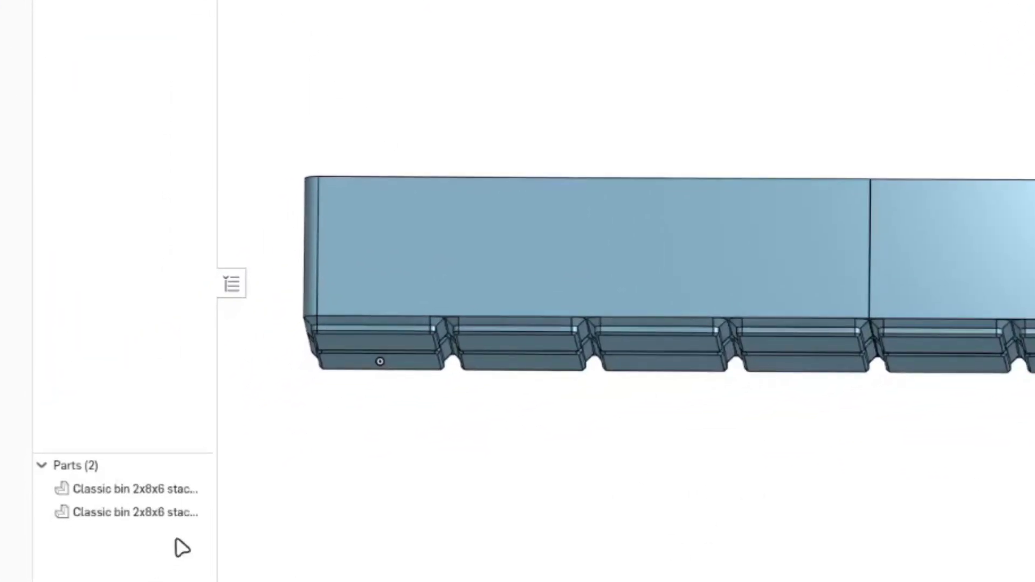
Hide the rear half of the split bin and view the exposed cut face of the front half.
{"action": "left_click_drag", "start_coordinate": [216, 506], "coordinate": [311, 511]}
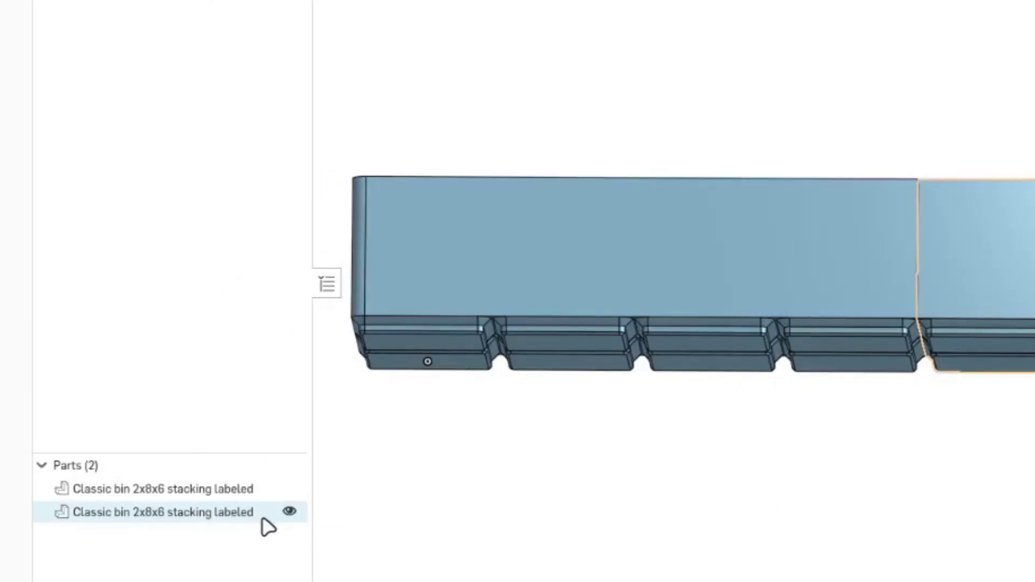
{"action": "left_click", "coordinate": [288, 511]}
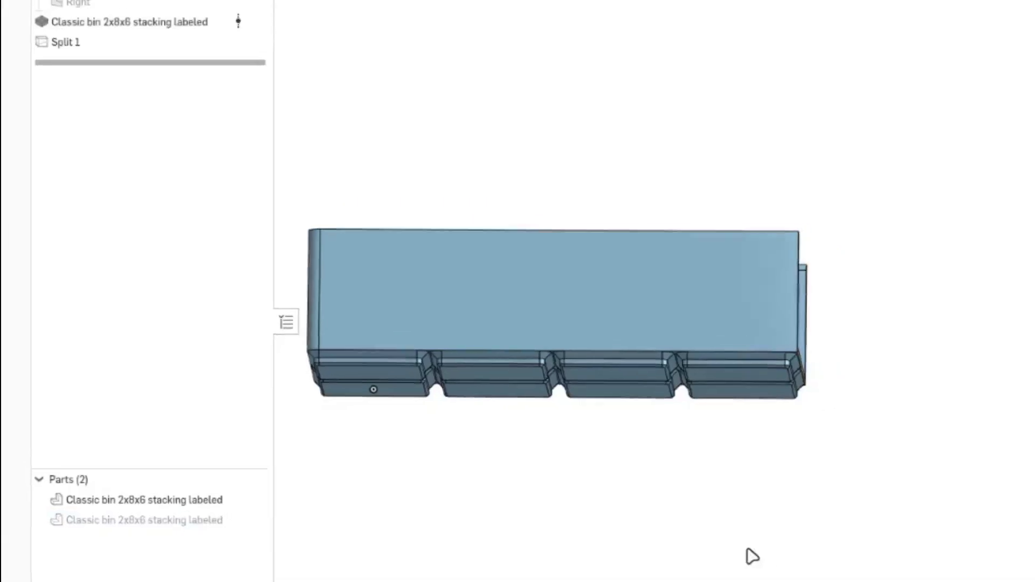
{"action": "right_click_drag", "start_coordinate": [751, 556], "coordinate": [666, 555]}
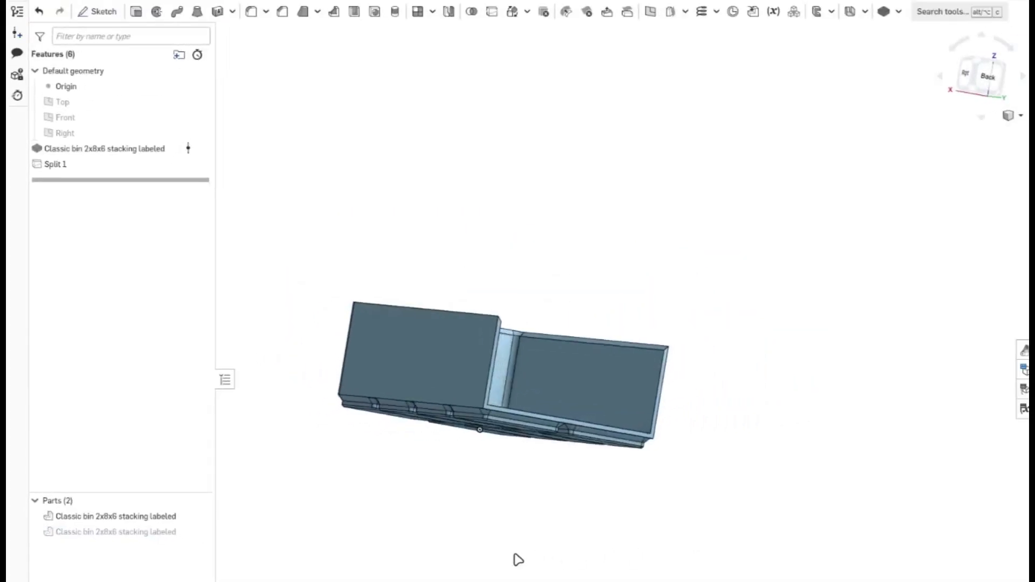
{"action": "scroll", "coordinate": [651, 392], "scroll_direction": "up", "scroll_amount": 5}
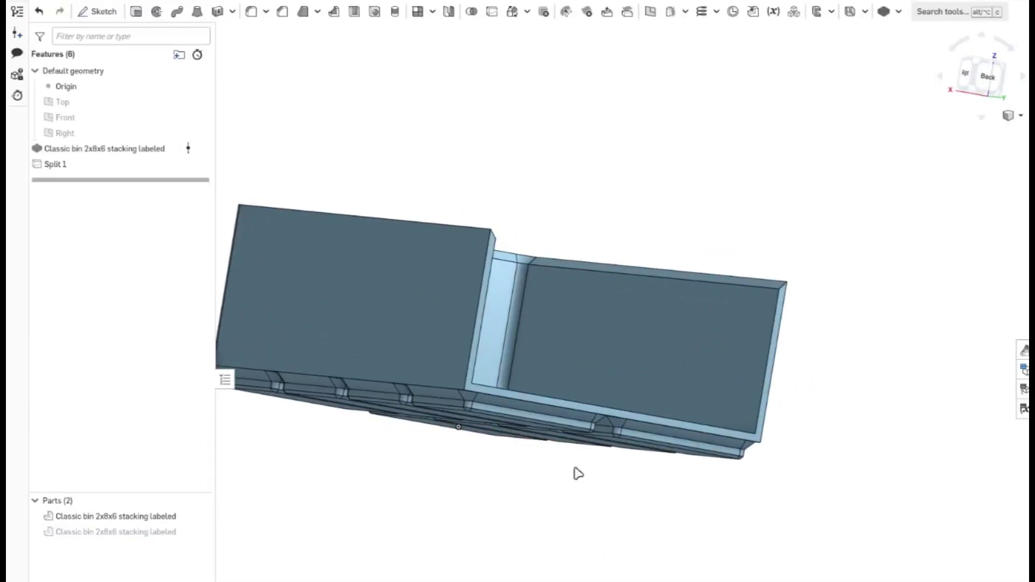
{"action": "right_click_drag", "start_coordinate": [616, 476], "coordinate": [624, 515]}
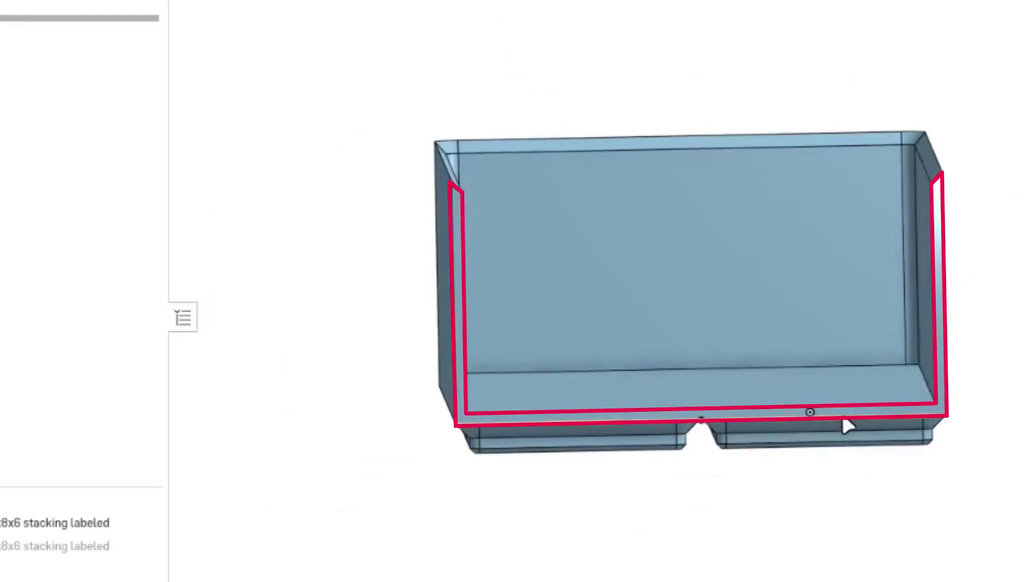
{"action": "scroll", "coordinate": [940, 351], "scroll_direction": "up", "scroll_amount": 4}
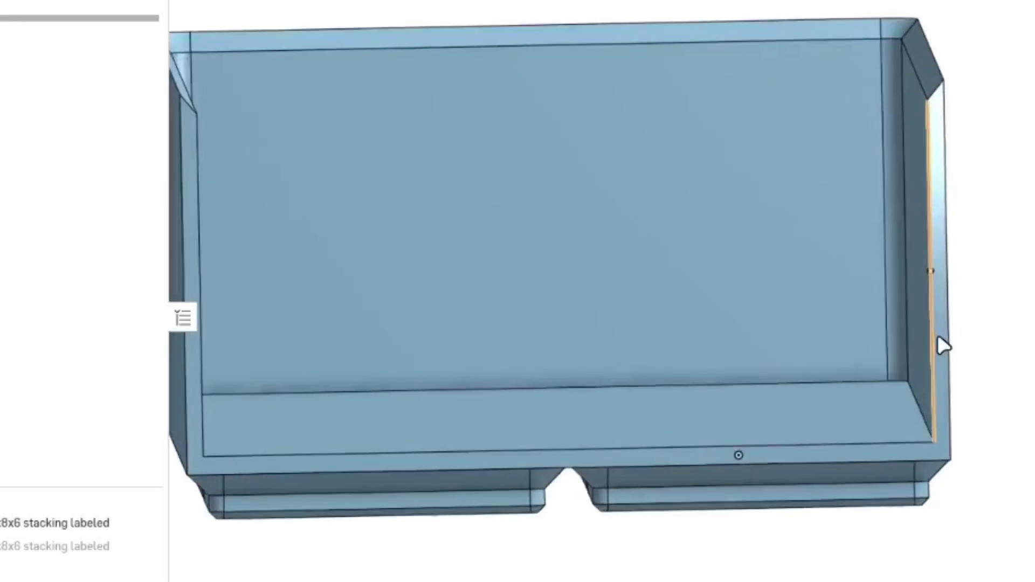
Examine the cut face by selecting it, the side wall's inner and outer edges, and the floor's upper and lower edges.
{"action": "left_click", "coordinate": [929, 384]}
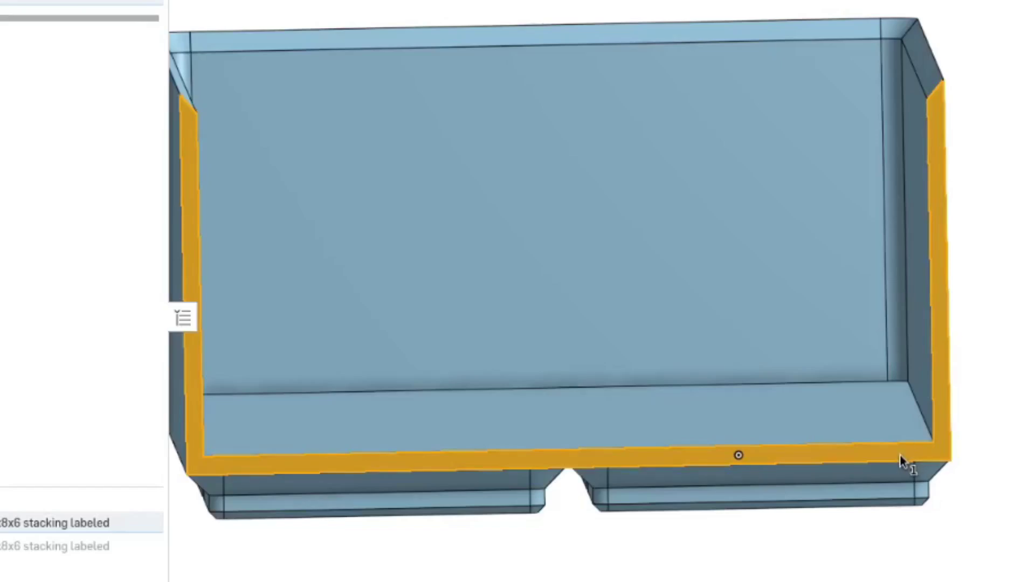
{"action": "left_click", "coordinate": [967, 403]}
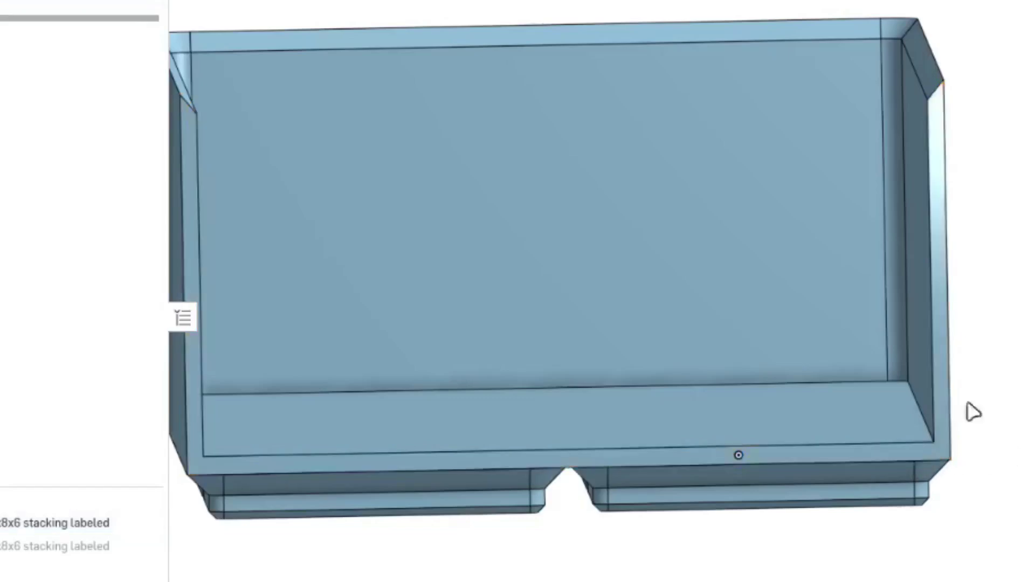
{"action": "left_click", "coordinate": [932, 350]}
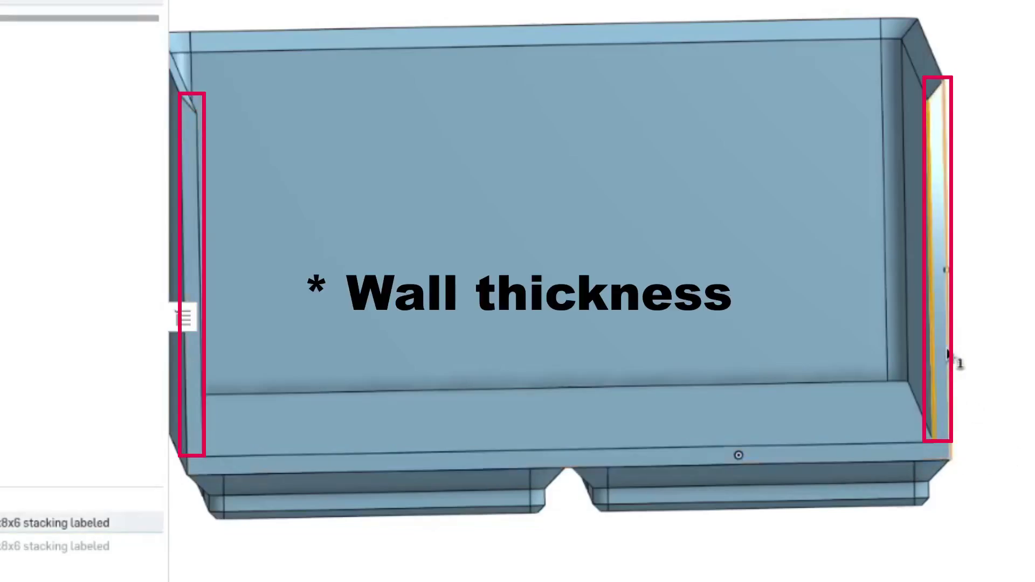
{"action": "left_click", "coordinate": [949, 357]}
{"action": "left_click", "coordinate": [987, 458]}
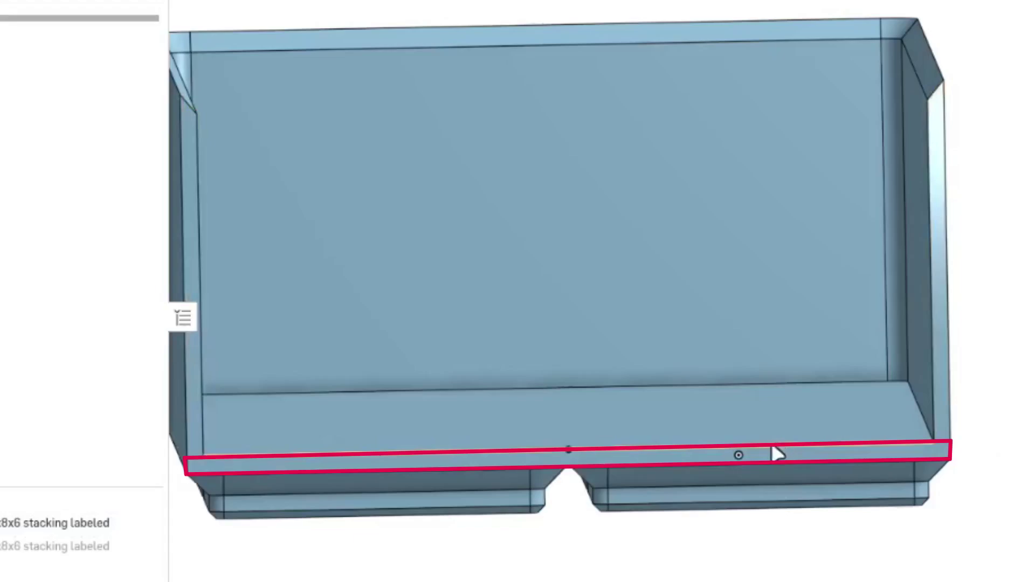
{"action": "left_click", "coordinate": [775, 452]}
{"action": "left_click", "coordinate": [758, 467]}
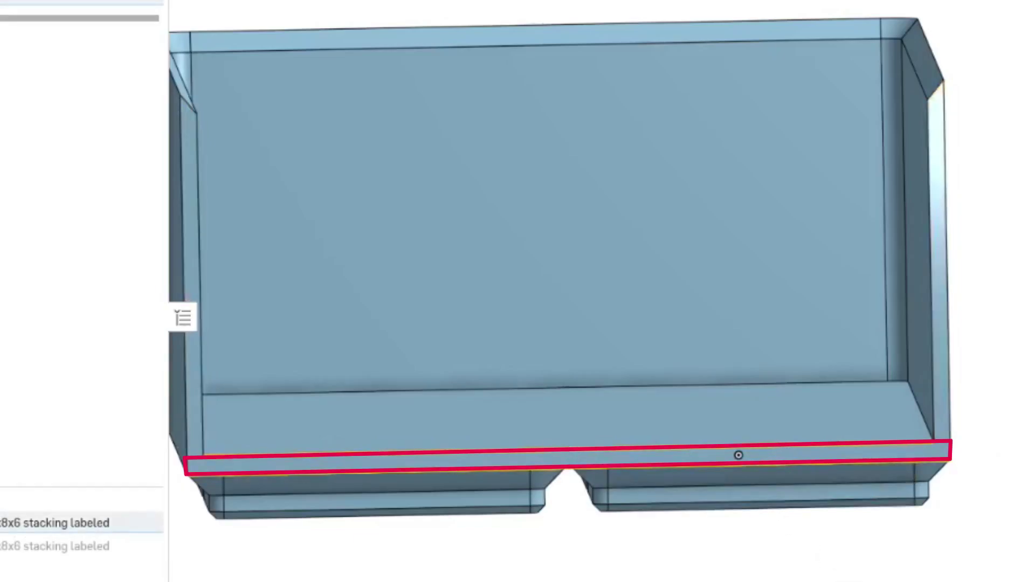
{"action": "left_click", "coordinate": [944, 497]}
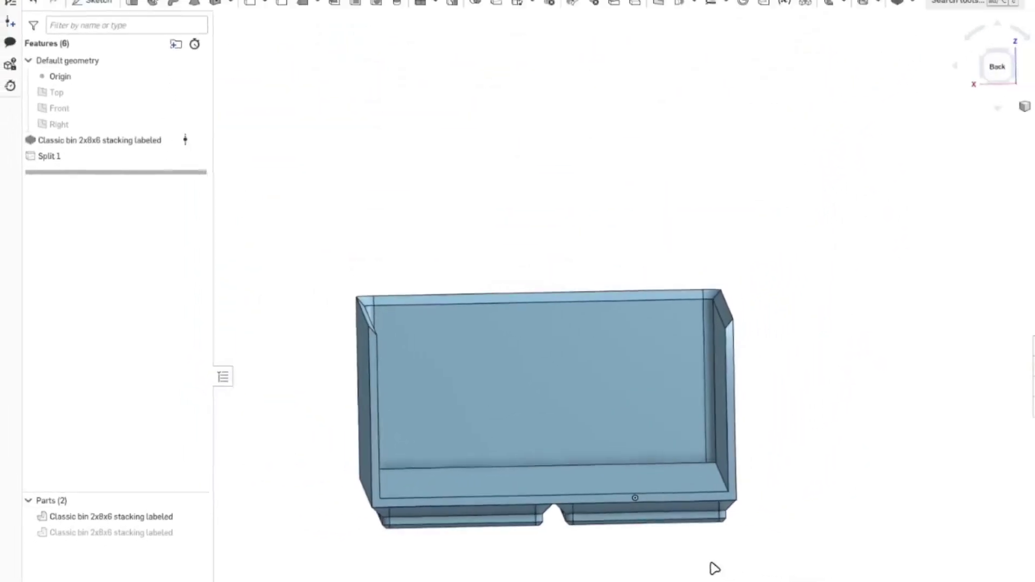
Examine the front half's walls, floor and base along the cut from several angles.
{"action": "scroll", "coordinate": [711, 564], "scroll_direction": "down", "scroll_amount": 1}
{"action": "mouse_move", "coordinate": [711, 563]}
{"action": "right_mouse_down"}
{"action": "mouse_move", "coordinate": [736, 581]}
{"action": "mouse_move", "coordinate": [721, 578]}
{"action": "right_mouse_up"}
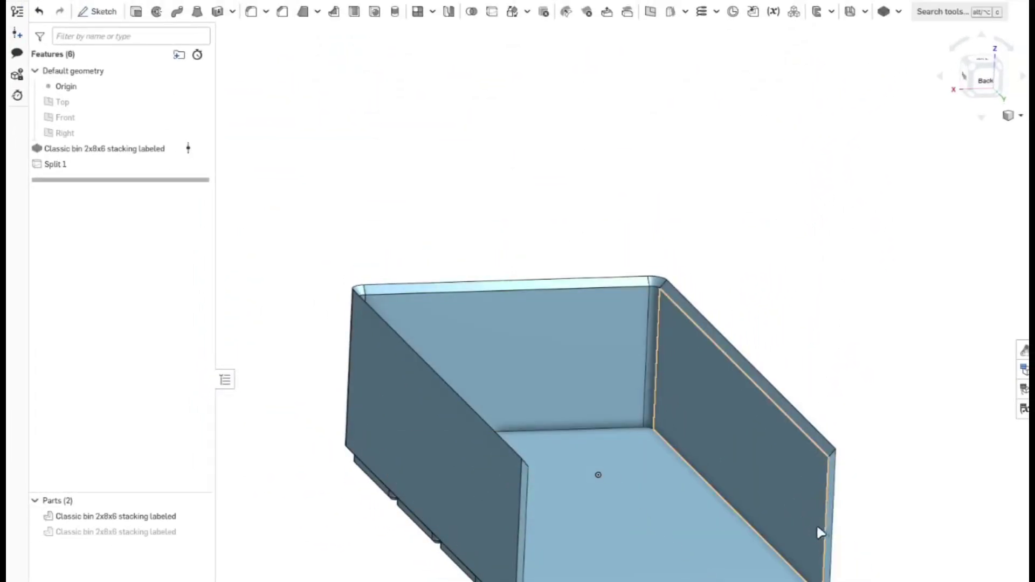
{"action": "scroll", "coordinate": [836, 576], "scroll_direction": "down", "scroll_amount": 2}
{"action": "middle_click_drag", "start_coordinate": [865, 581], "coordinate": [849, 492]}
{"action": "right_click_drag", "start_coordinate": [849, 492], "coordinate": [818, 522]}
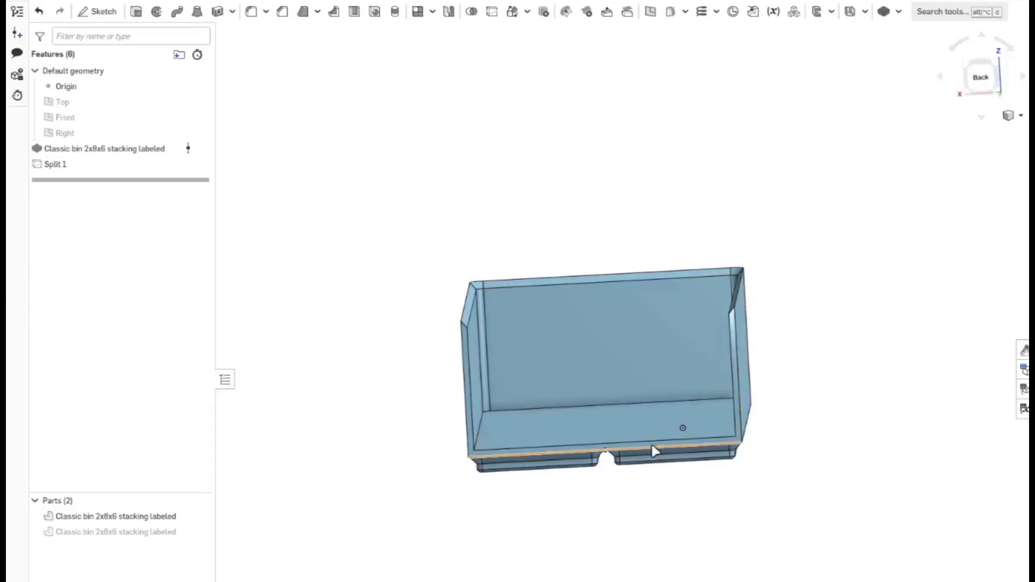
{"action": "scroll", "coordinate": [714, 458], "scroll_direction": "up", "scroll_amount": 3}
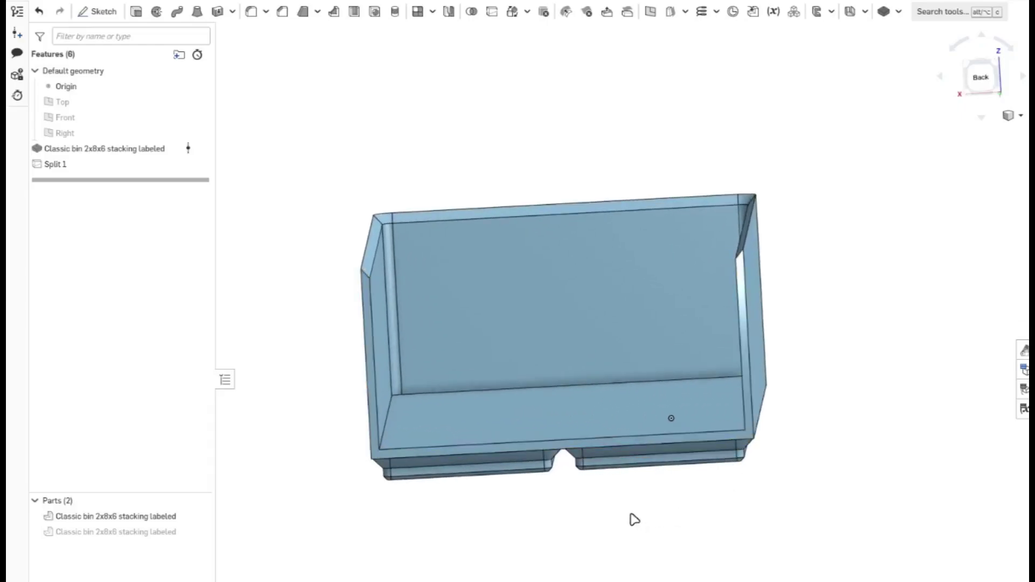
Reopen the split feature for editing, remove its mate connector and show the hidden bin part.
{"action": "right_click_drag", "start_coordinate": [632, 521], "coordinate": [734, 513]}
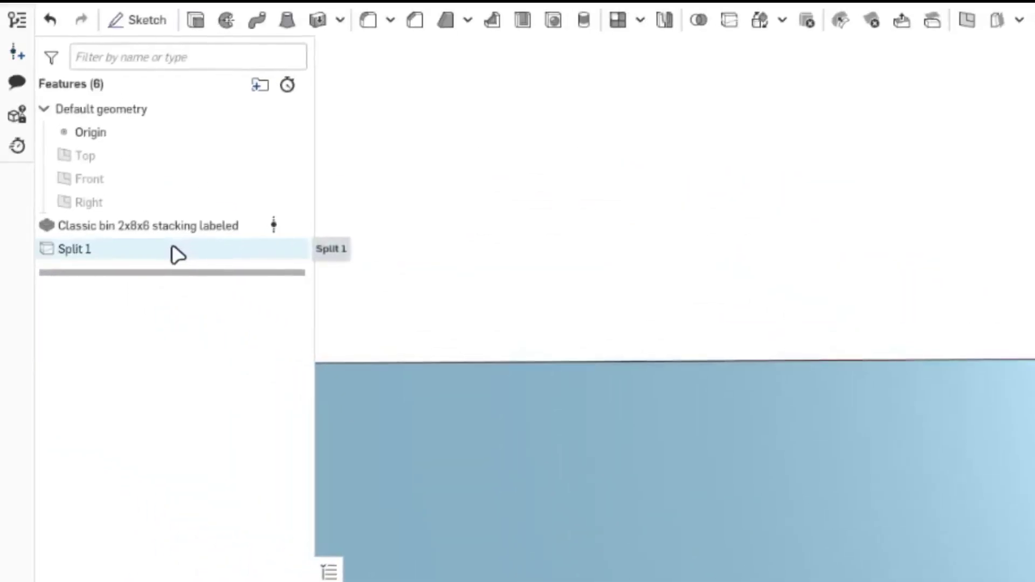
{"action": "left_click", "coordinate": [173, 249]}
{"action": "double_click", "coordinate": [173, 249]}
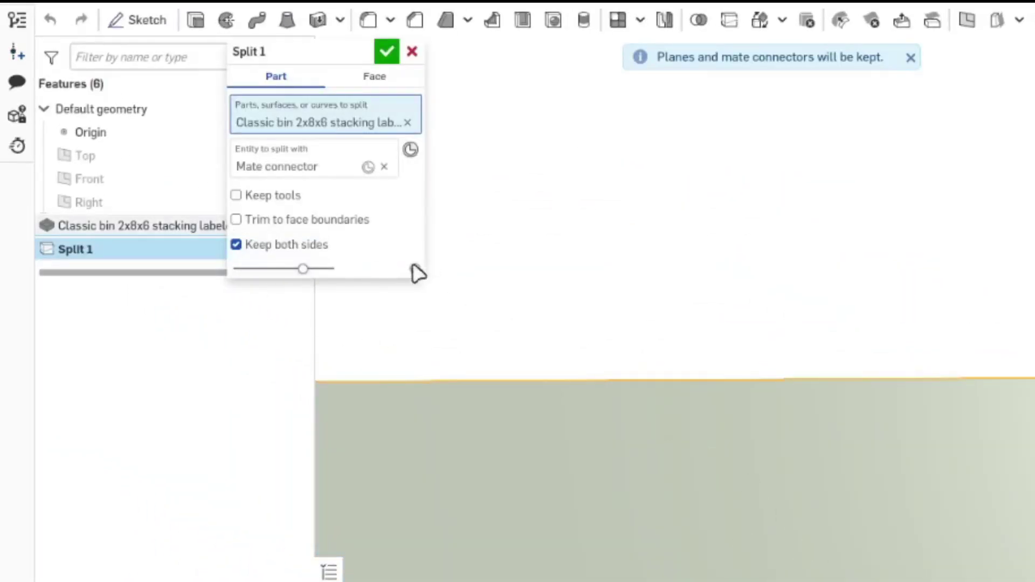
{"action": "left_click", "coordinate": [384, 168]}
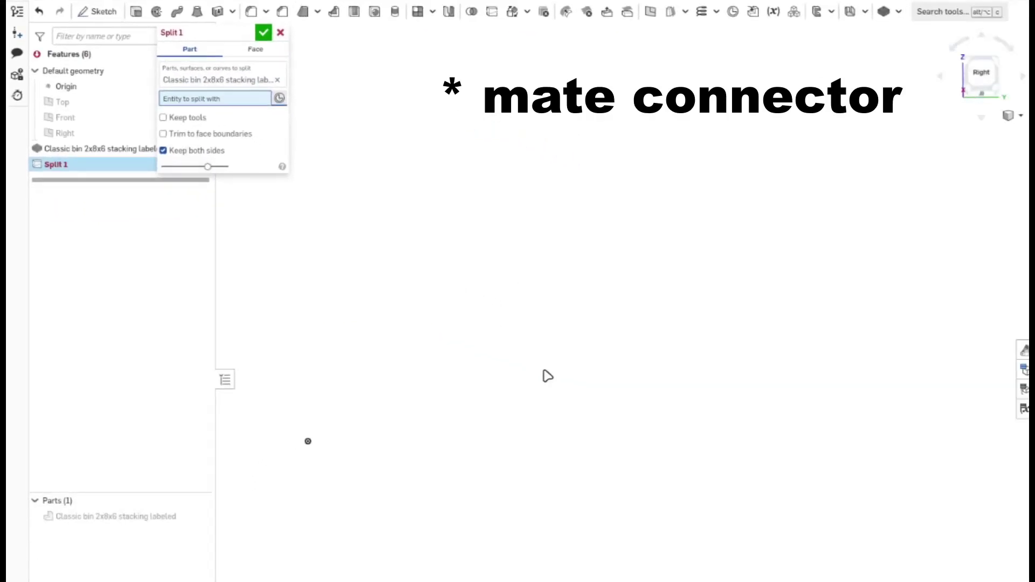
{"action": "left_click", "coordinate": [217, 79]}
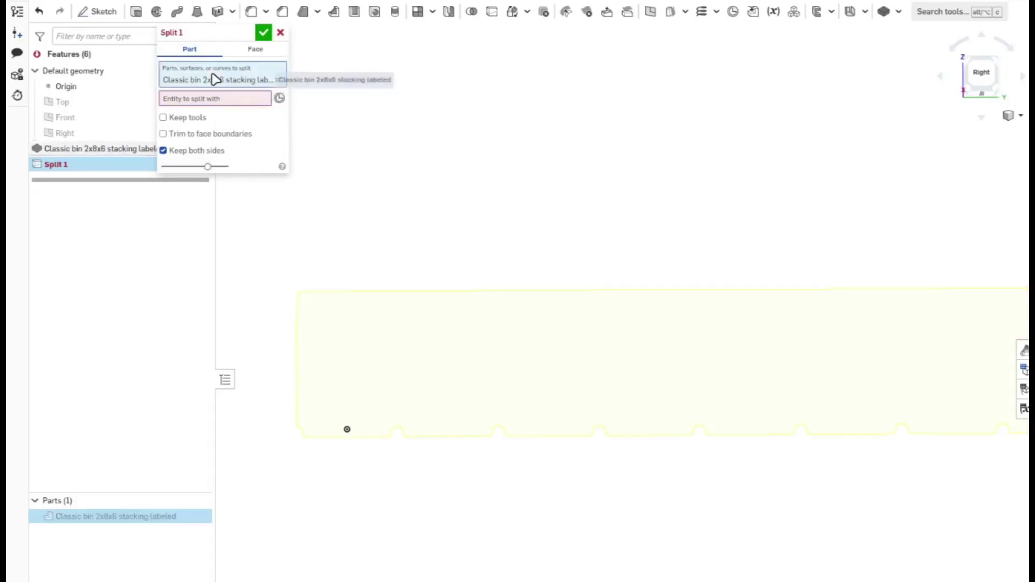
{"action": "scroll", "coordinate": [499, 401], "scroll_direction": "down", "scroll_amount": 2}
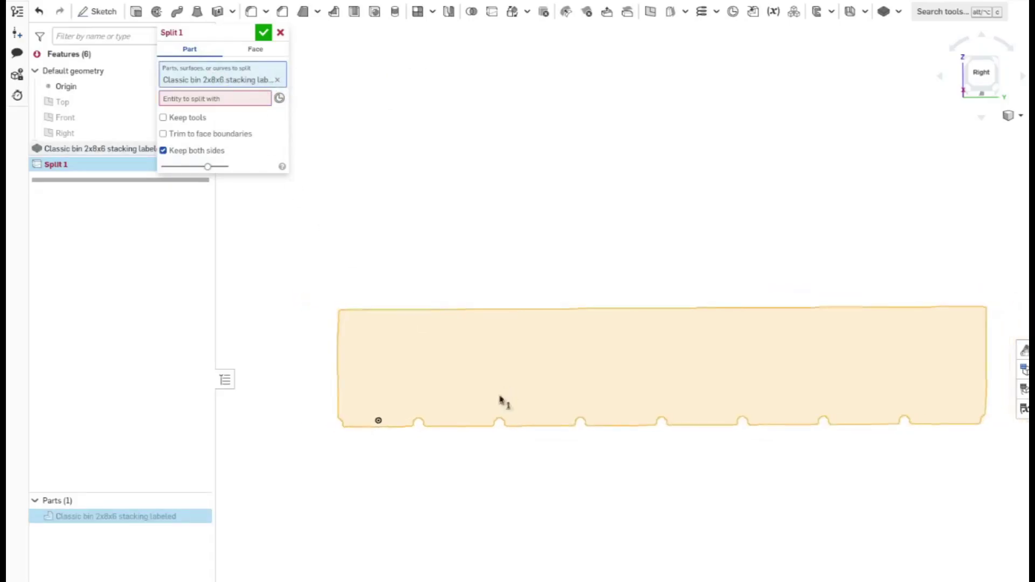
{"action": "left_click", "coordinate": [200, 516]}
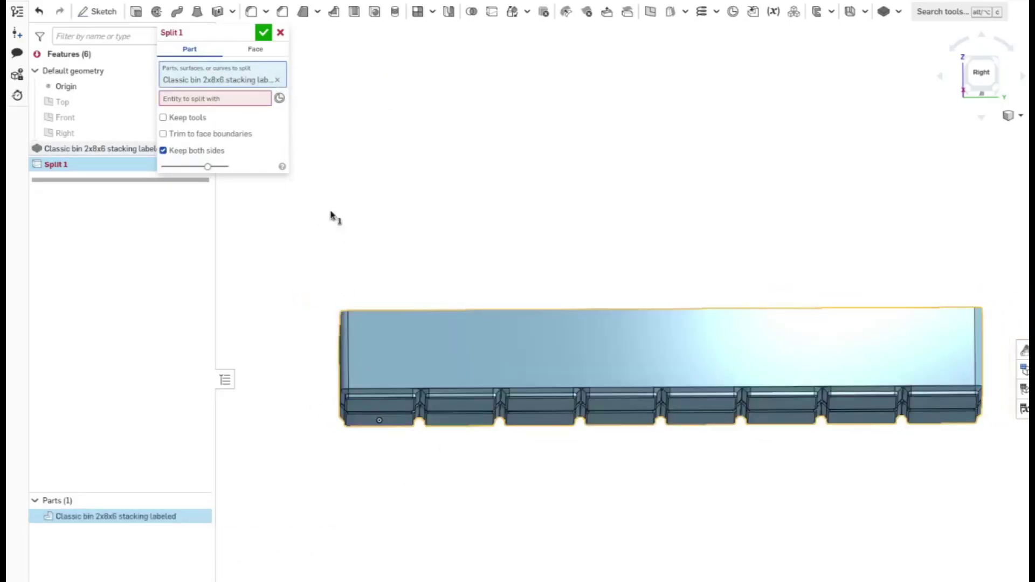
Split the bin at a mate connector on the midpoint of the fourth base unit's upper edge.
{"action": "left_click", "coordinate": [279, 98]}
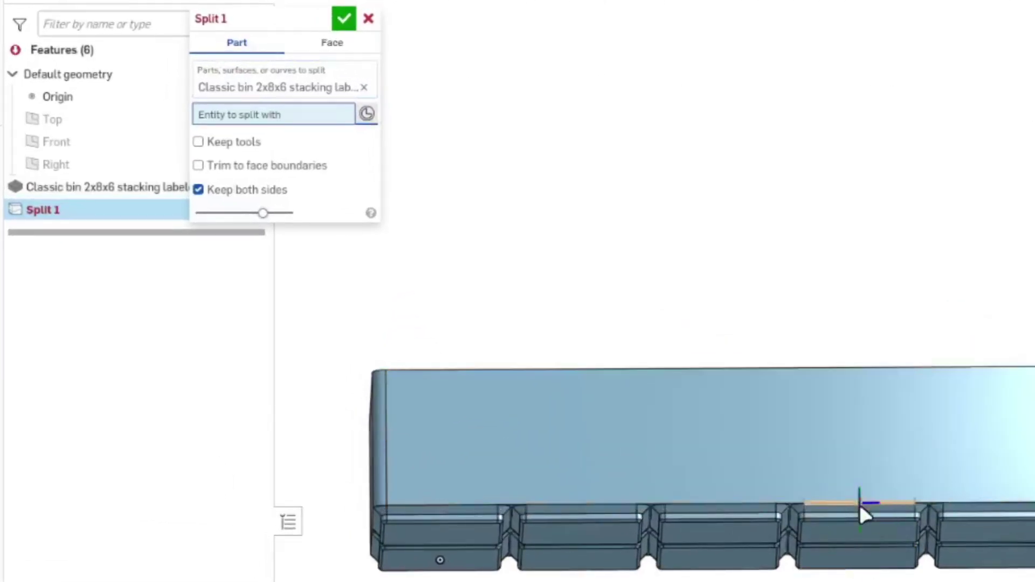
{"action": "left_click", "coordinate": [859, 502]}
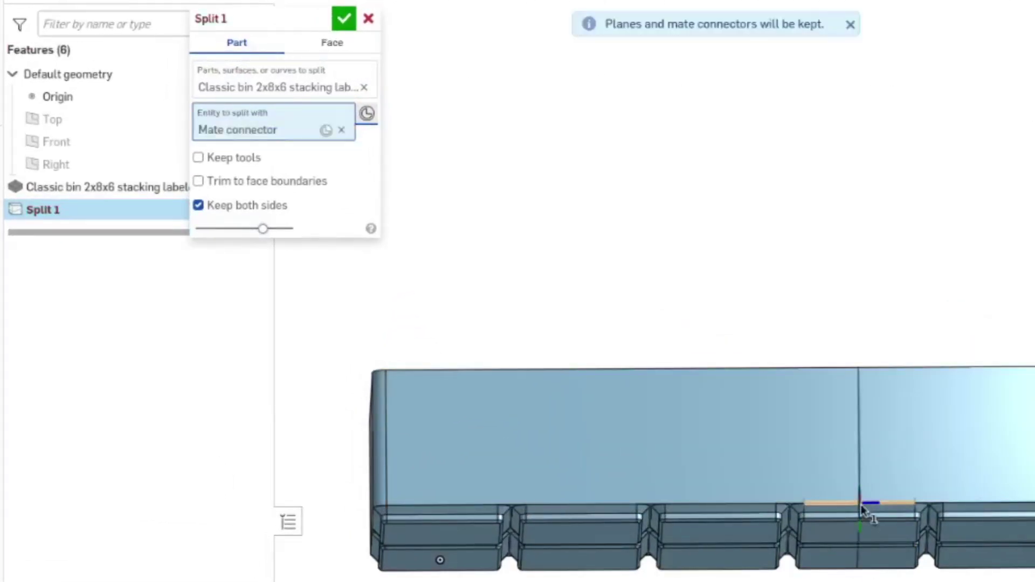
{"action": "left_click", "coordinate": [344, 19]}
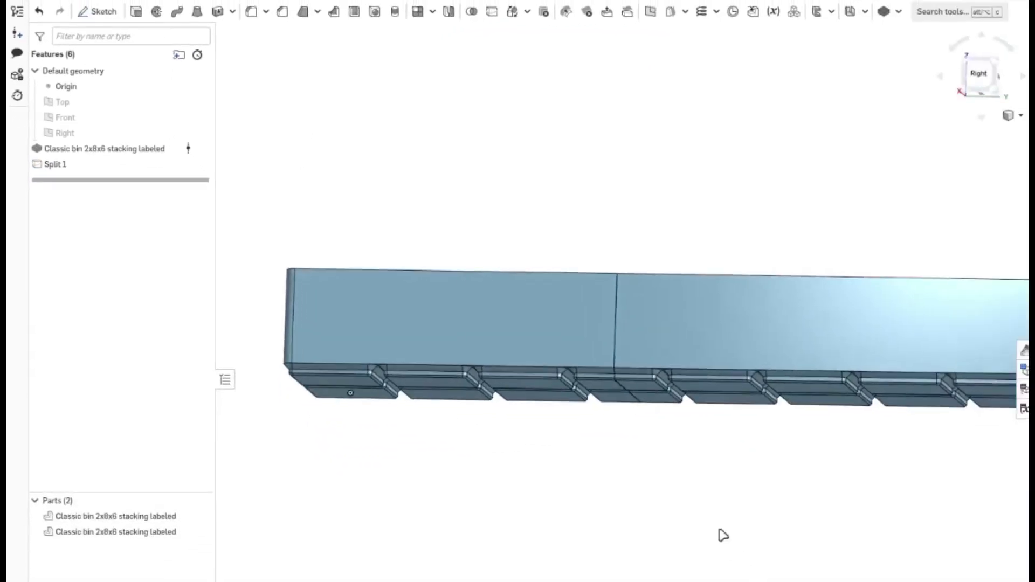
Hide the rear part of the bin beyond the cut through the fourth base unit.
{"action": "scroll", "coordinate": [644, 426], "scroll_direction": "down", "scroll_amount": 2}
{"action": "middle_click_drag", "start_coordinate": [649, 441], "coordinate": [645, 509]}
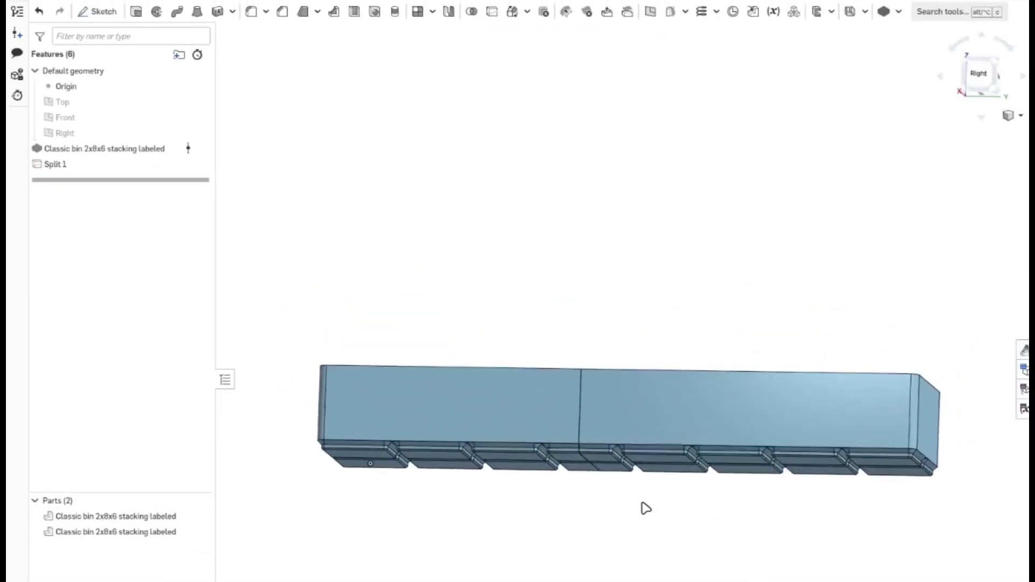
{"action": "left_click", "coordinate": [201, 532]}
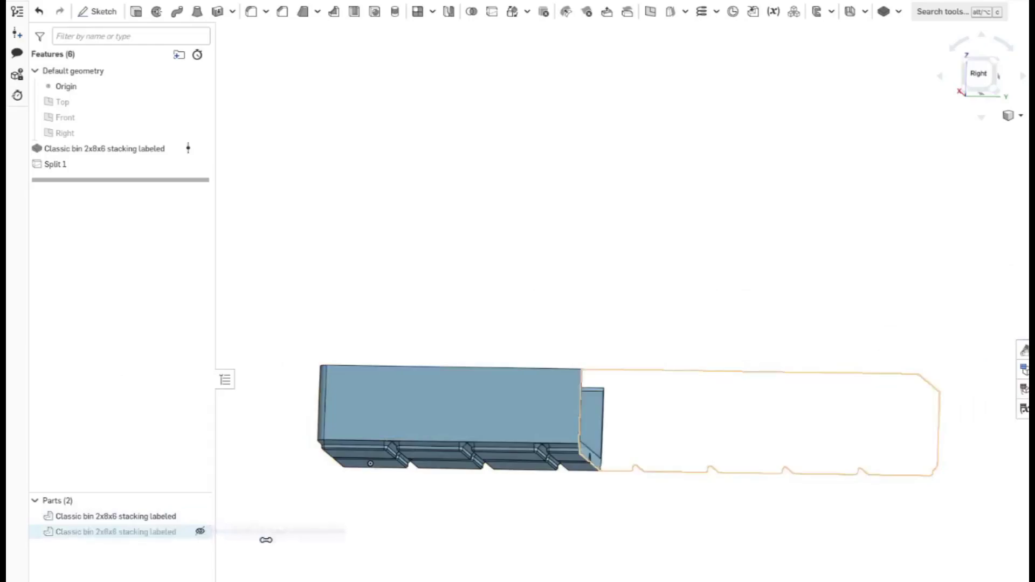
Examine the front half's cut face, walls and base profile from the back, up close and as a whole.
{"action": "right_click_drag", "start_coordinate": [544, 539], "coordinate": [469, 471]}
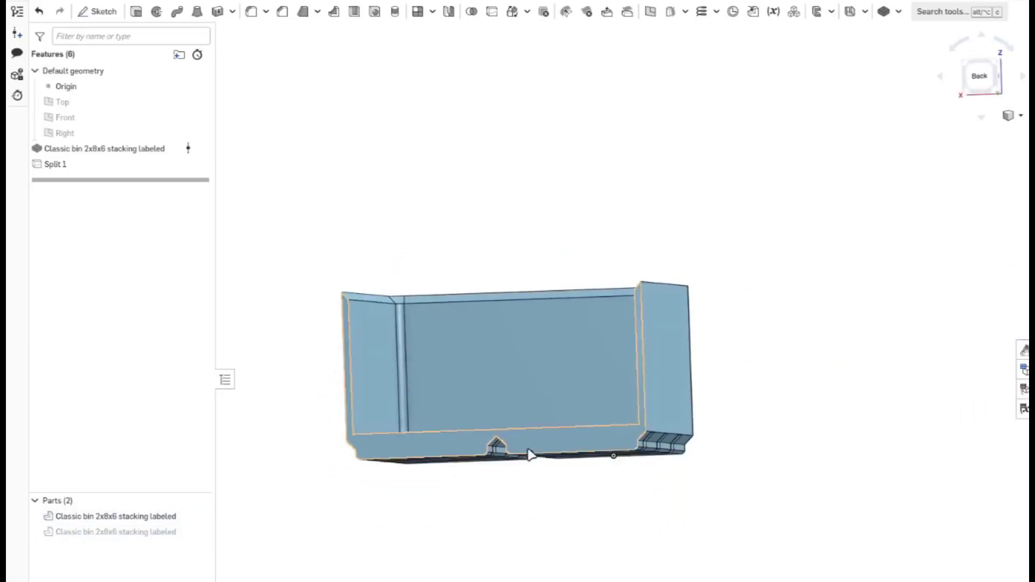
{"action": "right_click_drag", "start_coordinate": [583, 444], "coordinate": [571, 504]}
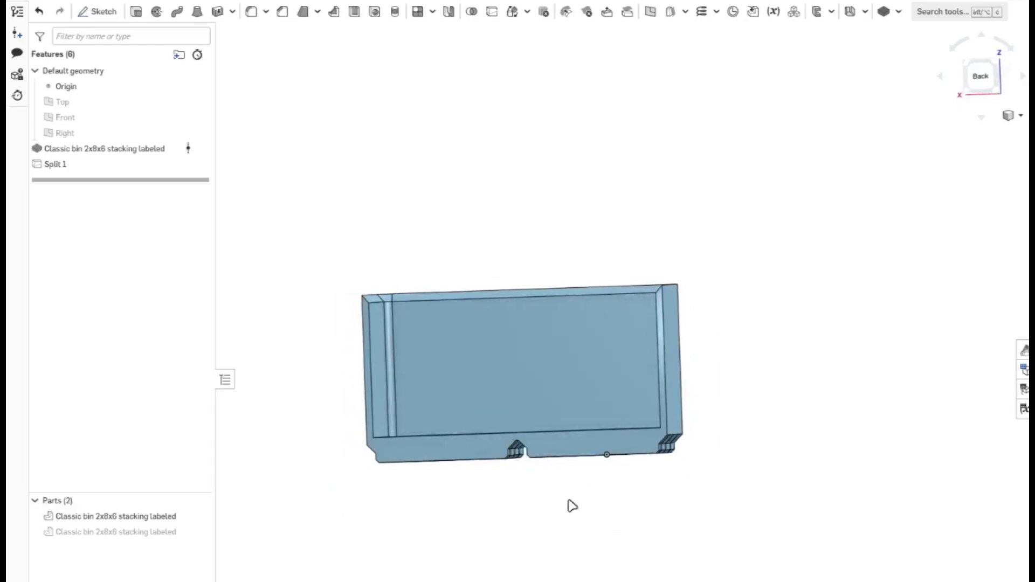
{"action": "left_click", "coordinate": [980, 87]}
{"action": "scroll", "coordinate": [555, 485], "scroll_direction": "up", "scroll_amount": 5}
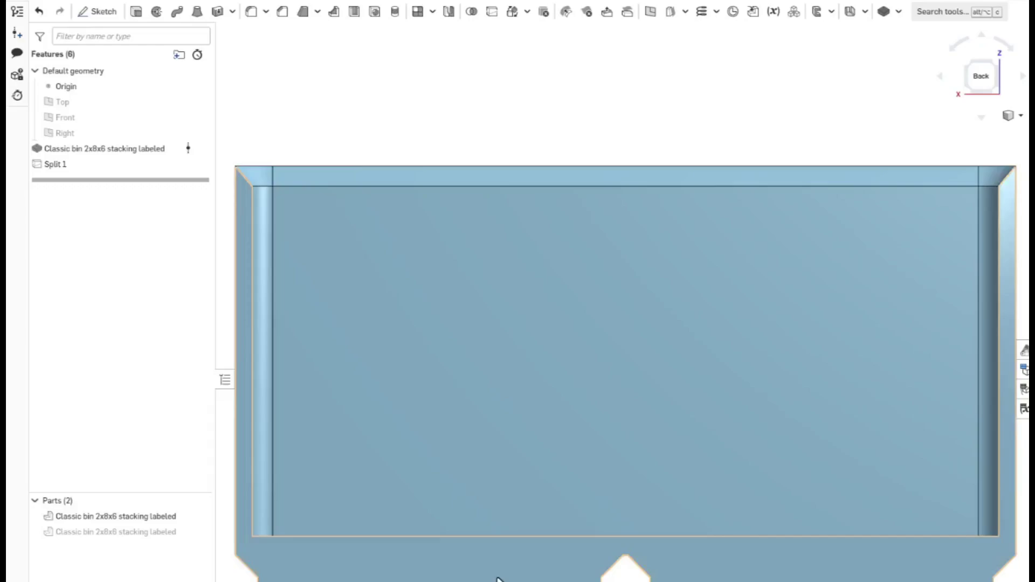
{"action": "scroll", "coordinate": [497, 578], "scroll_direction": "down", "scroll_amount": 4}
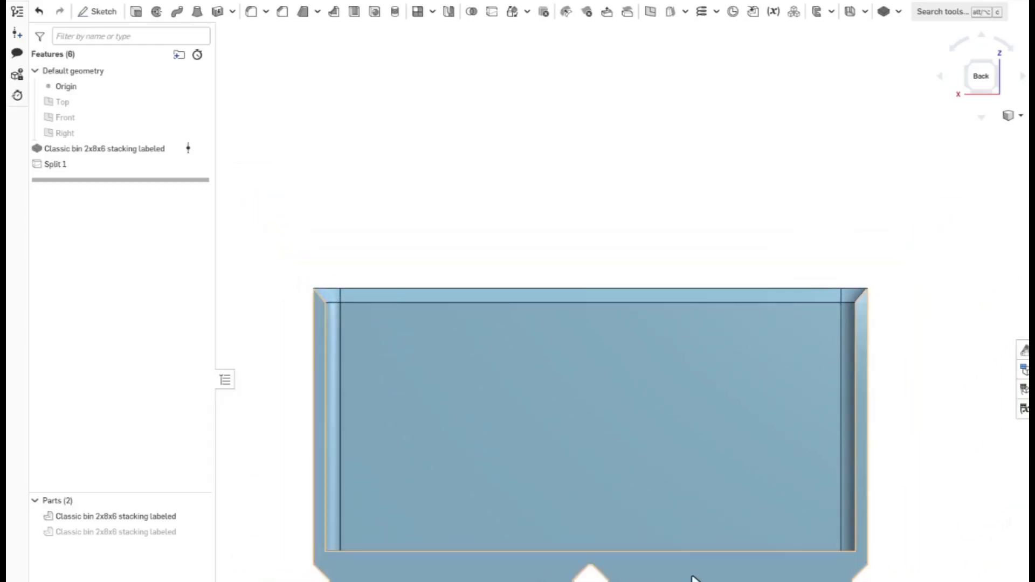
{"action": "scroll", "coordinate": [683, 578], "scroll_direction": "down", "scroll_amount": 2}
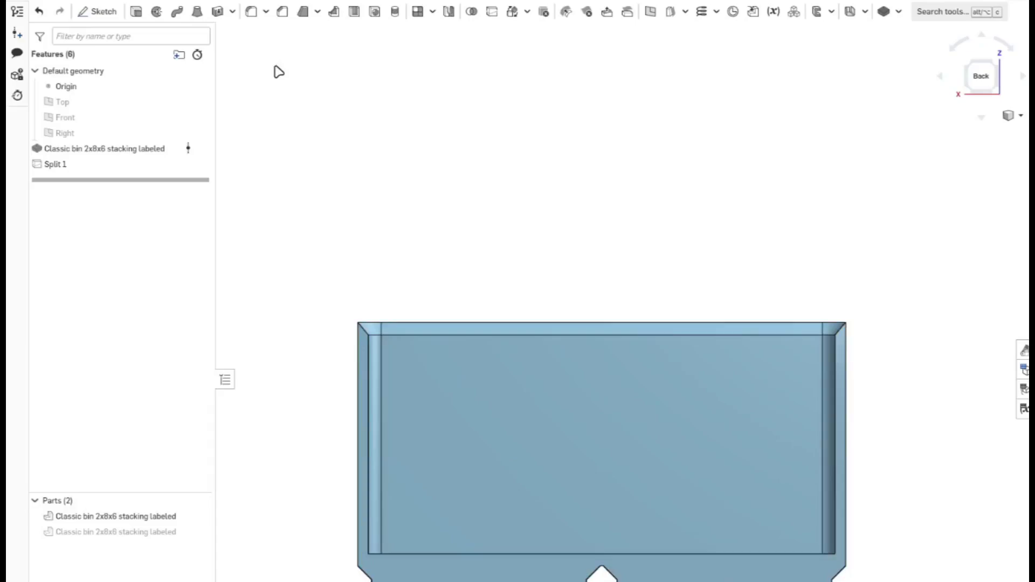
{"action": "scroll", "coordinate": [376, 180], "scroll_direction": "down", "scroll_amount": 3}
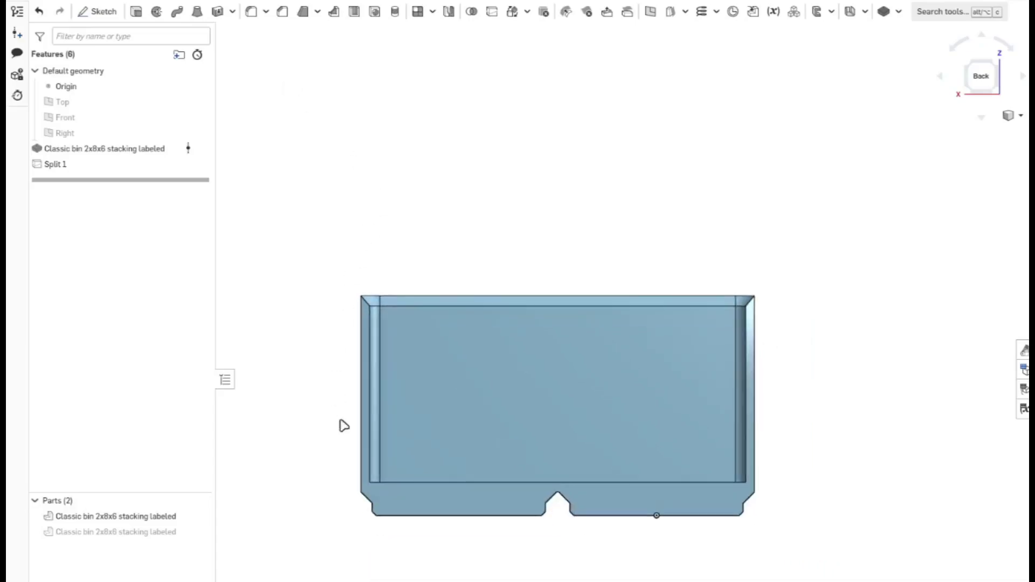
Inspect the rear bin part on its own and together with the front part, checking both floors along the cut.
{"action": "left_click", "coordinate": [200, 532]}
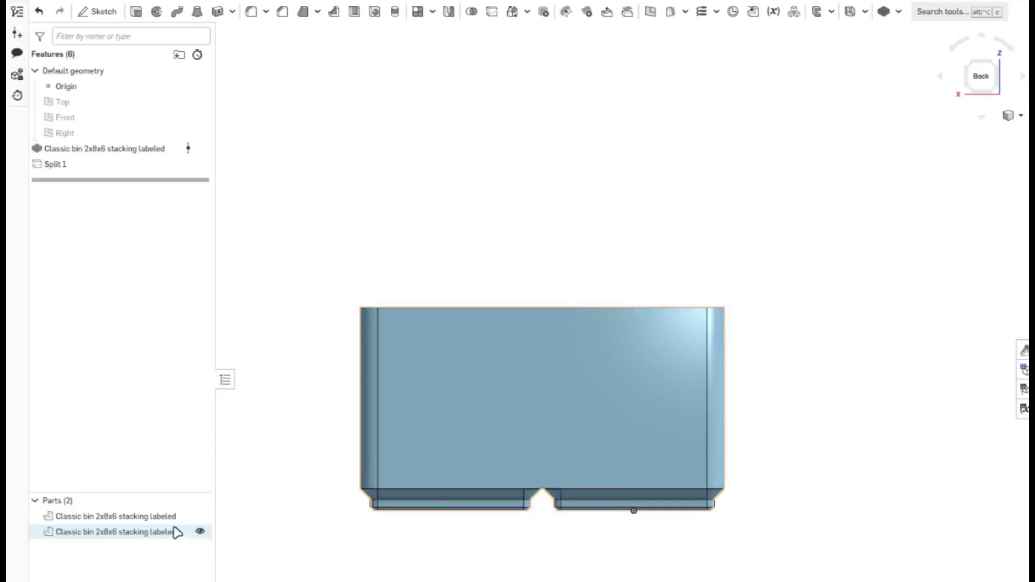
{"action": "right_click", "coordinate": [454, 532]}
{"action": "mouse_move", "coordinate": [356, 557]}
{"action": "right_mouse_down"}
{"action": "mouse_move", "coordinate": [432, 561]}
{"action": "mouse_move", "coordinate": [582, 480]}
{"action": "mouse_move", "coordinate": [765, 457]}
{"action": "mouse_move", "coordinate": [704, 503]}
{"action": "mouse_move", "coordinate": [716, 536]}
{"action": "right_mouse_up"}
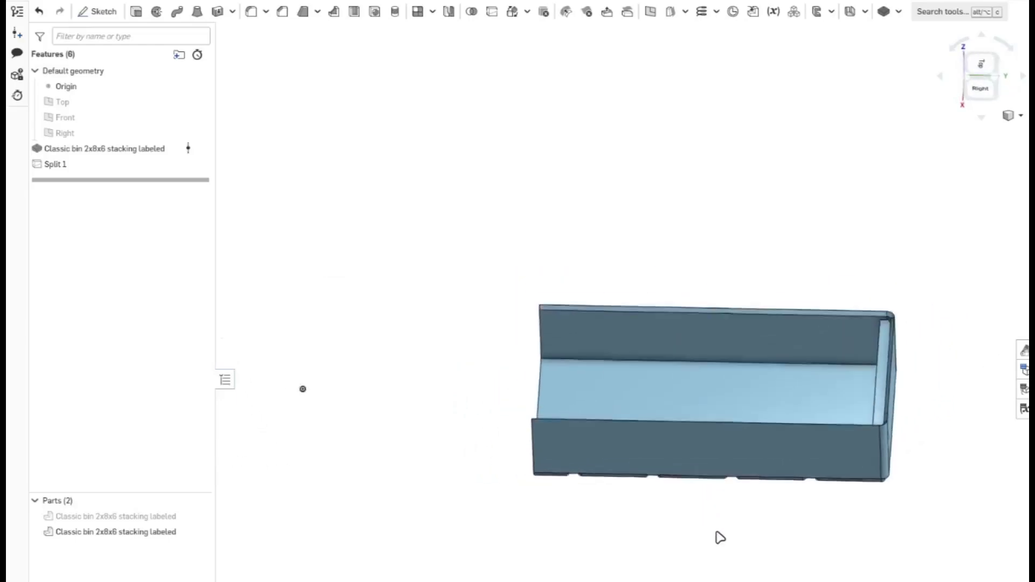
{"action": "left_click", "coordinate": [200, 516]}
{"action": "left_click", "coordinate": [455, 382]}
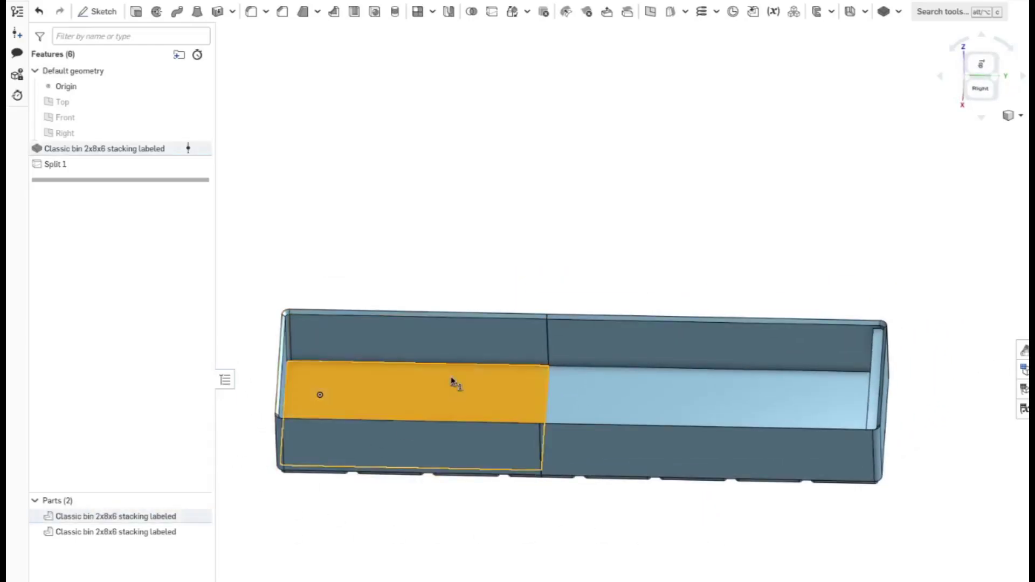
{"action": "left_click", "coordinate": [739, 393]}
{"action": "left_click", "coordinate": [635, 535]}
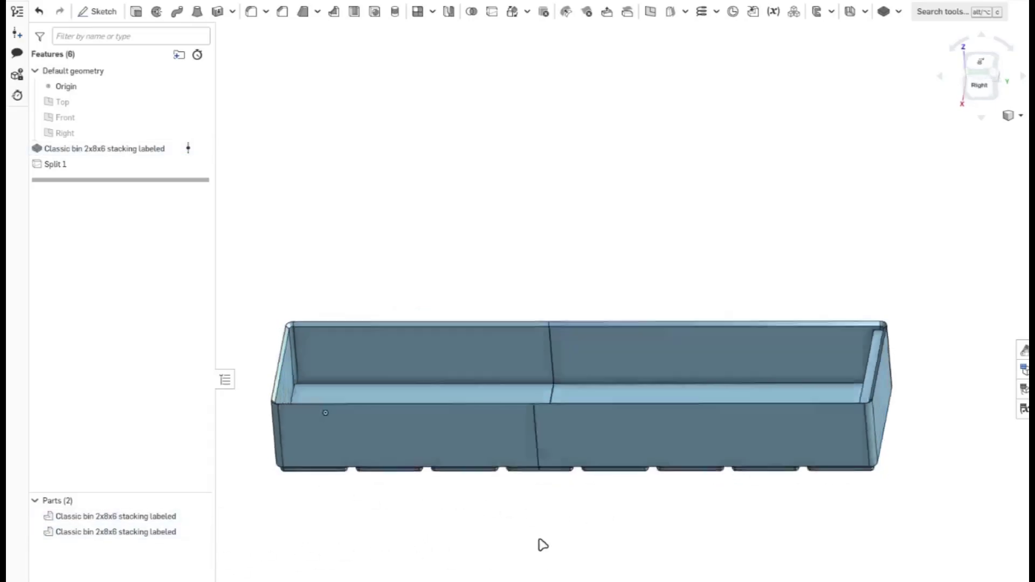
{"action": "right_click_drag", "start_coordinate": [540, 545], "coordinate": [473, 538]}
Hide the rear bin part and rename the front part "Classic bin 2x8x6 stacking A".
{"action": "left_click", "coordinate": [200, 532]}
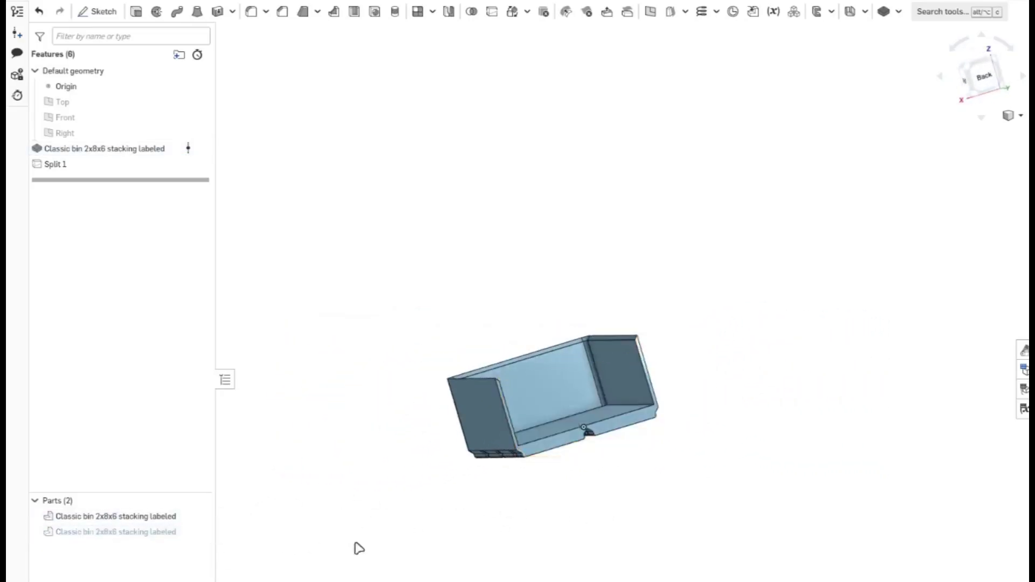
{"action": "right_click", "coordinate": [181, 524]}
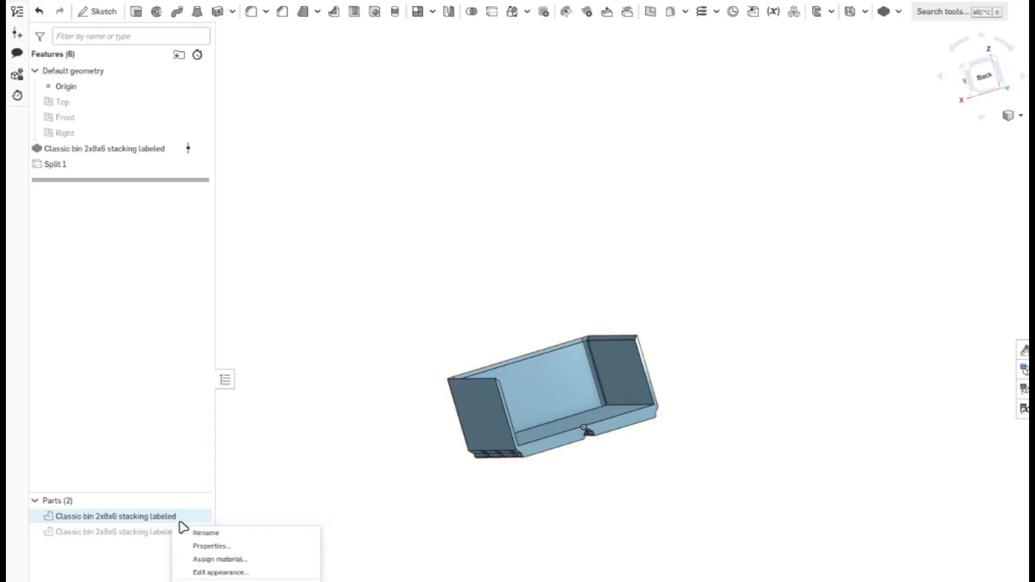
{"action": "left_click", "coordinate": [205, 532]}
{"action": "left_click", "coordinate": [188, 516]}
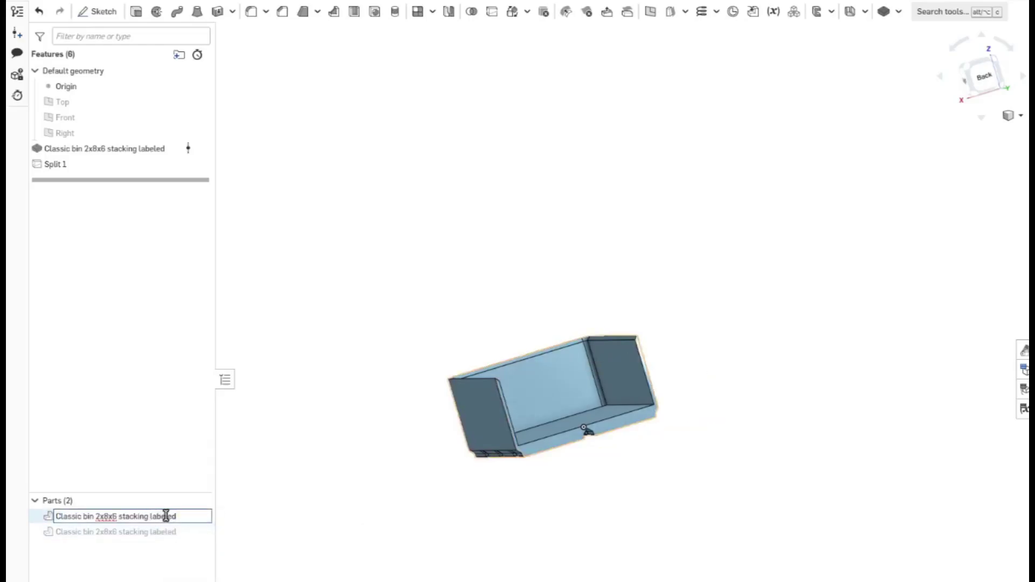
{"action": "left_click", "coordinate": [166, 516]}
{"action": "key", "text": "Return"}
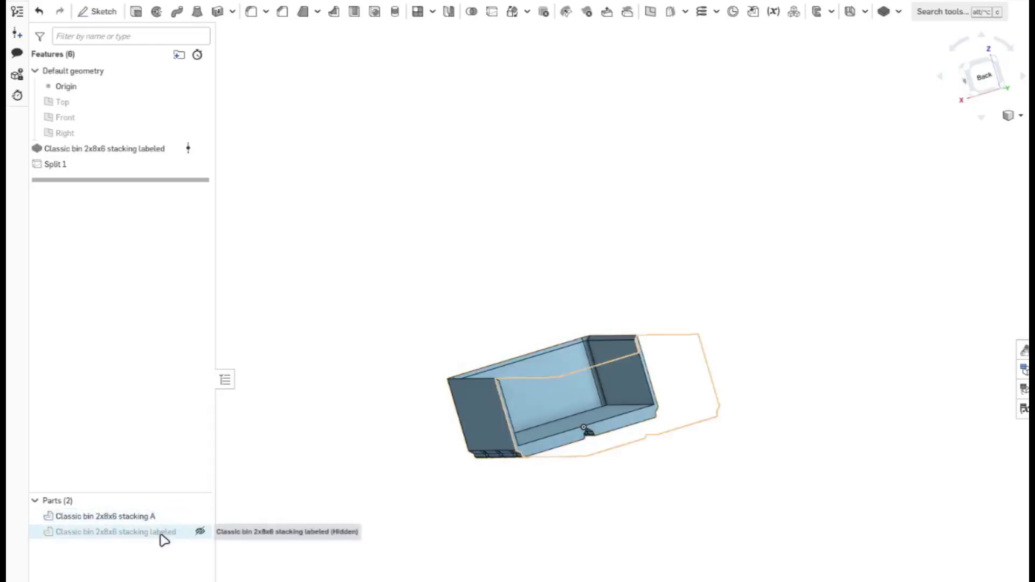
Rename the hidden rear part "Classic bin 2x8x6 stacking B".
{"action": "right_click", "coordinate": [164, 533]}
{"action": "left_click", "coordinate": [200, 546]}
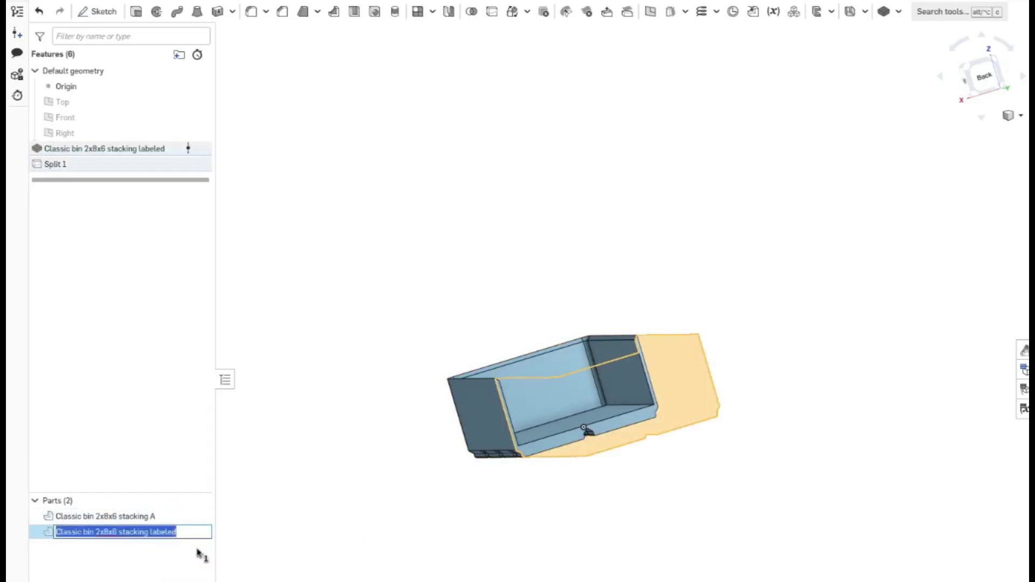
{"action": "double_click", "coordinate": [156, 531]}
{"action": "type", "text": "B"}
{"action": "key", "text": "Return"}
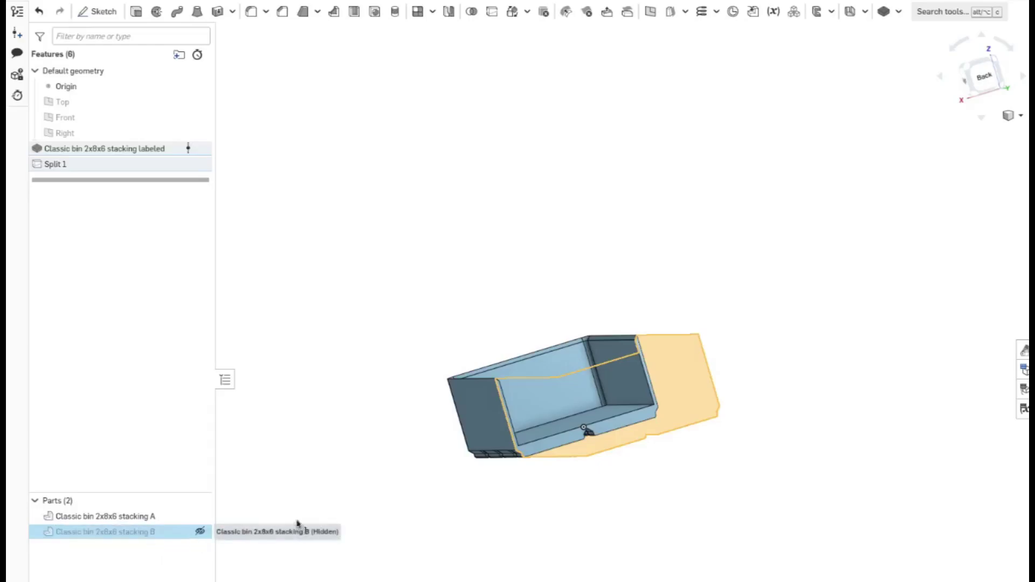
{"action": "left_click", "coordinate": [640, 529]}
View part A straight from the back and start a sketch on its cut face.
{"action": "right_click_drag", "start_coordinate": [640, 529], "coordinate": [601, 507]}
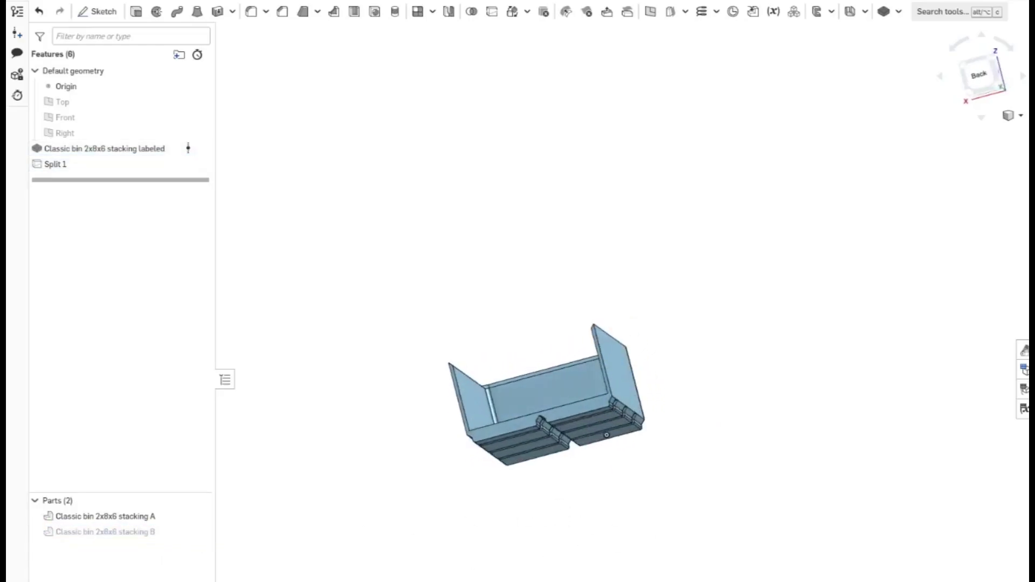
{"action": "left_click", "coordinate": [135, 517]}
{"action": "left_click", "coordinate": [979, 76]}
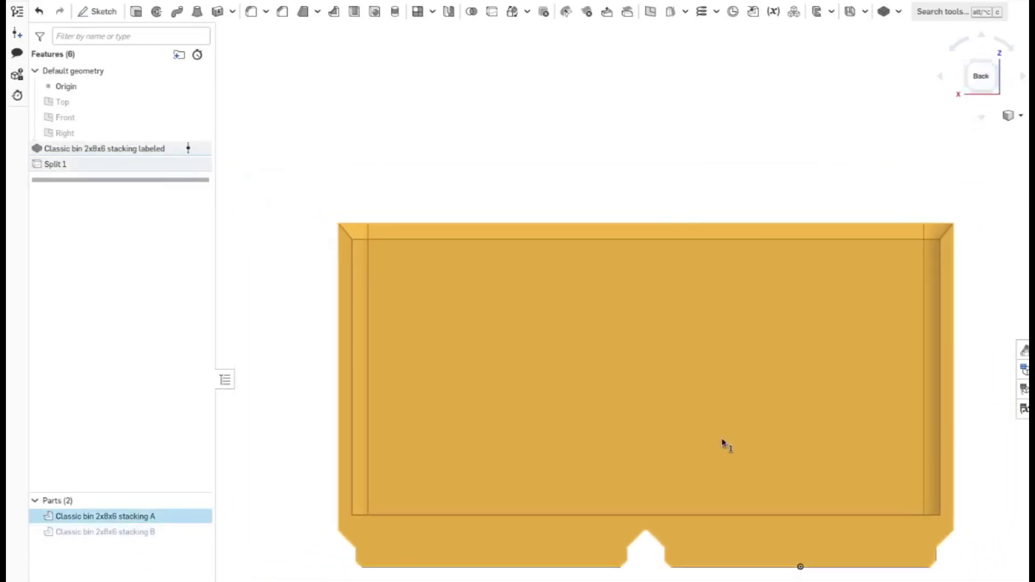
{"action": "scroll", "coordinate": [723, 440], "scroll_direction": "down", "scroll_amount": 1}
{"action": "left_click", "coordinate": [582, 557]}
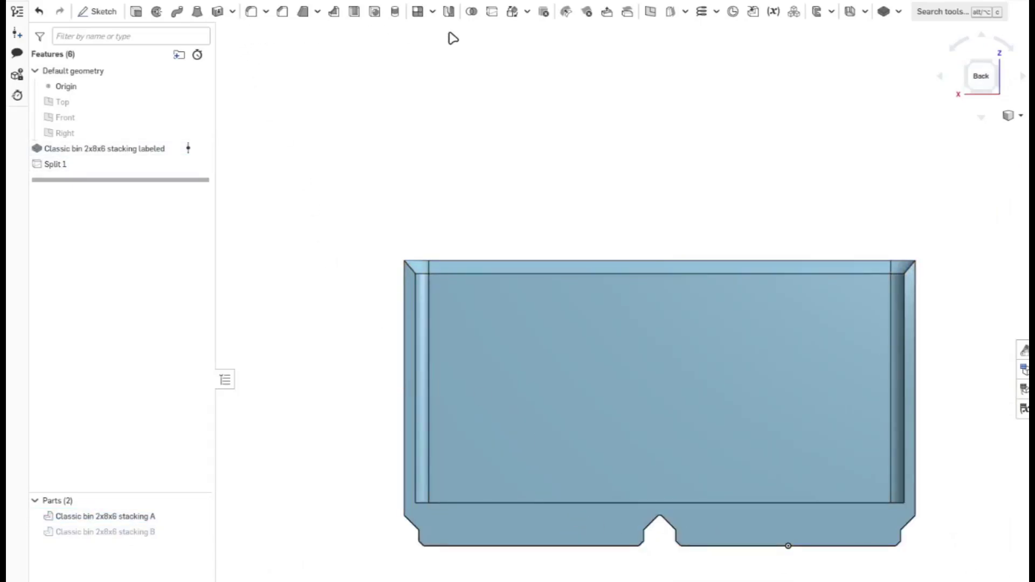
{"action": "left_click", "coordinate": [97, 12]}
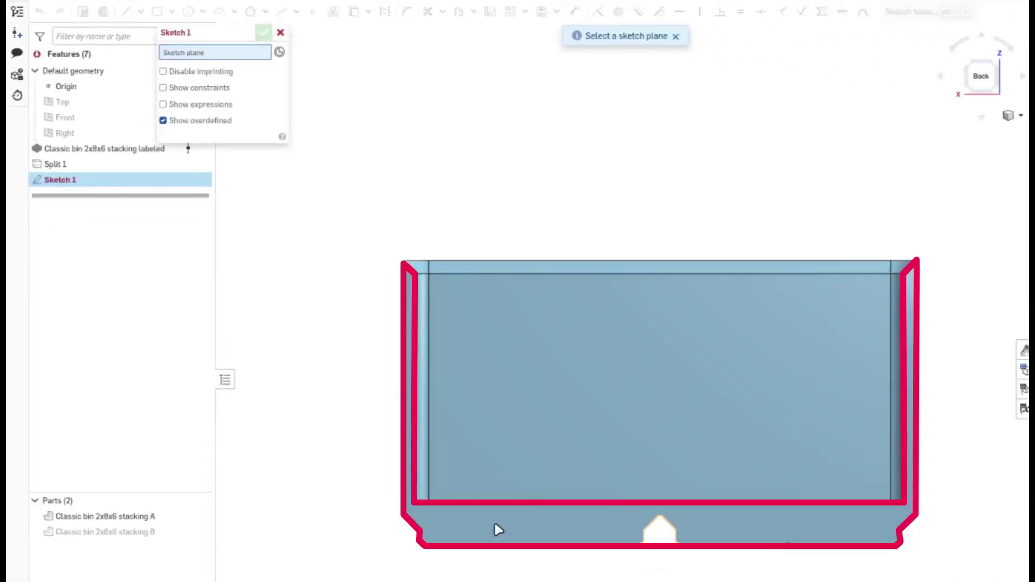
{"action": "left_click", "coordinate": [496, 529]}
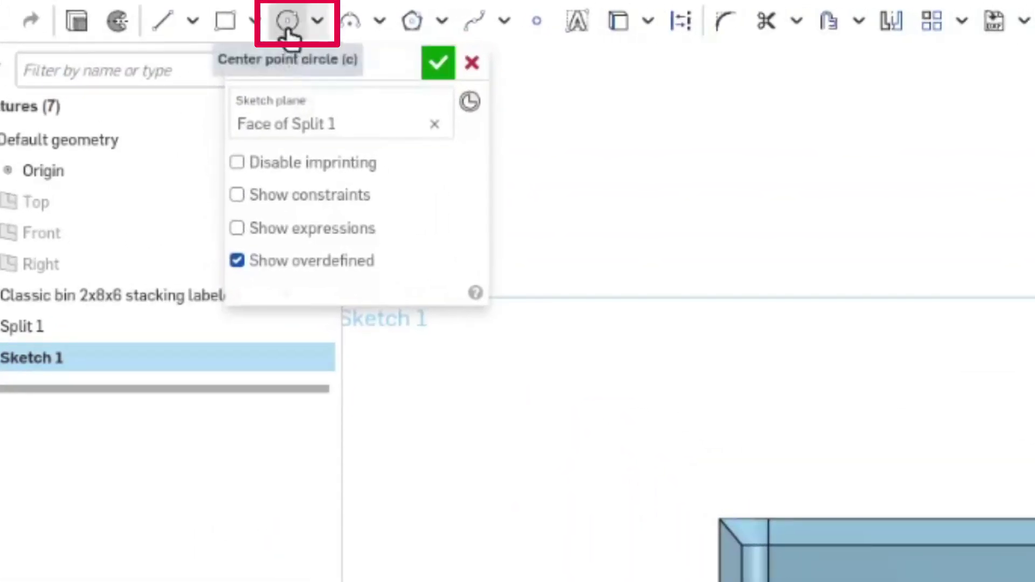
Sketch two center point circles, about 2.7 mm and 3.7 mm in diameter, each above the bottom-edge midpoint of one base unit.
{"action": "left_click", "coordinate": [285, 28]}
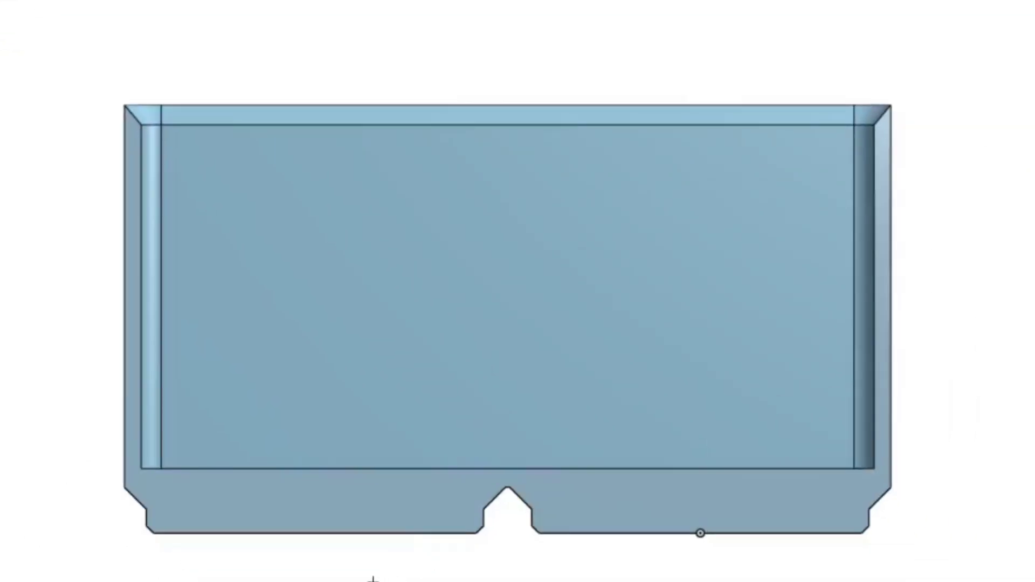
{"action": "left_click", "coordinate": [316, 499]}
{"action": "left_click", "coordinate": [326, 506]}
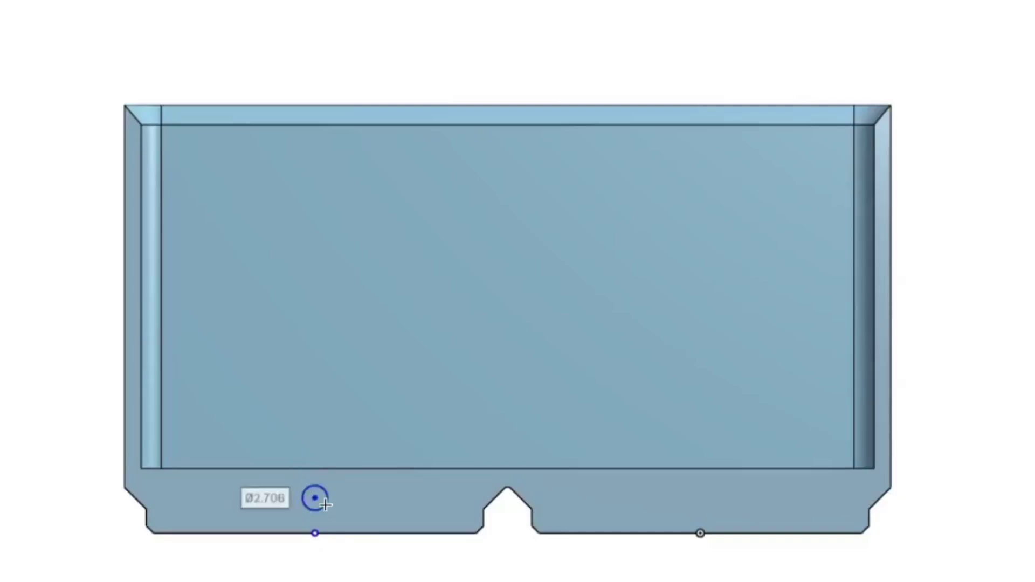
{"action": "left_click", "coordinate": [700, 499]}
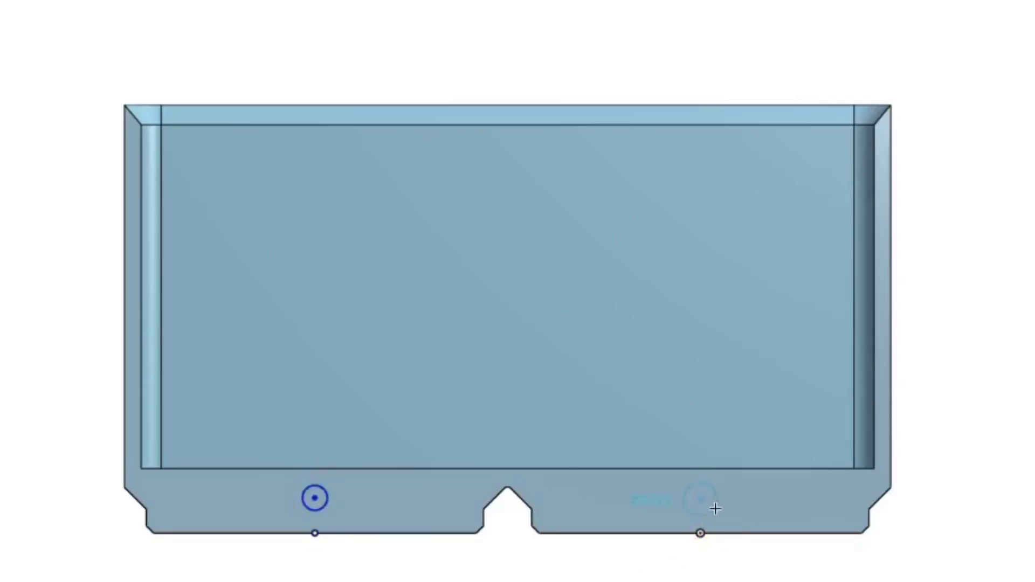
{"action": "left_click", "coordinate": [715, 509]}
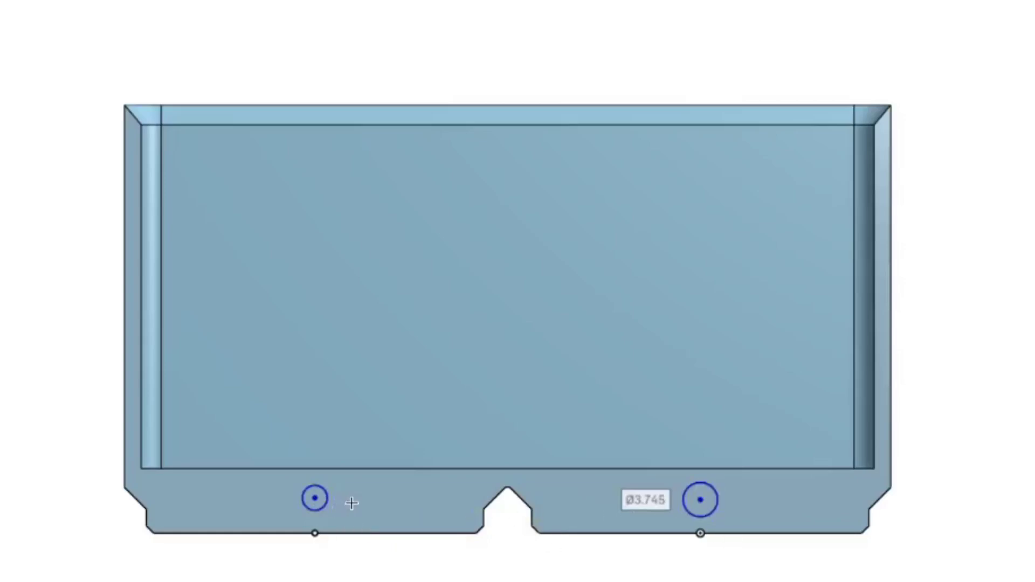
{"action": "key", "text": "Escape"}
Set the diameter of the circle above the origin to 1.9 mm and constrain the other circle equal to it.
{"action": "left_click", "coordinate": [717, 499]}
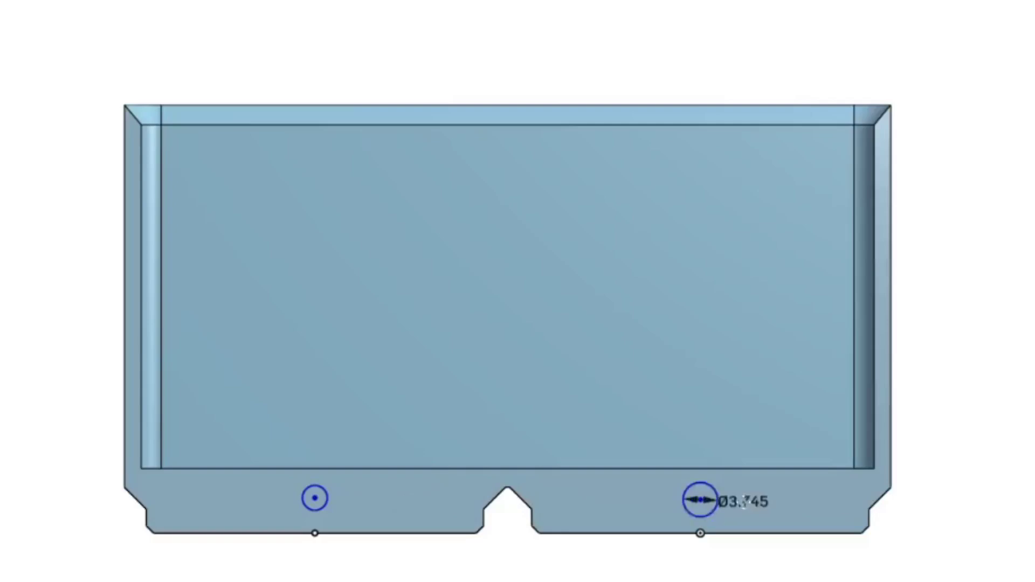
{"action": "left_click", "coordinate": [757, 498]}
{"action": "type", "text": "1.9"}
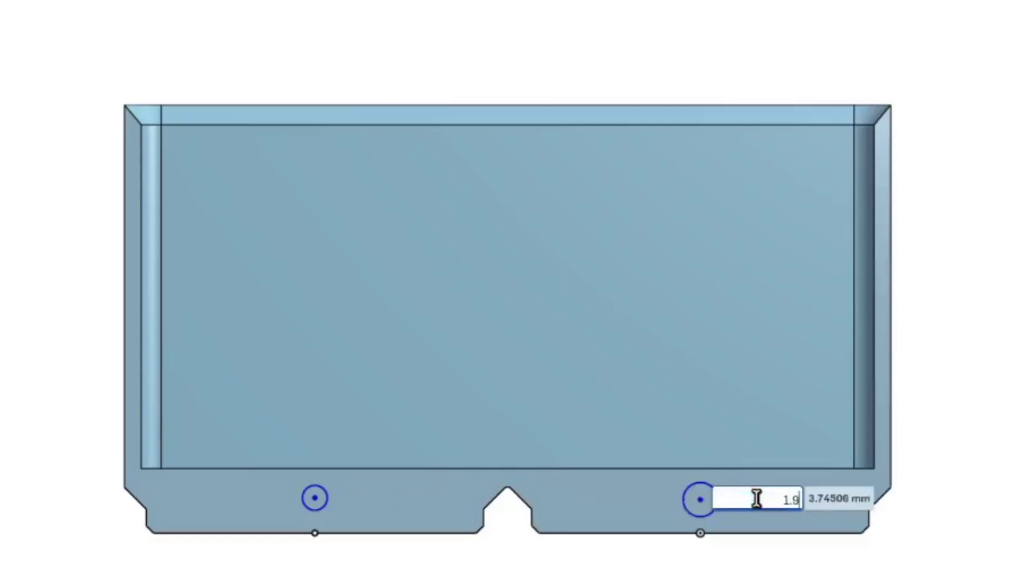
{"action": "key", "text": "Return"}
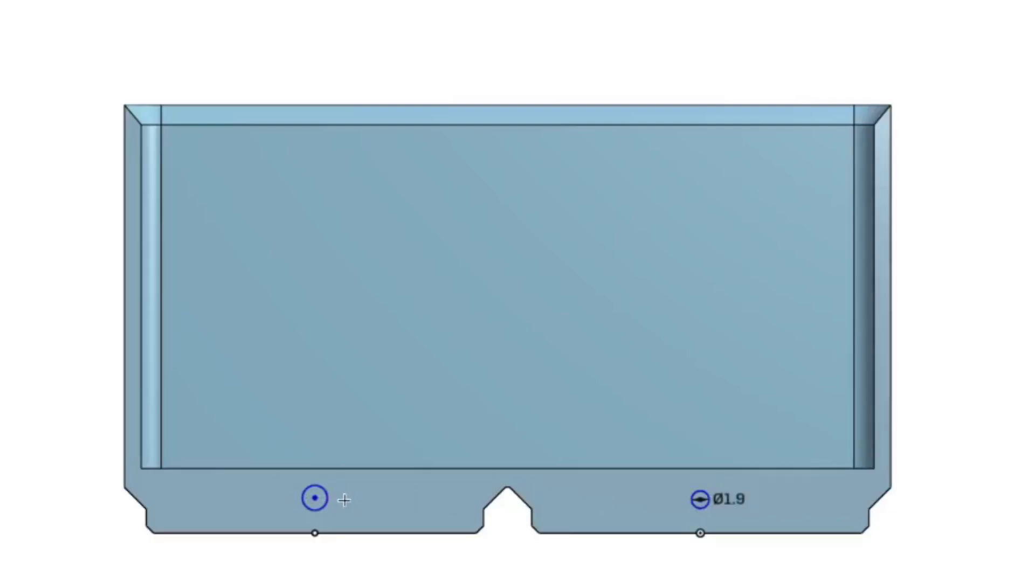
{"action": "left_click", "coordinate": [326, 486]}
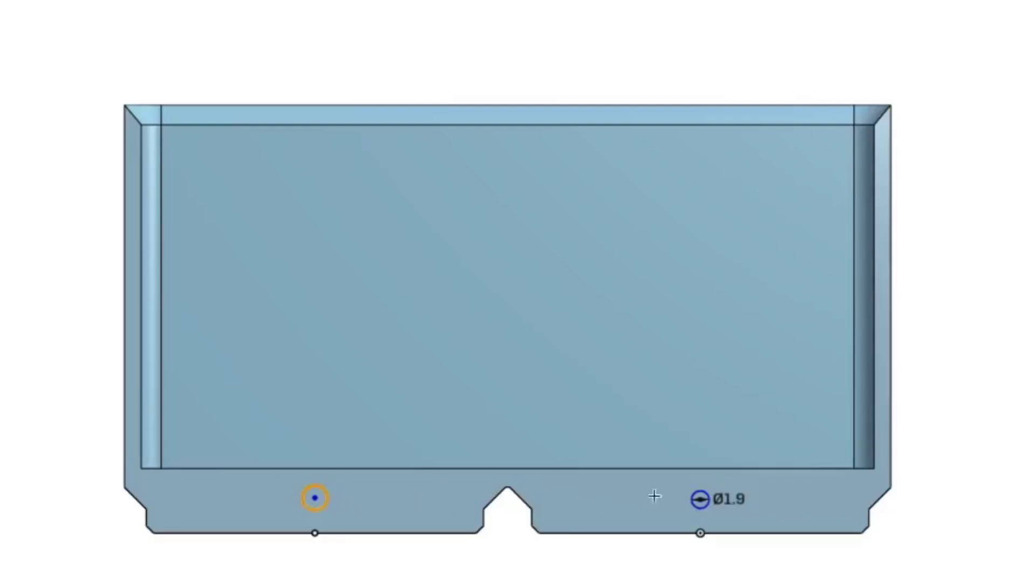
{"action": "left_click", "coordinate": [701, 491]}
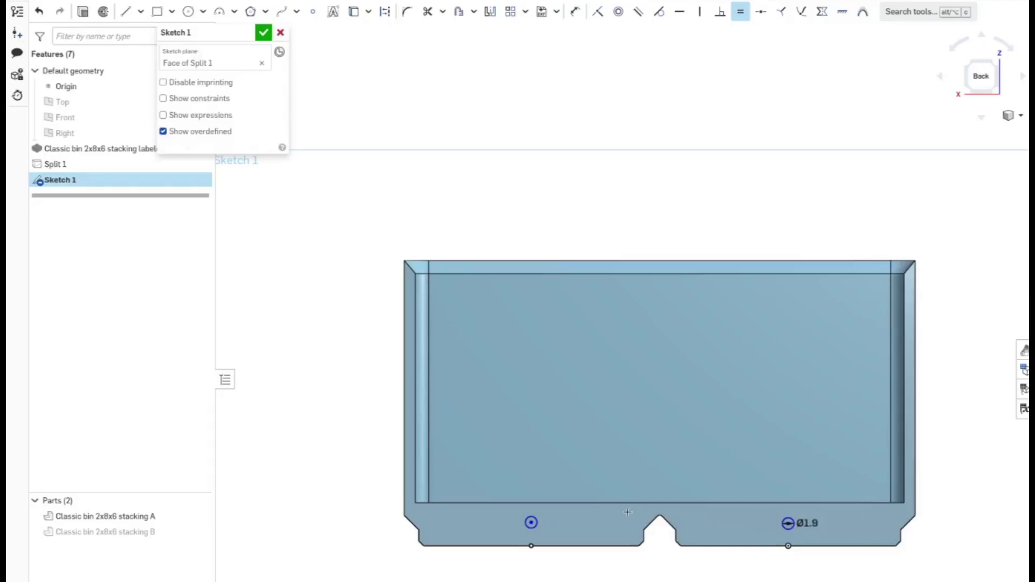
Finish the circle sketch and extrude its circles 5 mm deep as a removal from part A.
{"action": "left_click", "coordinate": [263, 33]}
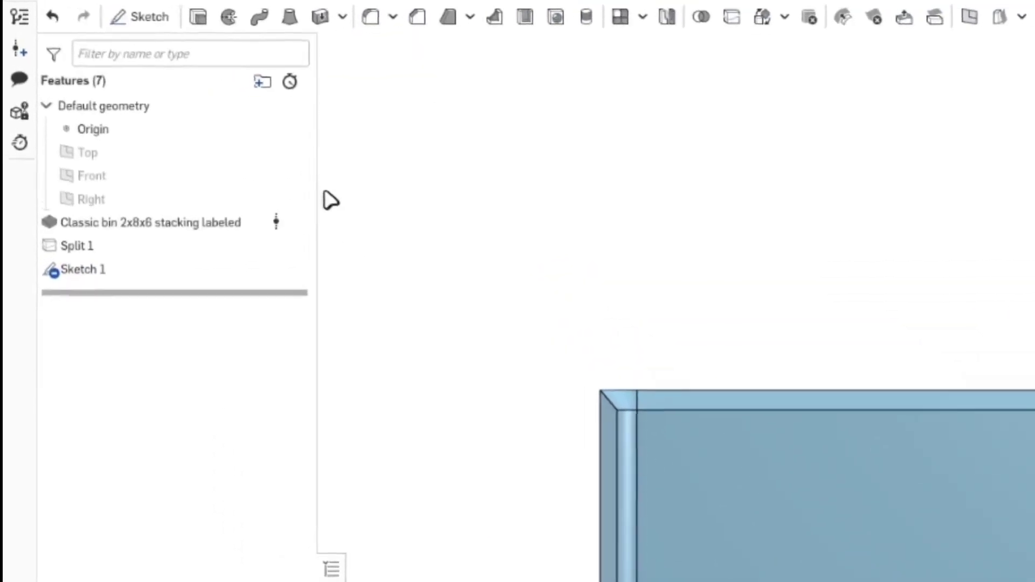
{"action": "left_click", "coordinate": [261, 27]}
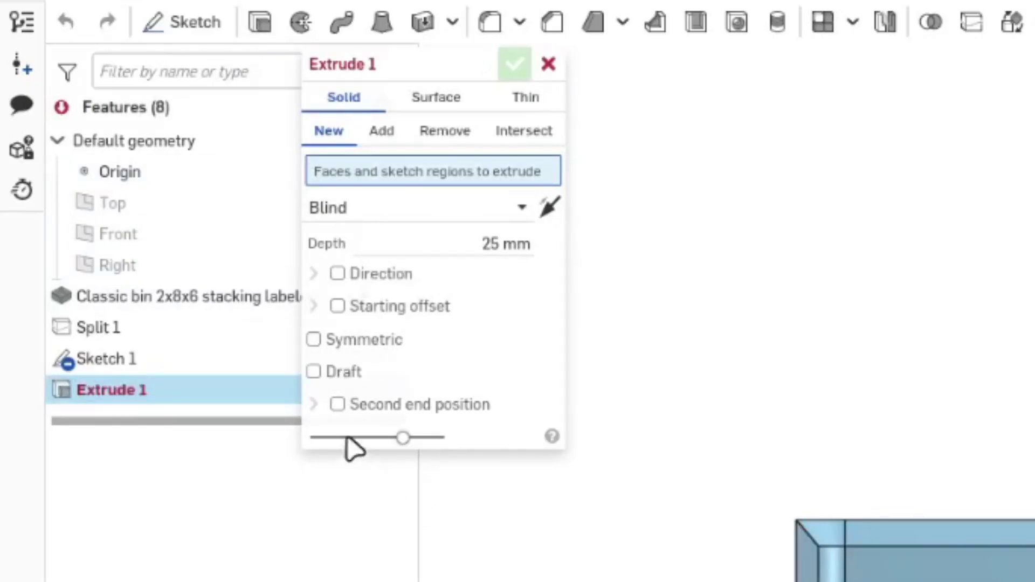
{"action": "left_click", "coordinate": [441, 132]}
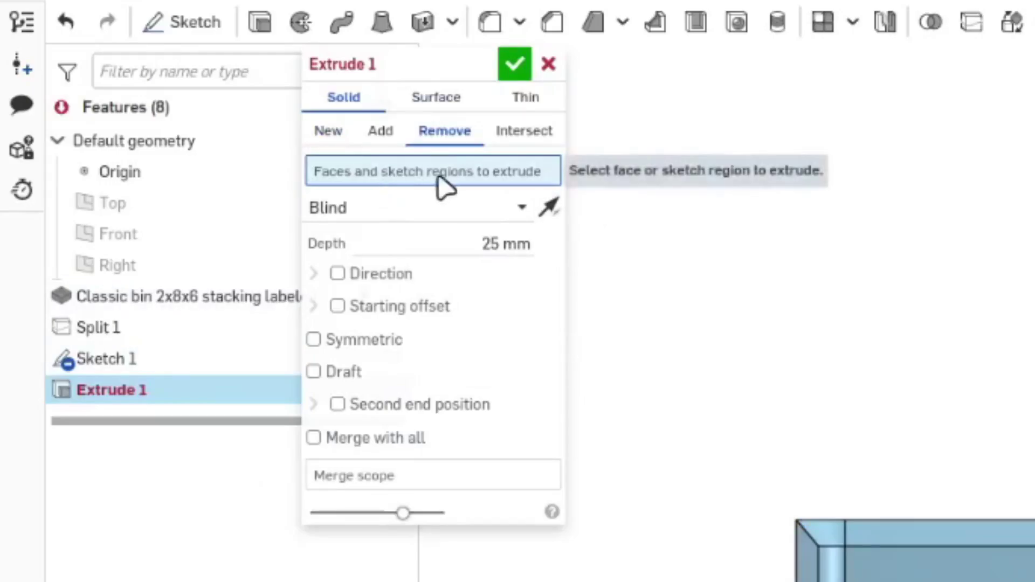
{"action": "left_click", "coordinate": [120, 360]}
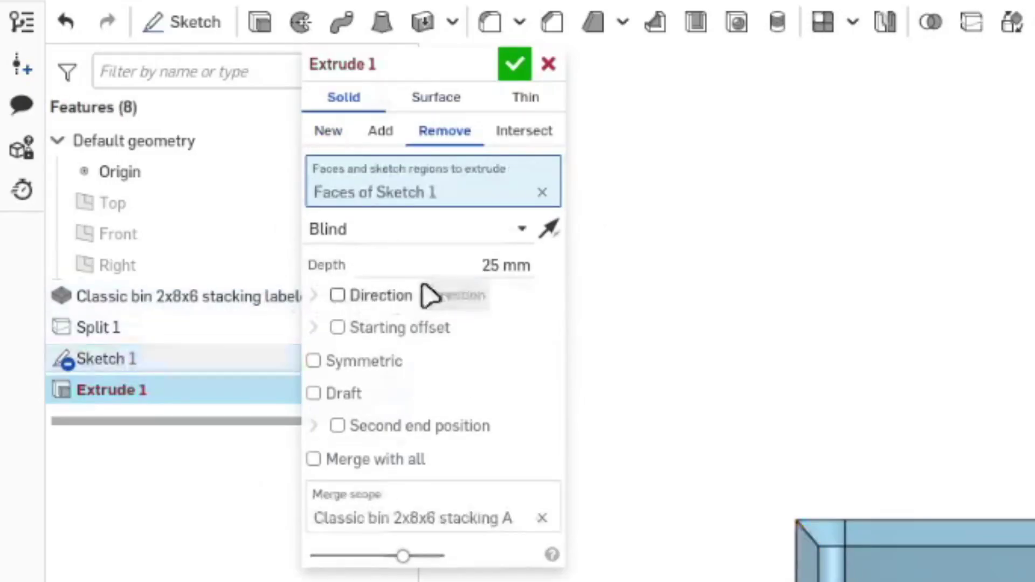
{"action": "left_click", "coordinate": [484, 264]}
{"action": "type", "text": "5"}
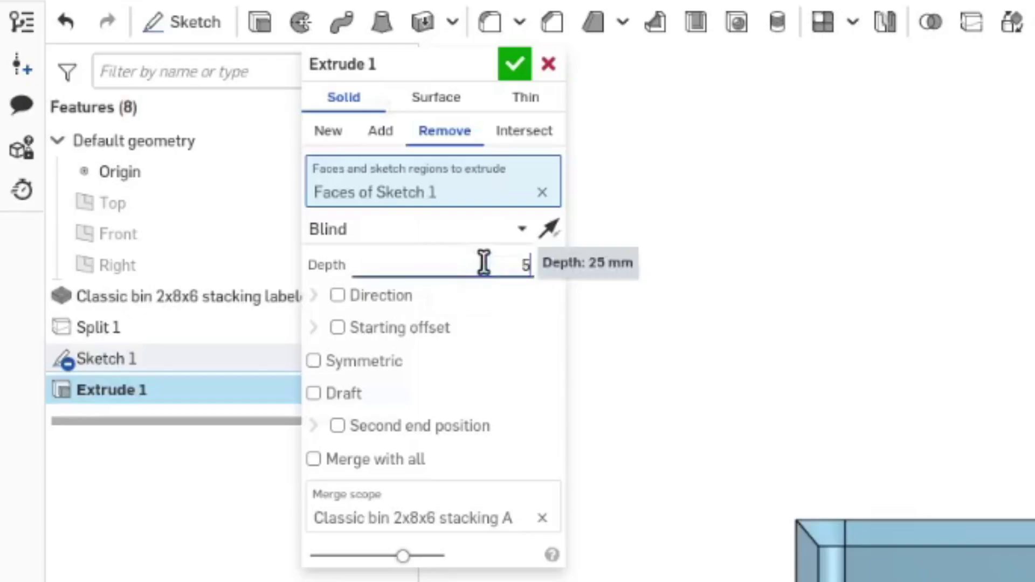
{"action": "left_click", "coordinate": [514, 64]}
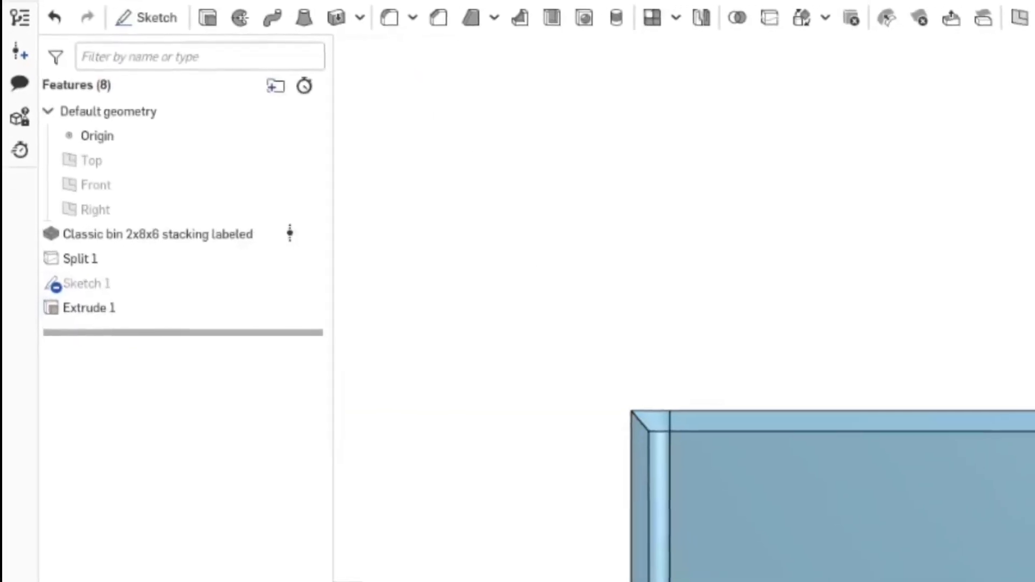
Hide part A, show part B, and view part B's cut face straight from the front.
{"action": "right_click_drag", "start_coordinate": [755, 579], "coordinate": [798, 549]}
{"action": "middle_click_drag", "start_coordinate": [863, 580], "coordinate": [640, 494]}
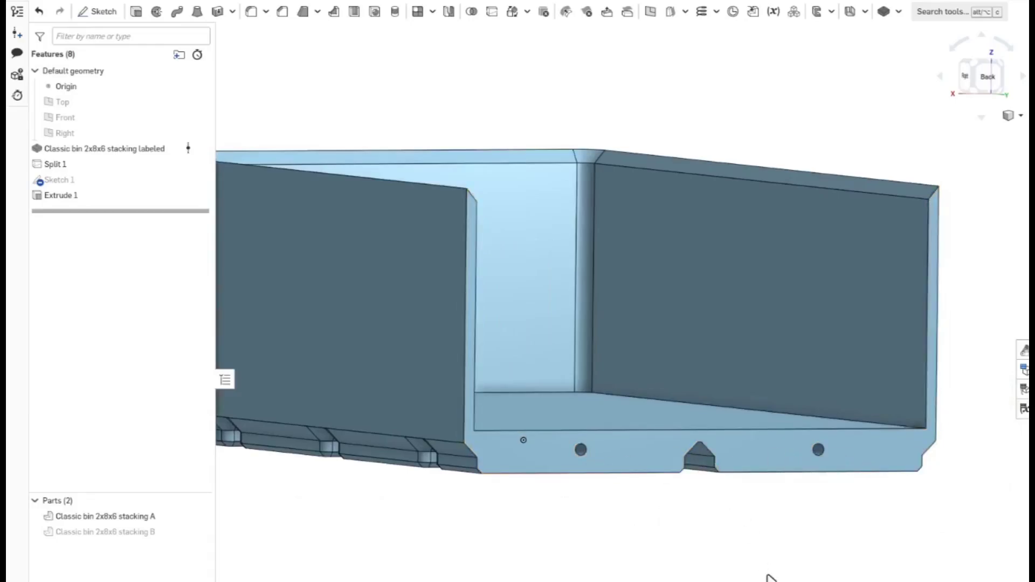
{"action": "scroll", "coordinate": [665, 556], "scroll_direction": "down", "scroll_amount": 2}
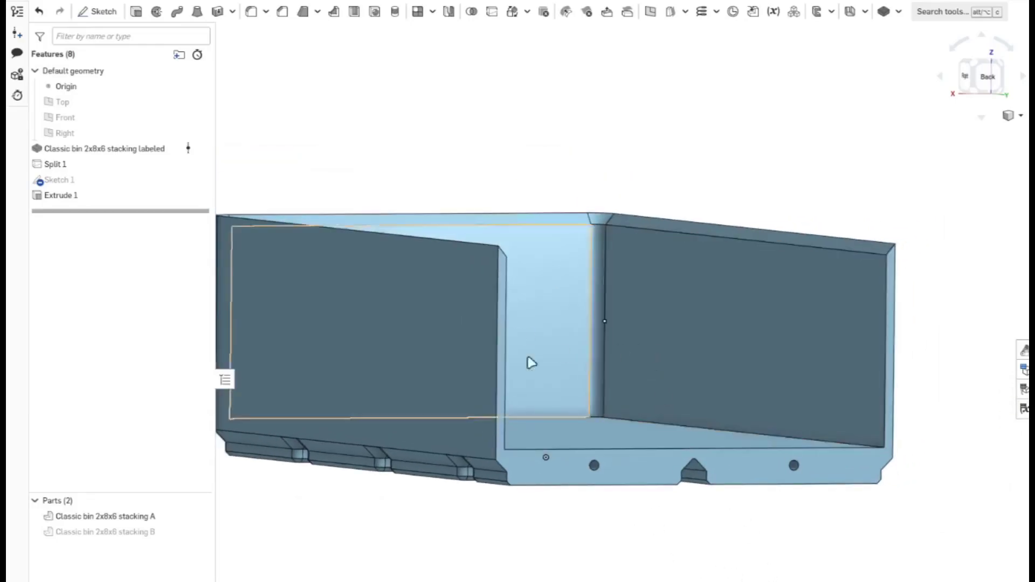
{"action": "left_click", "coordinate": [200, 516]}
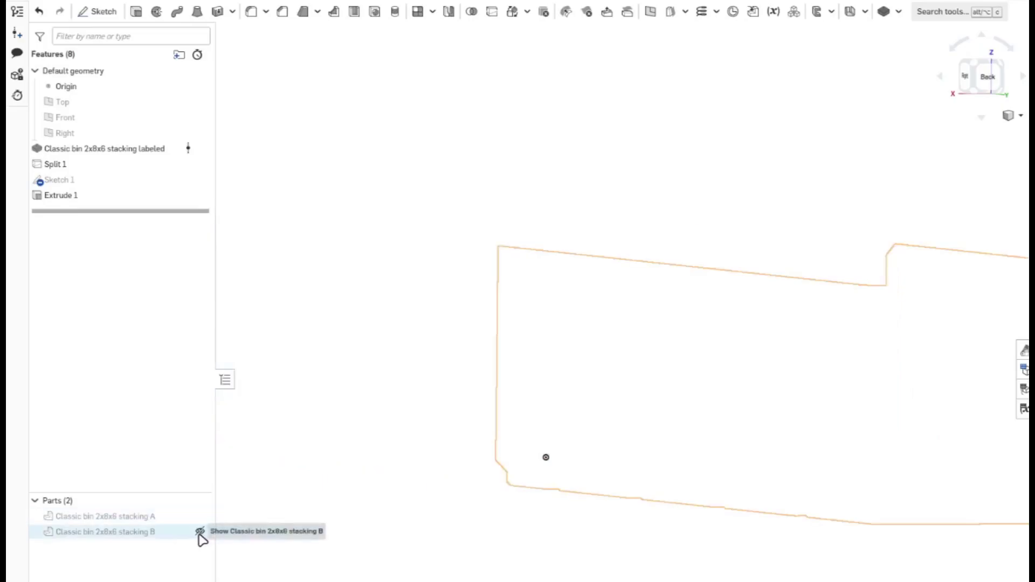
{"action": "left_click", "coordinate": [199, 532]}
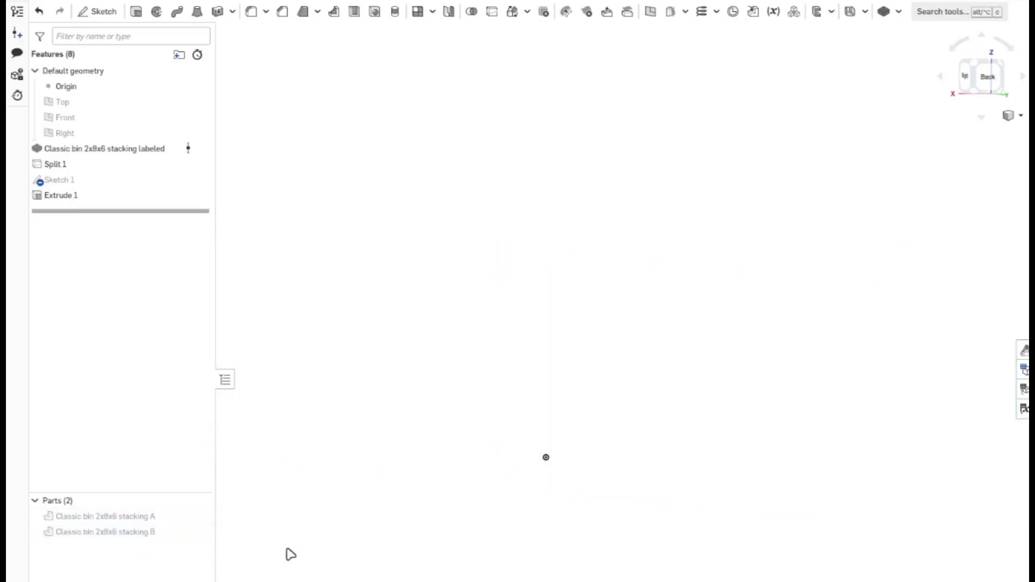
{"action": "scroll", "coordinate": [553, 567], "scroll_direction": "down", "scroll_amount": 2}
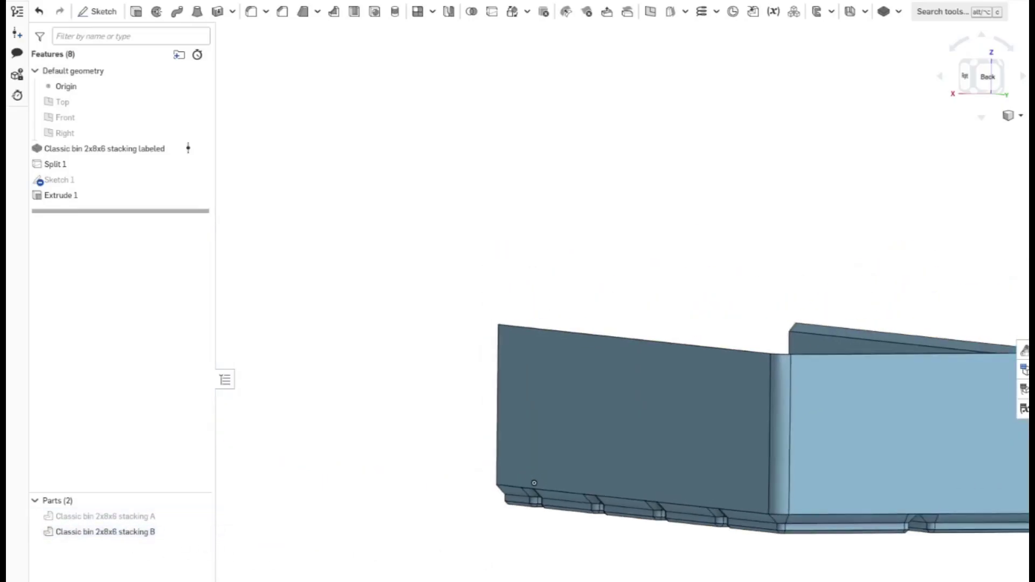
{"action": "right_click_drag", "start_coordinate": [553, 567], "coordinate": [367, 563]}
{"action": "key", "text": "shift+7"}
{"action": "left_click", "coordinate": [979, 78]}
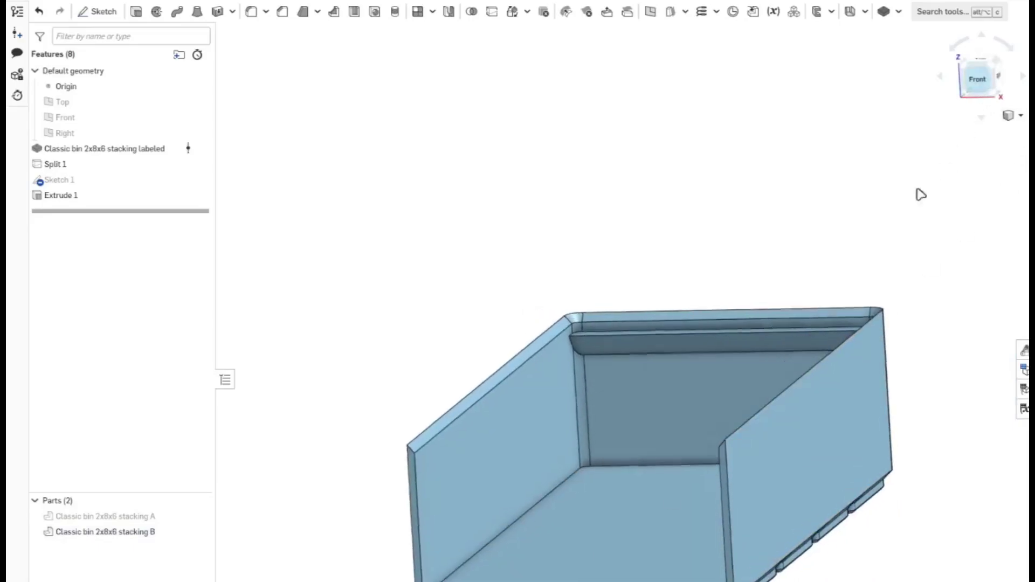
{"action": "scroll", "coordinate": [831, 360], "scroll_direction": "down", "scroll_amount": 2}
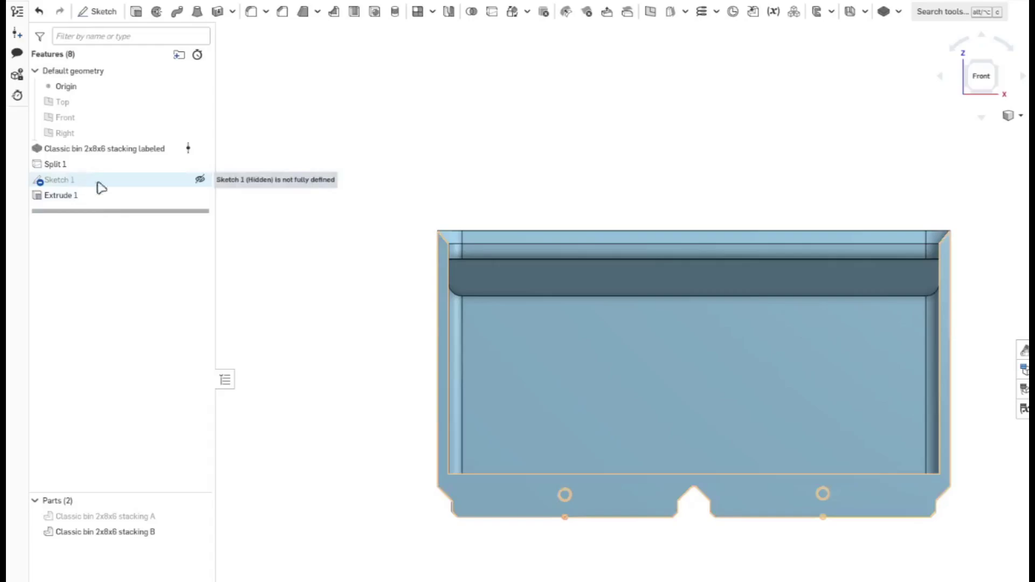
Show Sketch 1 and start a new sketch on its face, in the cut plane of part B.
{"action": "left_click", "coordinate": [200, 182]}
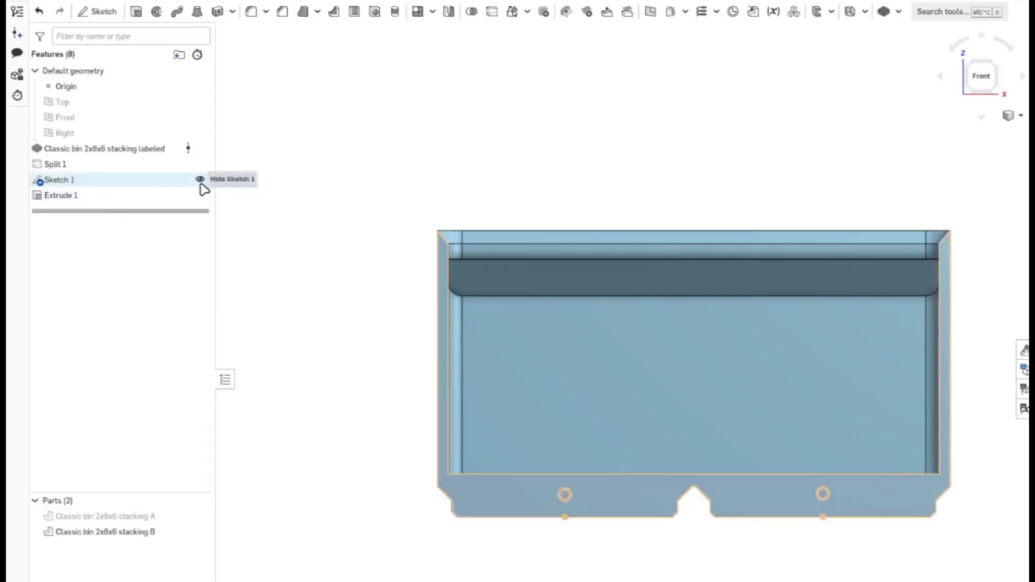
{"action": "left_click", "coordinate": [103, 12]}
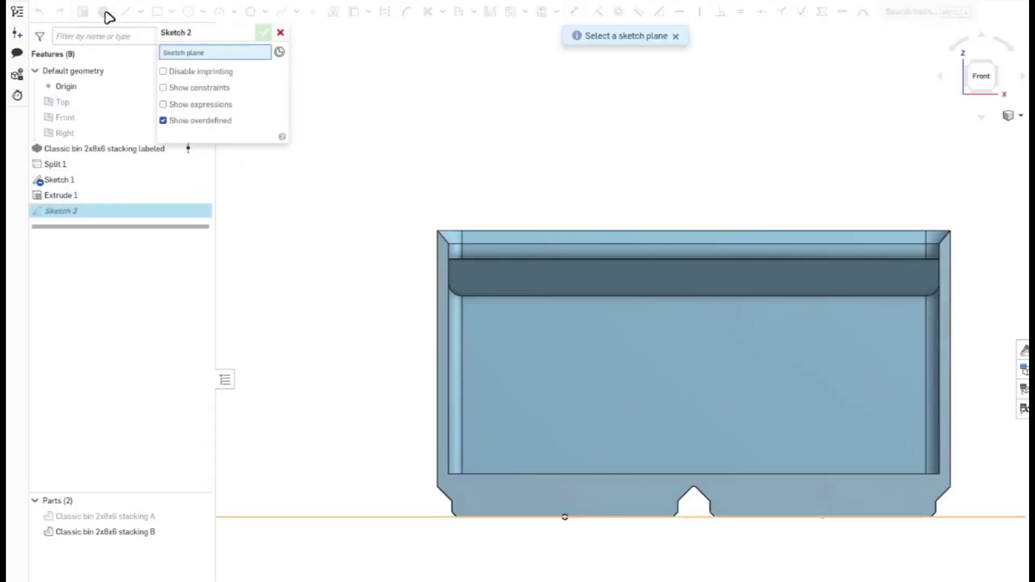
{"action": "left_click", "coordinate": [537, 508]}
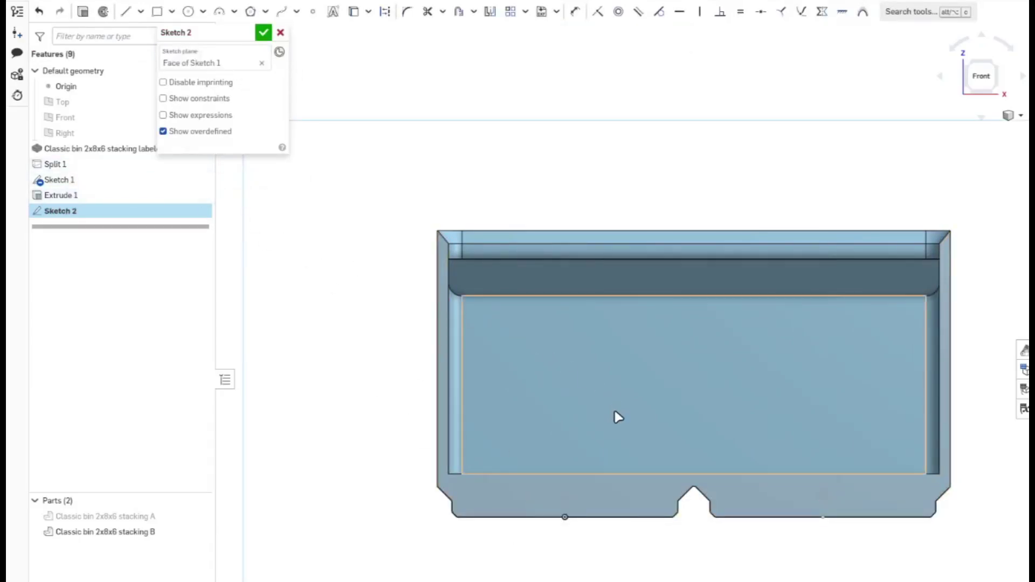
With part B hidden, project both circles of Sketch 1 into the new sketch and finish it.
{"action": "left_click", "coordinate": [198, 533]}
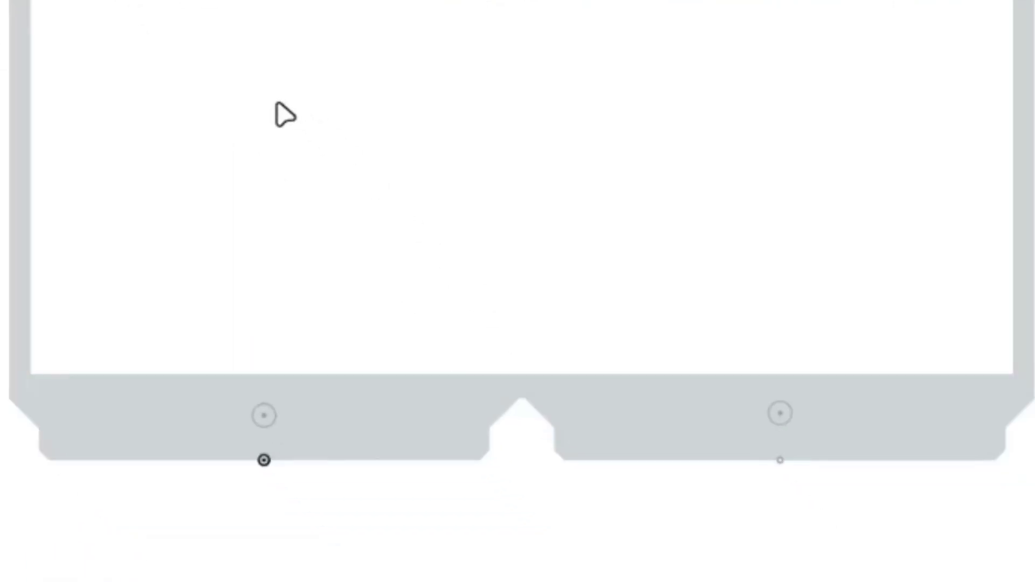
{"action": "left_click", "coordinate": [264, 415]}
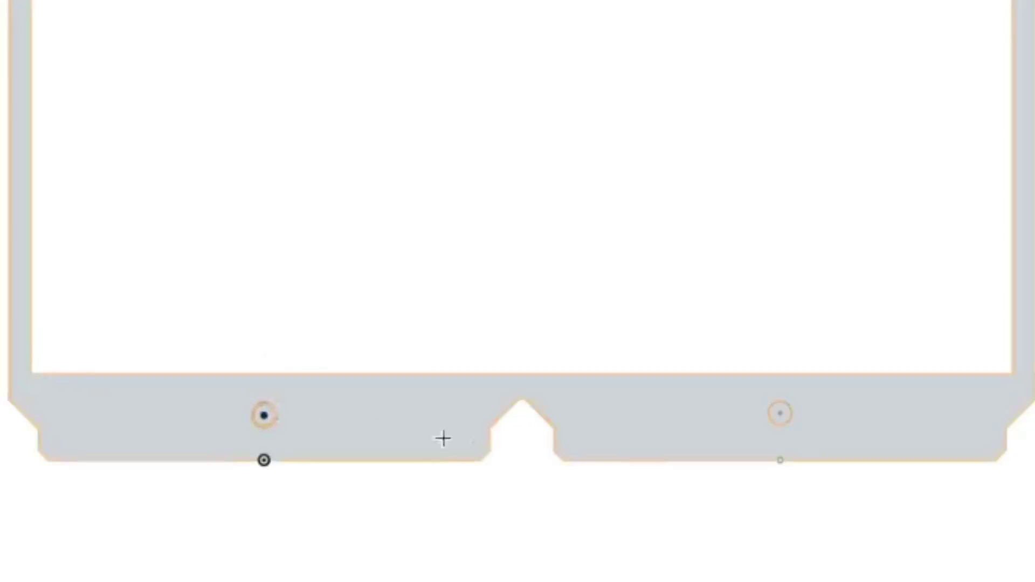
{"action": "left_click", "coordinate": [782, 405]}
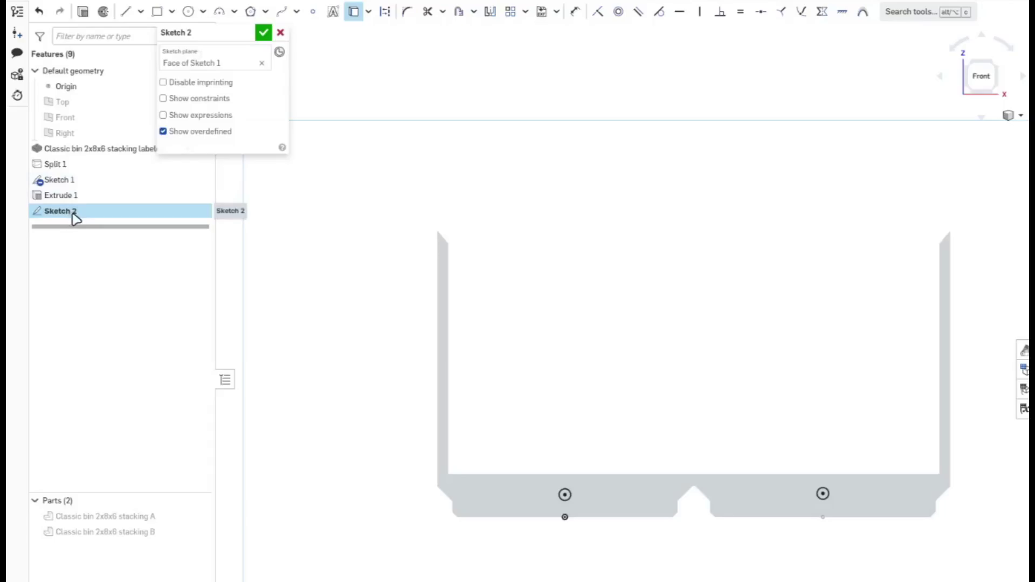
{"action": "left_click", "coordinate": [264, 33]}
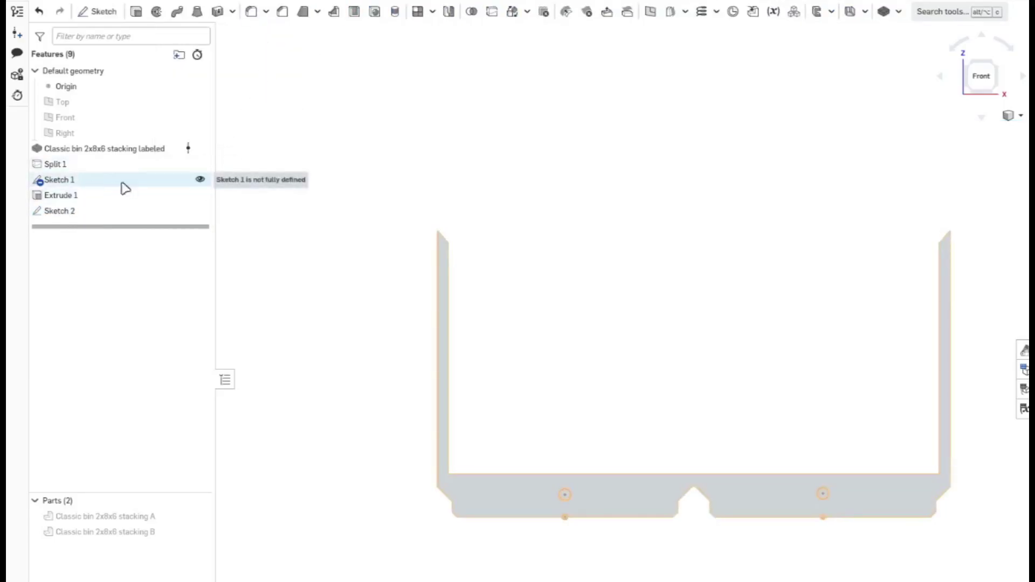
With Sketch 1 hidden and part B shown, extrude the circles of Sketch 2 by 5 mm as a removal from part B.
{"action": "left_click", "coordinate": [201, 179]}
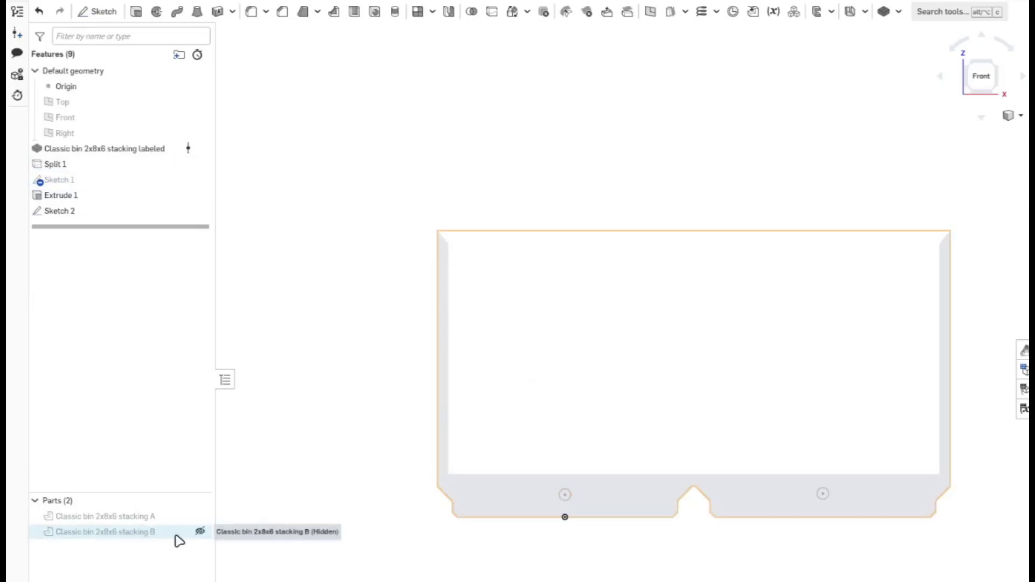
{"action": "left_click", "coordinate": [200, 532]}
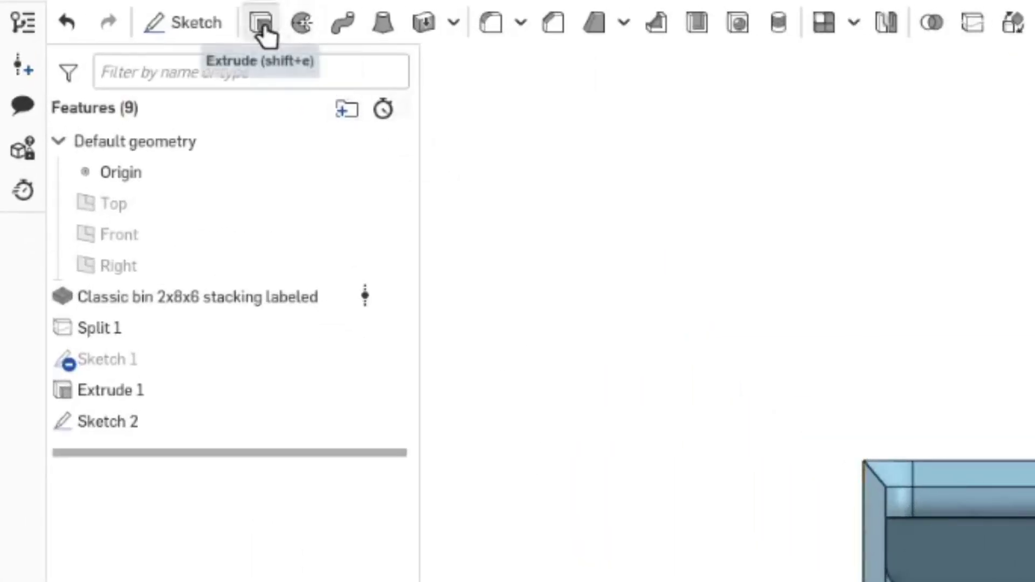
{"action": "left_click", "coordinate": [260, 27]}
{"action": "left_click", "coordinate": [458, 141]}
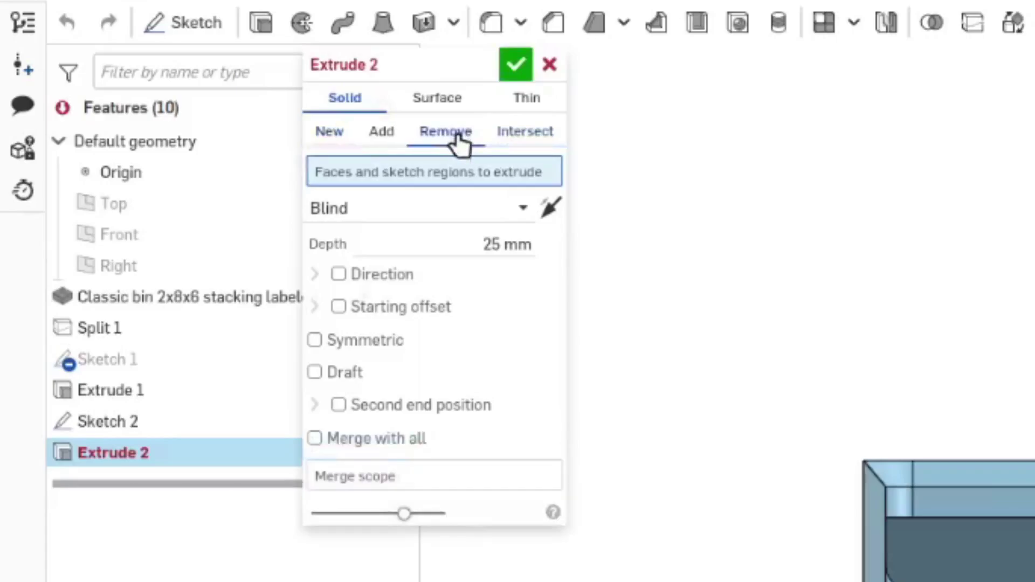
{"action": "left_click", "coordinate": [141, 428]}
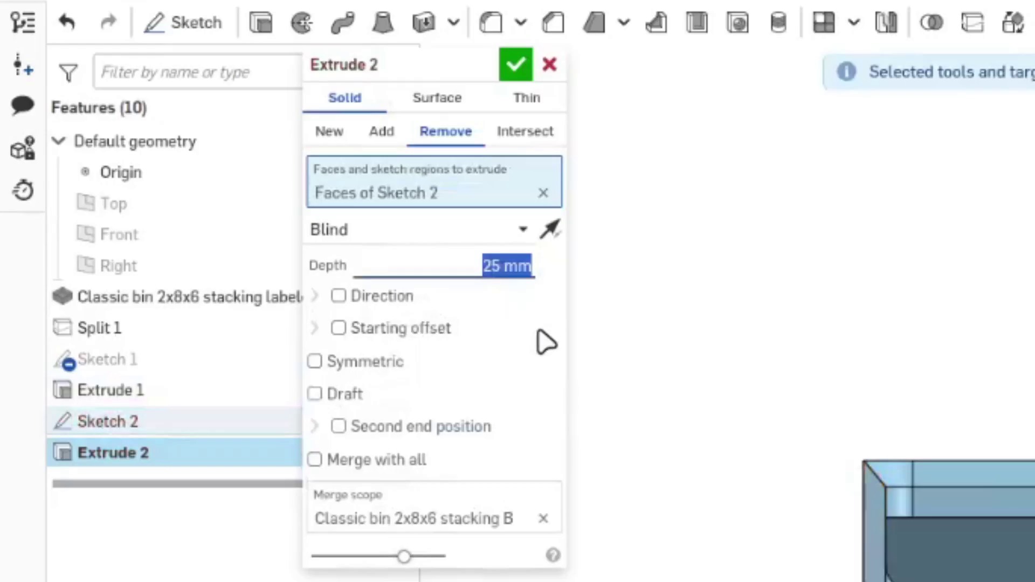
{"action": "type", "text": "5"}
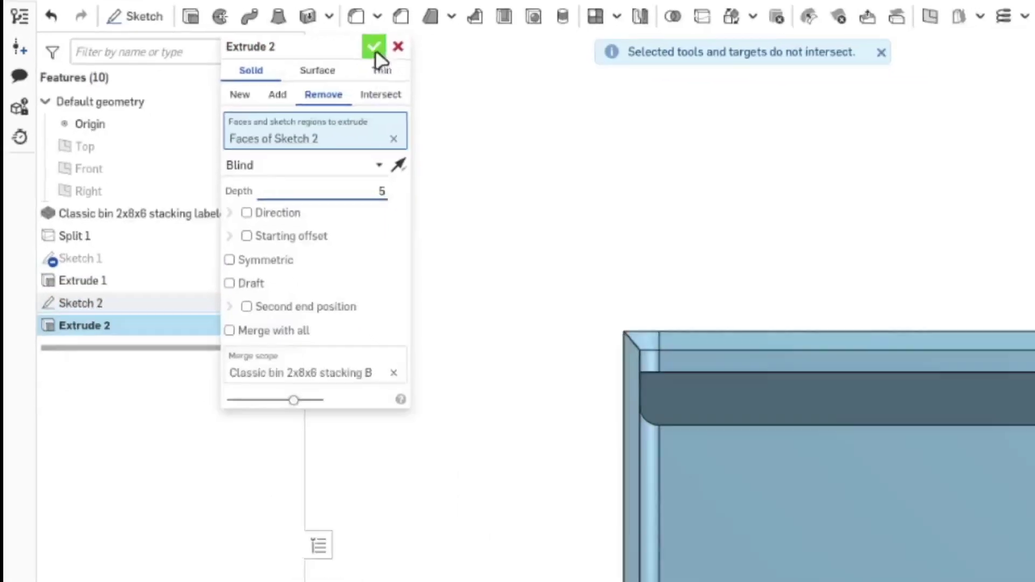
{"action": "key", "text": "Return"}
Reverse the direction of the Sketch 2 removal extrude so it cuts into part B.
{"action": "right_click_drag", "start_coordinate": [510, 562], "coordinate": [811, 570]}
{"action": "middle_click_drag", "start_coordinate": [811, 569], "coordinate": [561, 503]}
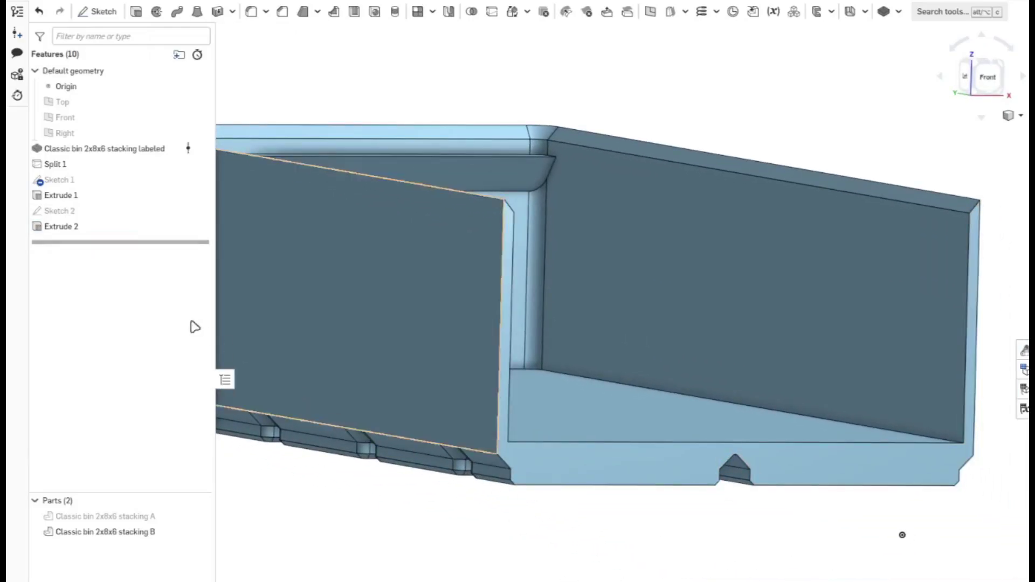
{"action": "double_click", "coordinate": [61, 229]}
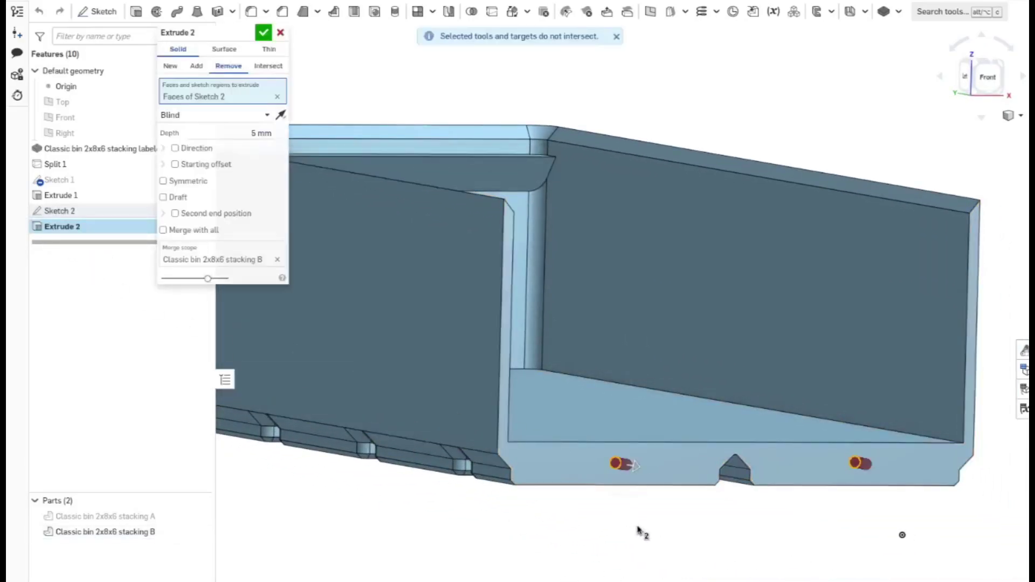
{"action": "scroll", "coordinate": [647, 542], "scroll_direction": "up", "scroll_amount": 2}
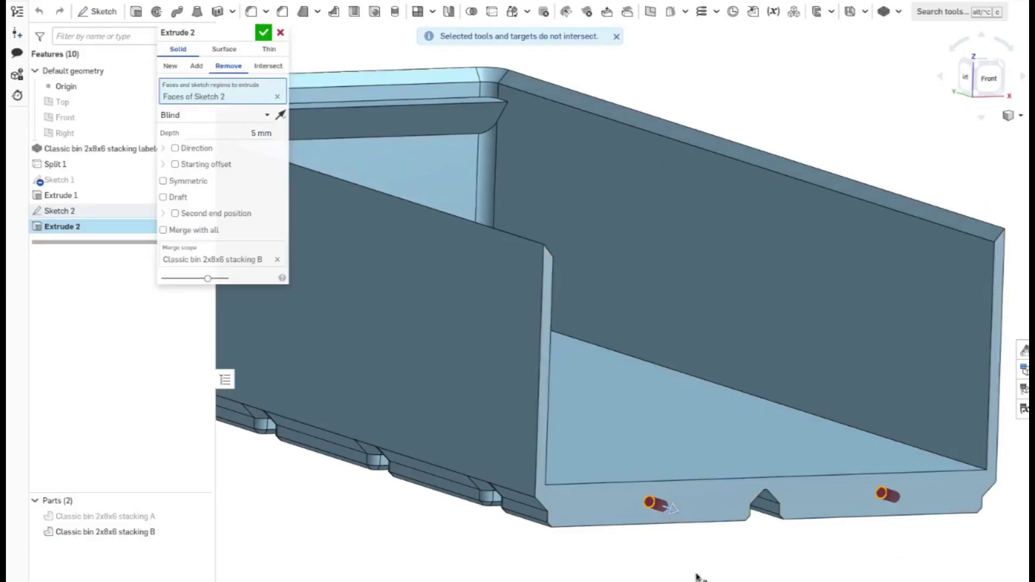
{"action": "scroll", "coordinate": [697, 578], "scroll_direction": "up", "scroll_amount": 2}
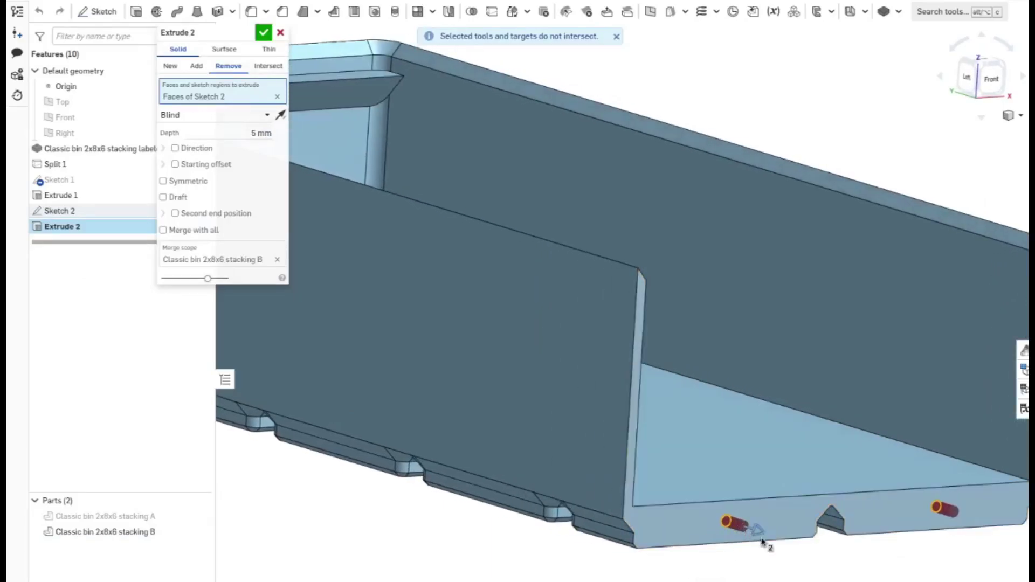
{"action": "left_click", "coordinate": [281, 115]}
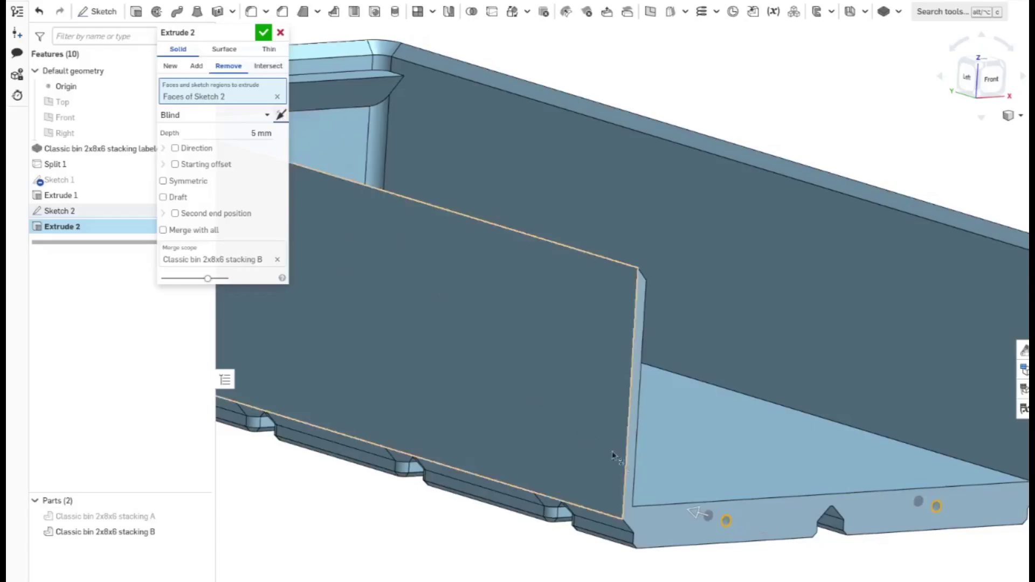
{"action": "left_click", "coordinate": [263, 32]}
Show part A to examine the joined bin, and hide it again to inspect the holes in part B's cut face.
{"action": "key", "text": "shift+1"}
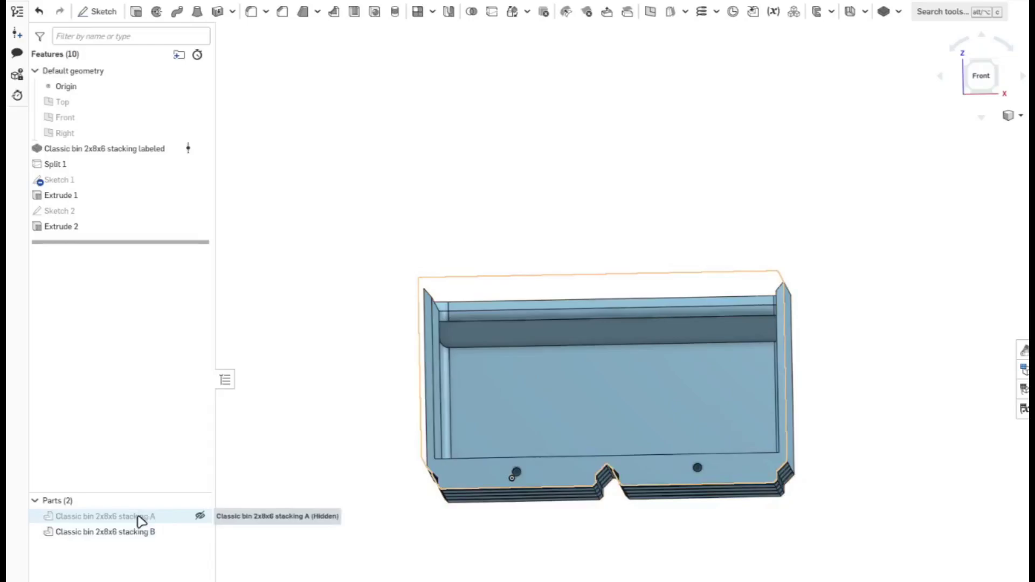
{"action": "left_click", "coordinate": [200, 516]}
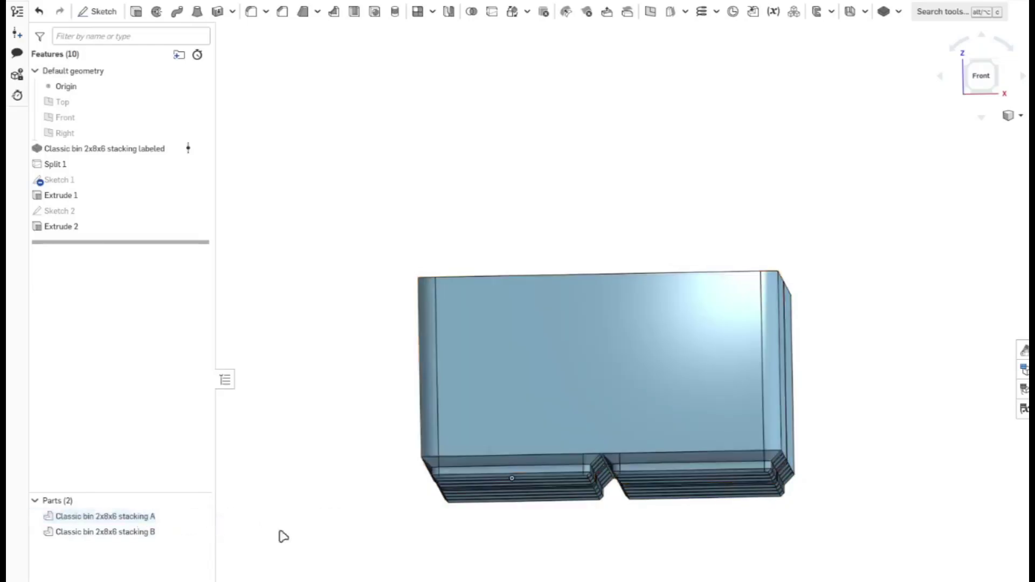
{"action": "mouse_move", "coordinate": [614, 535]}
{"action": "right_mouse_down"}
{"action": "mouse_move", "coordinate": [597, 548]}
{"action": "mouse_move", "coordinate": [616, 548]}
{"action": "right_mouse_up"}
{"action": "middle_click_drag", "start_coordinate": [458, 550], "coordinate": [729, 570]}
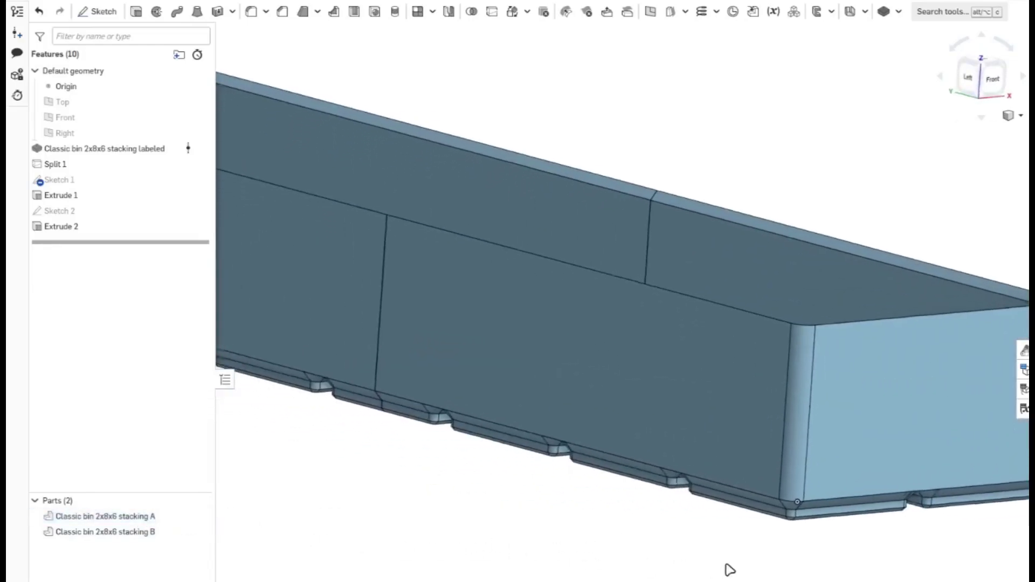
{"action": "scroll", "coordinate": [667, 579], "scroll_direction": "down", "scroll_amount": 2}
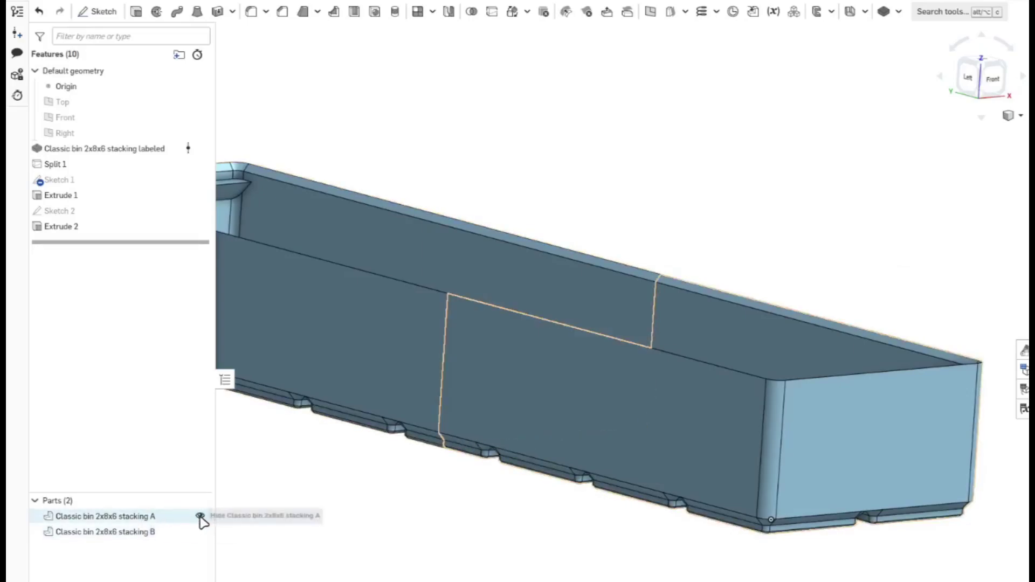
{"action": "left_click", "coordinate": [199, 517]}
{"action": "scroll", "coordinate": [593, 429], "scroll_direction": "up", "scroll_amount": 2}
{"action": "scroll", "coordinate": [455, 460], "scroll_direction": "up", "scroll_amount": 3}
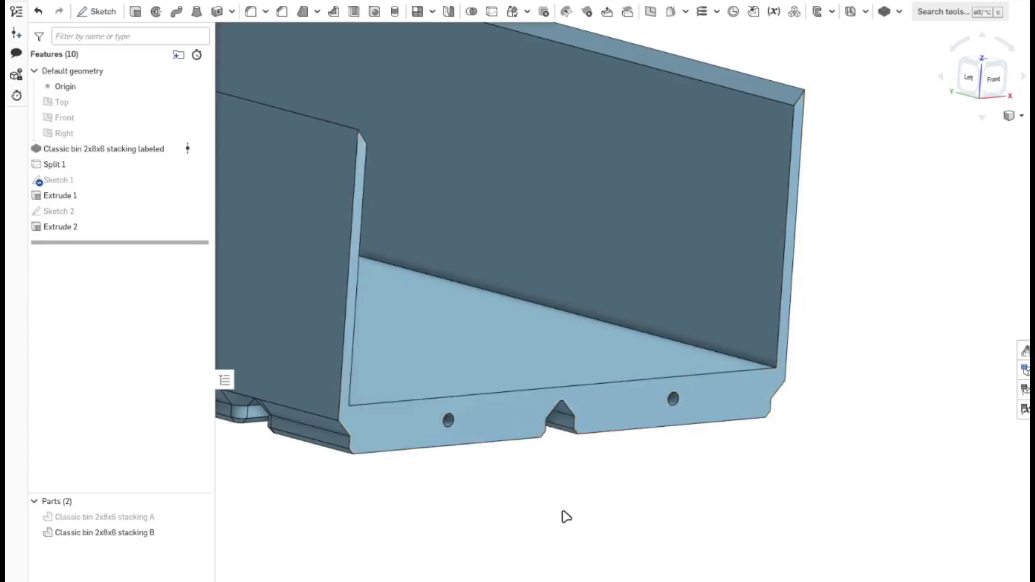
{"action": "scroll", "coordinate": [567, 532], "scroll_direction": "down", "scroll_amount": 1}
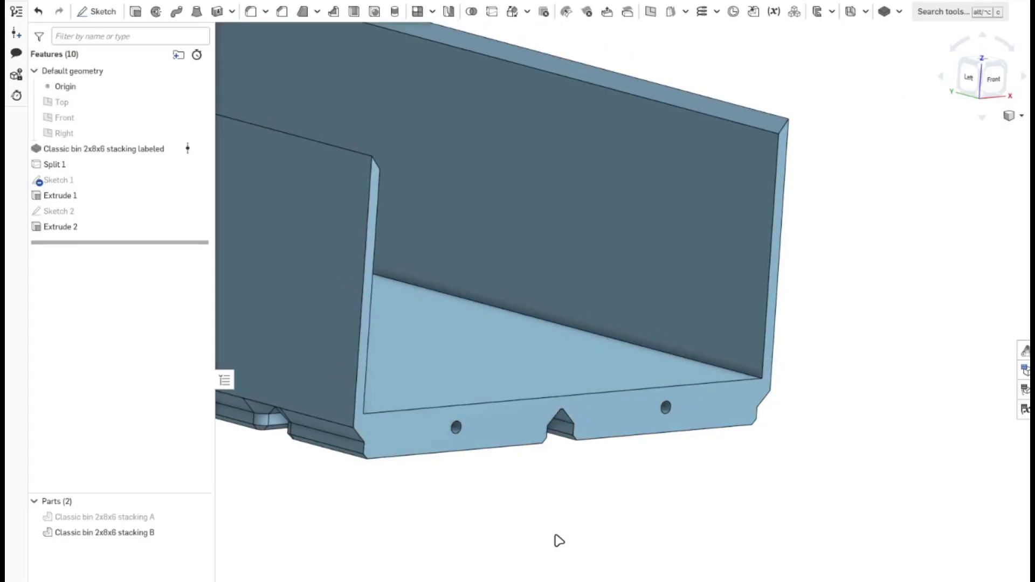
{"action": "scroll", "coordinate": [550, 541], "scroll_direction": "down", "scroll_amount": 4}
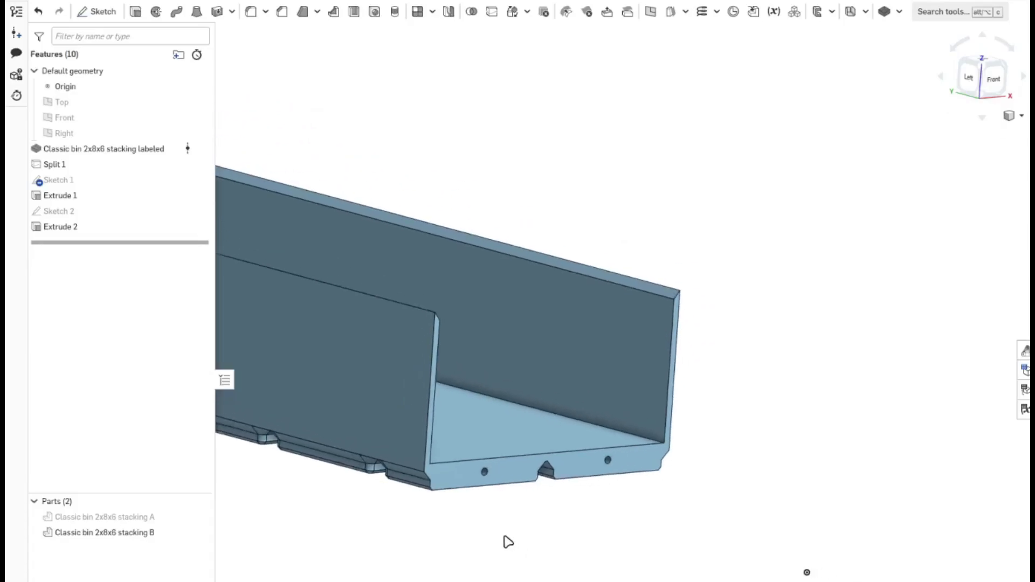
{"action": "middle_click_drag", "start_coordinate": [685, 525], "coordinate": [763, 513]}
{"action": "right_click_drag", "start_coordinate": [763, 513], "coordinate": [699, 529]}
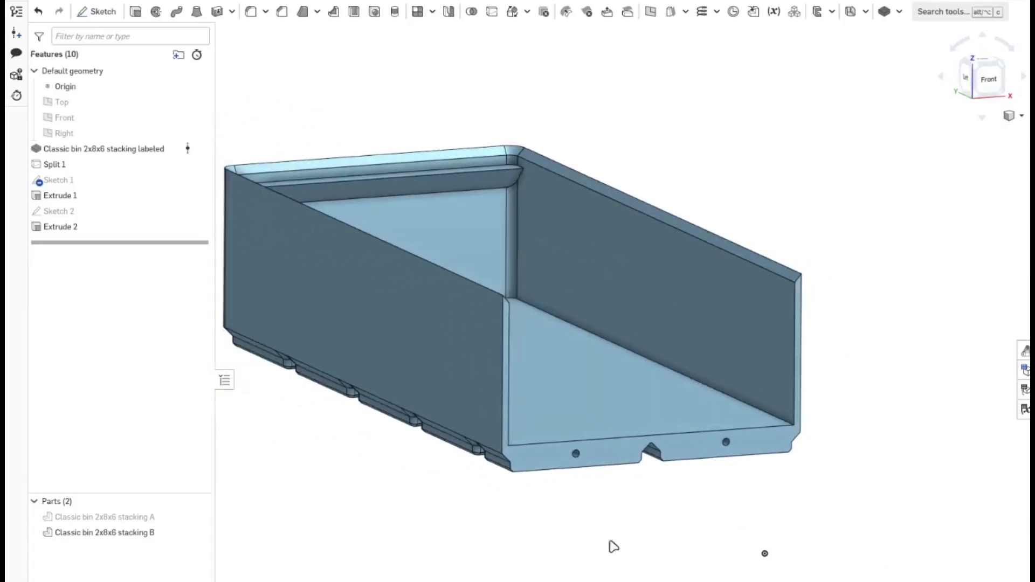
Review the STL export settings for part A and close them without exporting.
{"action": "left_click", "coordinate": [163, 518]}
{"action": "right_click", "coordinate": [162, 518]}
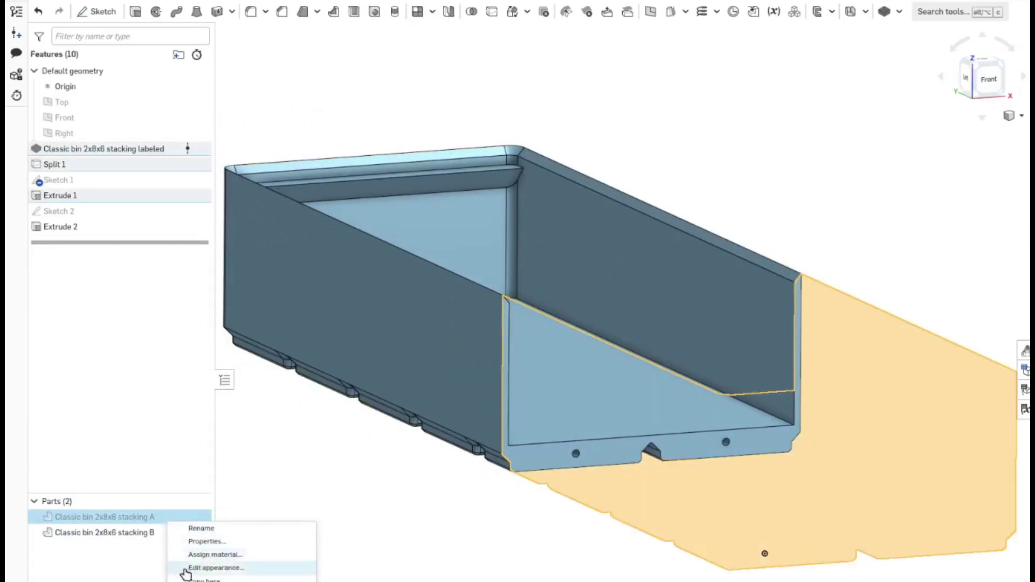
{"action": "left_click", "coordinate": [203, 581]}
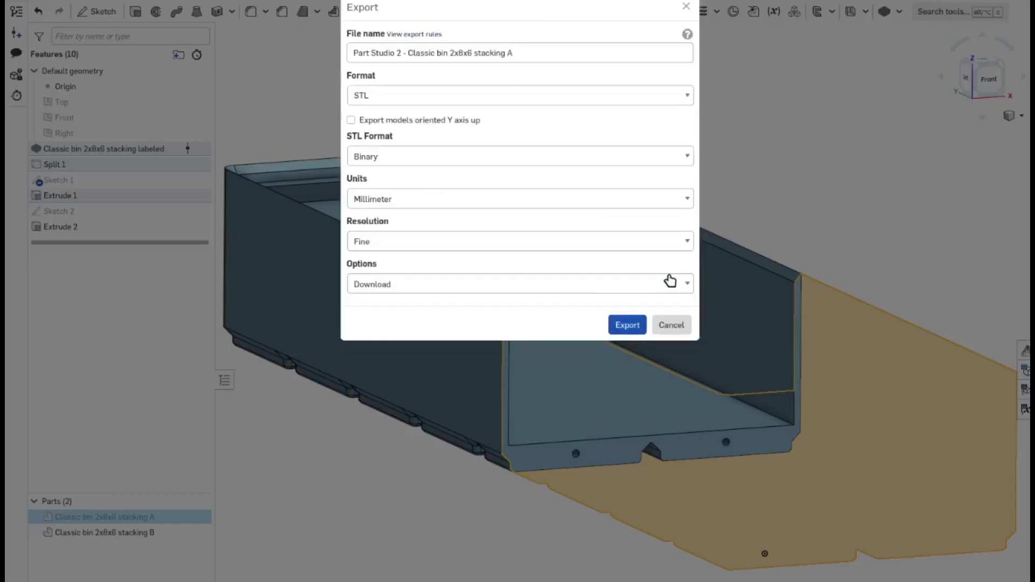
{"action": "left_click", "coordinate": [682, 328]}
{"action": "scroll", "coordinate": [582, 546], "scroll_direction": "down", "scroll_amount": 3}
{"action": "left_click", "coordinate": [542, 558]}
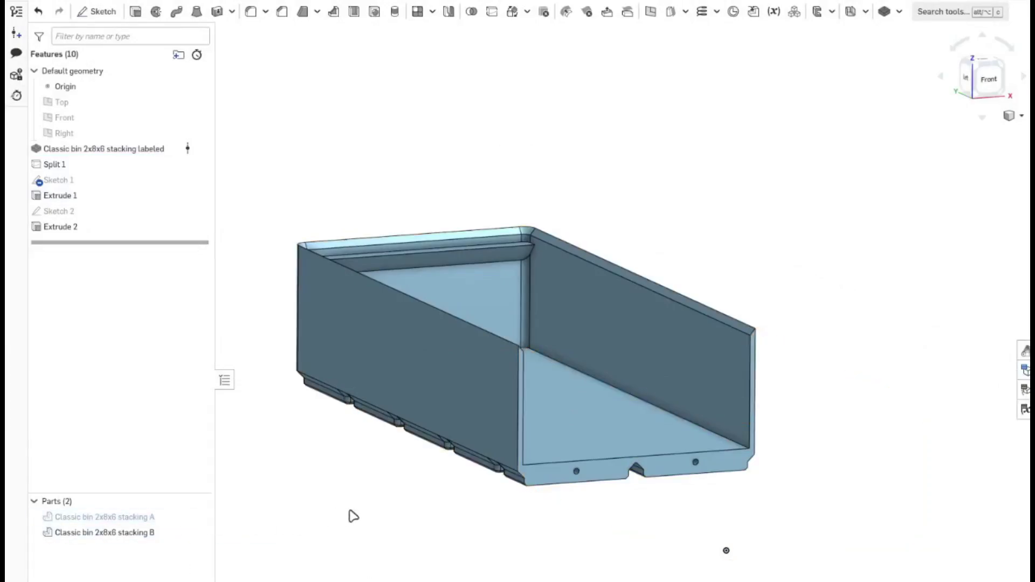
Examine the side wall's thickness at part B's cut face.
{"action": "right_click_drag", "start_coordinate": [393, 512], "coordinate": [364, 508]}
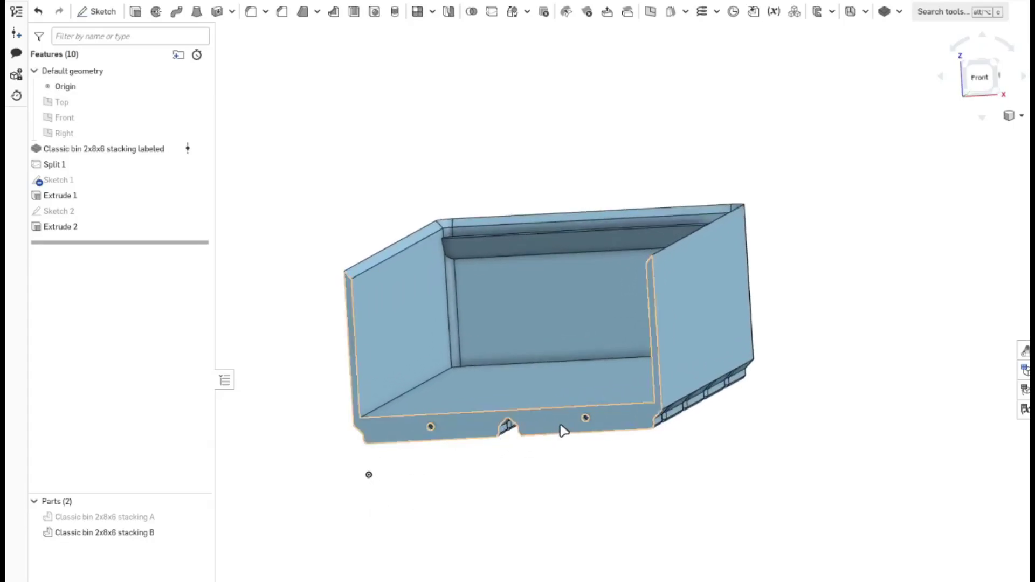
{"action": "right_click_drag", "start_coordinate": [541, 492], "coordinate": [551, 493]}
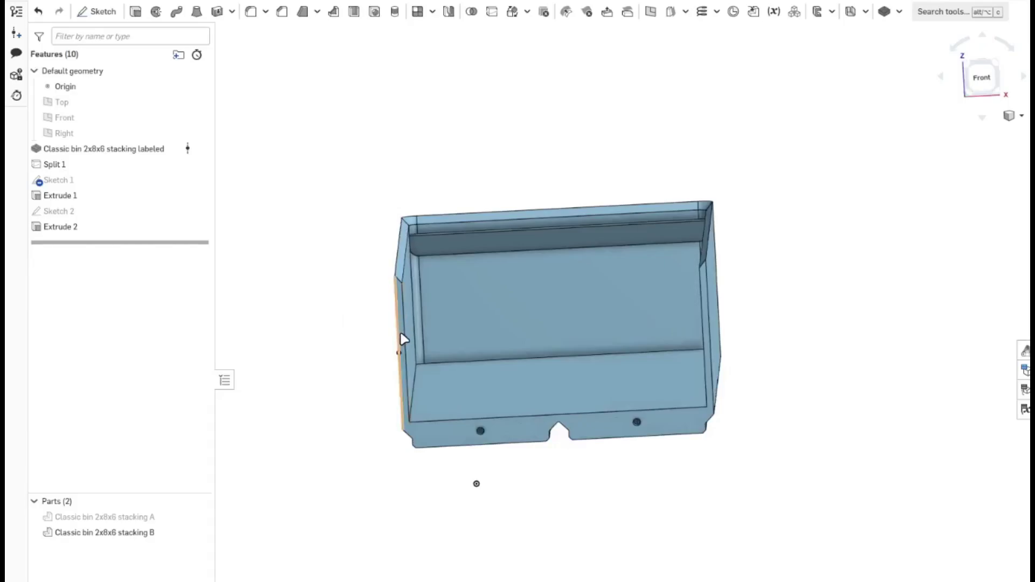
{"action": "scroll", "coordinate": [403, 339], "scroll_direction": "up", "scroll_amount": 5}
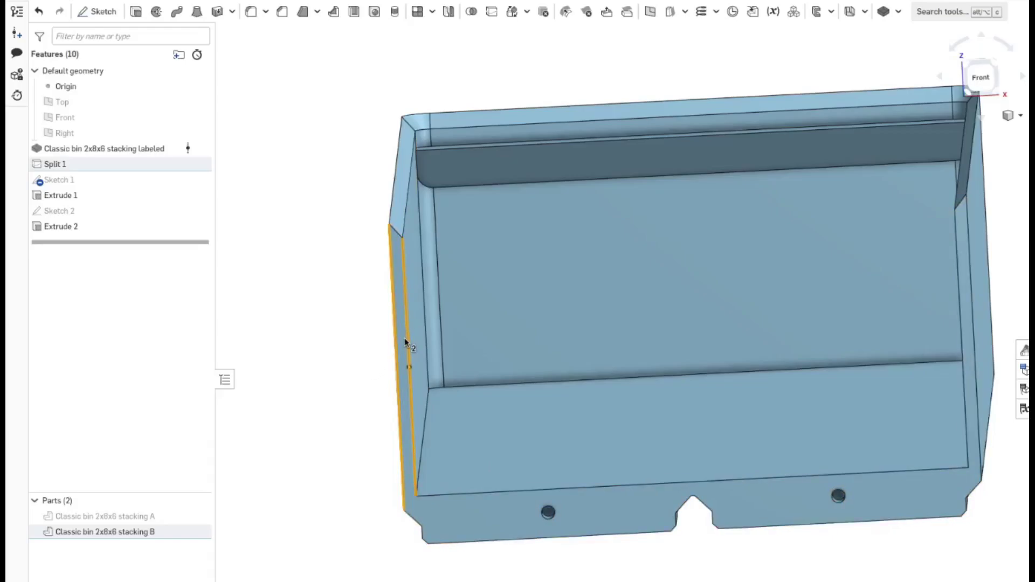
{"action": "scroll", "coordinate": [448, 388], "scroll_direction": "down", "scroll_amount": 1}
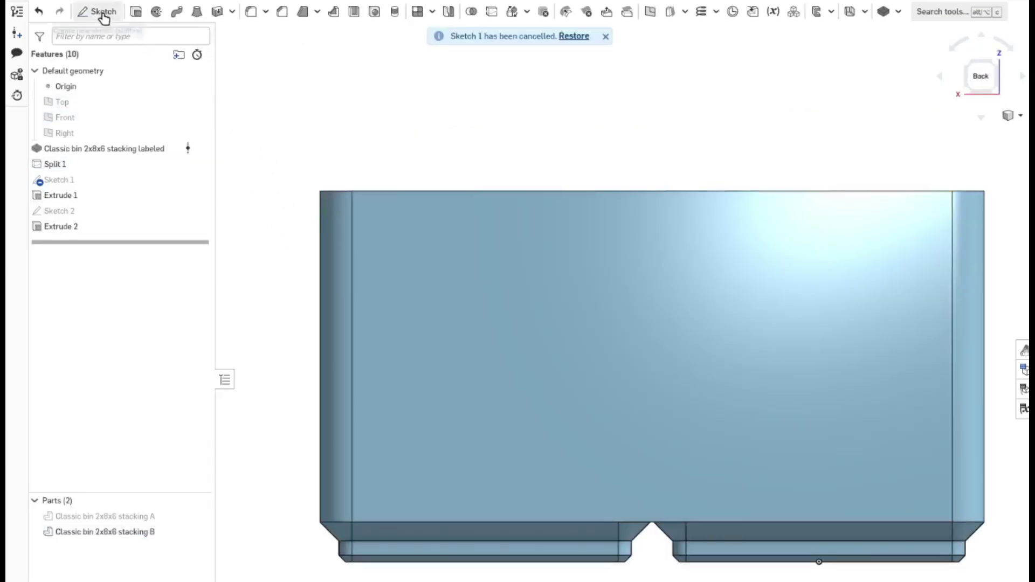
With part B hidden and part A shown, start a new sketch on part A's cut face.
{"action": "left_click", "coordinate": [199, 532]}
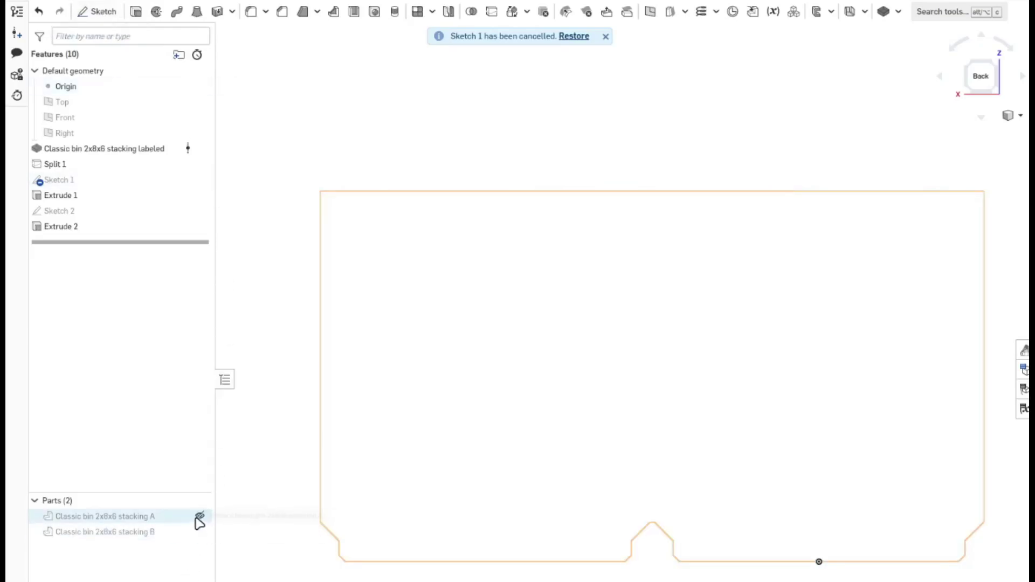
{"action": "left_click", "coordinate": [199, 516]}
{"action": "scroll", "coordinate": [546, 578], "scroll_direction": "down", "scroll_amount": 2}
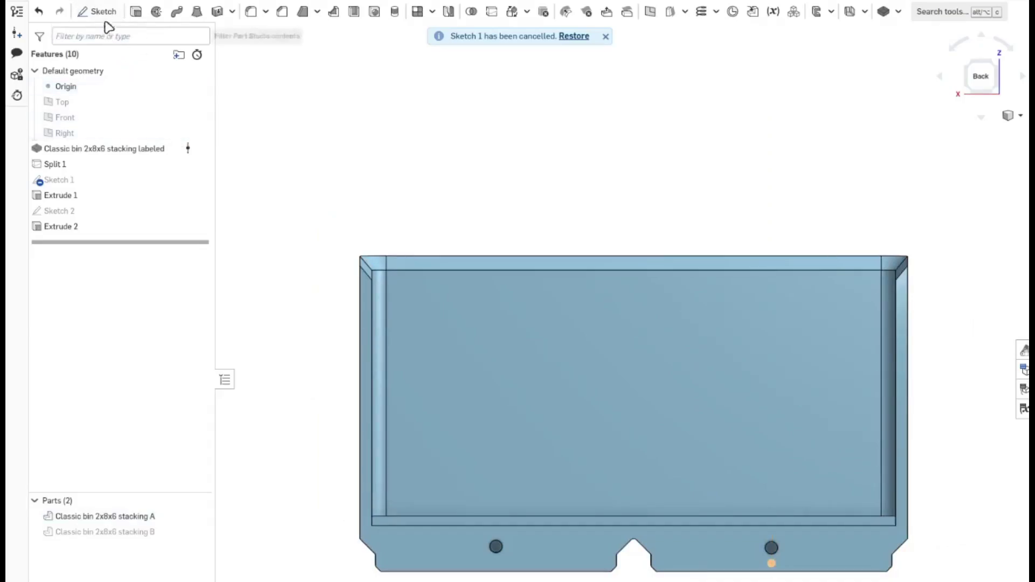
{"action": "left_click", "coordinate": [106, 13]}
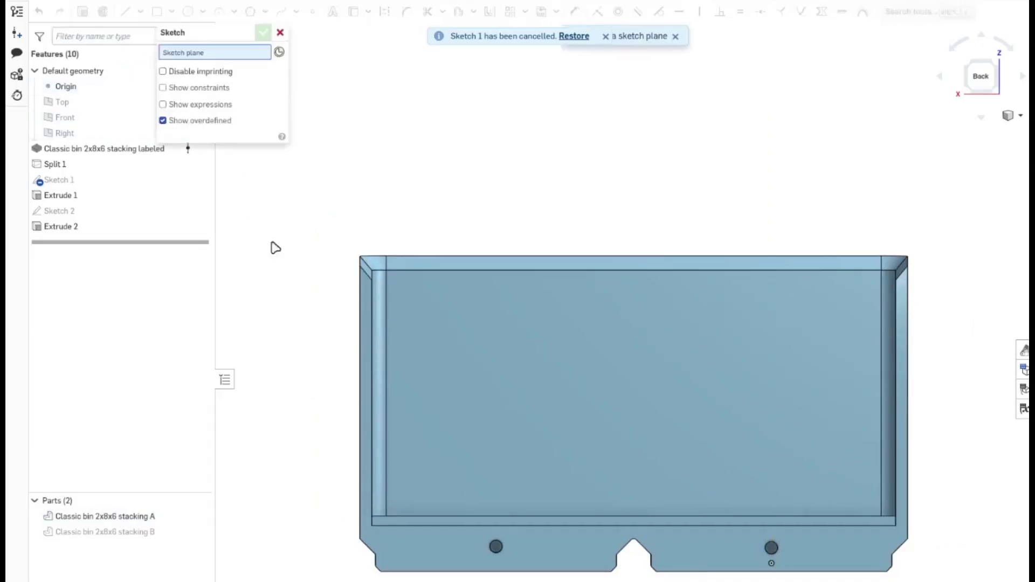
{"action": "left_click", "coordinate": [410, 547]}
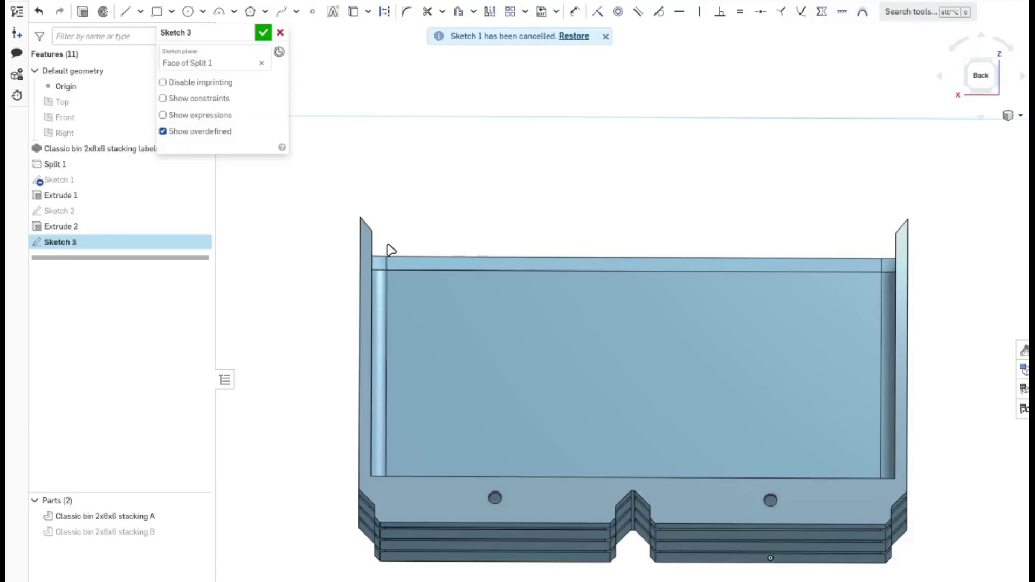
Sketch a corner rectangle about 3.8 mm wide and 37.5 mm high from the left wall's inner top corner down to the bin floor.
{"action": "left_click", "coordinate": [172, 11]}
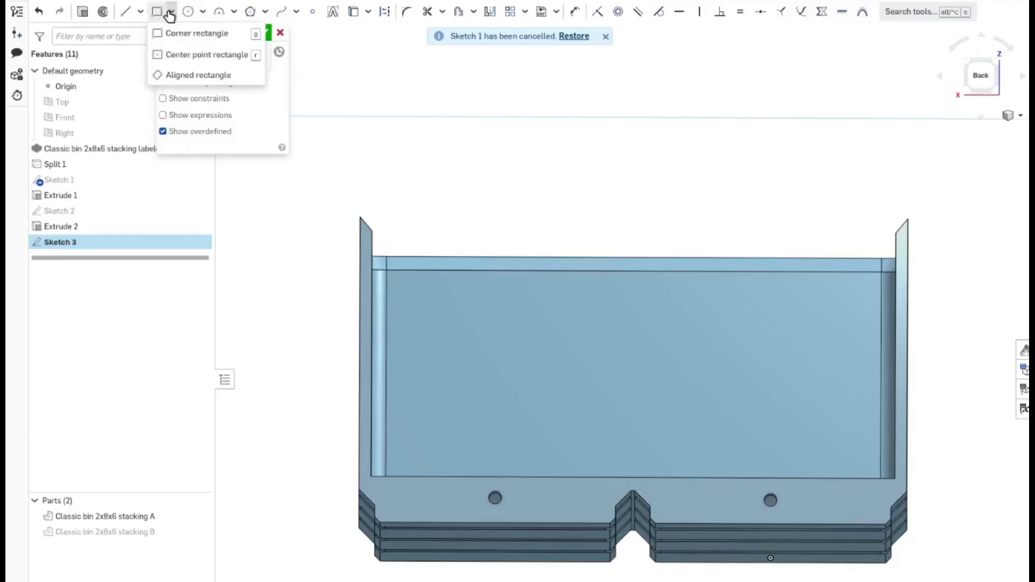
{"action": "left_click", "coordinate": [186, 35]}
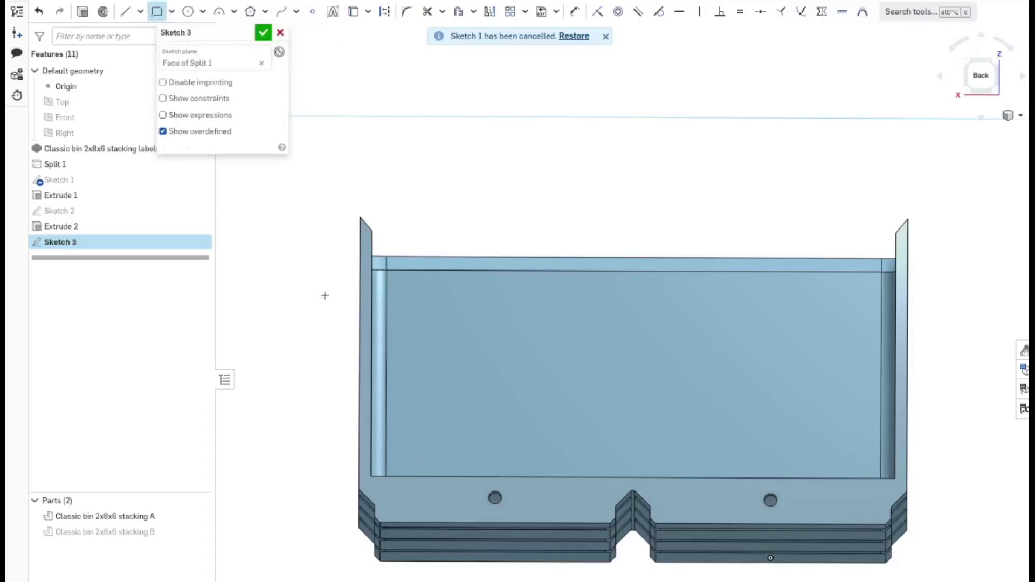
{"action": "scroll", "coordinate": [373, 235], "scroll_direction": "up", "scroll_amount": 3}
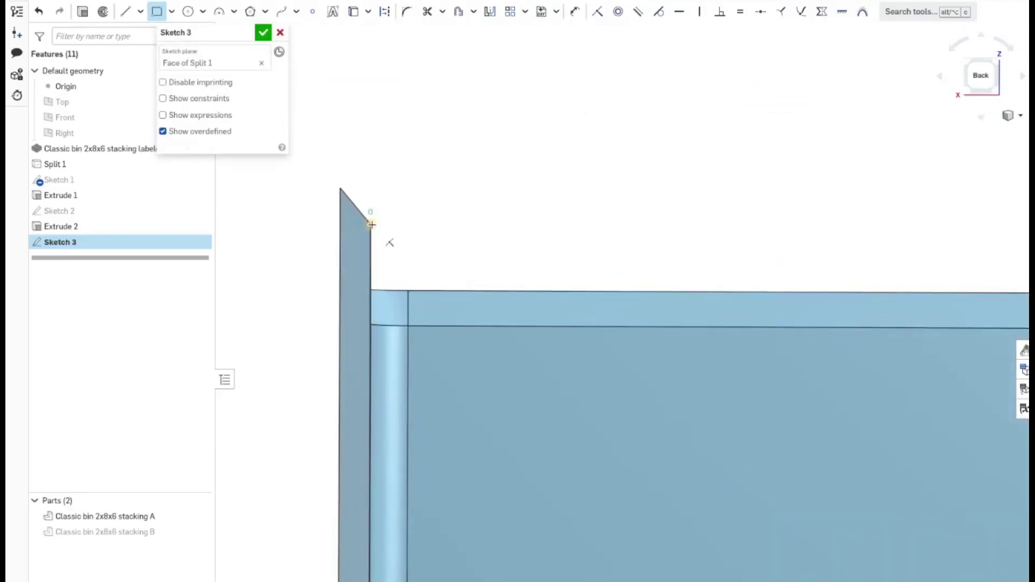
{"action": "left_click", "coordinate": [372, 224]}
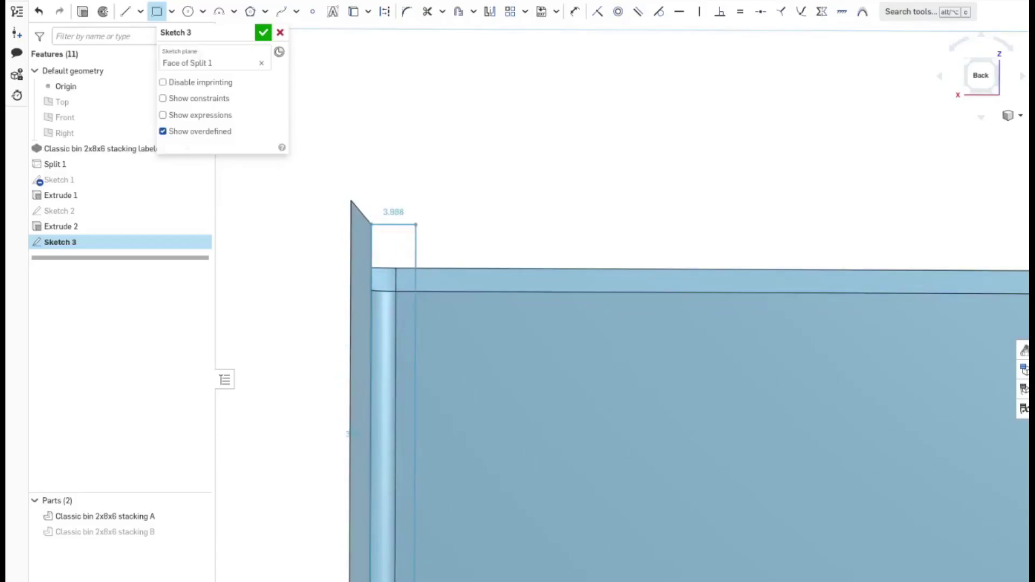
{"action": "left_click", "coordinate": [413, 581]}
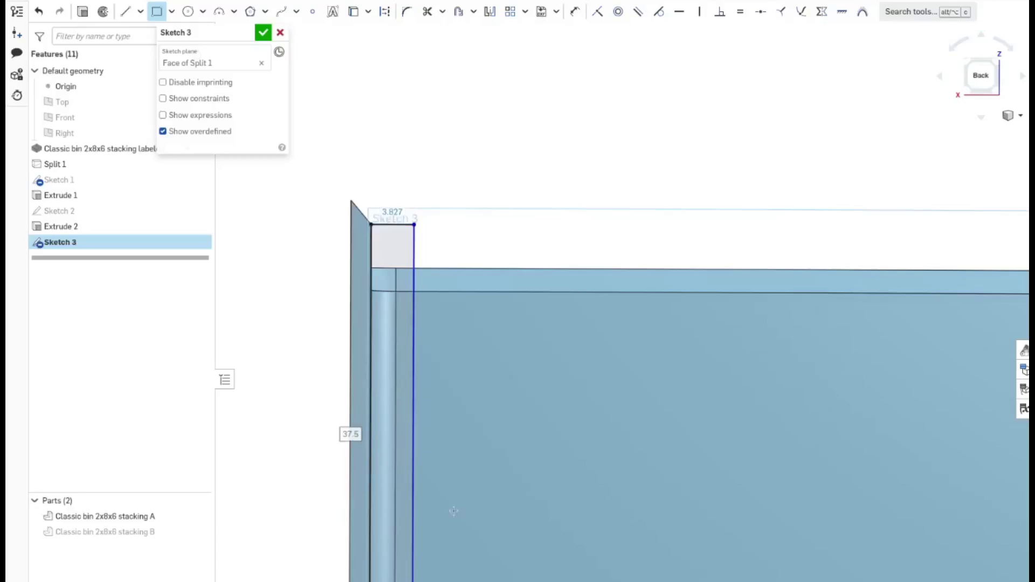
Dimension the rectangle's top edge to a width of 3.2 mm.
{"action": "key", "text": "u"}
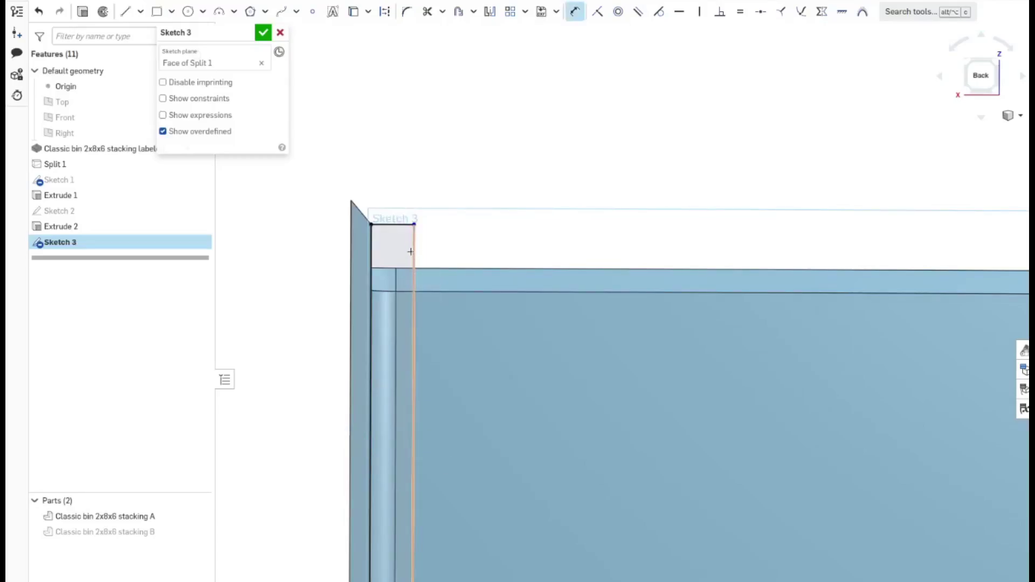
{"action": "left_click", "coordinate": [404, 221]}
{"action": "left_click", "coordinate": [467, 211]}
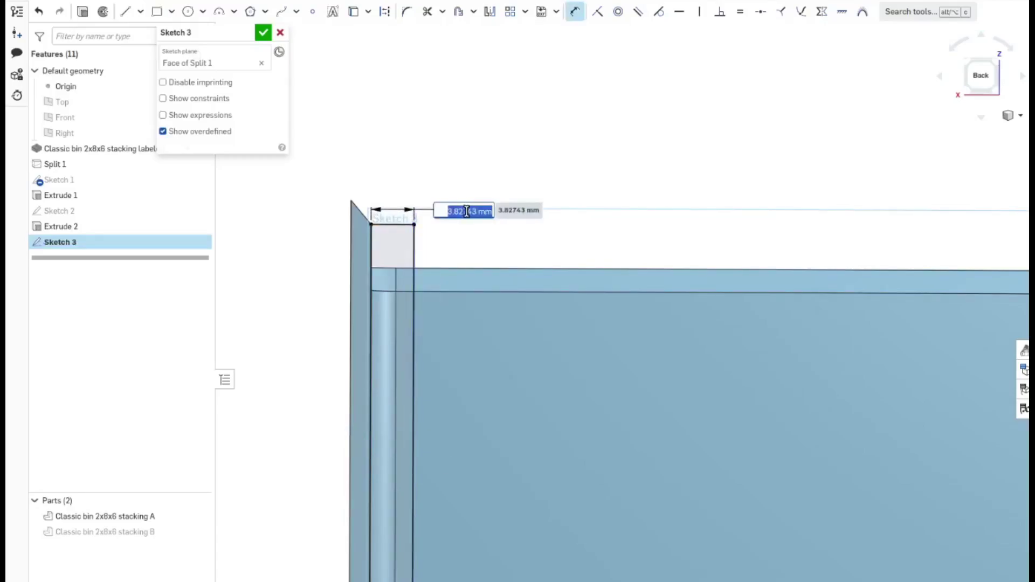
{"action": "type", "text": "3.2"}
{"action": "key", "text": "Return"}
Sketch a second corner rectangle about 5.8 mm wide and 37.5 mm high along the inside of the opposite wall, down to the floor.
{"action": "scroll", "coordinate": [474, 341], "scroll_direction": "down", "scroll_amount": 3}
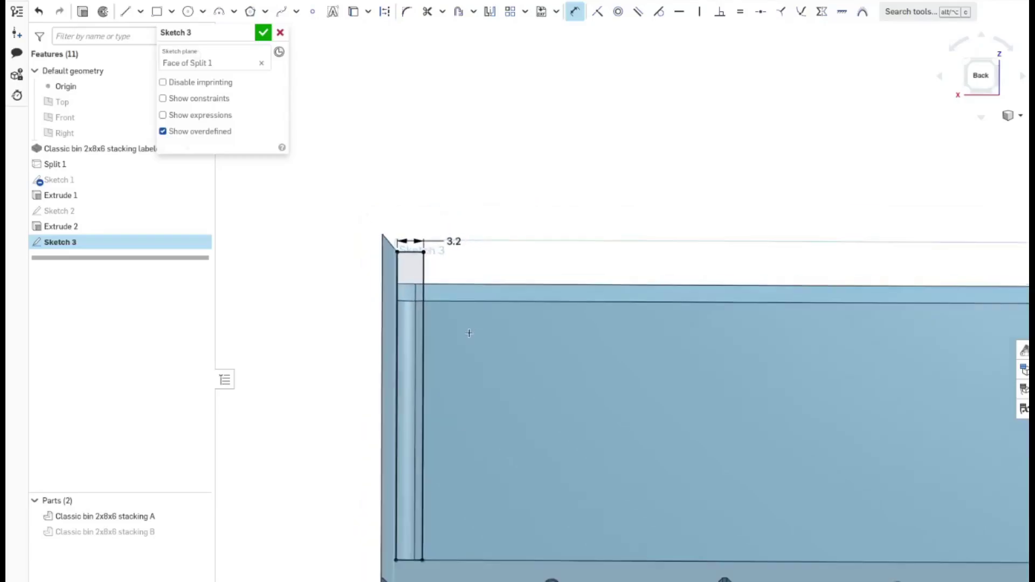
{"action": "scroll", "coordinate": [475, 342], "scroll_direction": "down", "scroll_amount": 1}
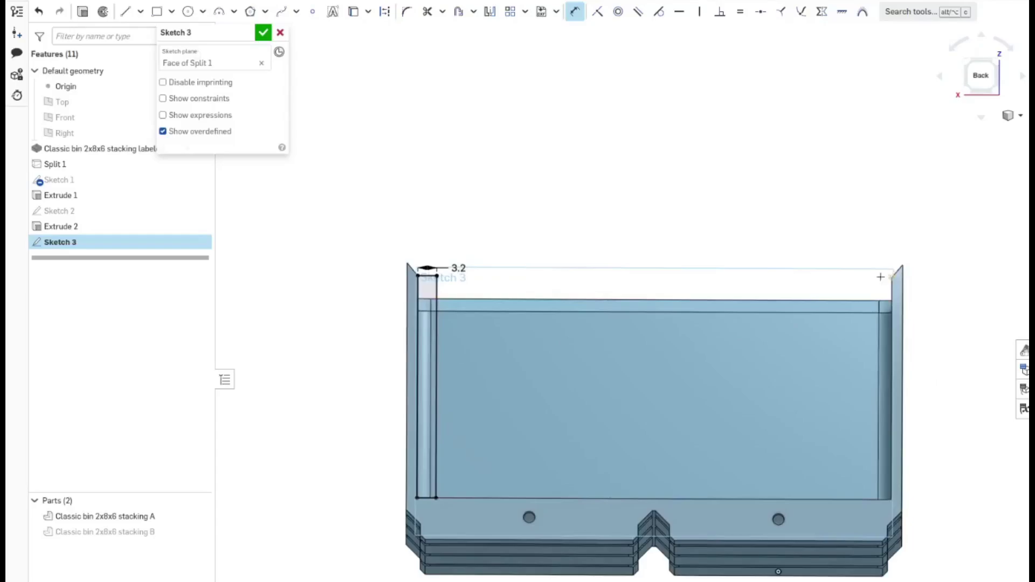
{"action": "left_click", "coordinate": [156, 13]}
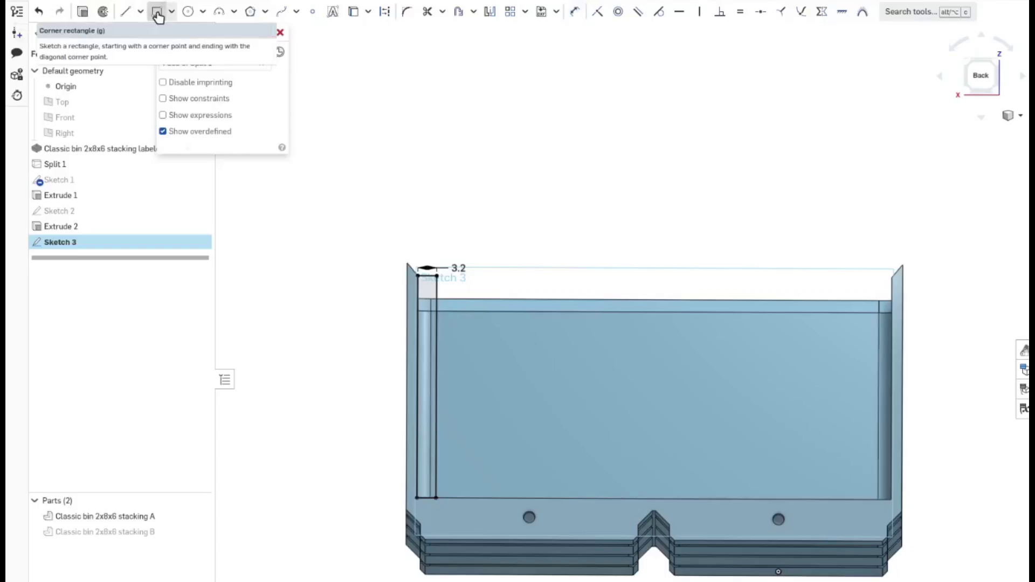
{"action": "scroll", "coordinate": [895, 277], "scroll_direction": "up", "scroll_amount": 3}
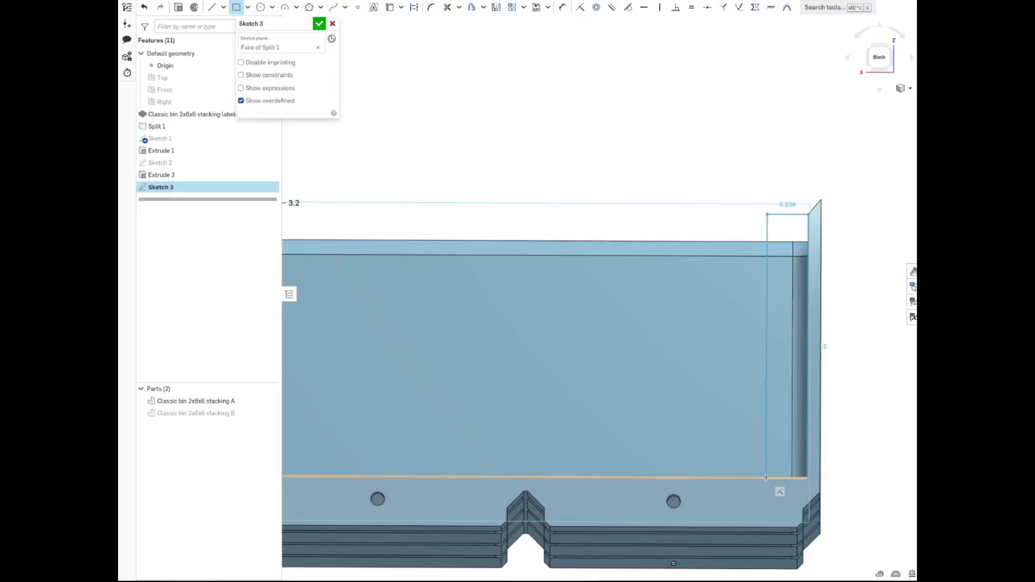
{"action": "left_click", "coordinate": [766, 478]}
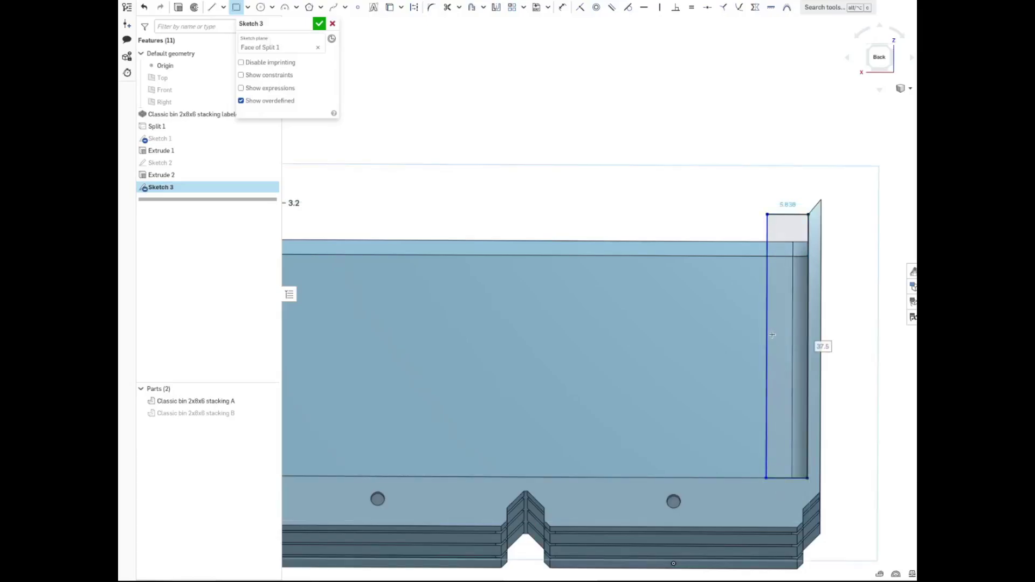
Constrain the top edges of both rectangles to equal length and finish the sketch.
{"action": "key", "text": "f"}
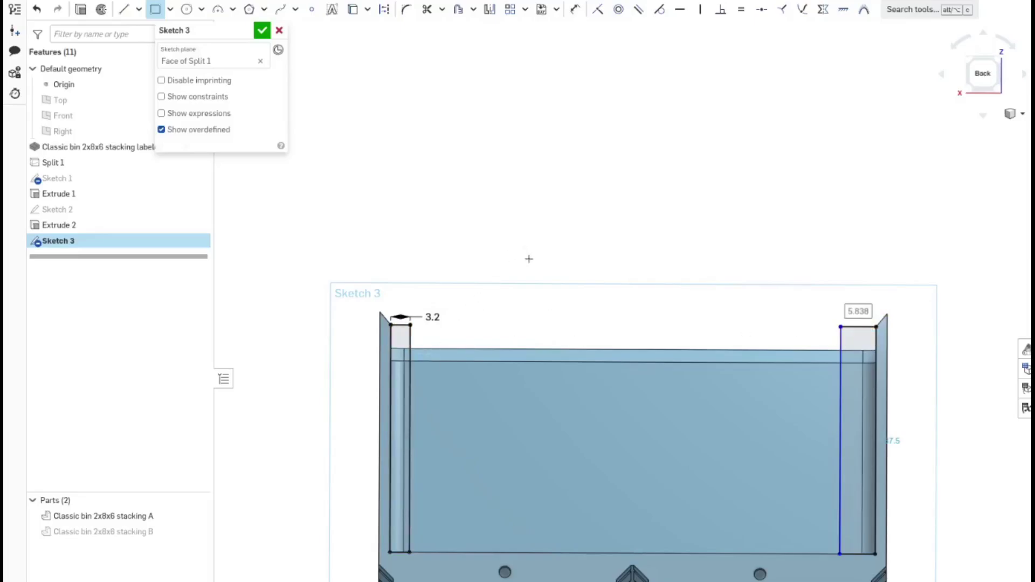
{"action": "key", "text": "Escape"}
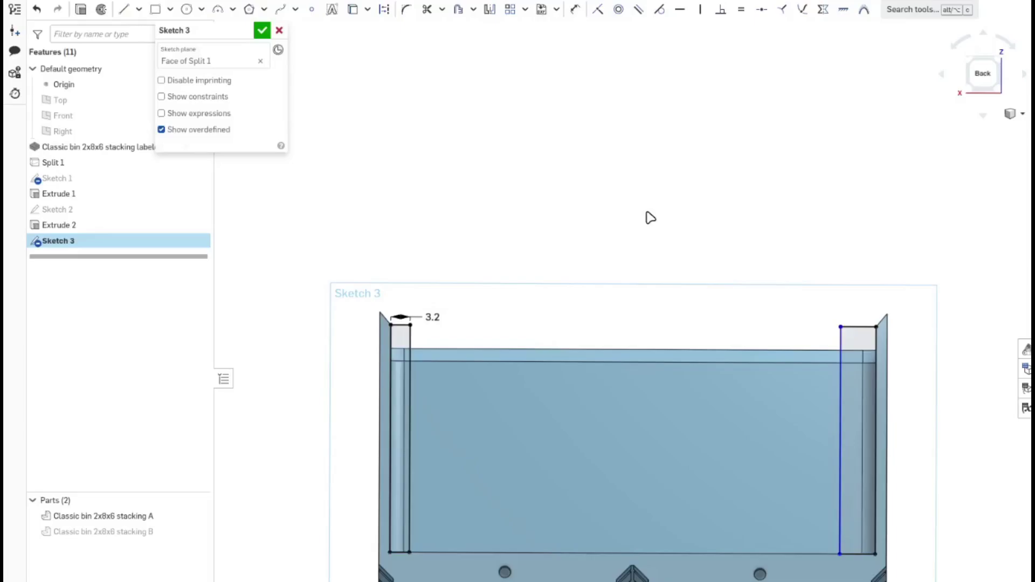
{"action": "left_click", "coordinate": [403, 327]}
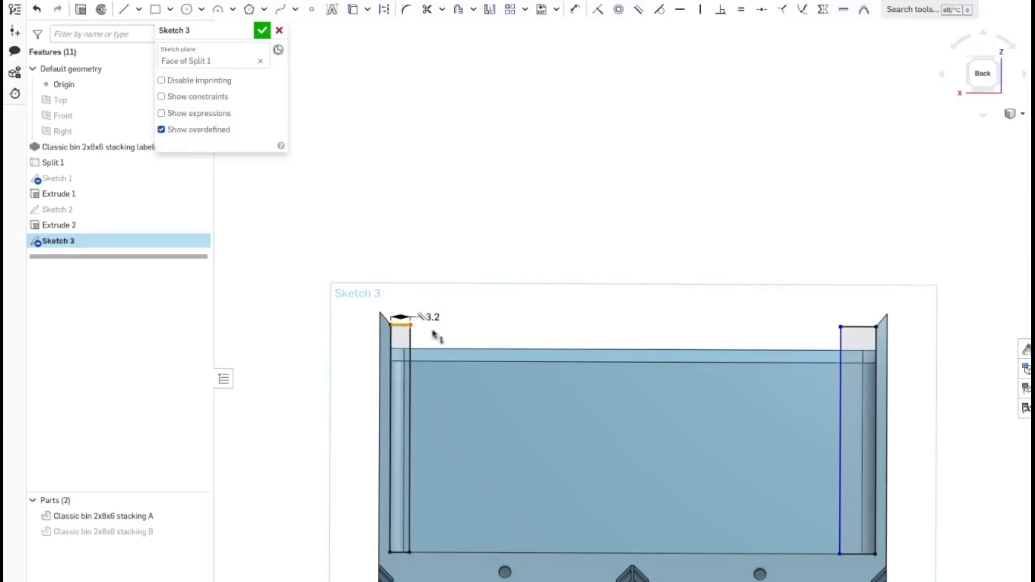
{"action": "left_click", "coordinate": [861, 328]}
{"action": "key", "text": "e"}
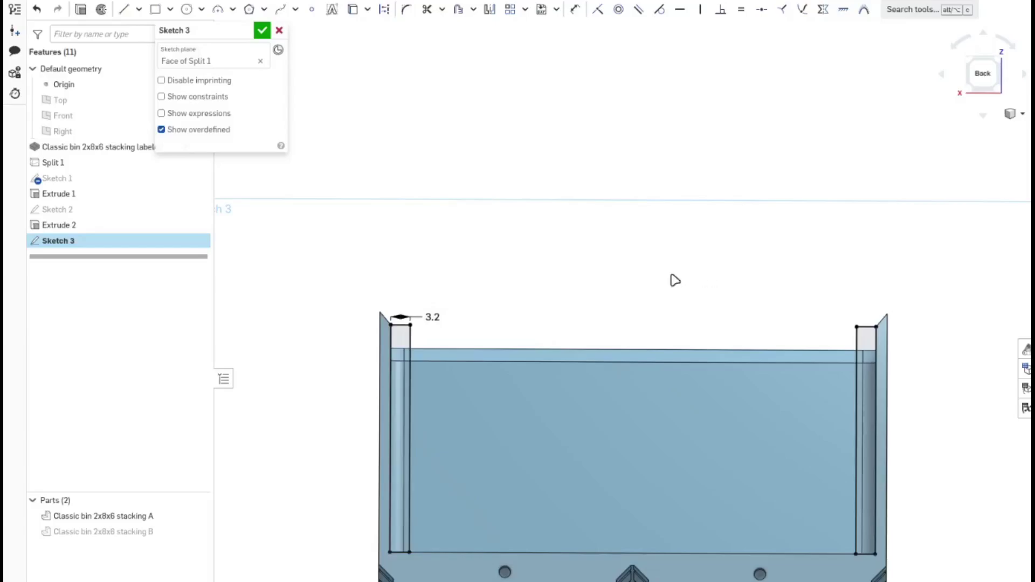
{"action": "left_click", "coordinate": [263, 30]}
Extrude both wall rectangles 4 mm in the opposite direction, adding them to Classic bin 2x8x6 stacking A.
{"action": "right_click_drag", "start_coordinate": [499, 249], "coordinate": [504, 270]}
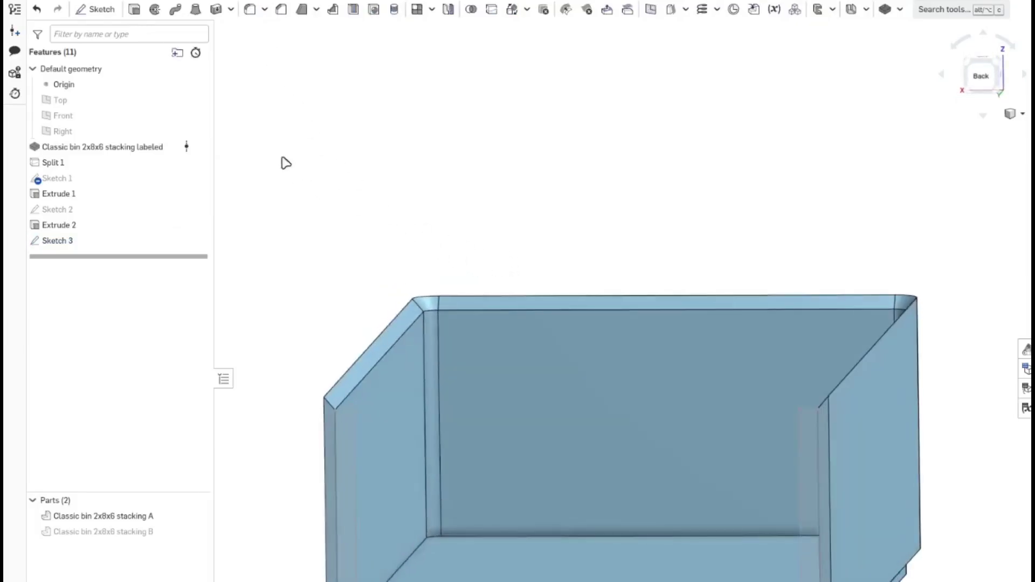
{"action": "left_click", "coordinate": [134, 10]}
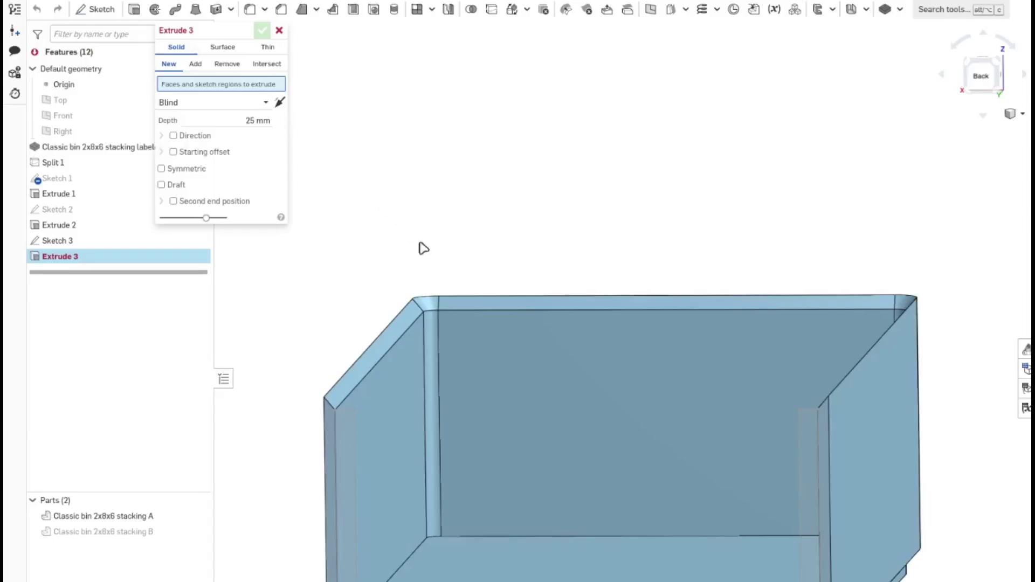
{"action": "scroll", "coordinate": [466, 307], "scroll_direction": "down", "scroll_amount": 1}
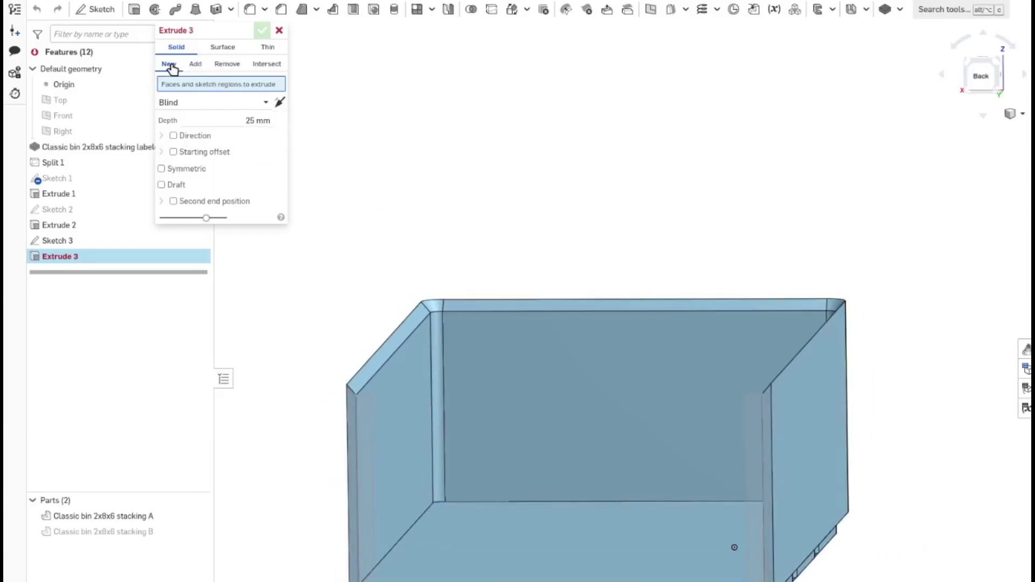
{"action": "left_click", "coordinate": [195, 65]}
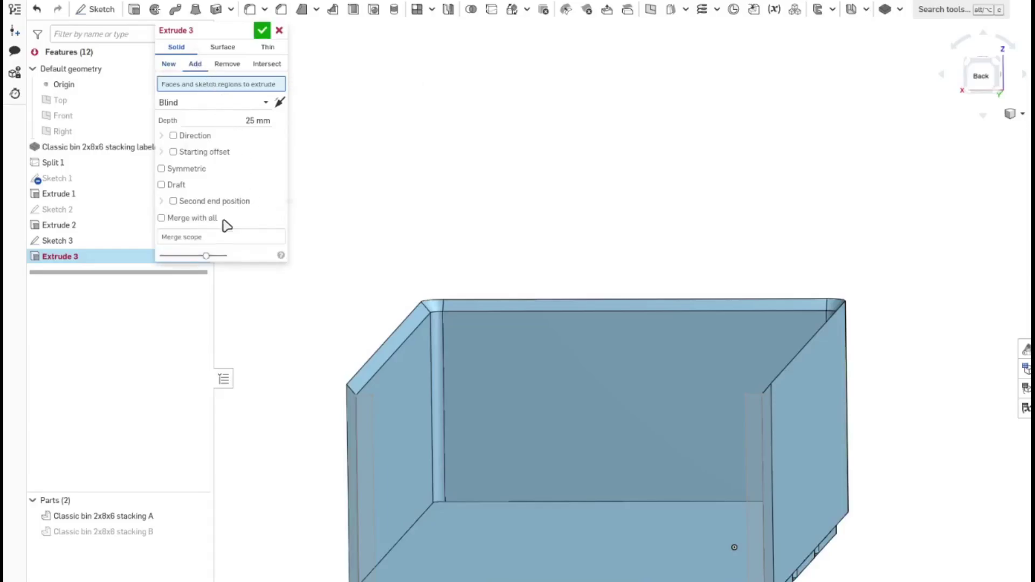
{"action": "left_click", "coordinate": [224, 238]}
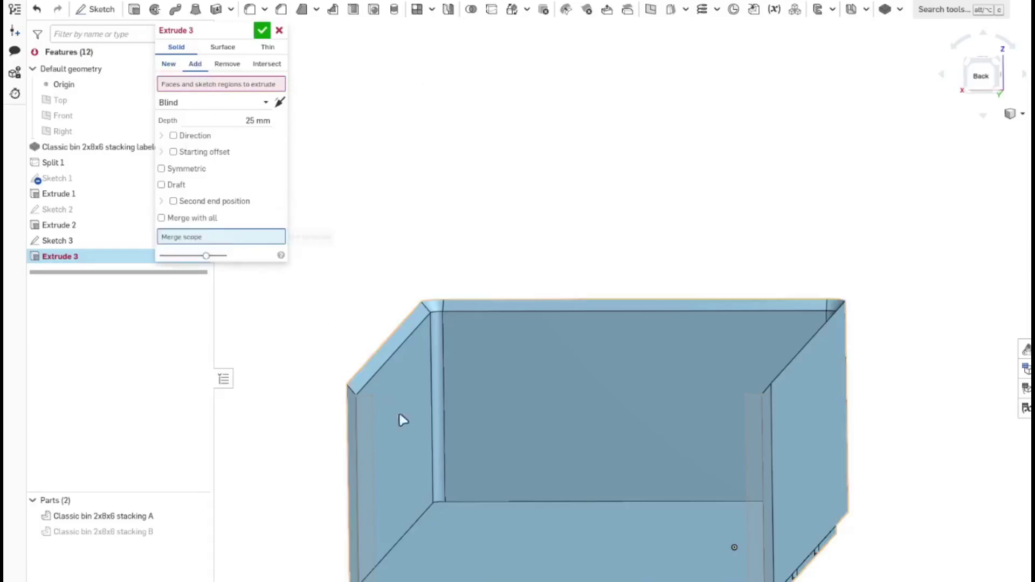
{"action": "left_click", "coordinate": [565, 446]}
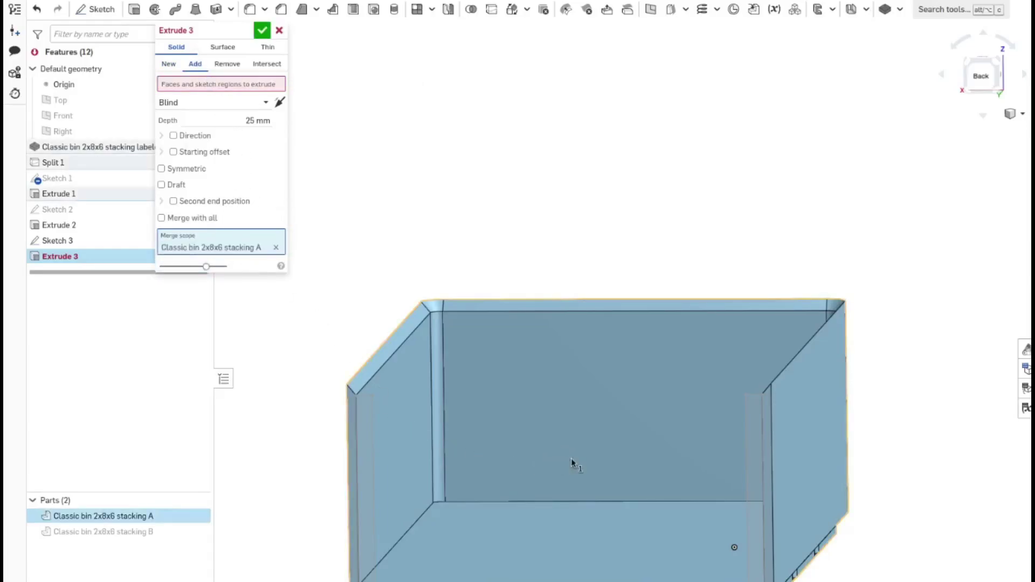
{"action": "left_click", "coordinate": [199, 86]}
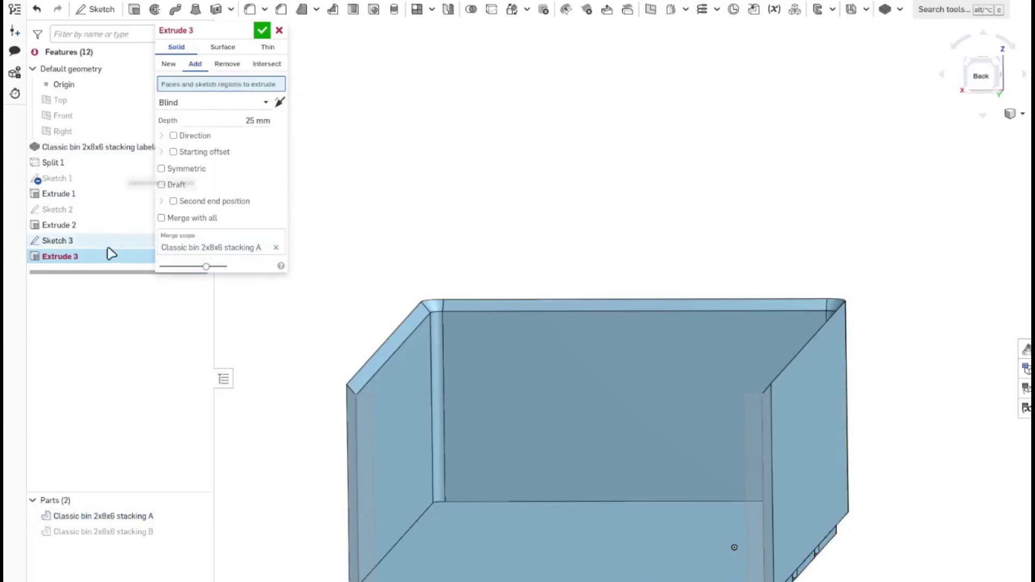
{"action": "left_click", "coordinate": [56, 242]}
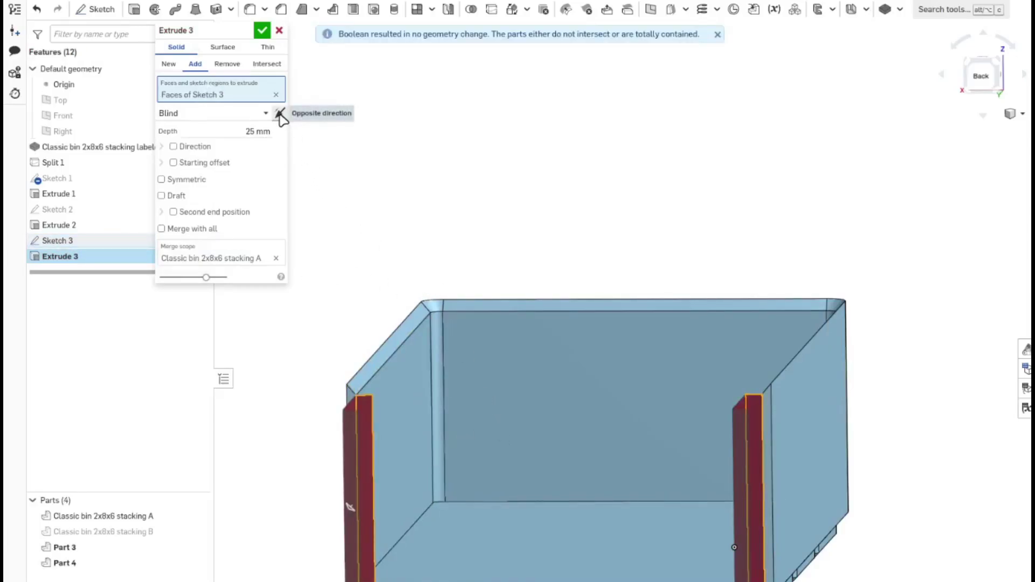
{"action": "left_click", "coordinate": [279, 113]}
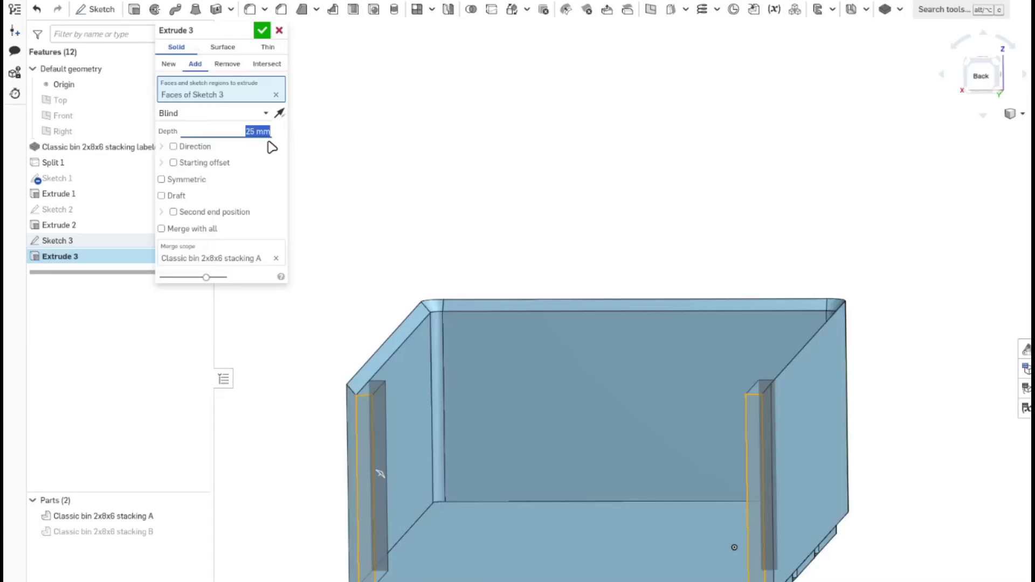
{"action": "type", "text": "4"}
{"action": "left_click", "coordinate": [262, 30]}
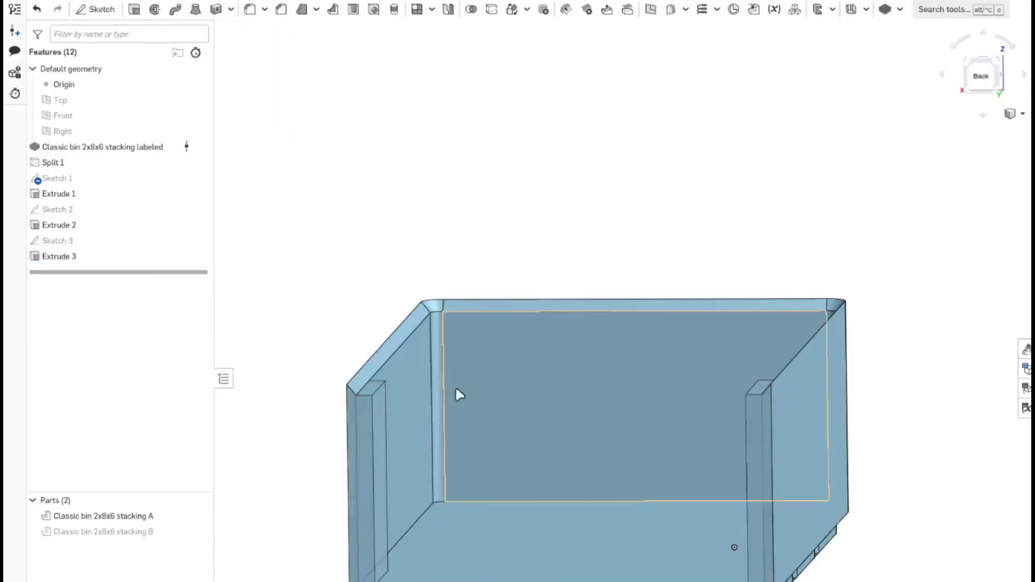
Examine the rib added inside part A's wall at the cut, including its edges, from several angles.
{"action": "right_click_drag", "start_coordinate": [454, 393], "coordinate": [430, 448]}
{"action": "middle_click_drag", "start_coordinate": [430, 447], "coordinate": [709, 344]}
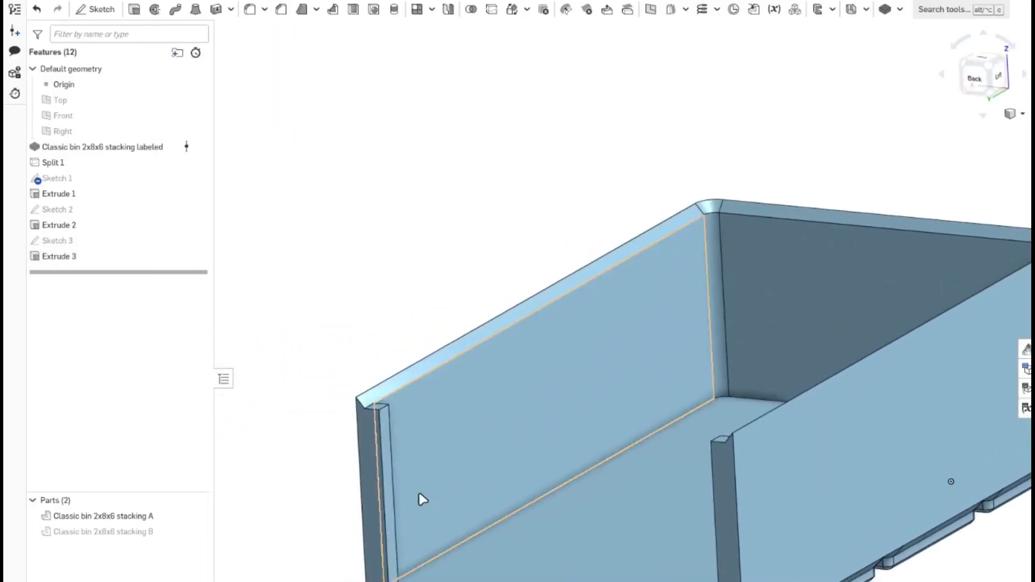
{"action": "scroll", "coordinate": [423, 499], "scroll_direction": "up", "scroll_amount": 2}
{"action": "right_click_drag", "start_coordinate": [386, 489], "coordinate": [434, 512]}
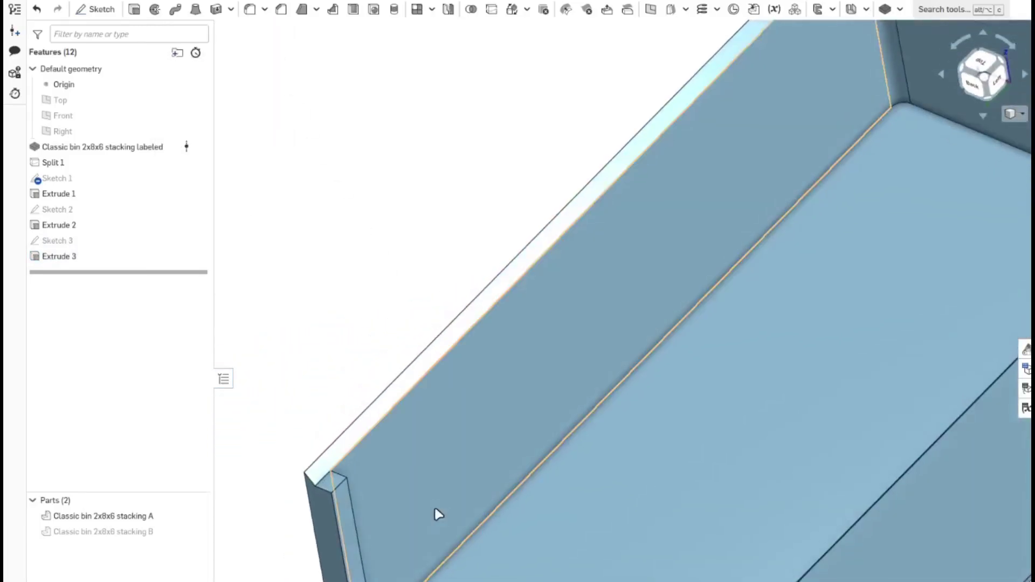
{"action": "left_click", "coordinate": [337, 511]}
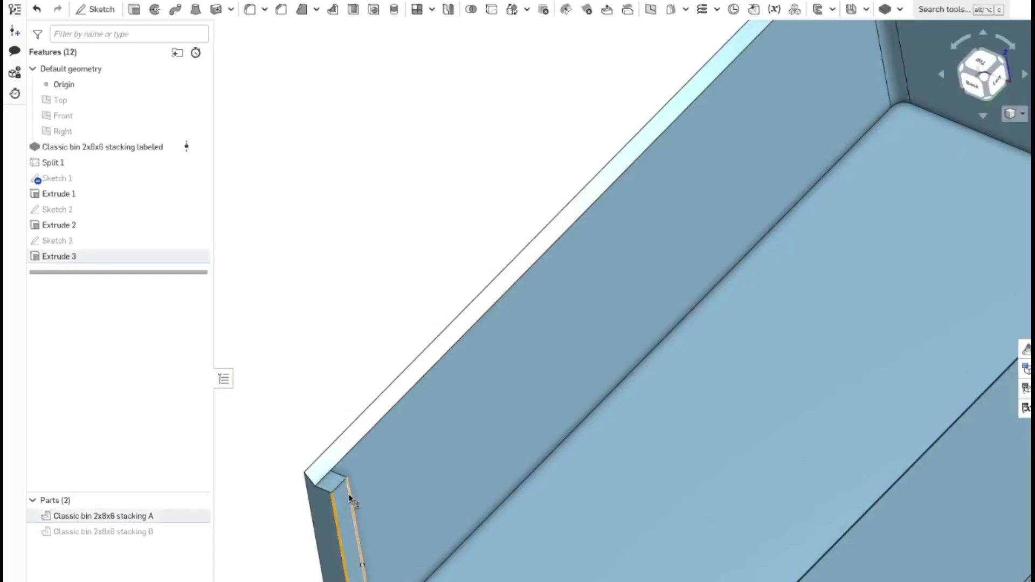
{"action": "left_click", "coordinate": [349, 497]}
{"action": "scroll", "coordinate": [353, 509], "scroll_direction": "down", "scroll_amount": 3}
{"action": "scroll", "coordinate": [354, 509], "scroll_direction": "down", "scroll_amount": 2}
{"action": "right_click_drag", "start_coordinate": [453, 543], "coordinate": [478, 511]}
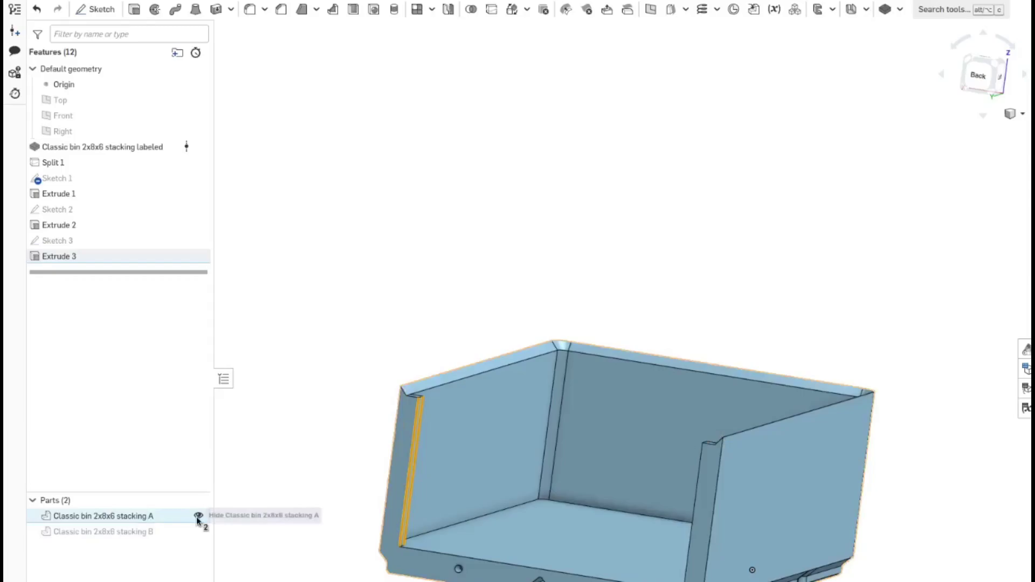
Hide part A, show part B from the front, and make Sketch 3 visible.
{"action": "left_click", "coordinate": [197, 516]}
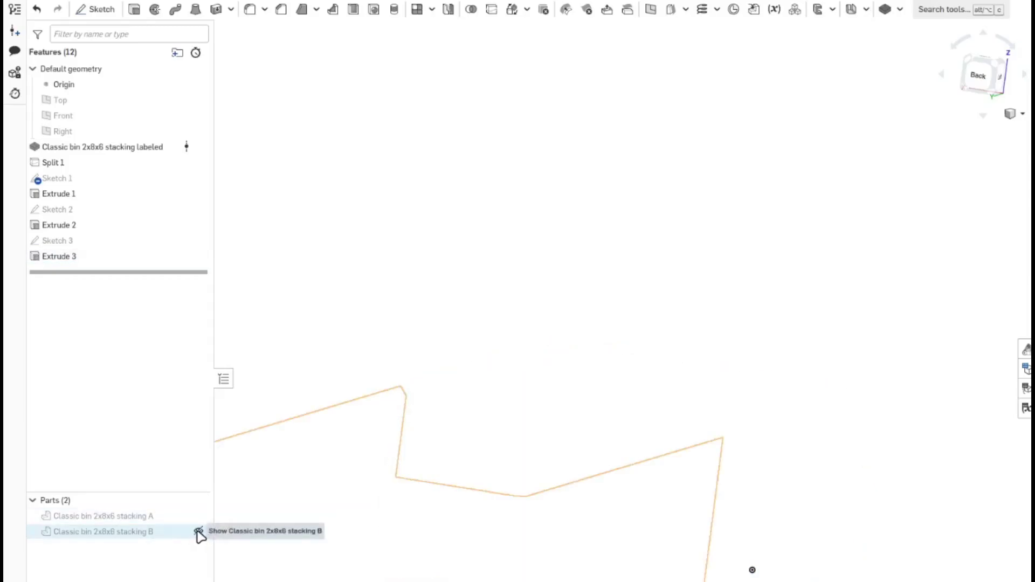
{"action": "left_click", "coordinate": [198, 532]}
{"action": "key", "text": "shift+1"}
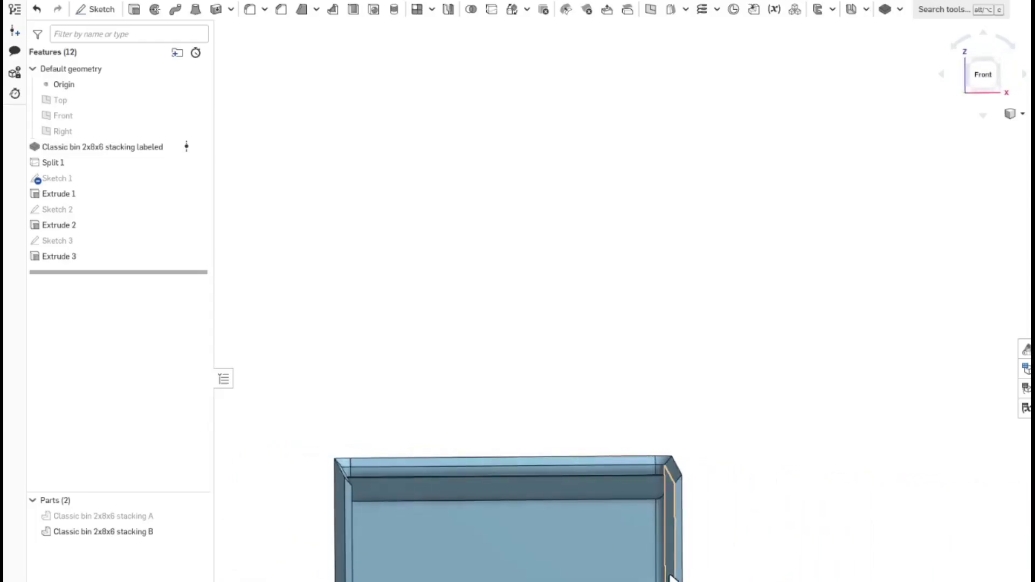
{"action": "middle_click_drag", "start_coordinate": [653, 577], "coordinate": [733, 470]}
{"action": "scroll", "coordinate": [733, 471], "scroll_direction": "up", "scroll_amount": 1}
{"action": "left_click", "coordinate": [984, 77]}
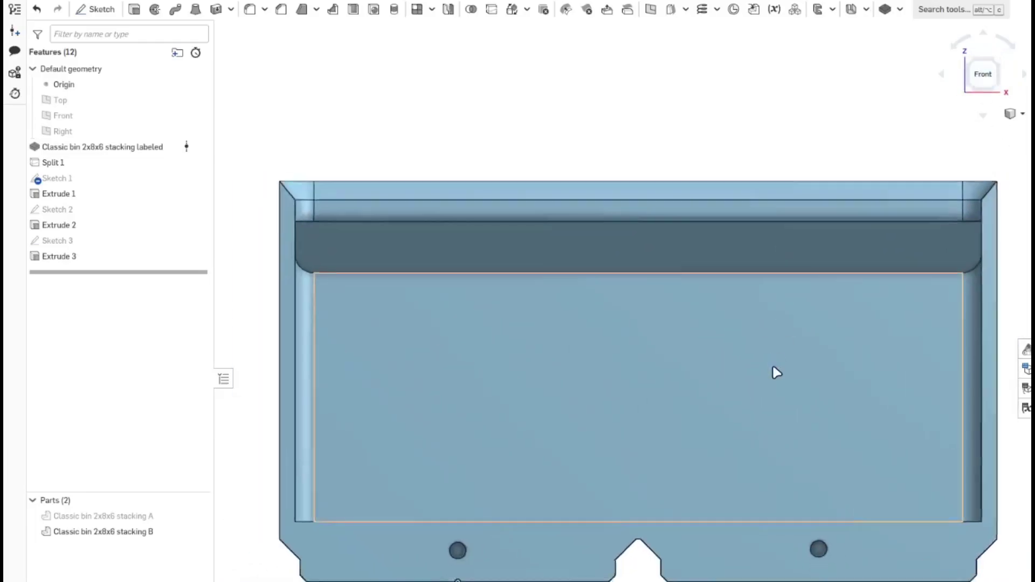
{"action": "scroll", "coordinate": [776, 372], "scroll_direction": "down", "scroll_amount": 1}
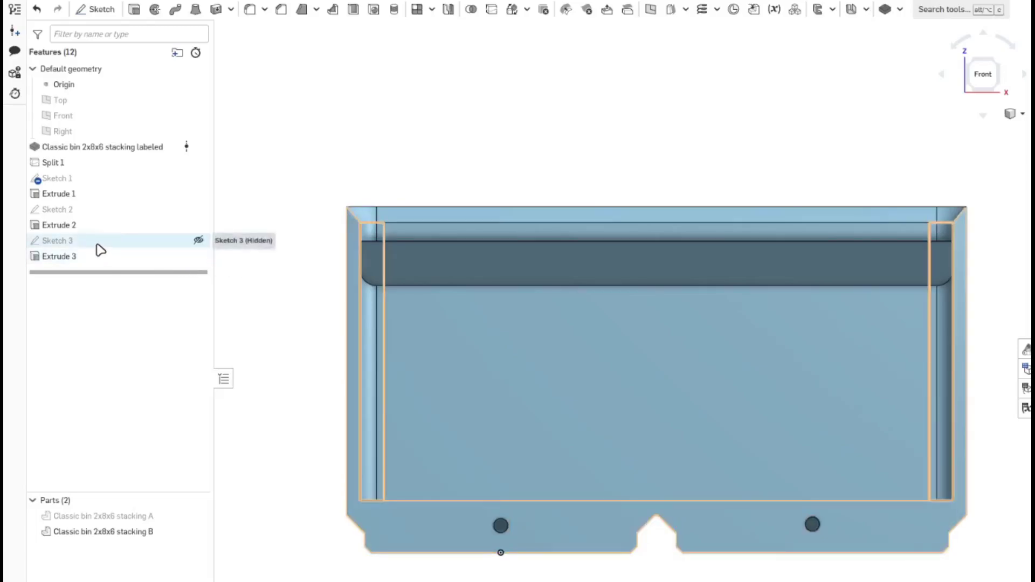
{"action": "left_click", "coordinate": [199, 240]}
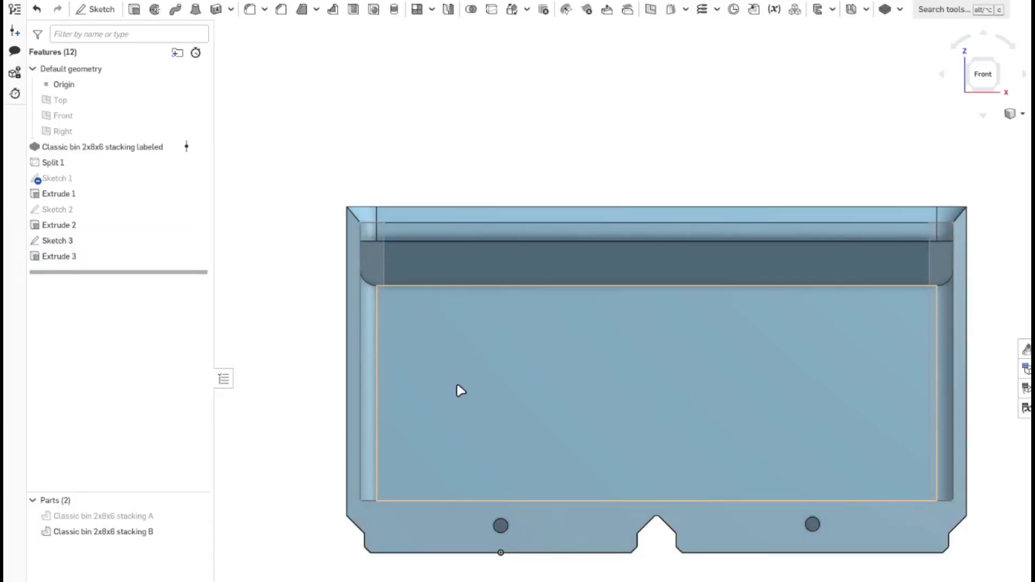
Start a sketch on the cut face, hide part B, and project both Sketch 3 rectangles into the new sketch with Use.
{"action": "left_click", "coordinate": [96, 13]}
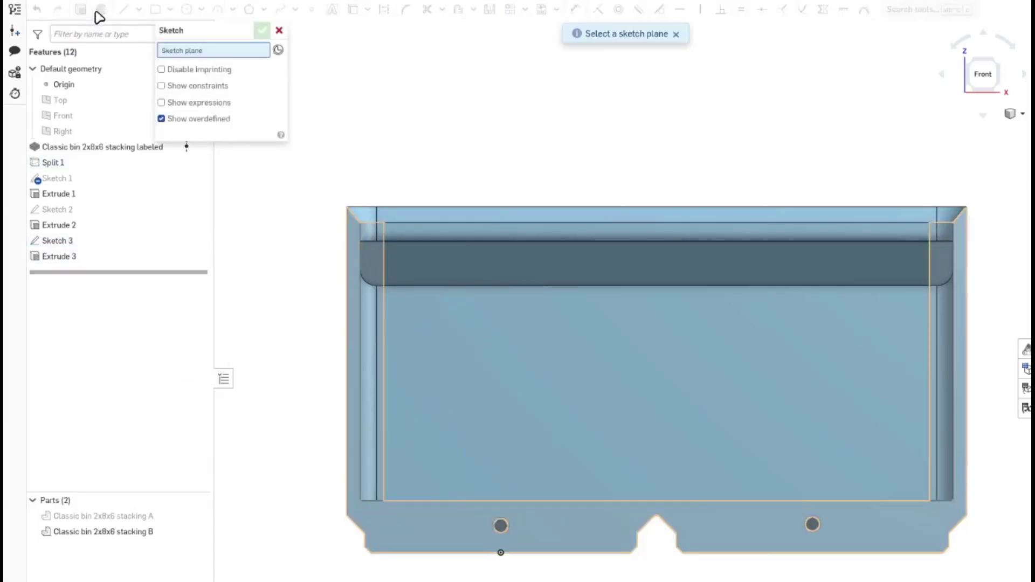
{"action": "left_click", "coordinate": [429, 540]}
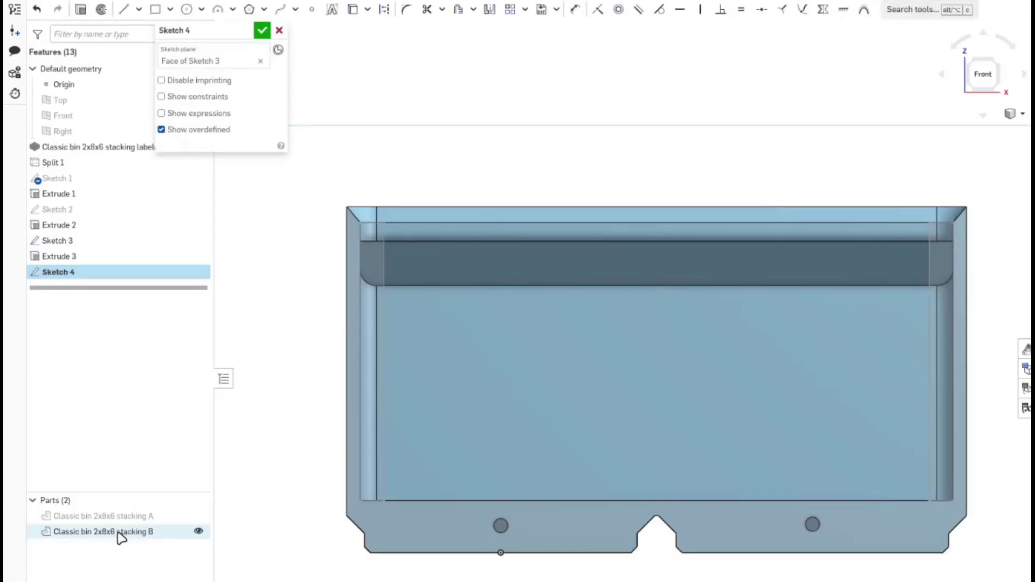
{"action": "left_click", "coordinate": [197, 533]}
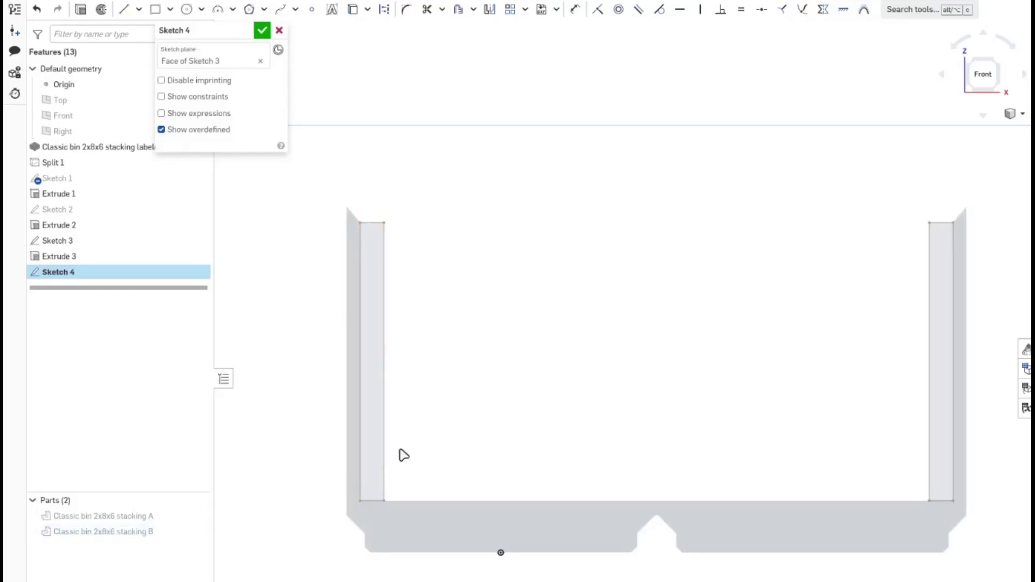
{"action": "left_click", "coordinate": [353, 12]}
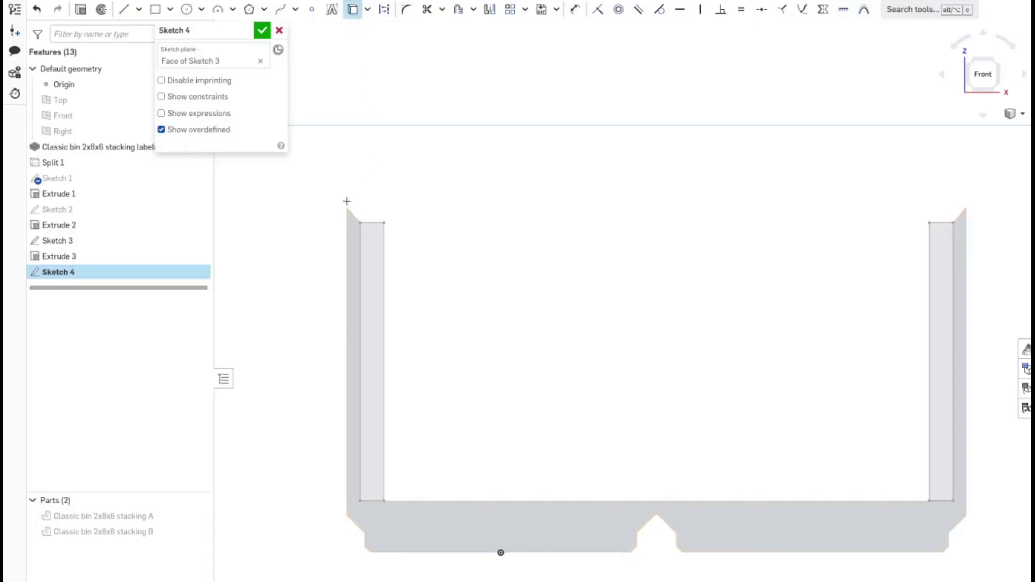
{"action": "left_click_drag", "start_coordinate": [340, 211], "coordinate": [965, 509]}
{"action": "left_click_drag", "start_coordinate": [962, 510], "coordinate": [962, 510]}
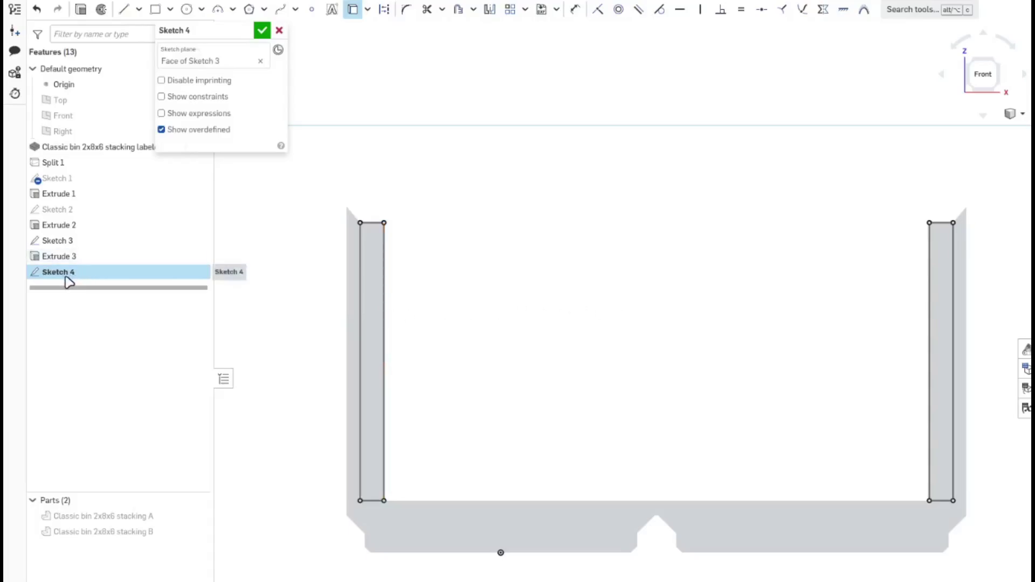
{"action": "left_click", "coordinate": [264, 32]}
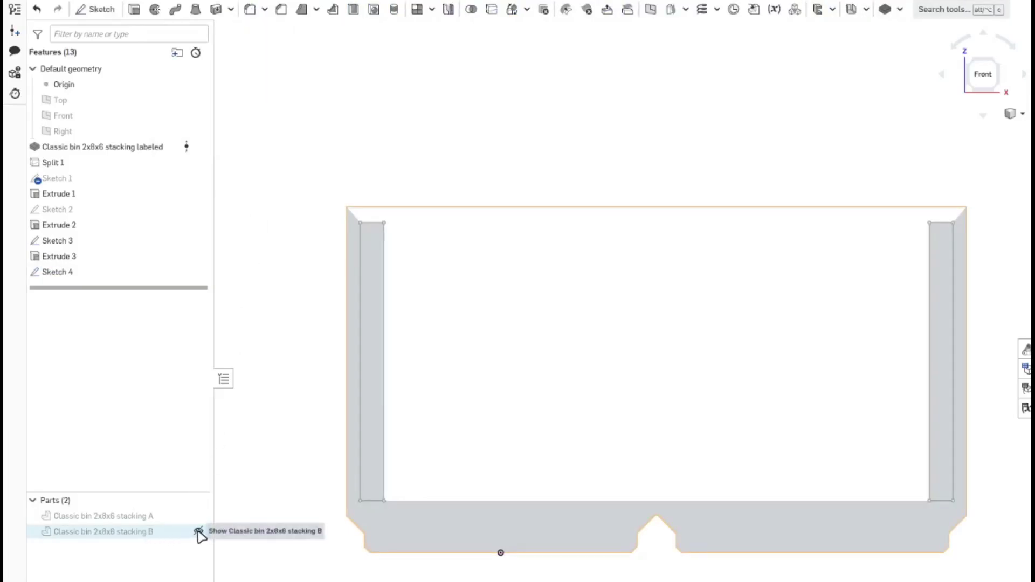
Show part B again and extrude the Sketch 4 rectangles 4 mm, adding them to Classic bin 2x8x6 stacking B.
{"action": "left_click", "coordinate": [197, 533]}
{"action": "scroll", "coordinate": [357, 502], "scroll_direction": "down", "scroll_amount": 2}
{"action": "right_click_drag", "start_coordinate": [358, 504], "coordinate": [381, 551]}
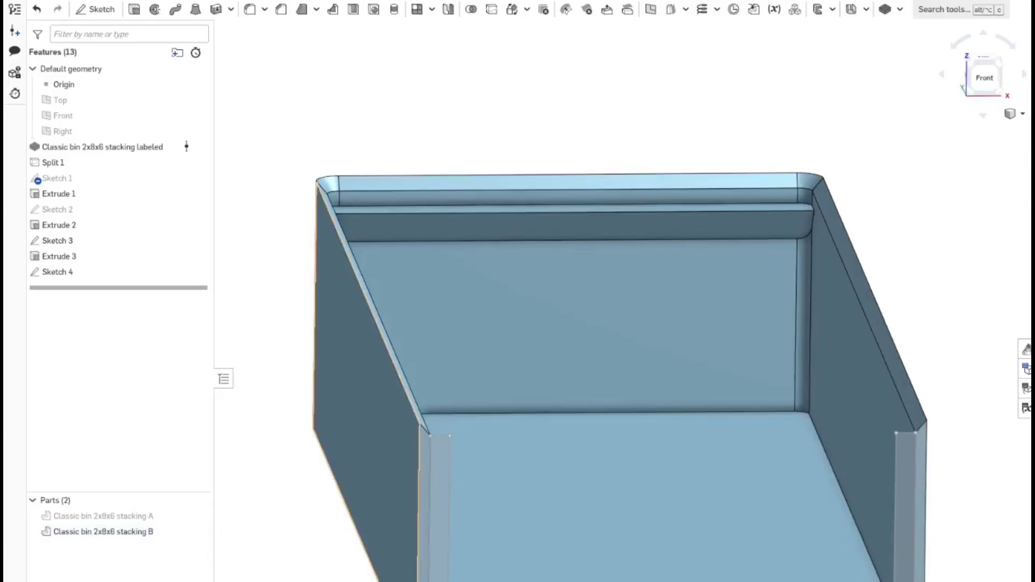
{"action": "middle_click_drag", "start_coordinate": [502, 493], "coordinate": [493, 401]}
{"action": "scroll", "coordinate": [470, 455], "scroll_direction": "down", "scroll_amount": 1}
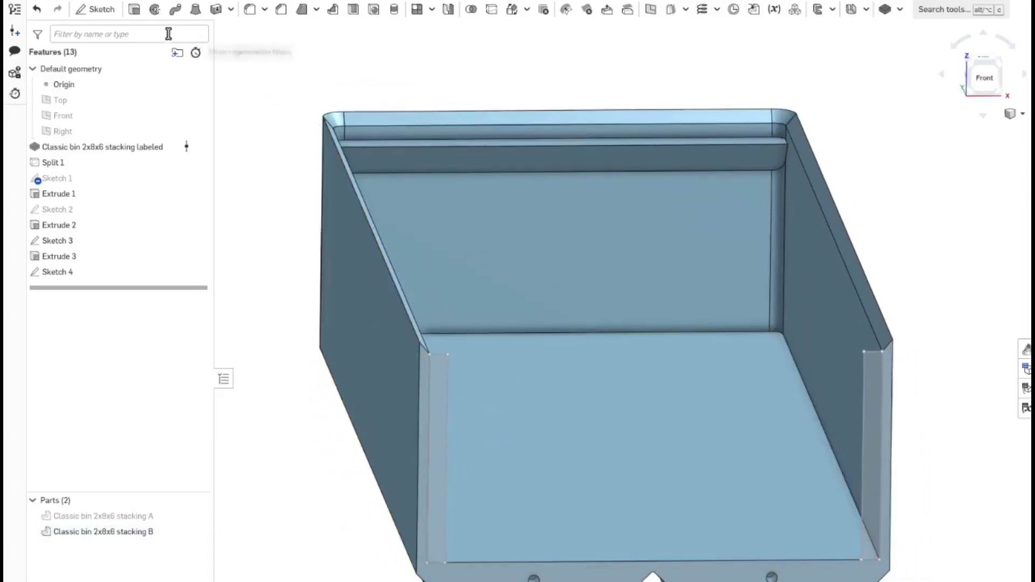
{"action": "left_click", "coordinate": [134, 10]}
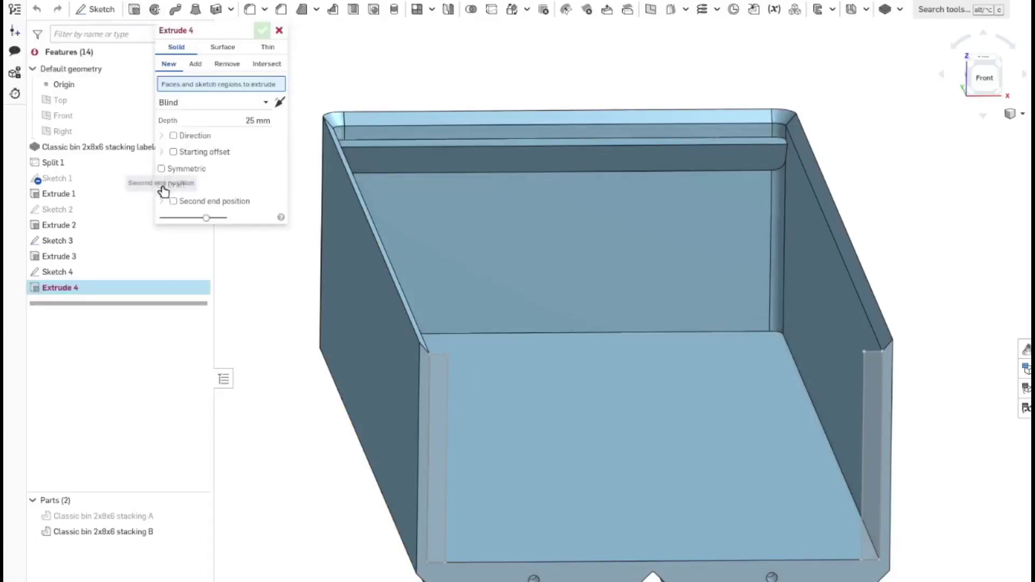
{"action": "left_click", "coordinate": [195, 66]}
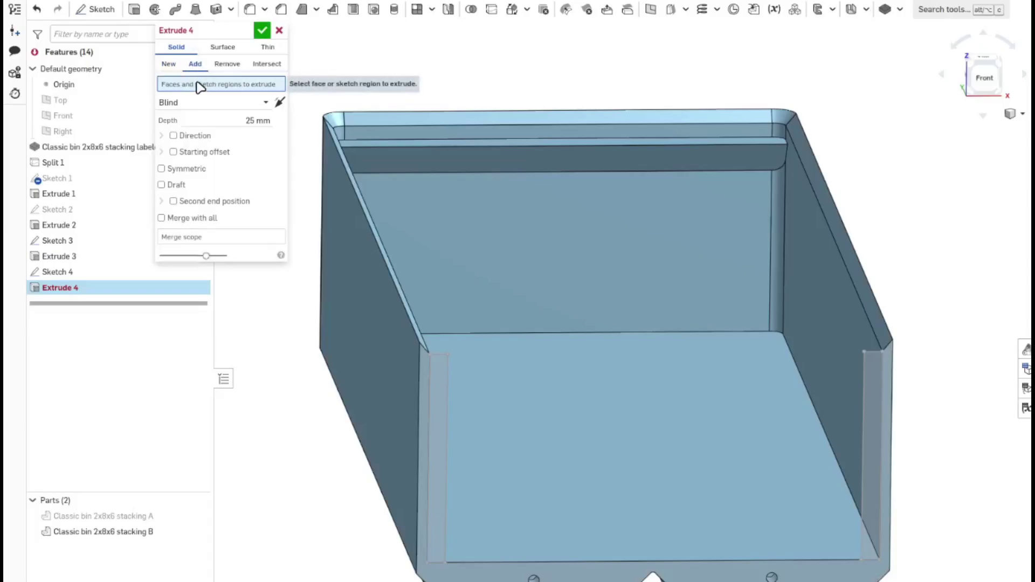
{"action": "left_click", "coordinate": [59, 276]}
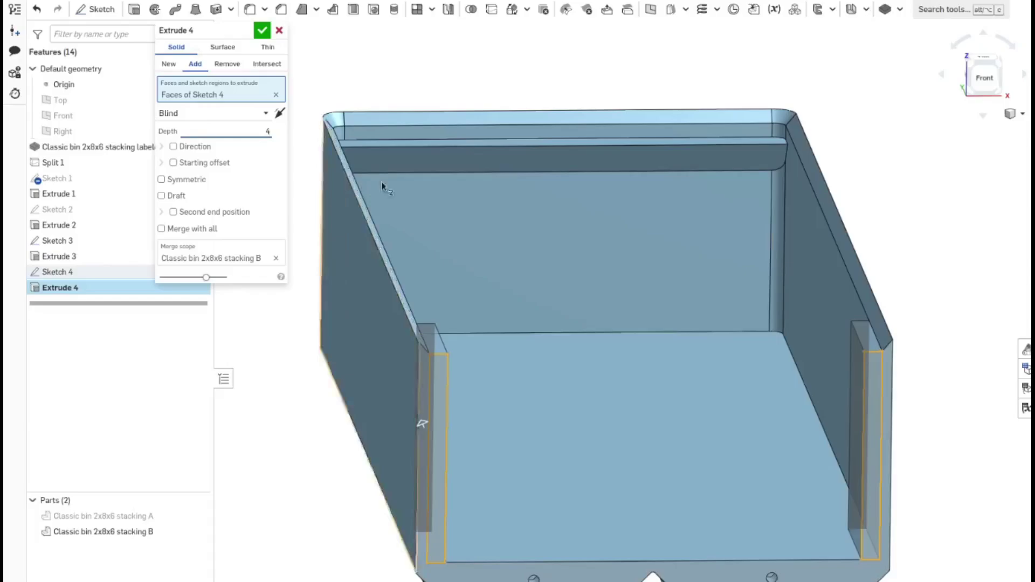
{"action": "left_click", "coordinate": [262, 32]}
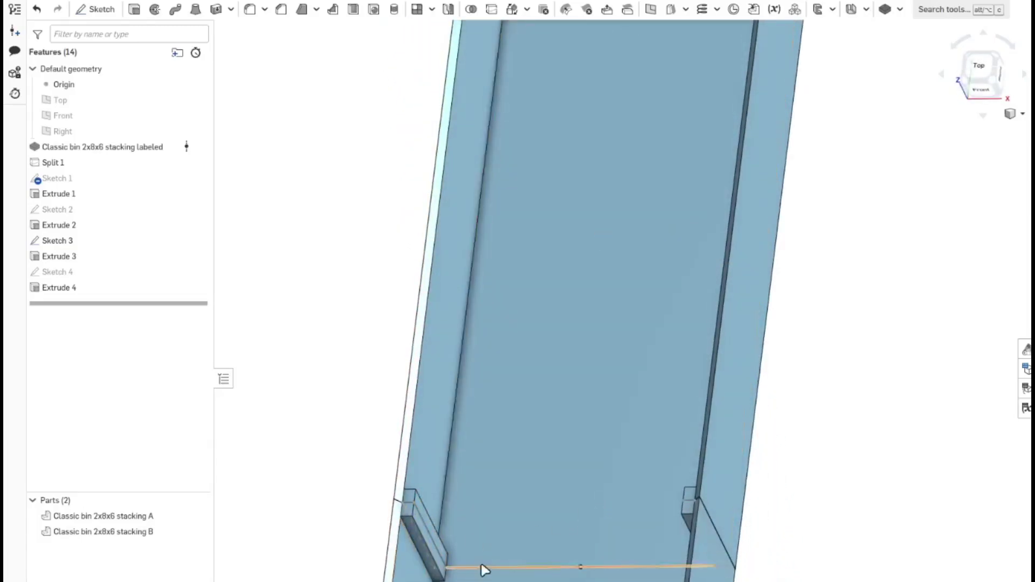
Start an equal-distance chamfer on the top inner edges of both rib halves at the cut on the left wall.
{"action": "right_click_drag", "start_coordinate": [518, 525], "coordinate": [490, 561]}
{"action": "right_click_drag", "start_coordinate": [388, 509], "coordinate": [465, 504]}
{"action": "scroll", "coordinate": [461, 494], "scroll_direction": "up", "scroll_amount": 5}
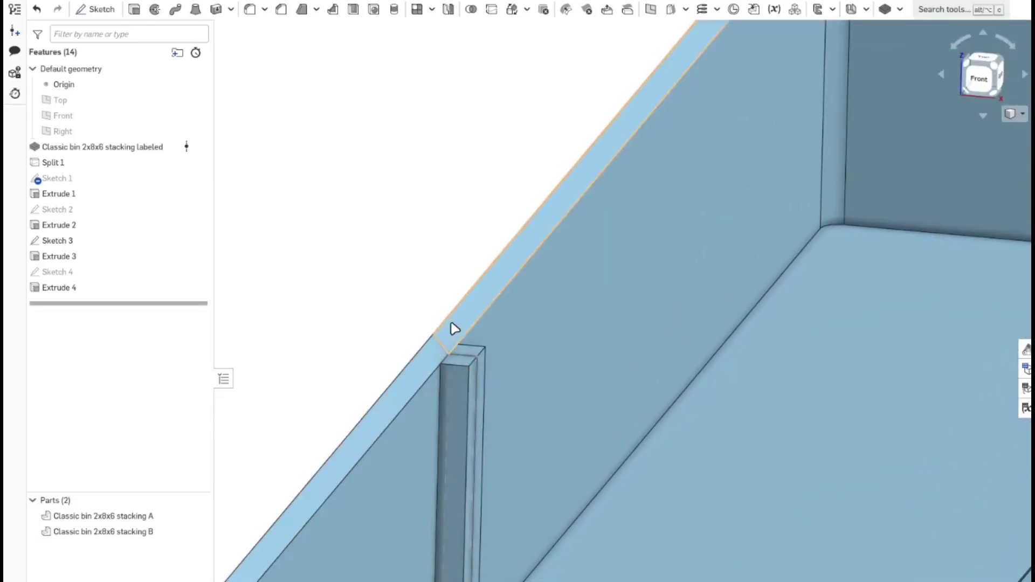
{"action": "right_click_drag", "start_coordinate": [453, 328], "coordinate": [460, 328]}
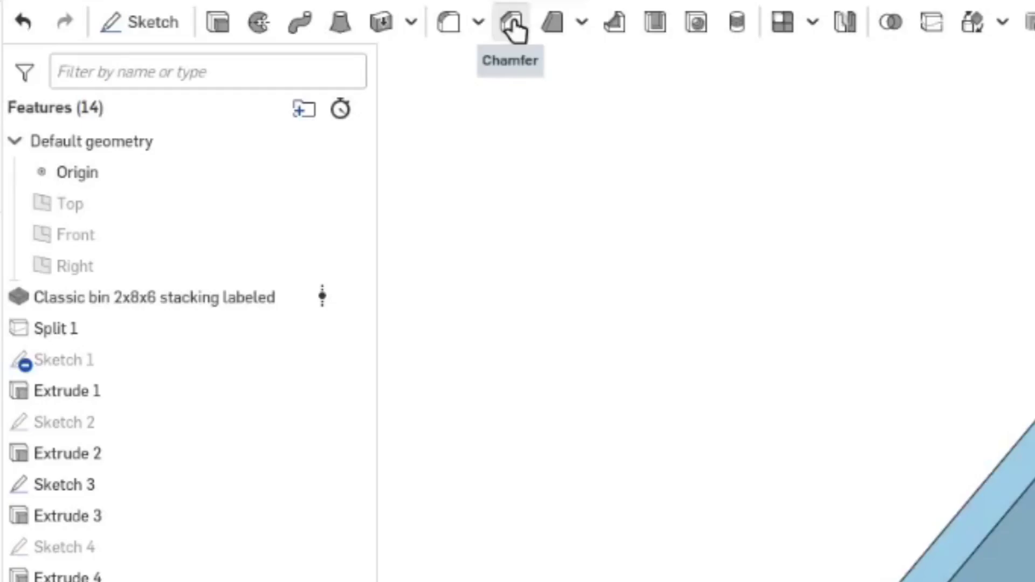
{"action": "left_click", "coordinate": [283, 12]}
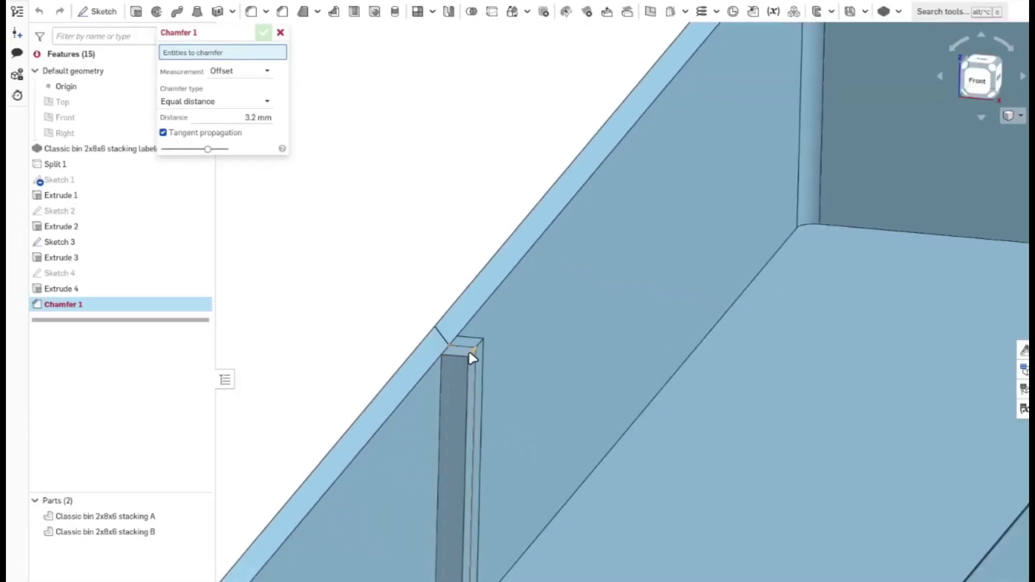
{"action": "left_click", "coordinate": [472, 356]}
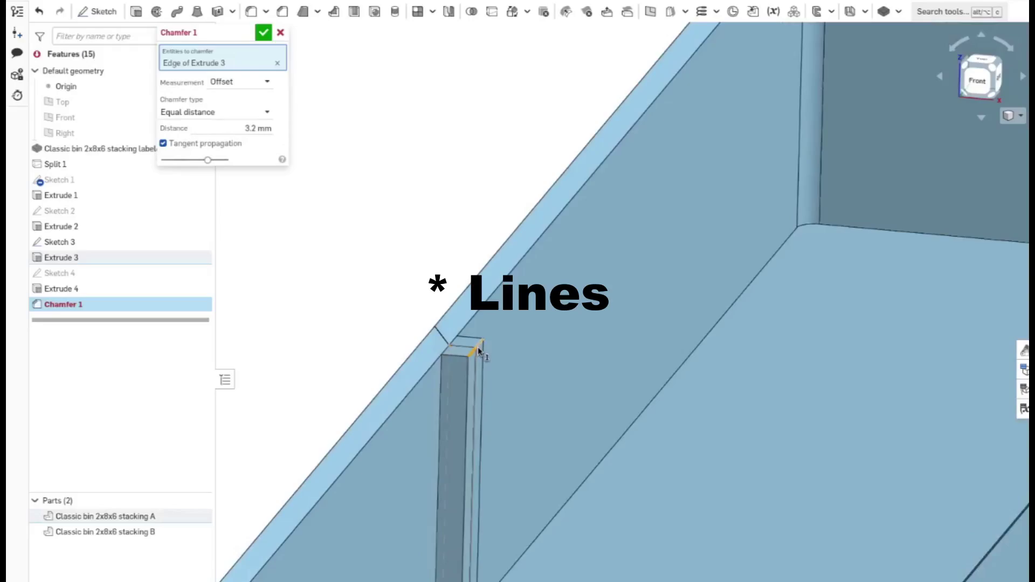
{"action": "left_click", "coordinate": [475, 350]}
Include the right wall's two rib top edges in the chamfer, apply it at 3.2 mm, and hide Sketch 3.
{"action": "scroll", "coordinate": [478, 351], "scroll_direction": "down", "scroll_amount": 5}
{"action": "scroll", "coordinate": [833, 398], "scroll_direction": "up", "scroll_amount": 3}
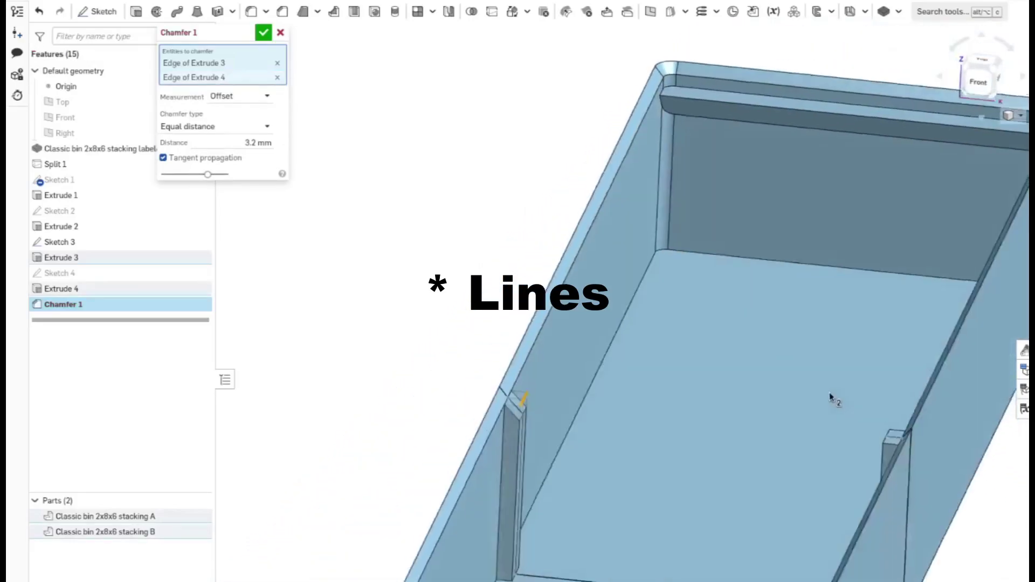
{"action": "scroll", "coordinate": [926, 474], "scroll_direction": "up", "scroll_amount": 4}
{"action": "scroll", "coordinate": [926, 475], "scroll_direction": "up", "scroll_amount": 2}
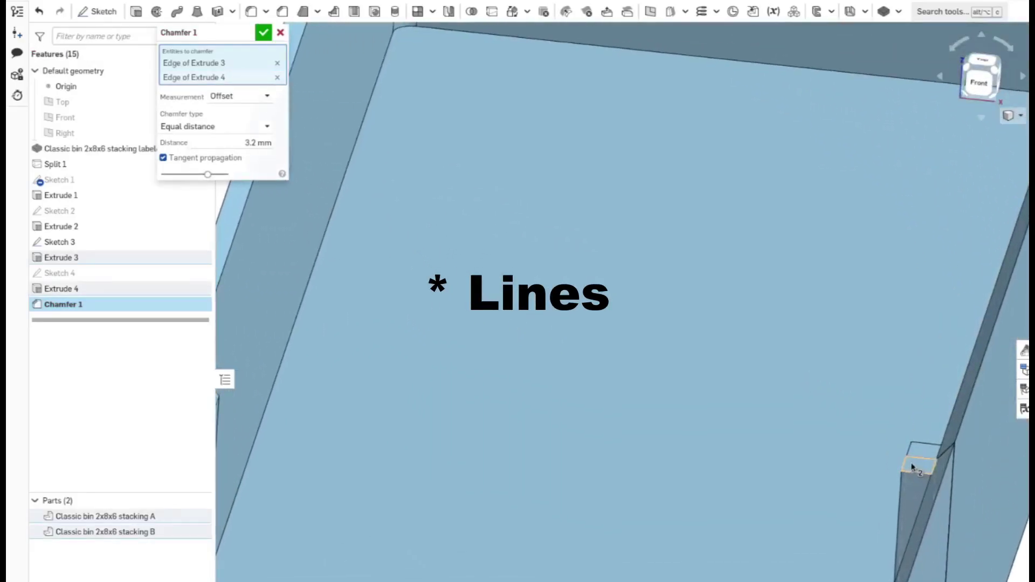
{"action": "left_click", "coordinate": [906, 463]}
{"action": "left_click", "coordinate": [908, 454]}
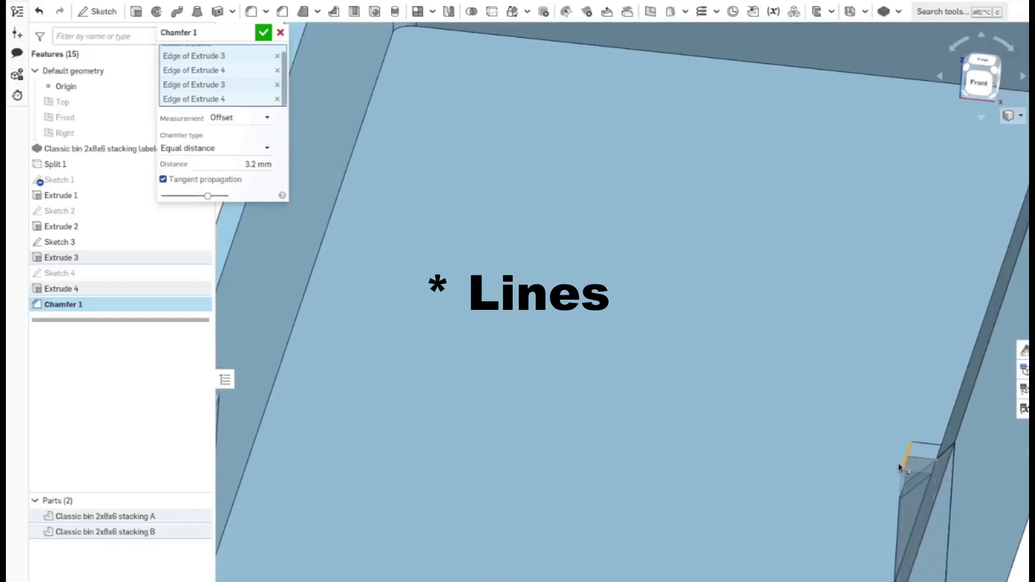
{"action": "scroll", "coordinate": [893, 466], "scroll_direction": "down", "scroll_amount": 2}
{"action": "scroll", "coordinate": [368, 426], "scroll_direction": "up", "scroll_amount": 4}
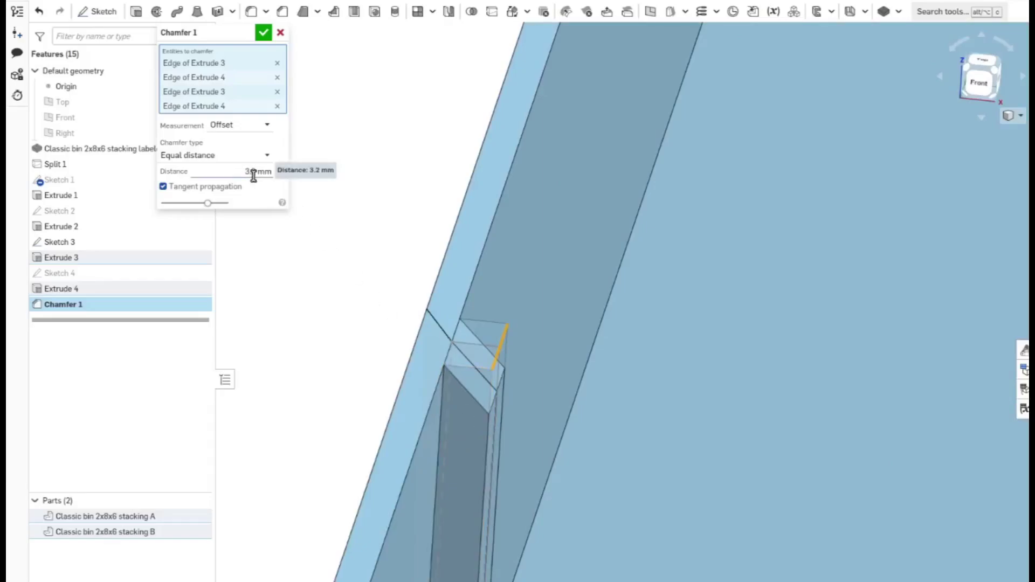
{"action": "left_click", "coordinate": [264, 34]}
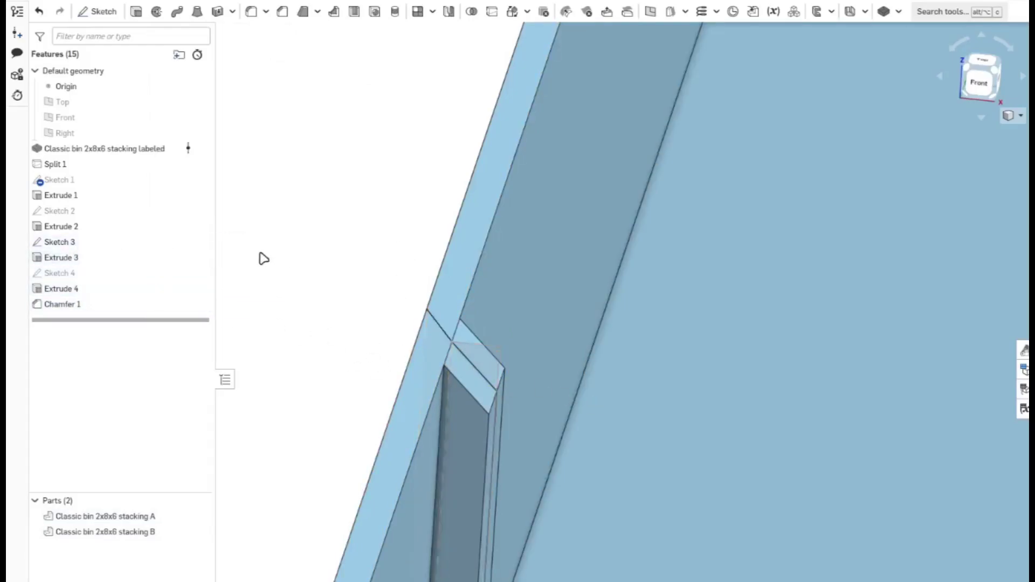
{"action": "left_click", "coordinate": [201, 242]}
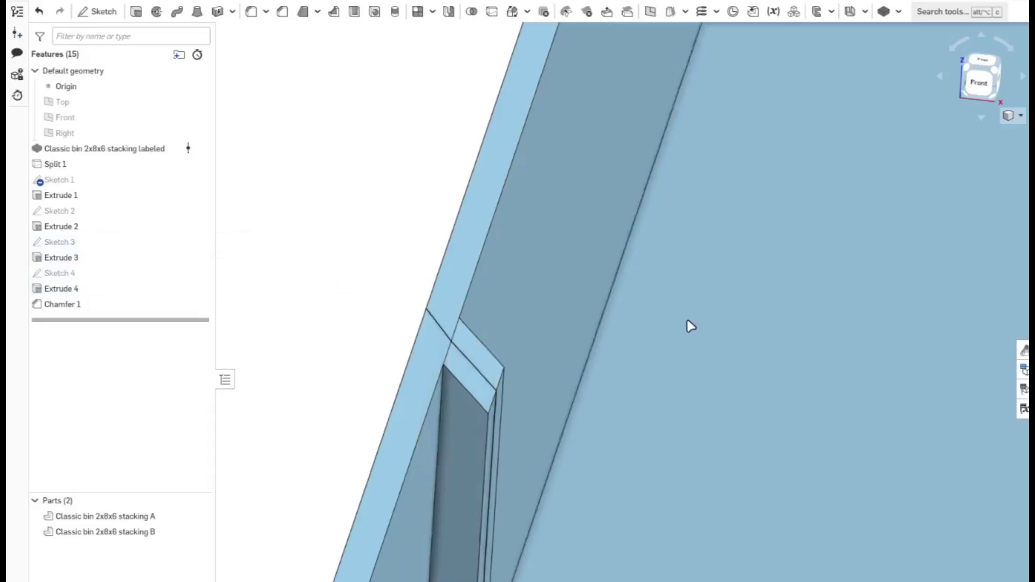
Examine the chamfered ribs on both walls at the cut from several angles.
{"action": "middle_click_drag", "start_coordinate": [687, 322], "coordinate": [655, 277]}
{"action": "scroll", "coordinate": [531, 339], "scroll_direction": "down", "scroll_amount": 2}
{"action": "scroll", "coordinate": [492, 382], "scroll_direction": "down", "scroll_amount": 1}
{"action": "scroll", "coordinate": [777, 455], "scroll_direction": "down", "scroll_amount": 4}
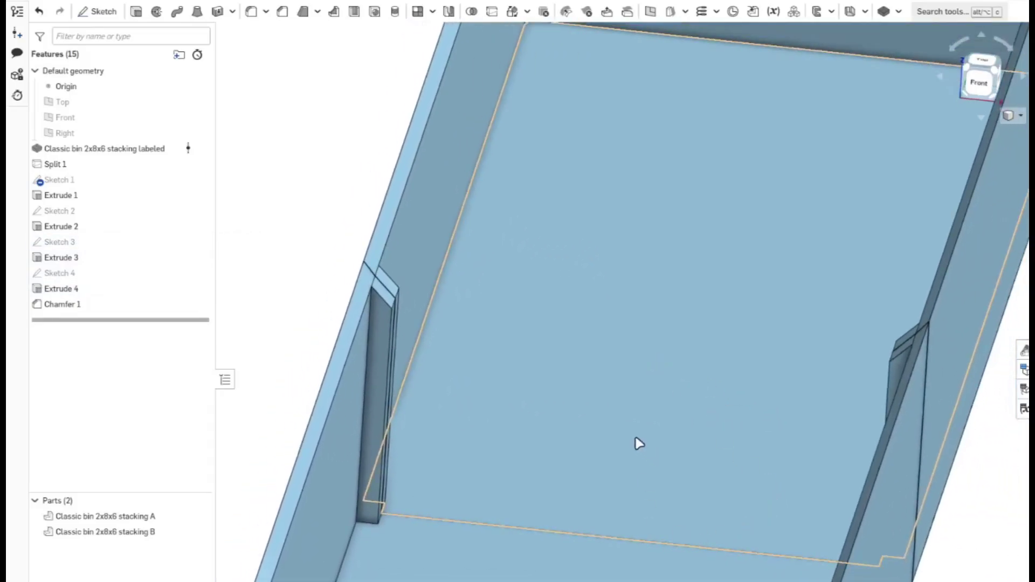
{"action": "right_click_drag", "start_coordinate": [588, 427], "coordinate": [545, 444]}
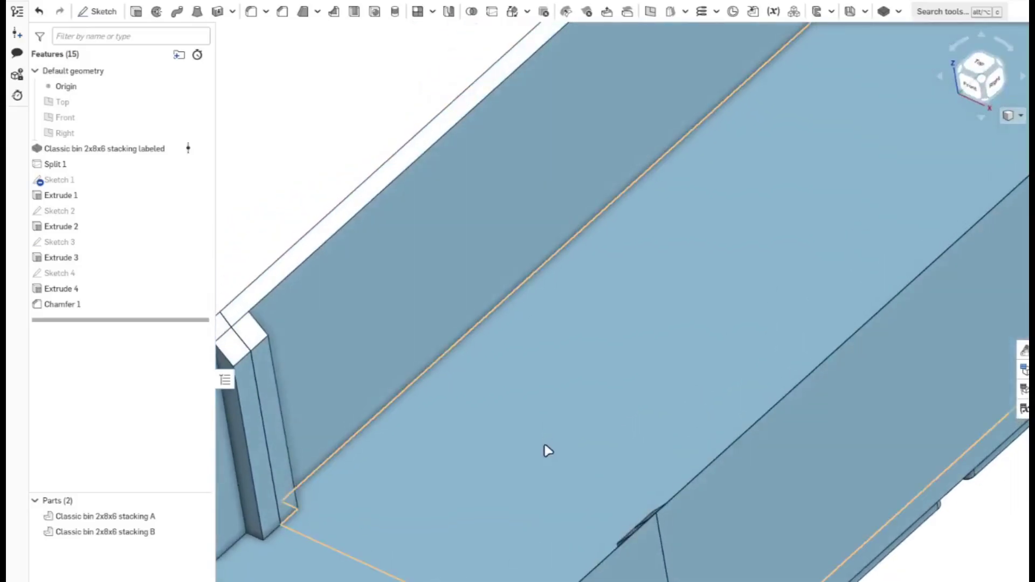
{"action": "middle_click_drag", "start_coordinate": [497, 428], "coordinate": [700, 391]}
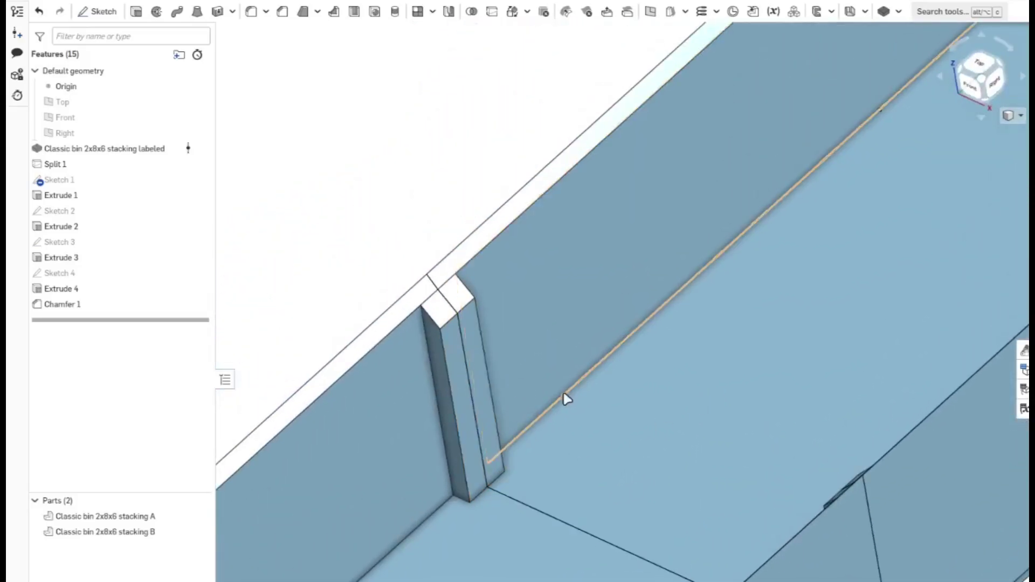
{"action": "right_click_drag", "start_coordinate": [562, 400], "coordinate": [579, 384]}
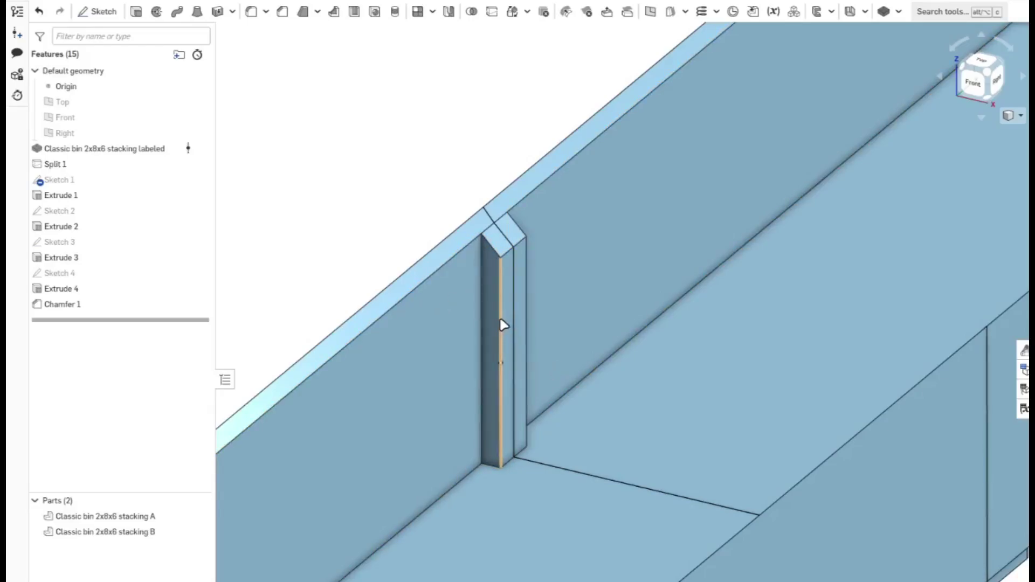
{"action": "scroll", "coordinate": [495, 325], "scroll_direction": "down", "scroll_amount": 2}
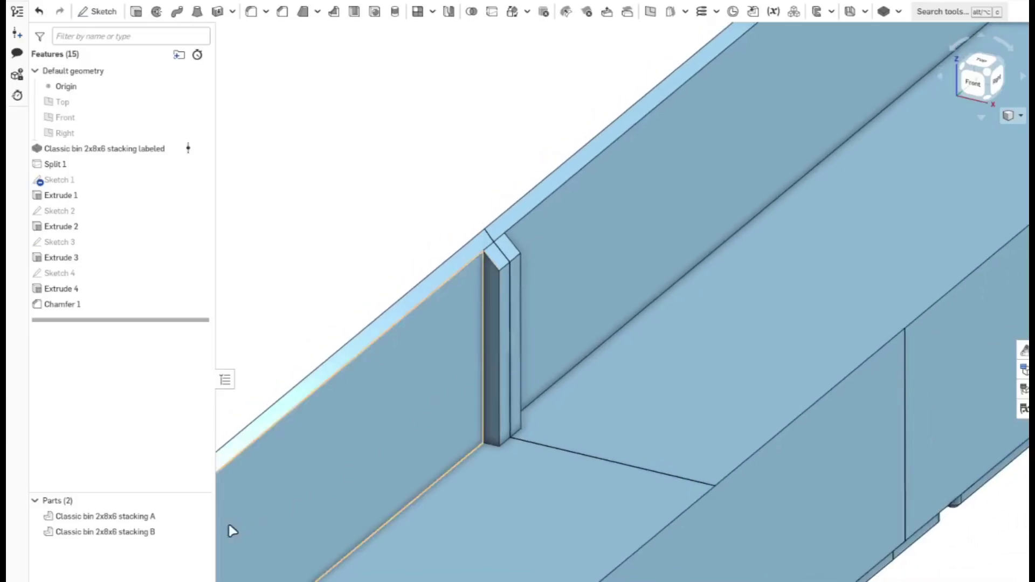
Hide Classic bin 2x8x6 stacking B and show part A's cut face straight on from the back.
{"action": "left_click", "coordinate": [972, 82]}
{"action": "scroll", "coordinate": [681, 312], "scroll_direction": "down", "scroll_amount": 2}
{"action": "right_click_drag", "start_coordinate": [622, 383], "coordinate": [598, 415]}
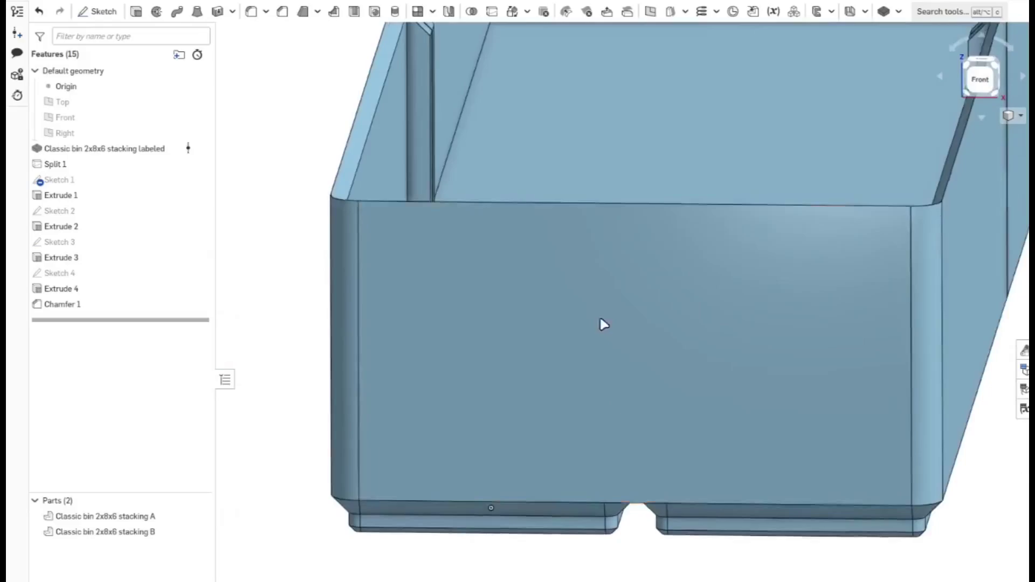
{"action": "right_click_drag", "start_coordinate": [600, 323], "coordinate": [687, 545]}
{"action": "left_click", "coordinate": [199, 532]}
{"action": "middle_click_drag", "start_coordinate": [687, 544], "coordinate": [634, 408]}
{"action": "left_click", "coordinate": [986, 77]}
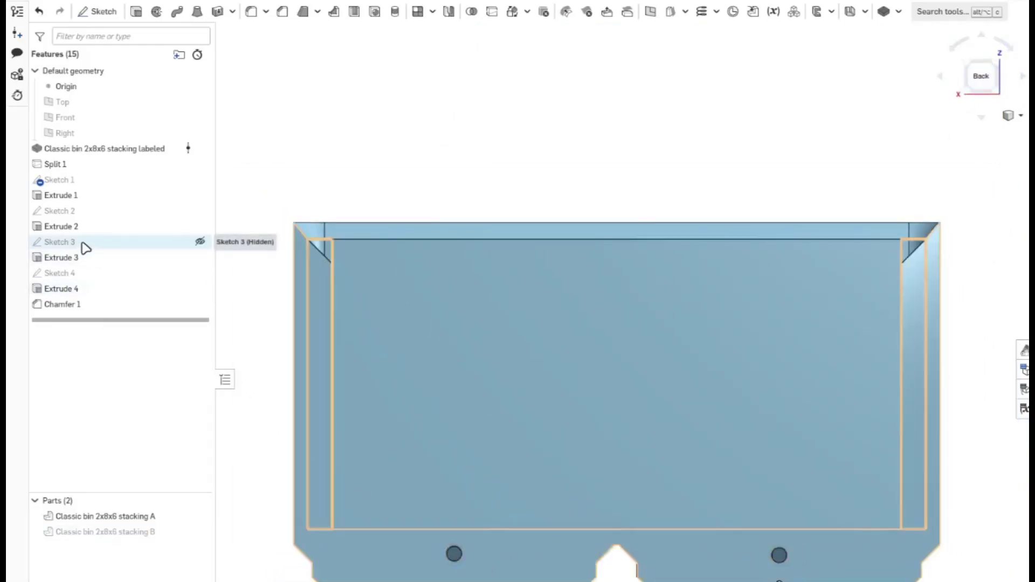
Move Sketch 1, Extrude 1, Sketch 2 and Extrude 2 below Chamfer 1 in the feature order.
{"action": "left_click", "coordinate": [78, 184]}
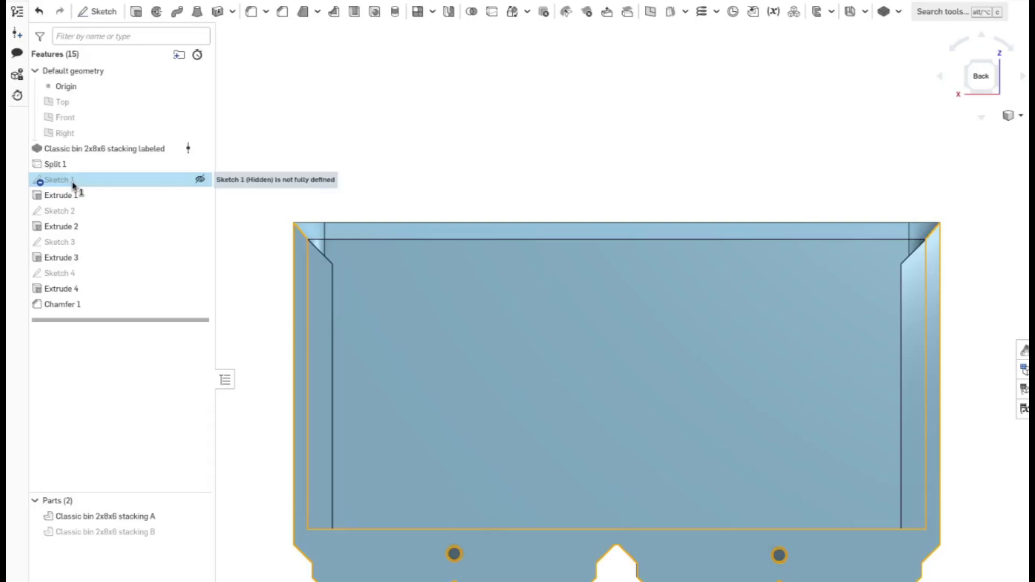
{"action": "left_click", "coordinate": [63, 229], "text": "shift"}
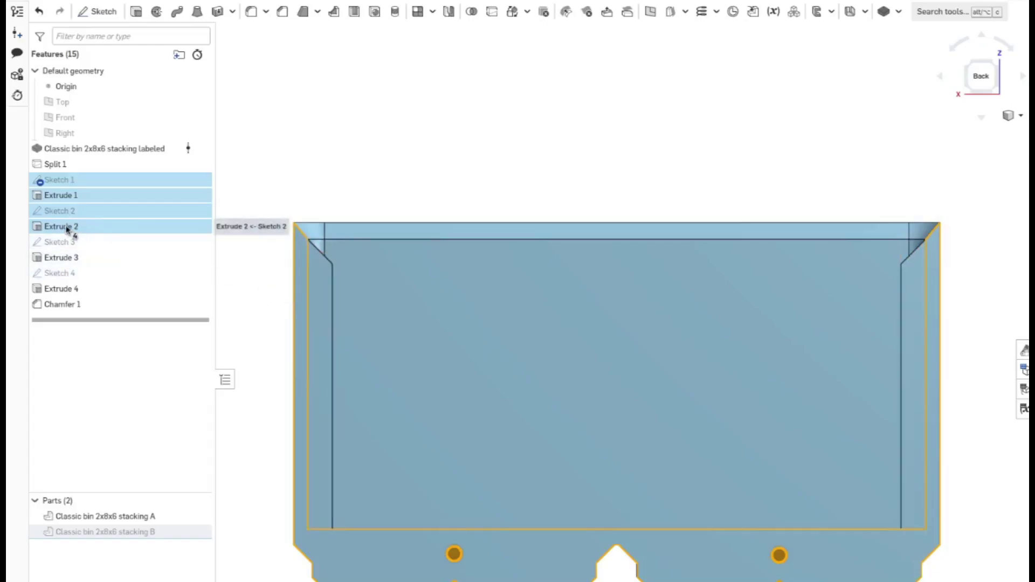
{"action": "left_click_drag", "start_coordinate": [72, 229], "coordinate": [71, 311]}
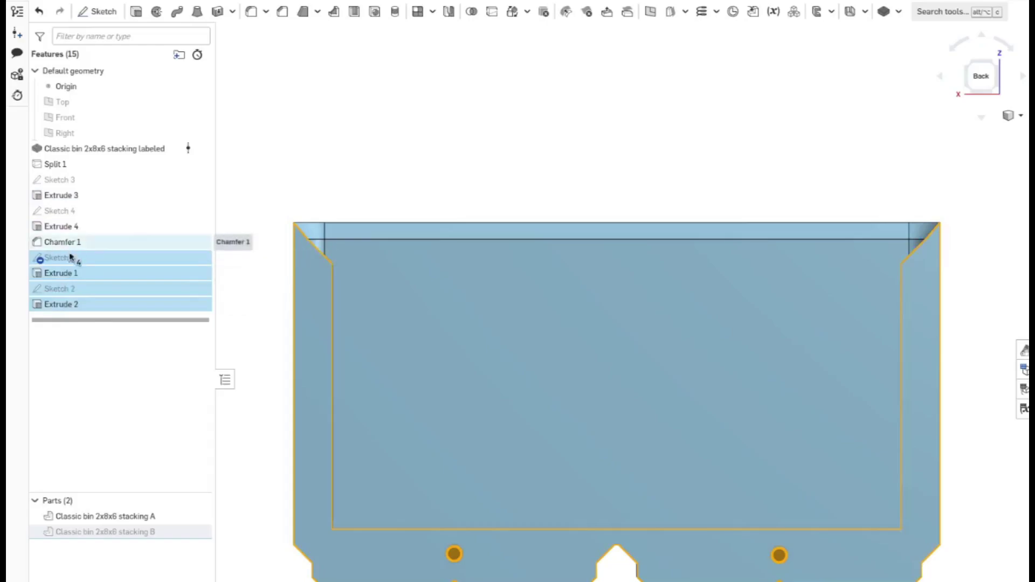
{"action": "left_click", "coordinate": [223, 389]}
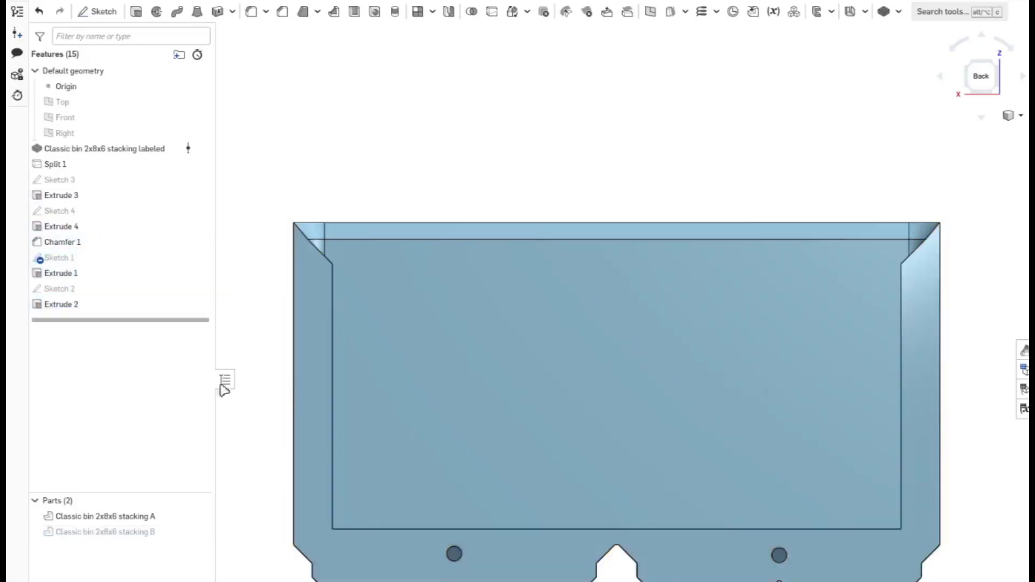
Edit Sketch 1 and draw three circles one above another on the left rib of the cut face.
{"action": "double_click", "coordinate": [74, 263]}
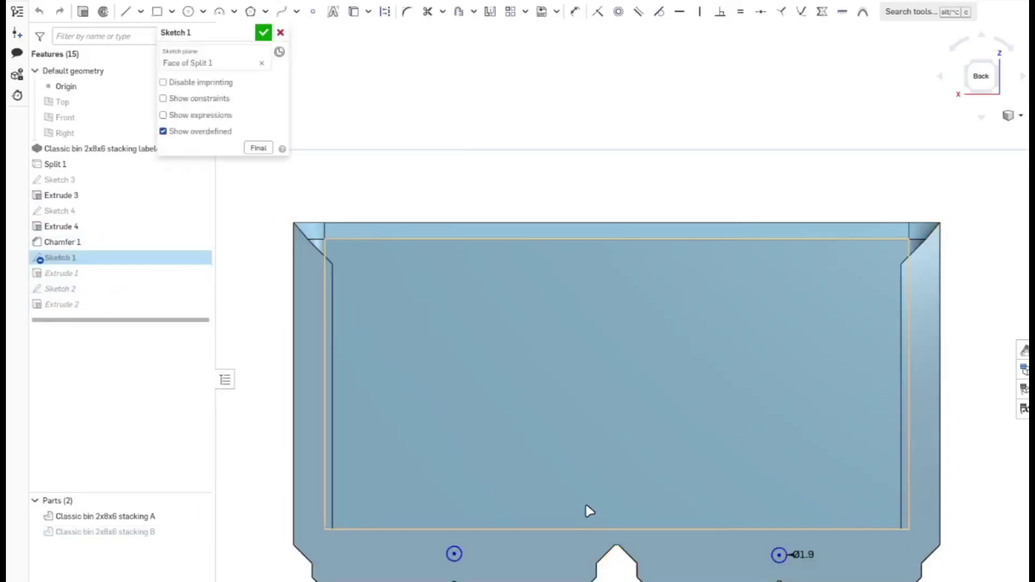
{"action": "scroll", "coordinate": [595, 535], "scroll_direction": "down", "scroll_amount": 1}
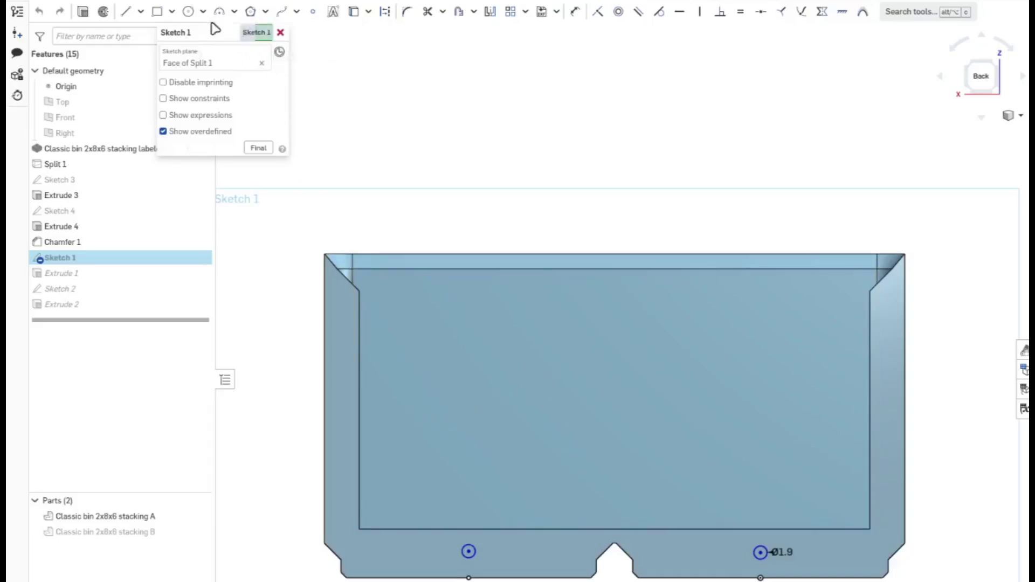
{"action": "left_click", "coordinate": [187, 11]}
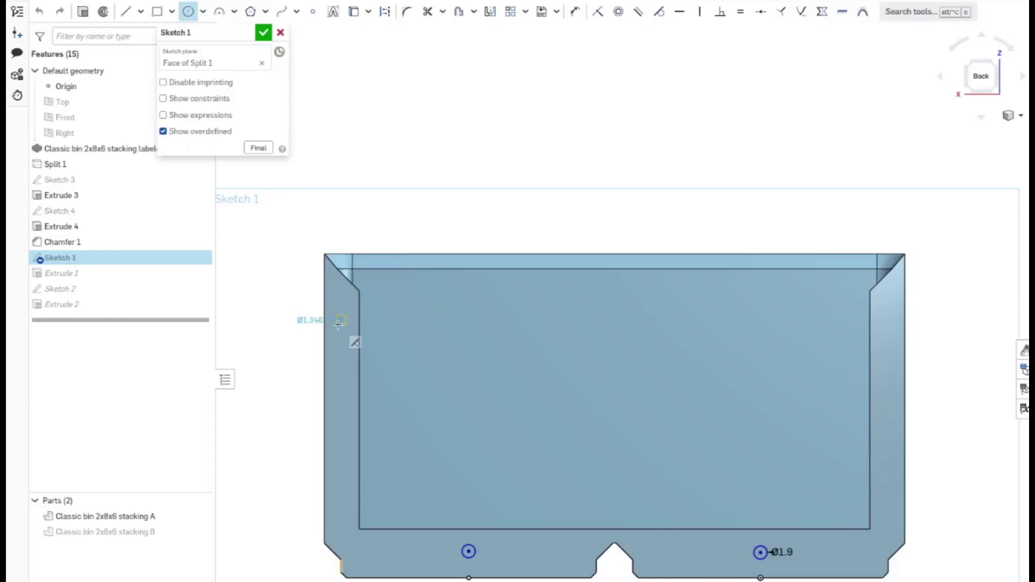
{"action": "left_click", "coordinate": [339, 367]}
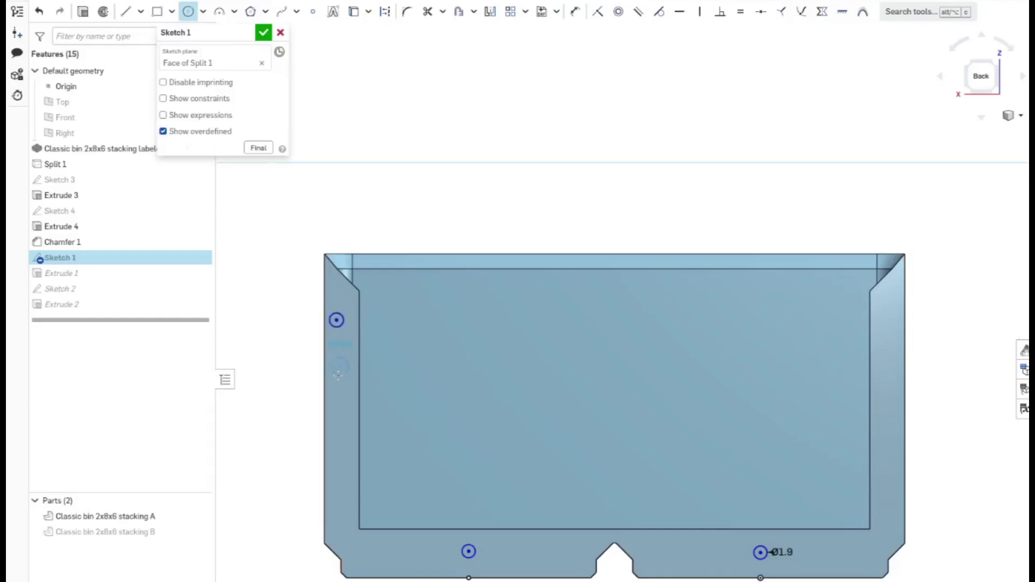
{"action": "left_click", "coordinate": [340, 433]}
{"action": "left_click", "coordinate": [344, 440]}
{"action": "key", "text": "Escape"}
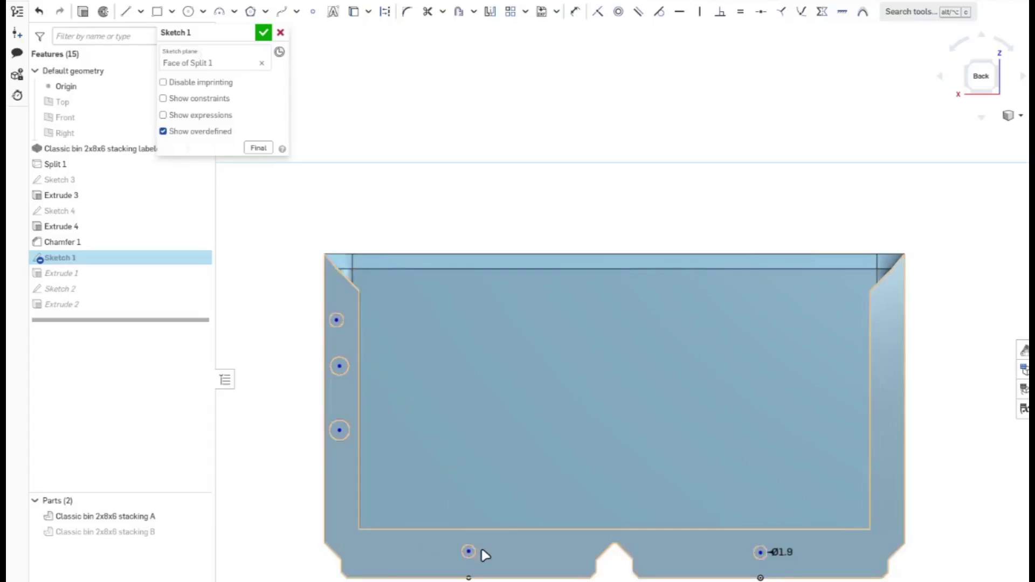
Apply Equal constraints so the three left rib circles match the existing left hole circle in the base.
{"action": "left_click", "coordinate": [341, 427]}
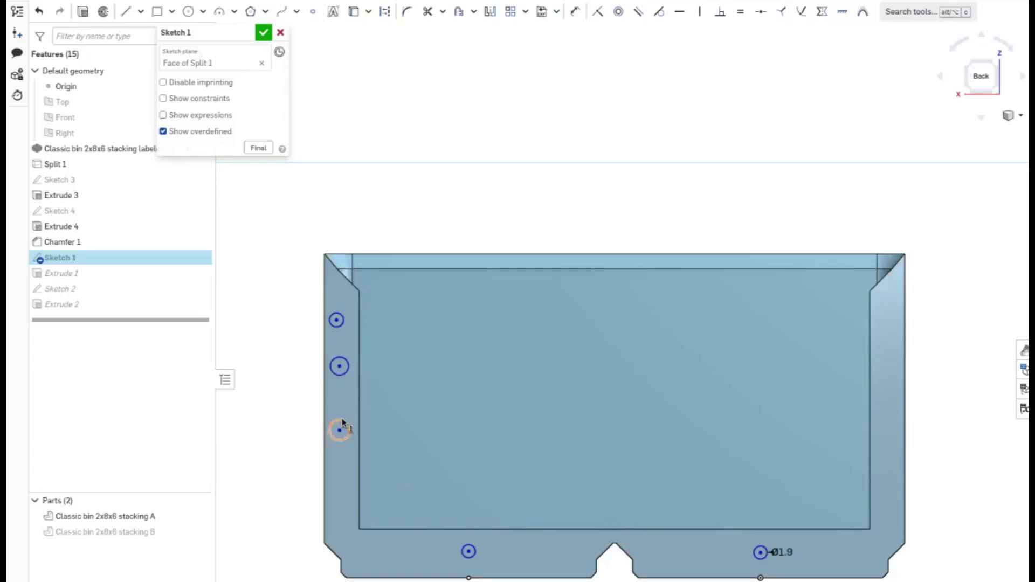
{"action": "left_click", "coordinate": [340, 369]}
{"action": "left_click", "coordinate": [338, 321]}
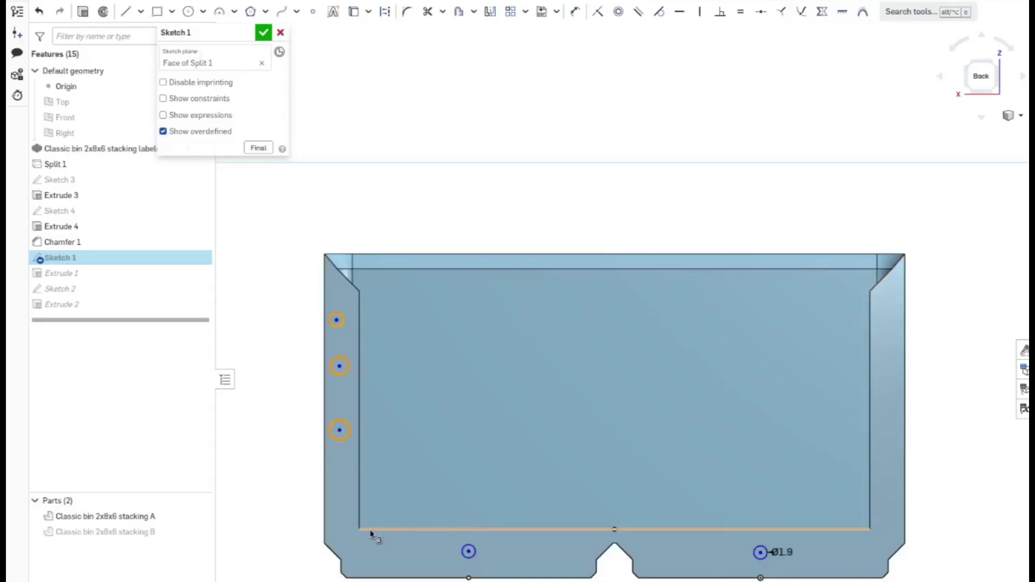
{"action": "left_click", "coordinate": [339, 438]}
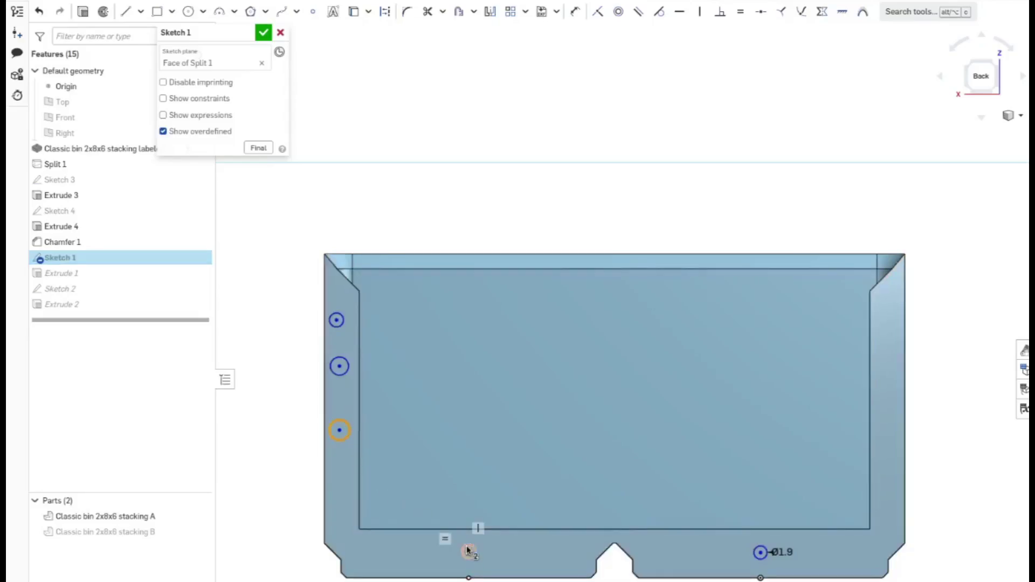
{"action": "key", "text": "Escape"}
{"action": "left_click", "coordinate": [467, 546]}
{"action": "left_click", "coordinate": [341, 441]}
{"action": "left_click", "coordinate": [341, 430]}
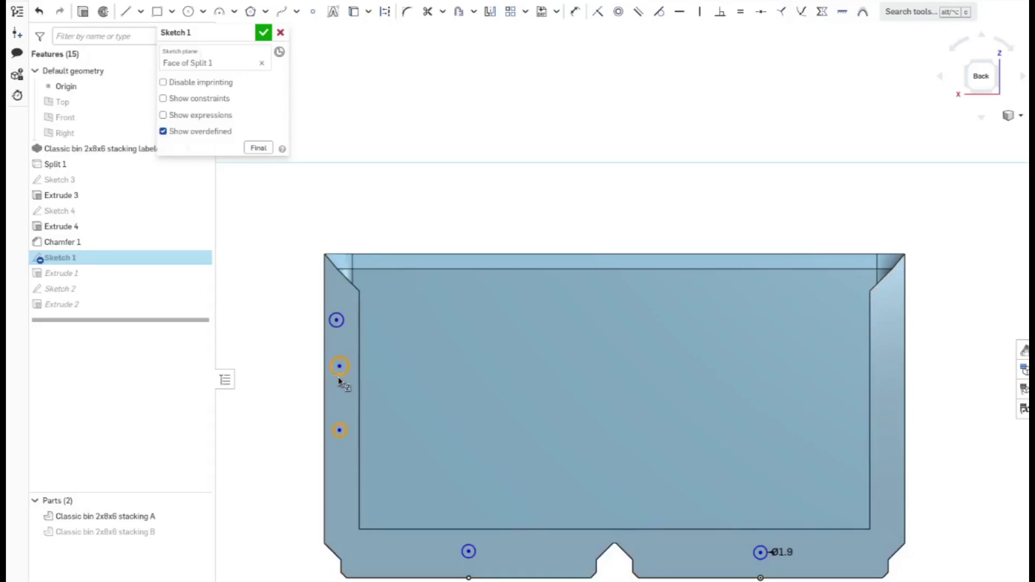
{"action": "key", "text": "e"}
{"action": "left_click", "coordinate": [336, 322]}
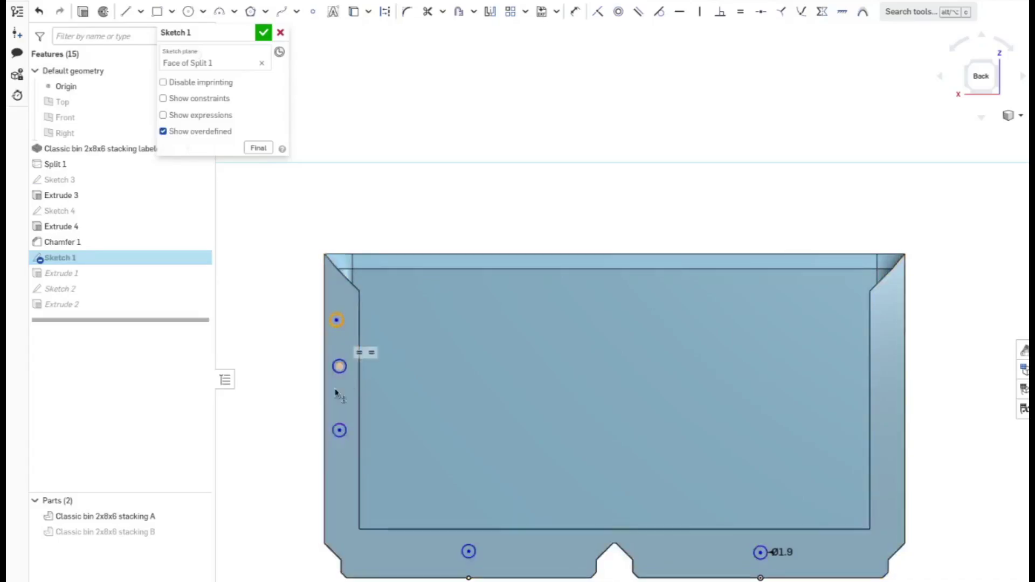
{"action": "key", "text": "space"}
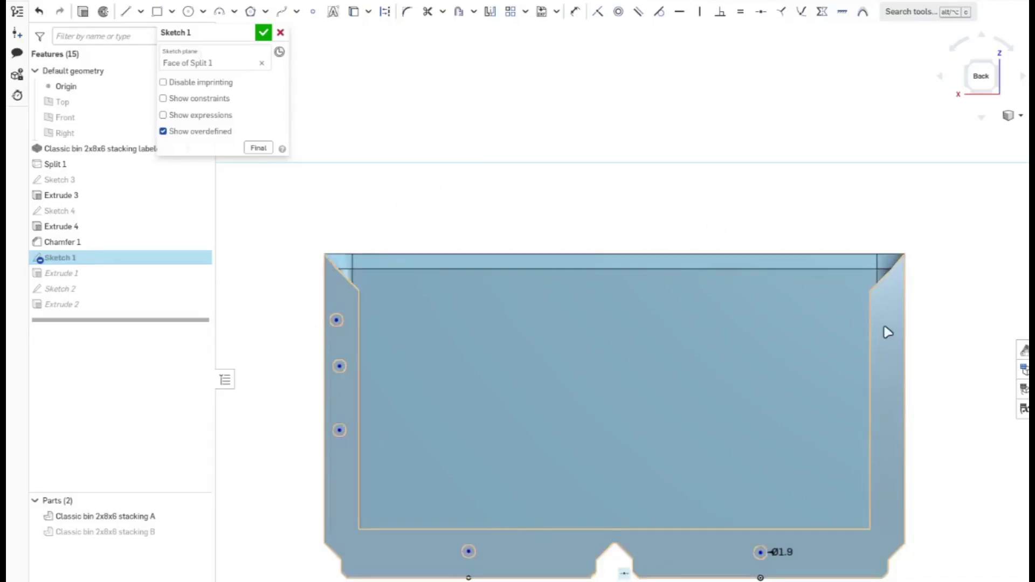
Draw three circles about 2.9 mm in diameter, one above another, on the right rib of the cut face in Sketch 1.
{"action": "left_click", "coordinate": [188, 12]}
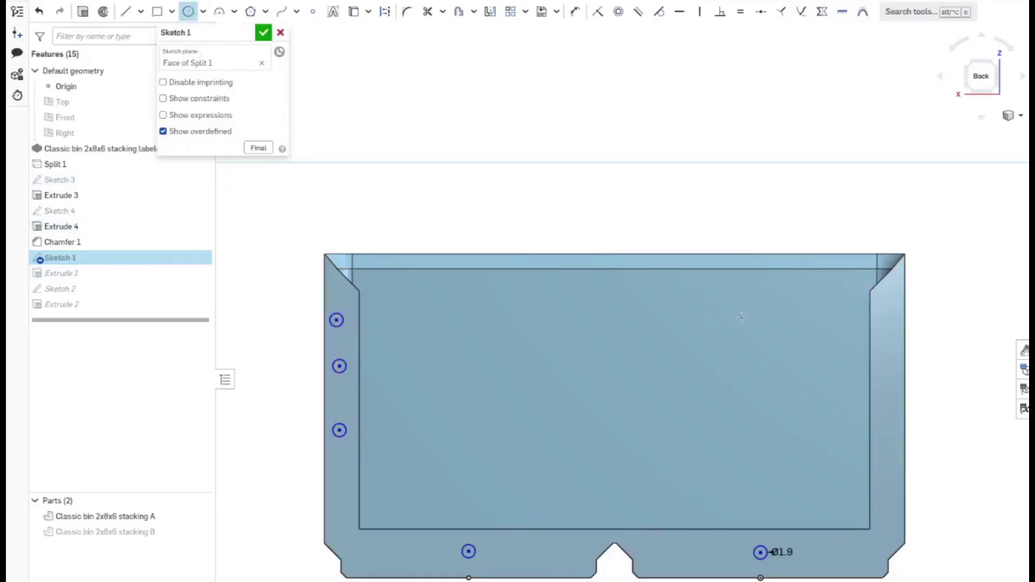
{"action": "left_click", "coordinate": [883, 329]}
{"action": "left_click", "coordinate": [890, 337]}
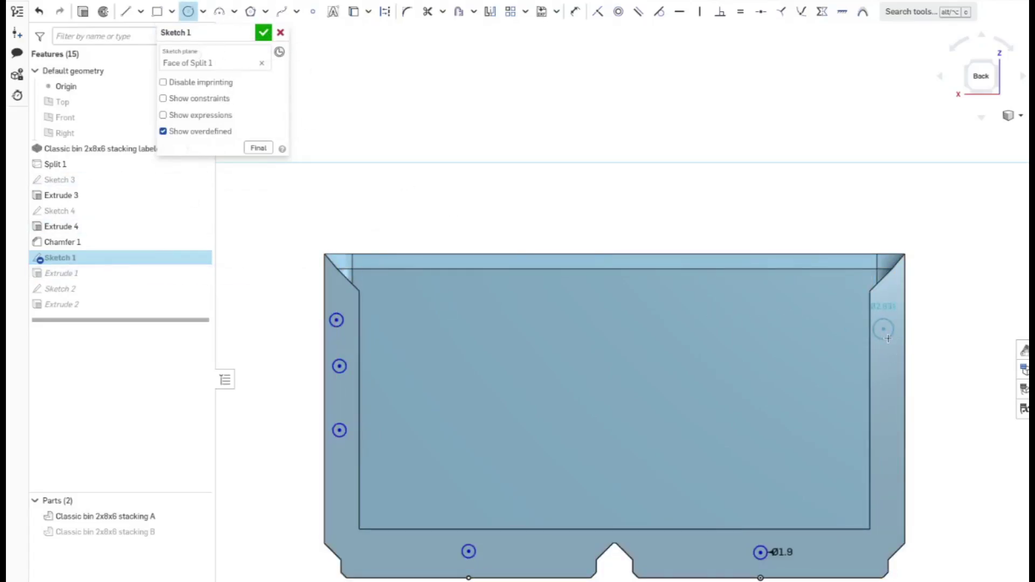
{"action": "left_click", "coordinate": [887, 401]}
{"action": "left_click", "coordinate": [887, 411]}
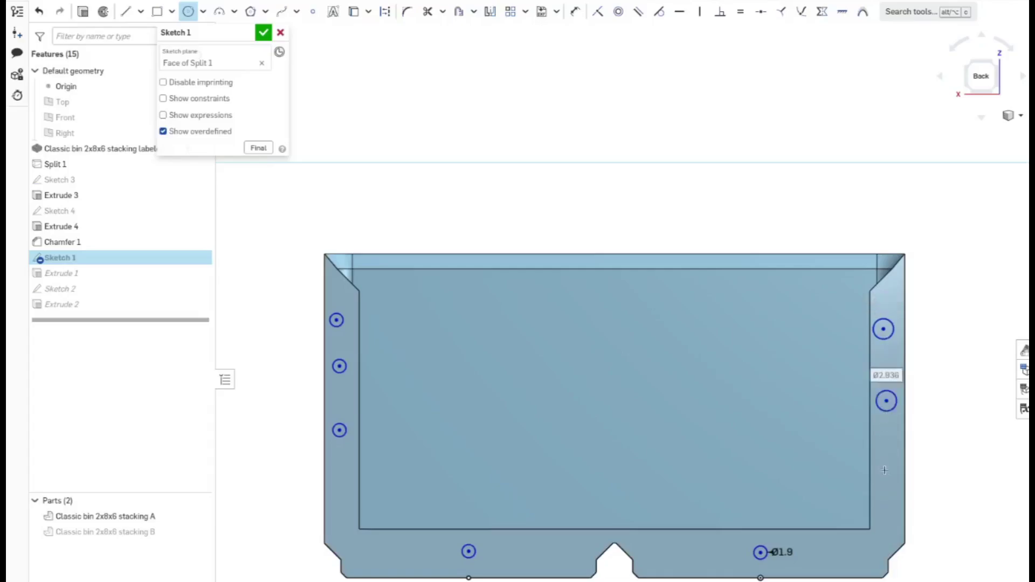
{"action": "left_click", "coordinate": [885, 499]}
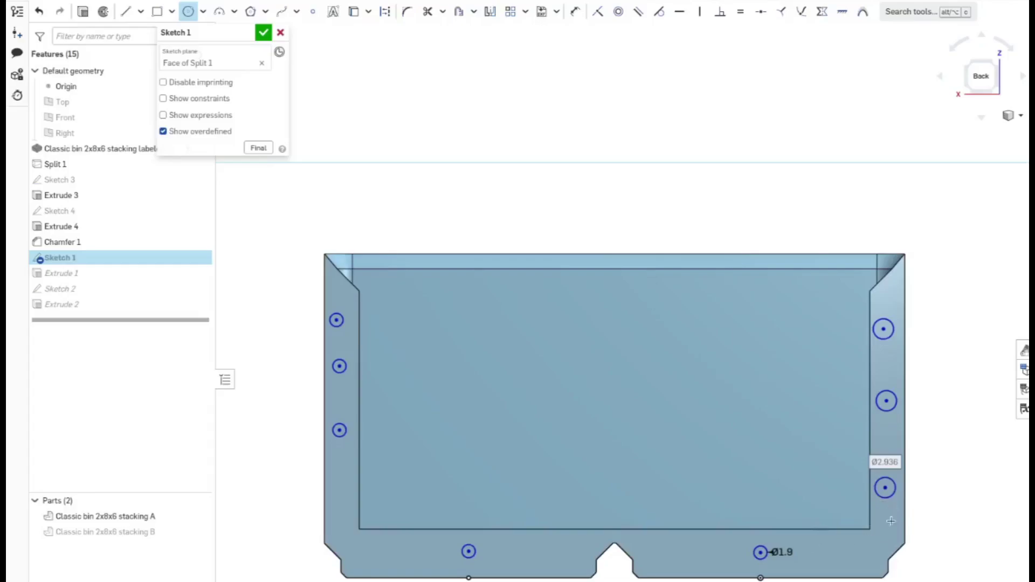
Apply Equal constraints so the three right rib circles match the existing hole circles, and finish Sketch 1.
{"action": "key", "text": "e"}
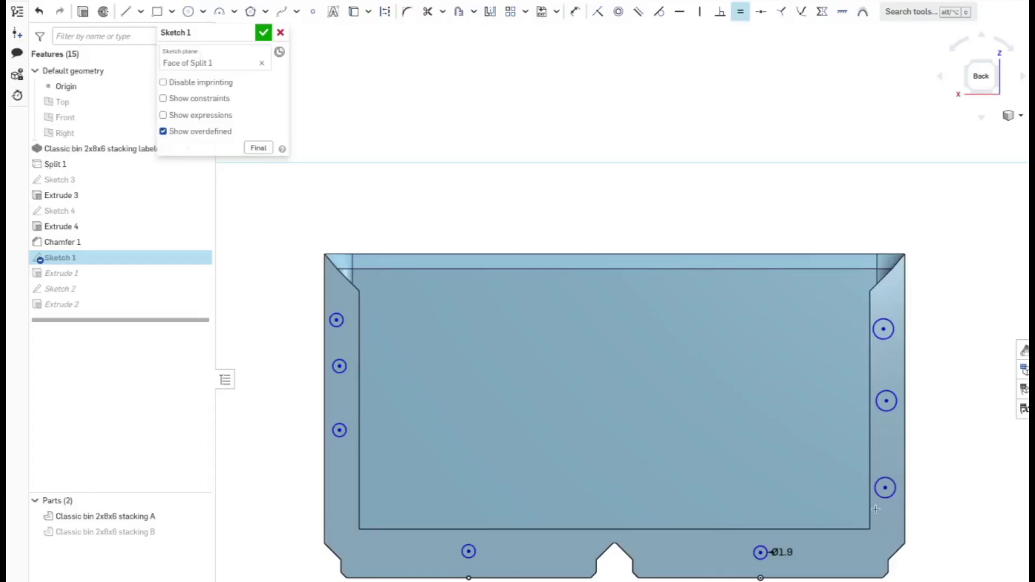
{"action": "left_click", "coordinate": [886, 478]}
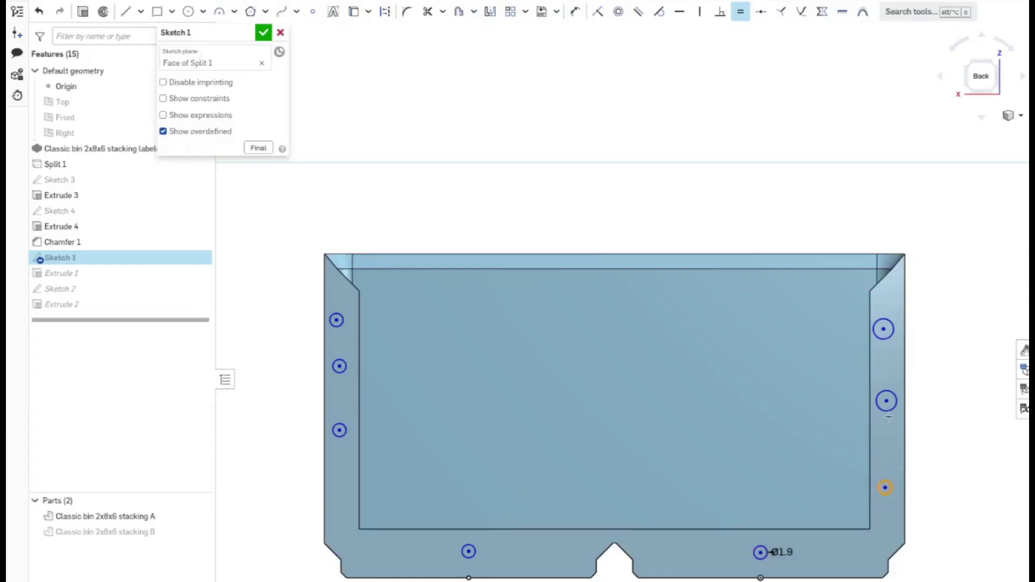
{"action": "key", "text": "Escape"}
{"action": "left_click", "coordinate": [888, 399]}
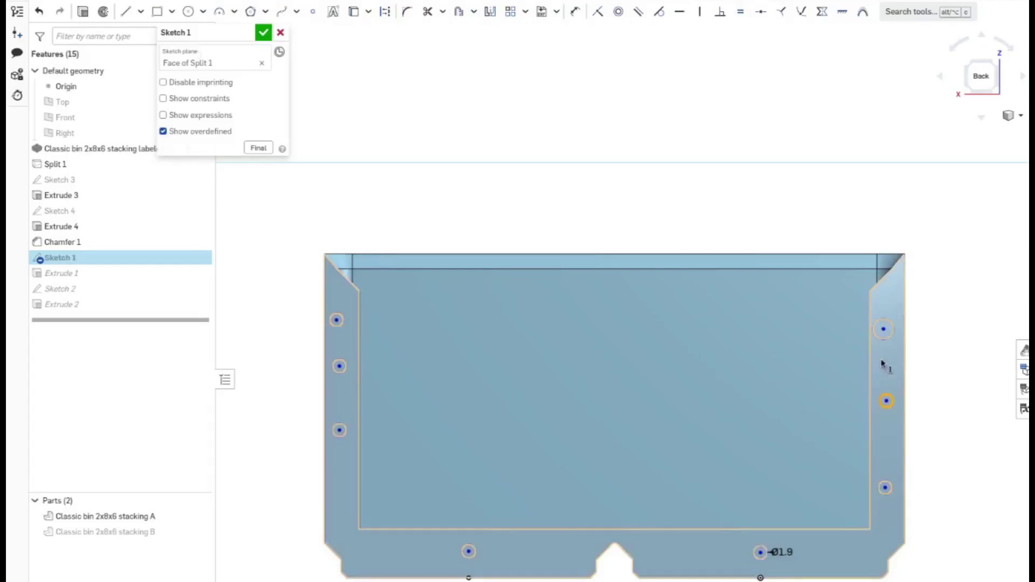
{"action": "left_click", "coordinate": [884, 343]}
{"action": "key", "text": "e"}
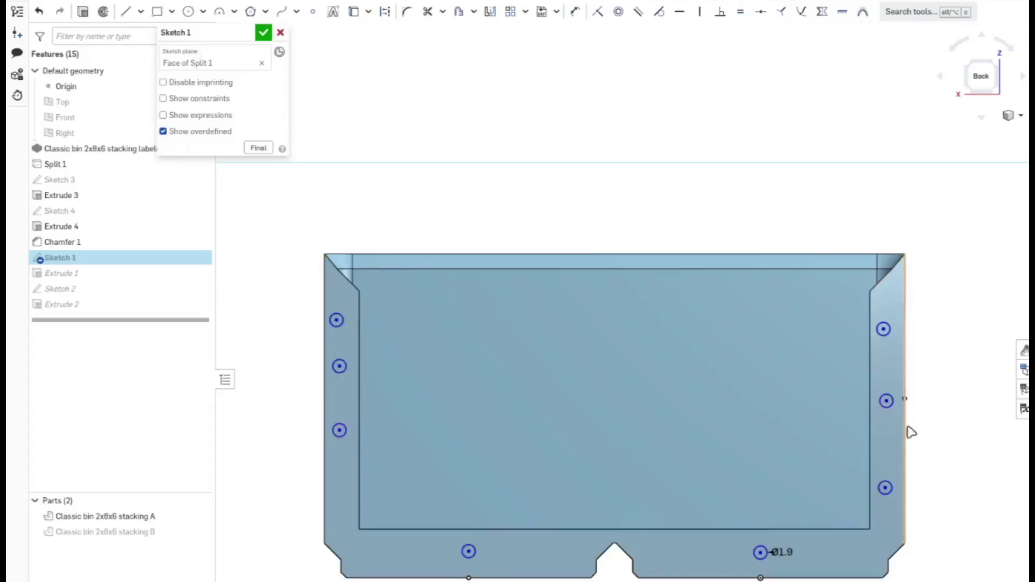
{"action": "scroll", "coordinate": [887, 565], "scroll_direction": "down", "scroll_amount": 2}
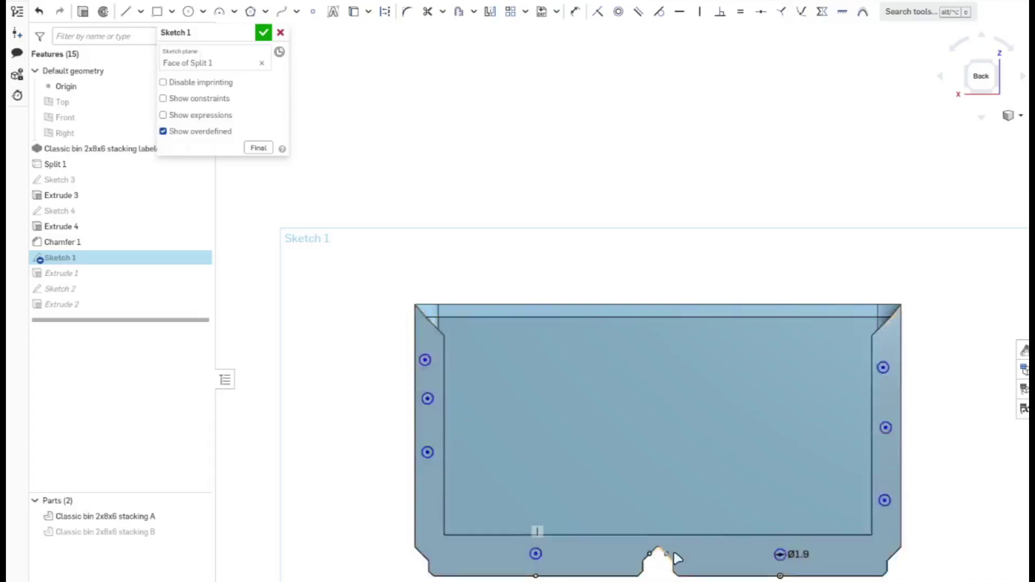
{"action": "left_click", "coordinate": [264, 34]}
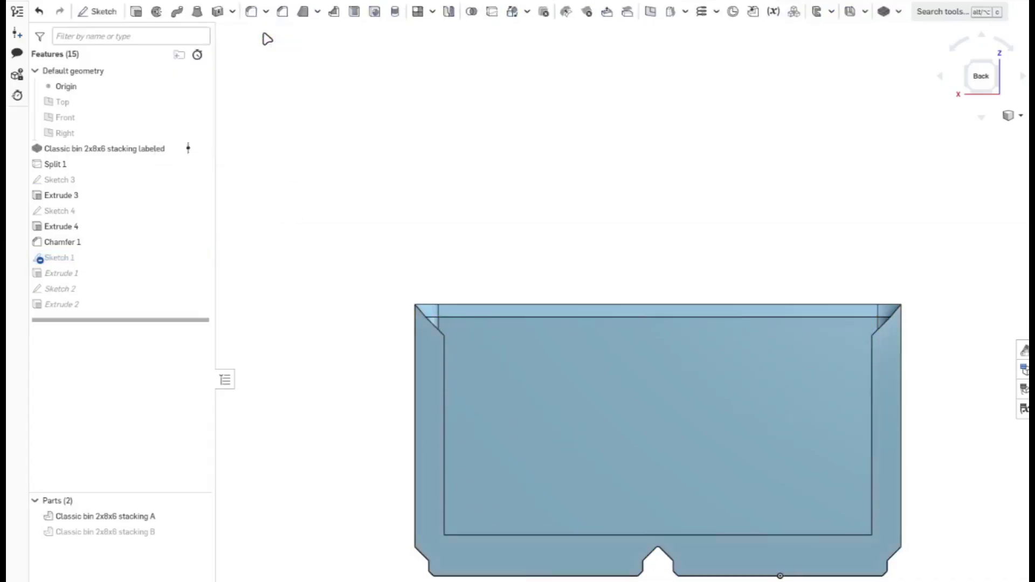
Edit Sketch 2, swap visibility from part A to Classic bin 2x8x6 stacking B, and view its cut face straight on.
{"action": "double_click", "coordinate": [62, 292]}
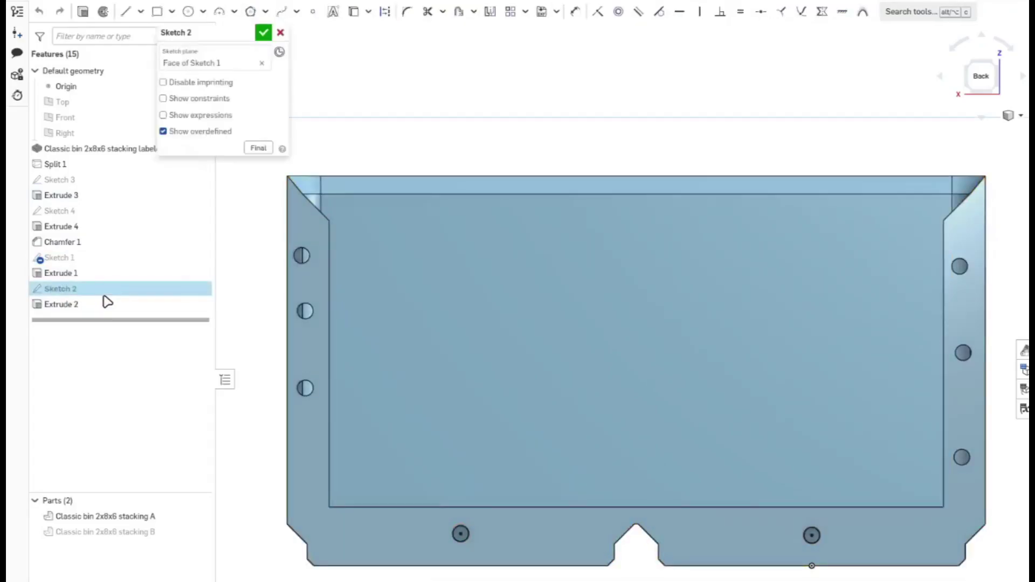
{"action": "scroll", "coordinate": [519, 446], "scroll_direction": "down", "scroll_amount": 1}
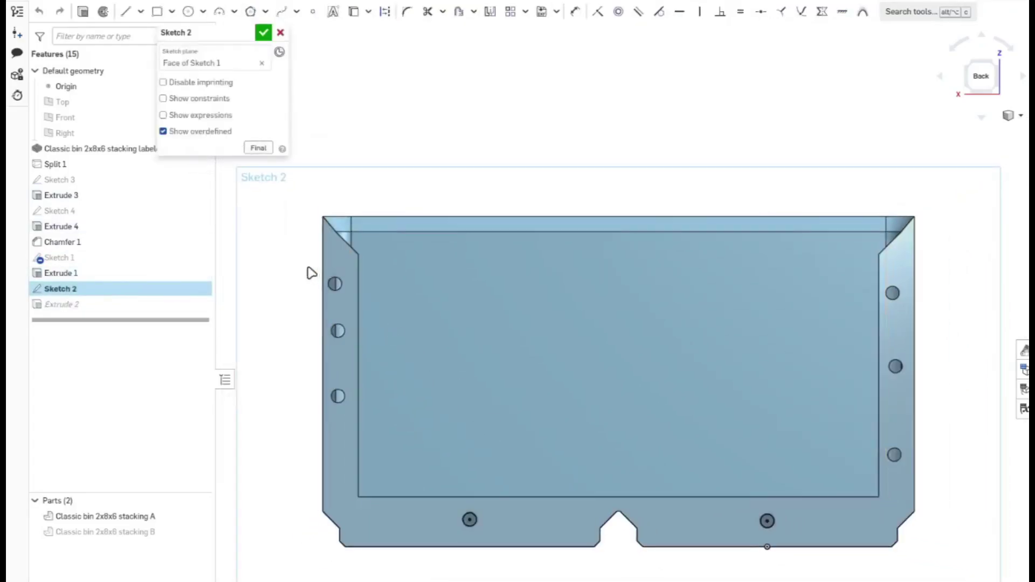
{"action": "scroll", "coordinate": [538, 471], "scroll_direction": "down", "scroll_amount": 1}
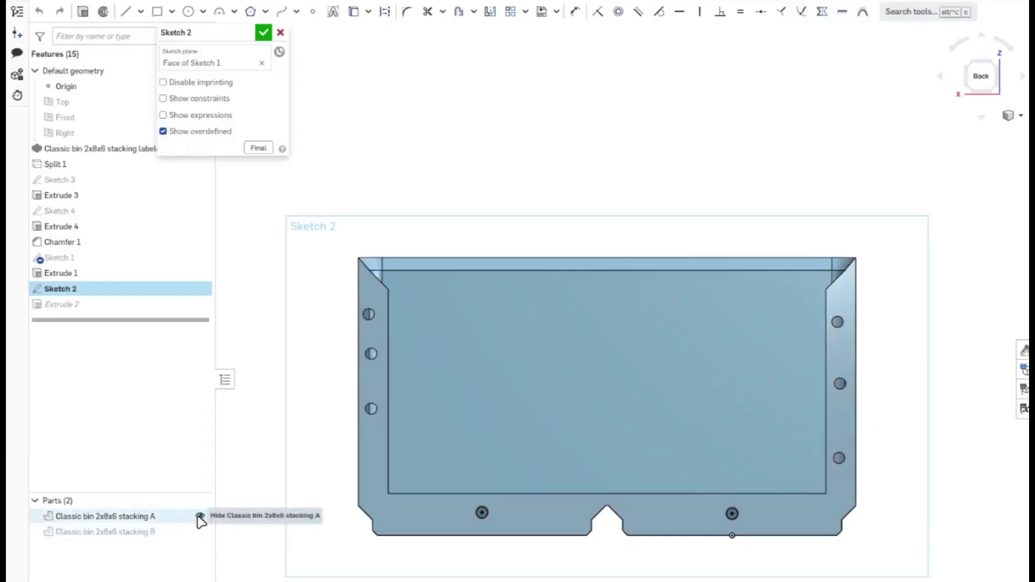
{"action": "left_click", "coordinate": [200, 532]}
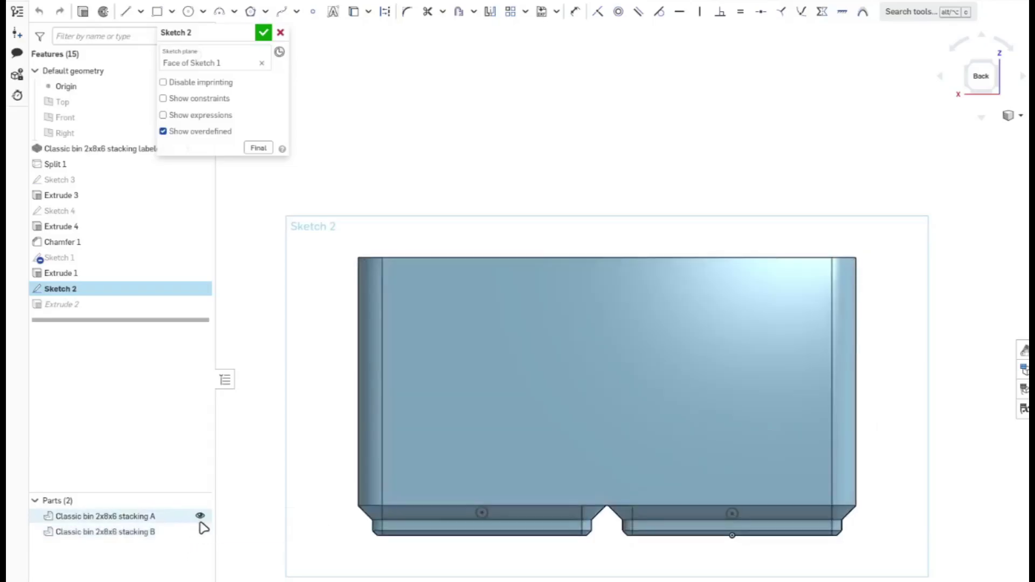
{"action": "left_click", "coordinate": [200, 517]}
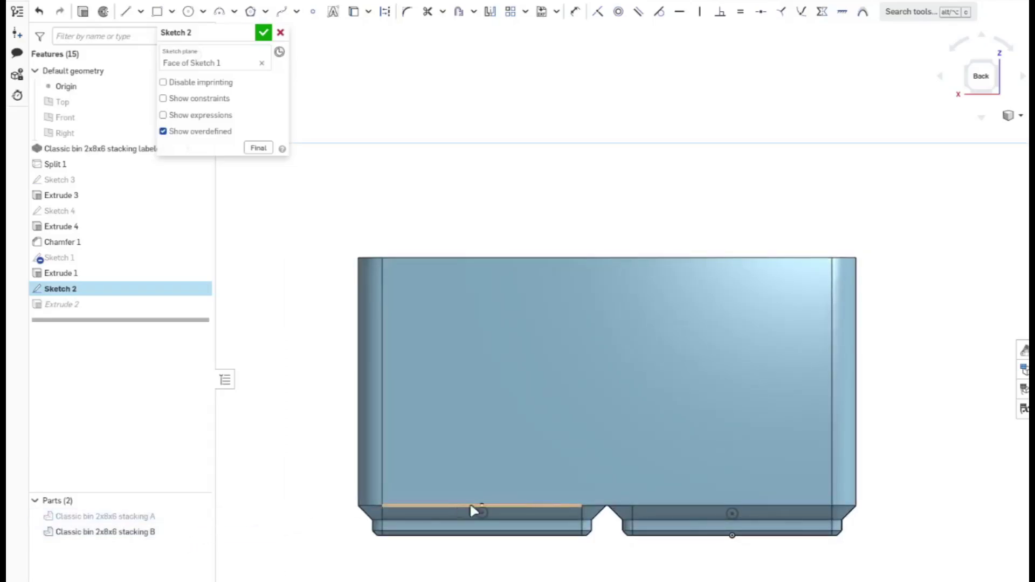
{"action": "right_click_drag", "start_coordinate": [933, 480], "coordinate": [715, 478]}
{"action": "key", "text": "n"}
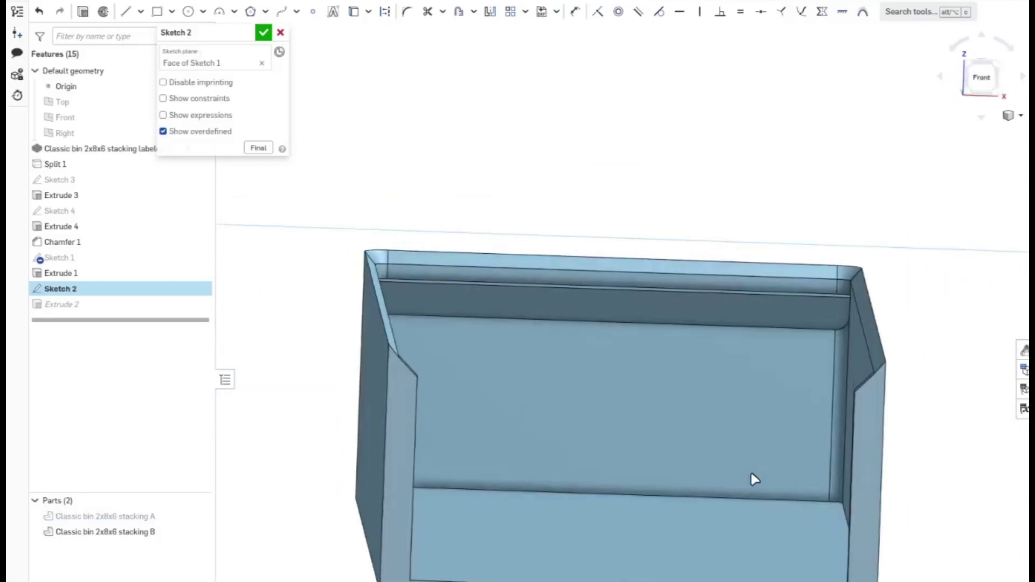
{"action": "scroll", "coordinate": [709, 301], "scroll_direction": "down", "scroll_amount": 2}
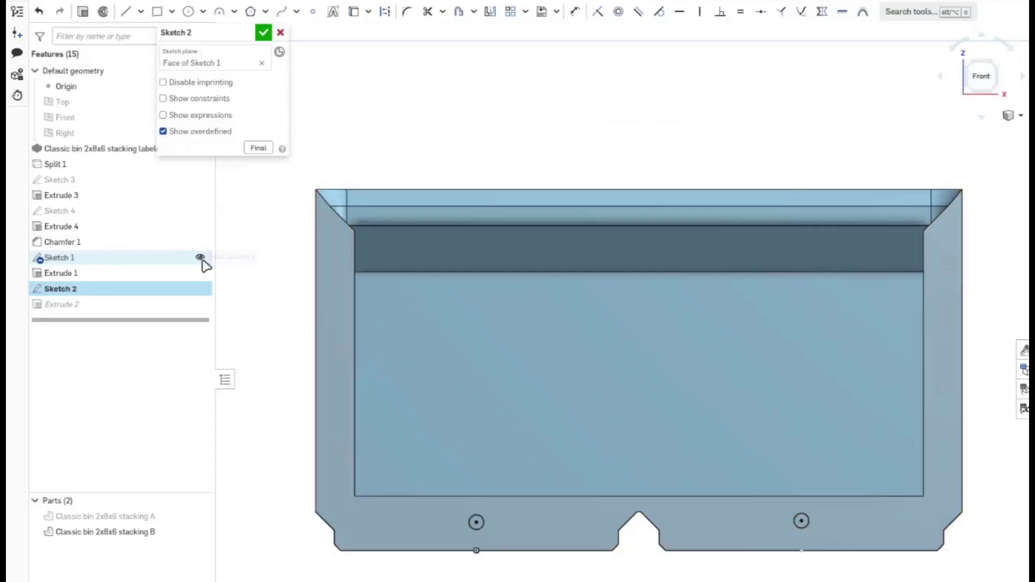
With Sketch 1 shown and part B hidden, project all six rib circles into Sketch 2 with Use and finish the sketch.
{"action": "left_click", "coordinate": [200, 259]}
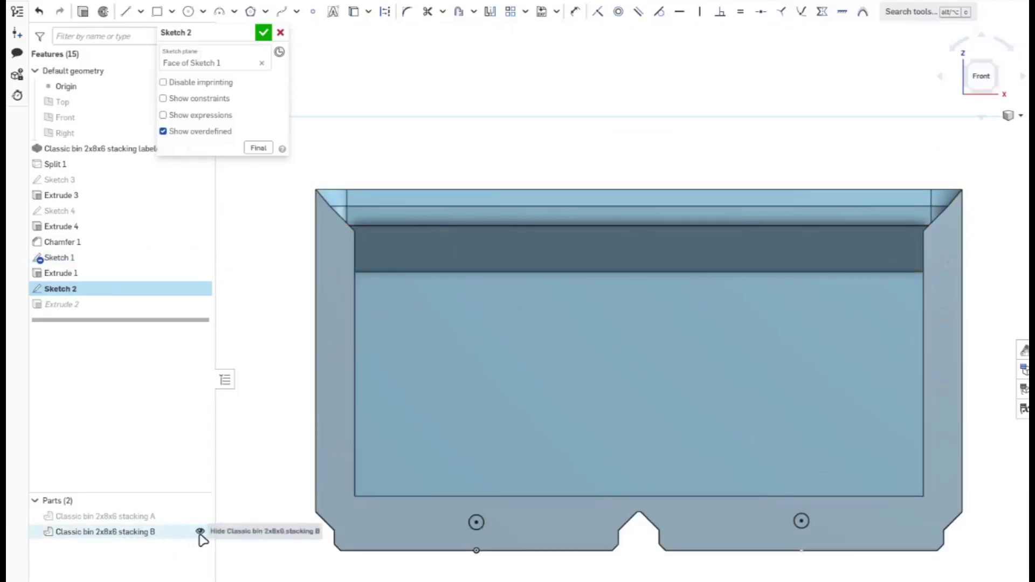
{"action": "left_click", "coordinate": [200, 532]}
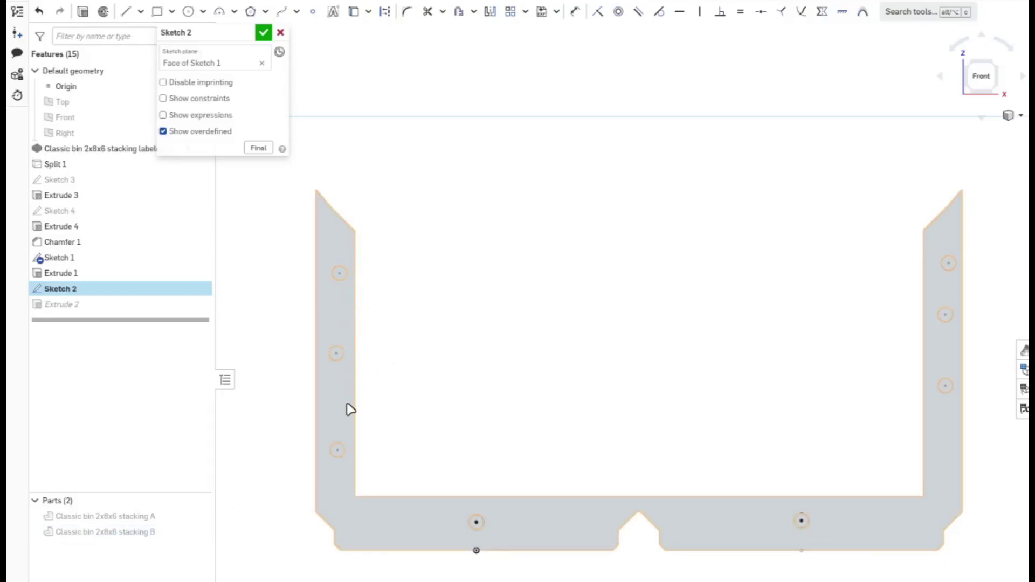
{"action": "key", "text": "u"}
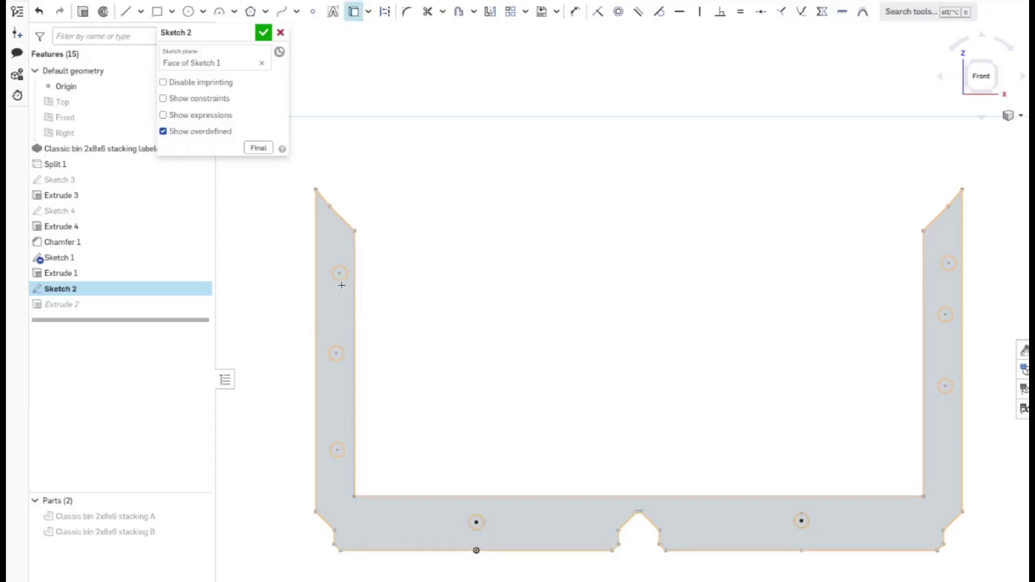
{"action": "left_click", "coordinate": [340, 277]}
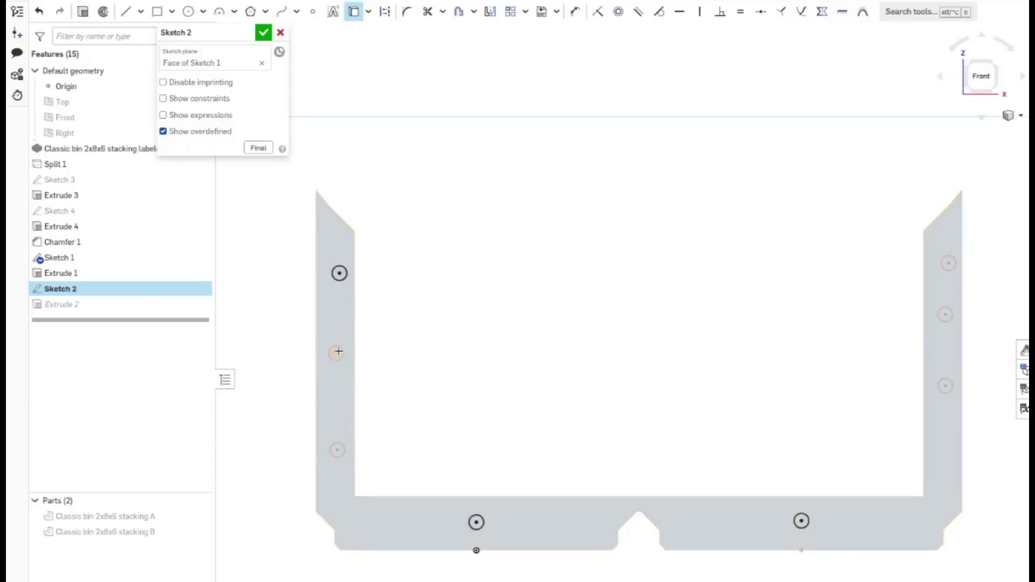
{"action": "key", "text": "Escape"}
{"action": "key", "text": "u"}
{"action": "left_click", "coordinate": [340, 350]}
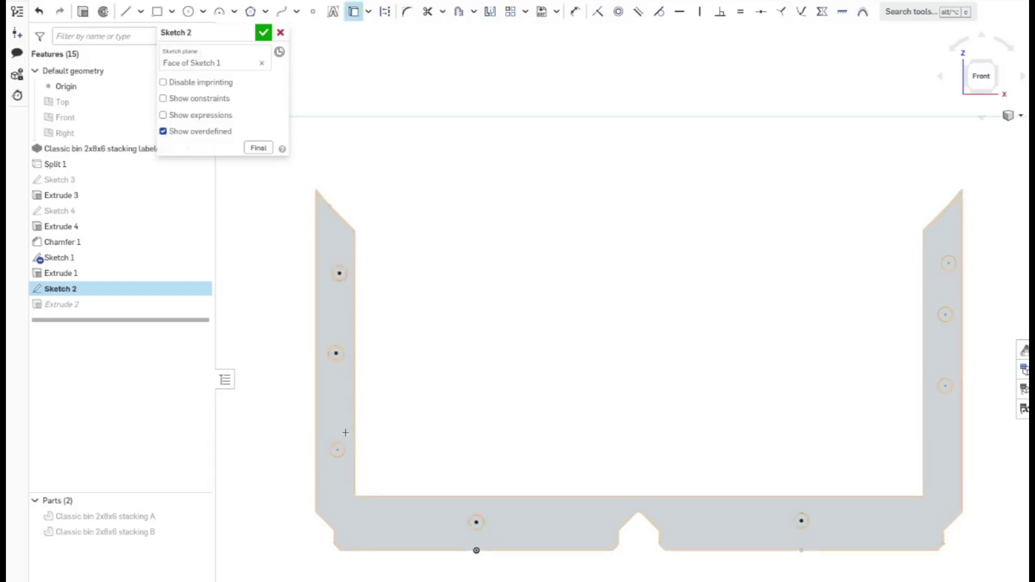
{"action": "left_click", "coordinate": [338, 448]}
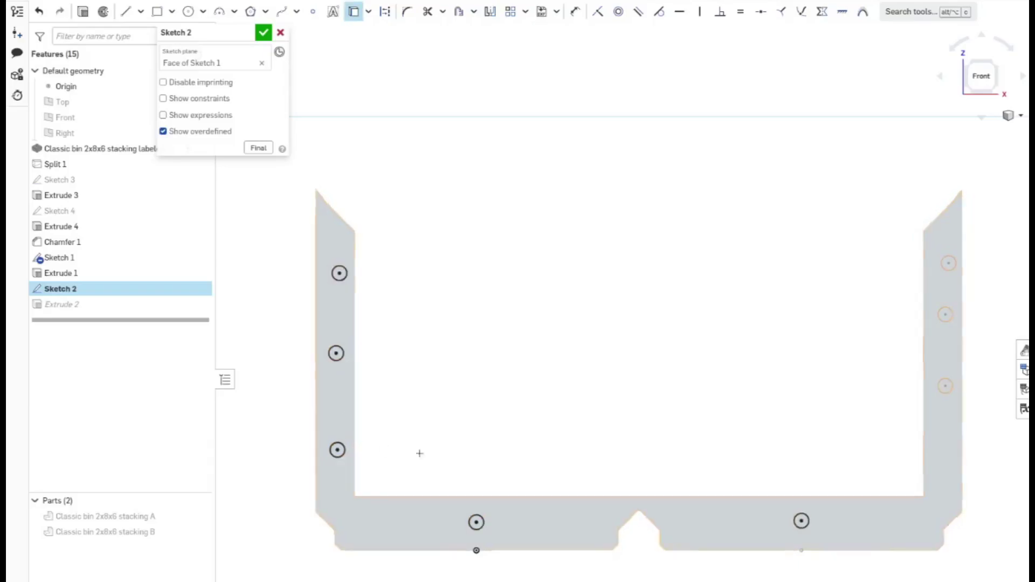
{"action": "left_click", "coordinate": [945, 392]}
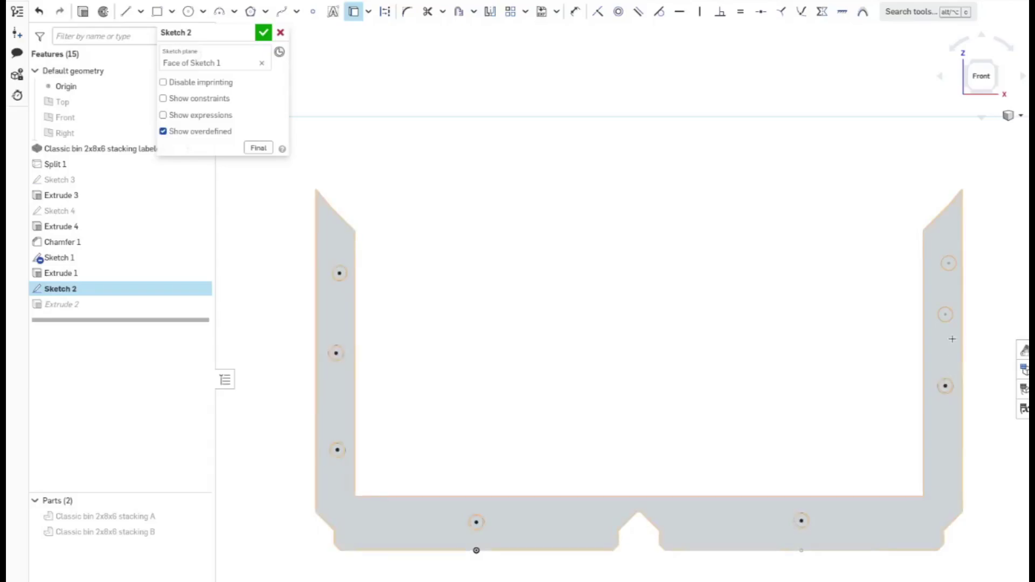
{"action": "left_click", "coordinate": [949, 312]}
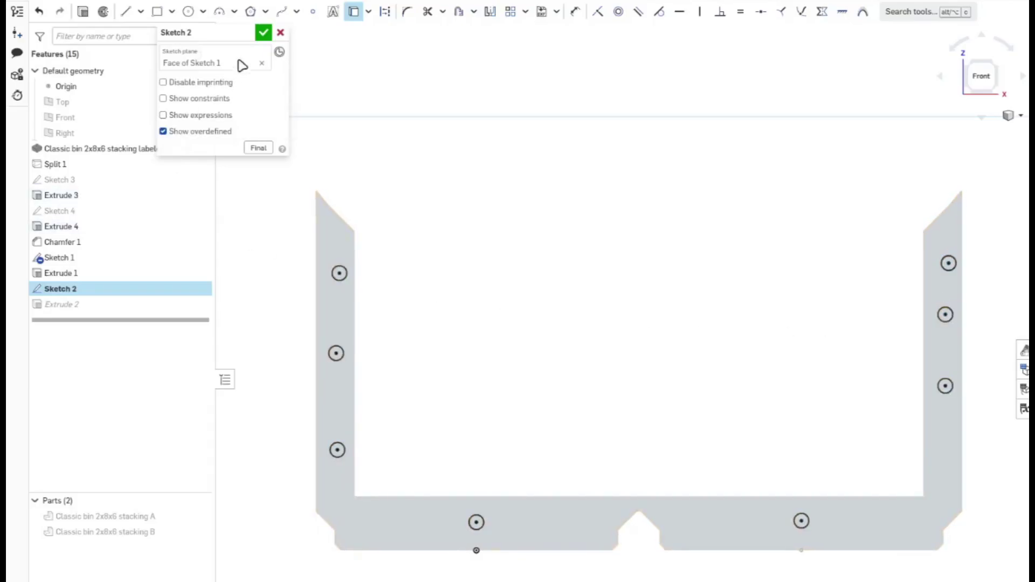
{"action": "left_click", "coordinate": [264, 33]}
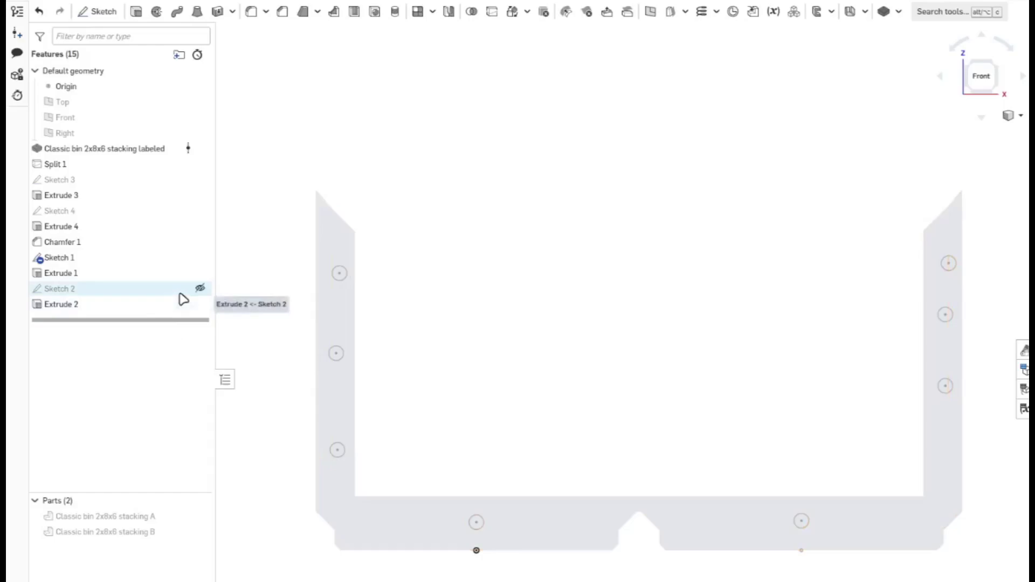
Hide Sketch 1, show Classic bin 2x8x6 stacking B, and inspect the holes in its ribs at an angle.
{"action": "left_click", "coordinate": [201, 258]}
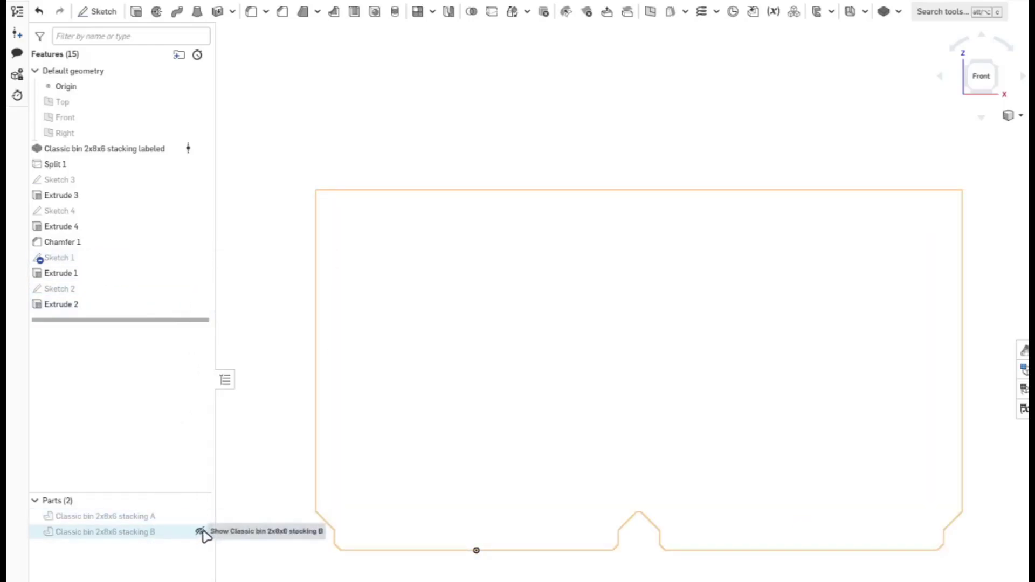
{"action": "left_click", "coordinate": [200, 532]}
{"action": "right_click_drag", "start_coordinate": [802, 443], "coordinate": [784, 473]}
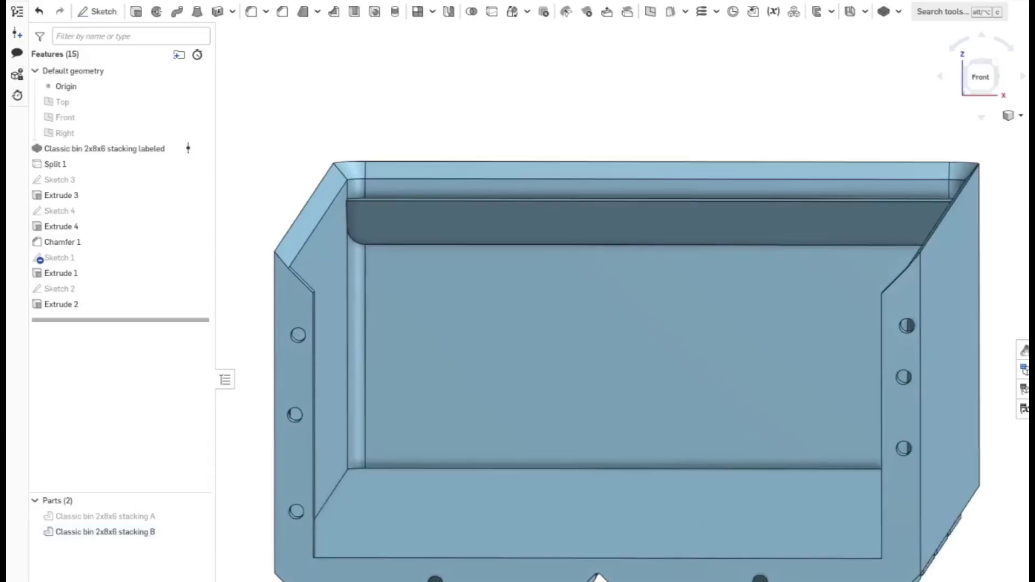
{"action": "scroll", "coordinate": [475, 576], "scroll_direction": "down", "scroll_amount": 1}
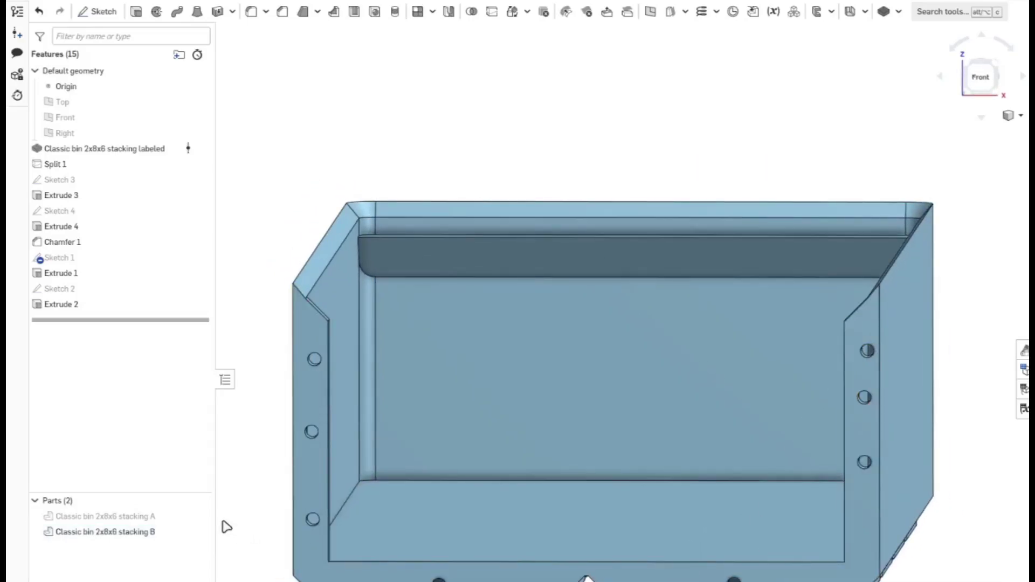
Show Classic bin 2x8x6 stacking A together with part B and view the assembled bin obliquely from above.
{"action": "left_click", "coordinate": [200, 516]}
{"action": "right_click_drag", "start_coordinate": [465, 496], "coordinate": [437, 517]}
{"action": "middle_click_drag", "start_coordinate": [718, 387], "coordinate": [566, 476]}
{"action": "scroll", "coordinate": [570, 481], "scroll_direction": "down", "scroll_amount": 4}
{"action": "right_click_drag", "start_coordinate": [570, 481], "coordinate": [490, 404]}
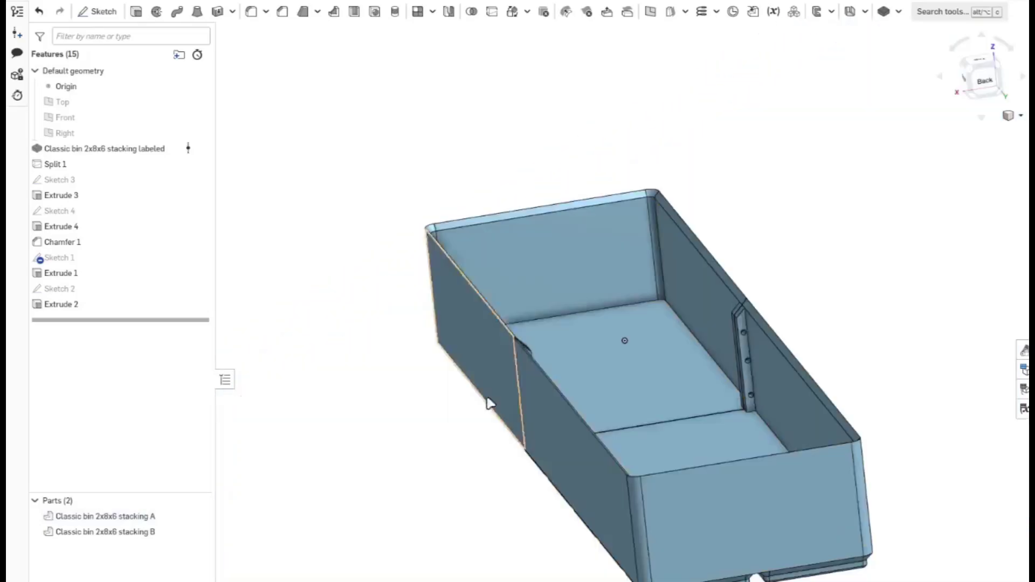
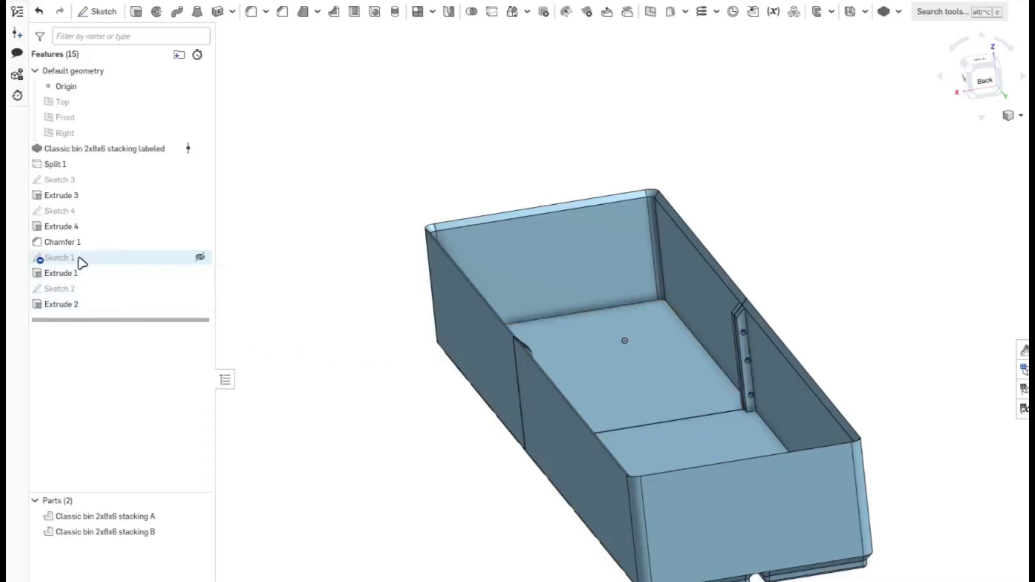
Reopen Sketch 1 in the back view and hide Classic bin 2x8x6 stacking B to expose part A's cut face.
{"action": "left_click", "coordinate": [981, 89]}
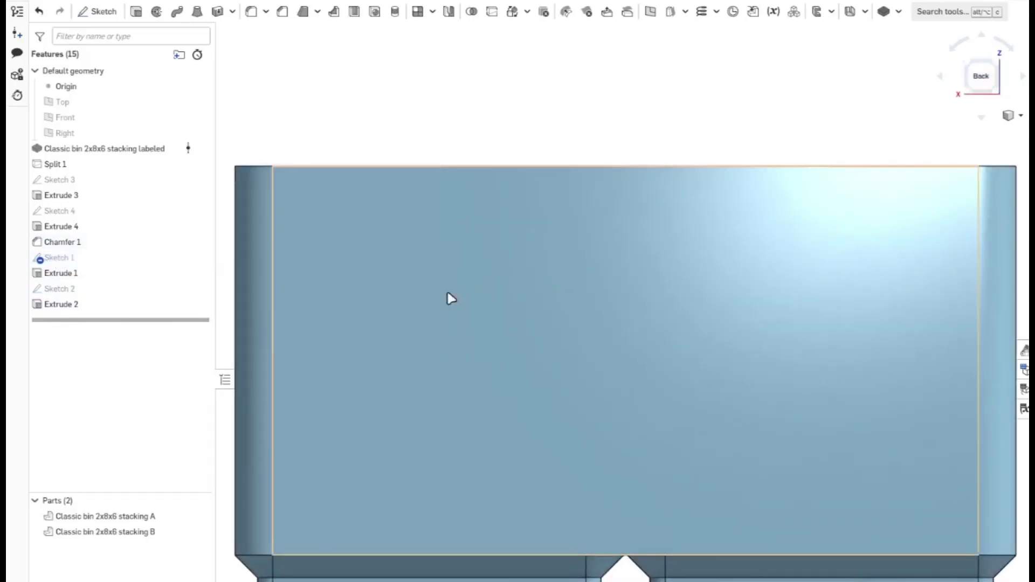
{"action": "double_click", "coordinate": [72, 263]}
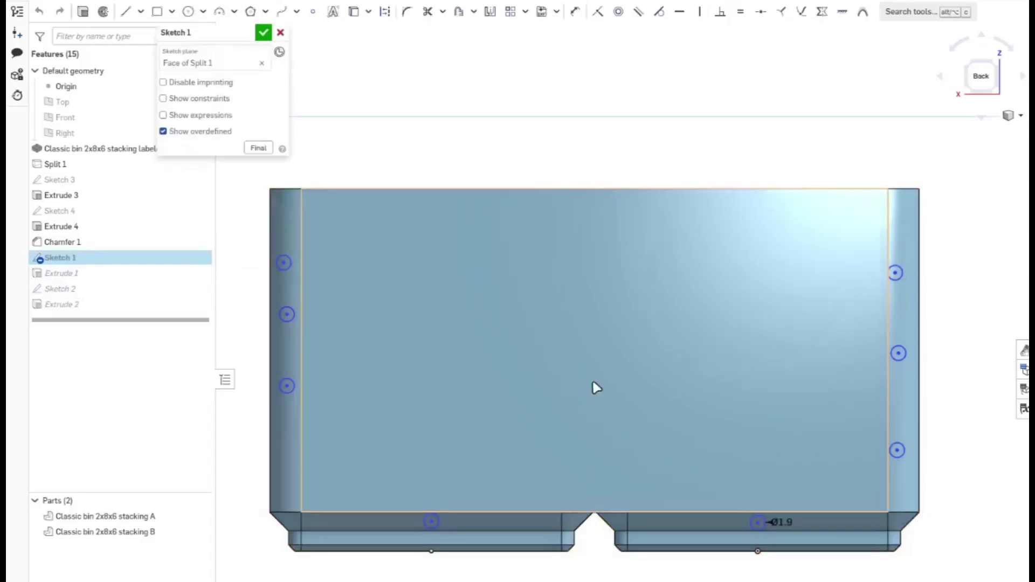
{"action": "right_click", "coordinate": [857, 455]}
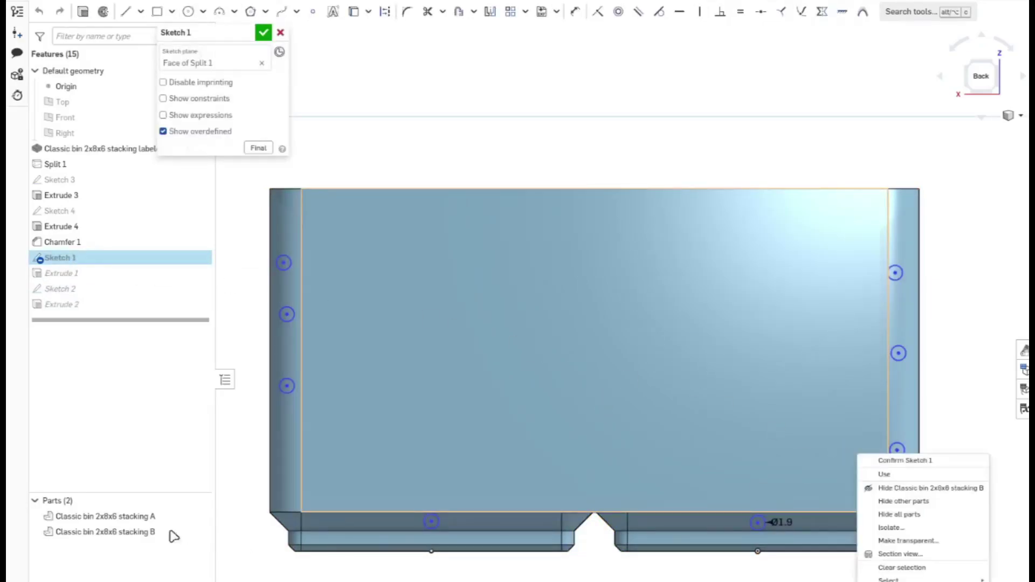
{"action": "left_click", "coordinate": [198, 532]}
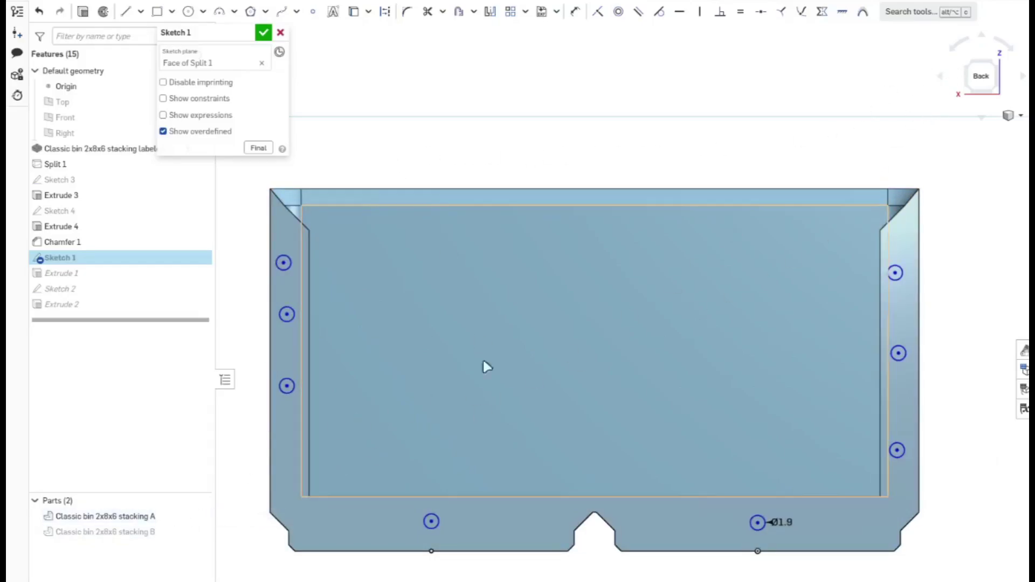
In Sketch 1, draw a vertical construction line from the left inner corner to the base edge and a horizontal line to the outer wall edge.
{"action": "middle_click_drag", "start_coordinate": [570, 453], "coordinate": [618, 426]}
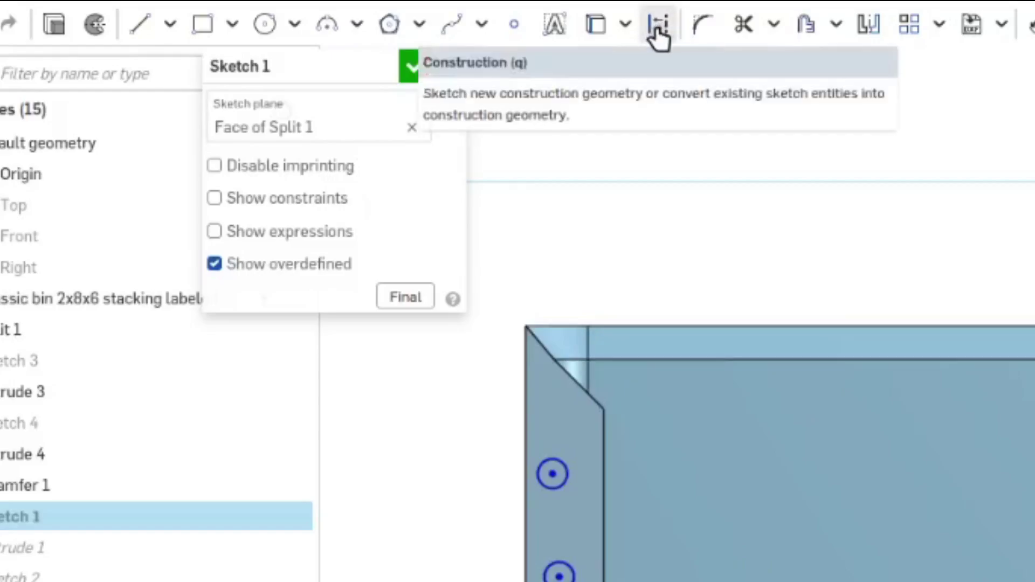
{"action": "left_click", "coordinate": [656, 27]}
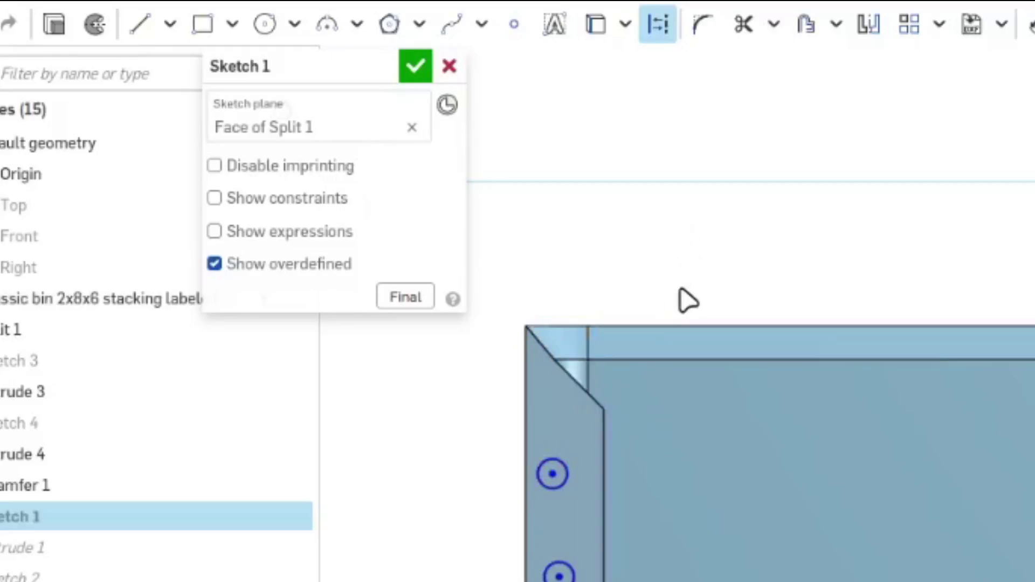
{"action": "left_click", "coordinate": [141, 25]}
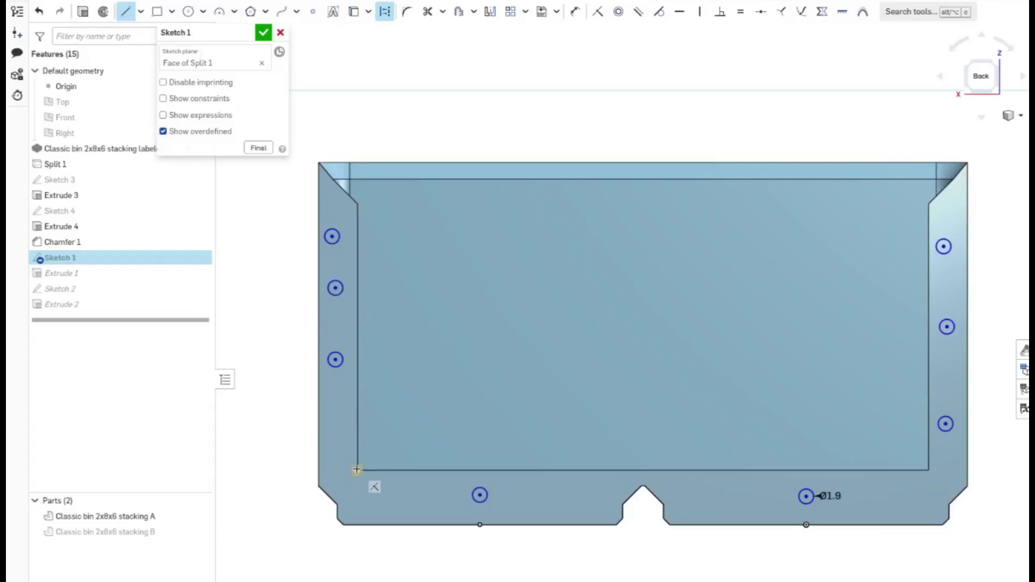
{"action": "left_click", "coordinate": [357, 525]}
{"action": "key", "text": "Escape"}
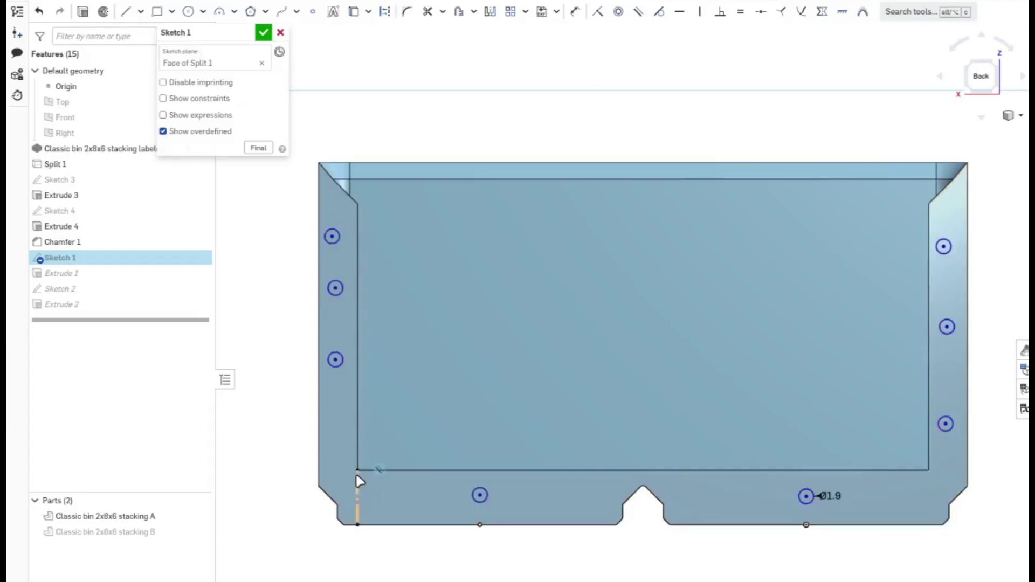
{"action": "key", "text": "l"}
{"action": "left_click", "coordinate": [355, 470]}
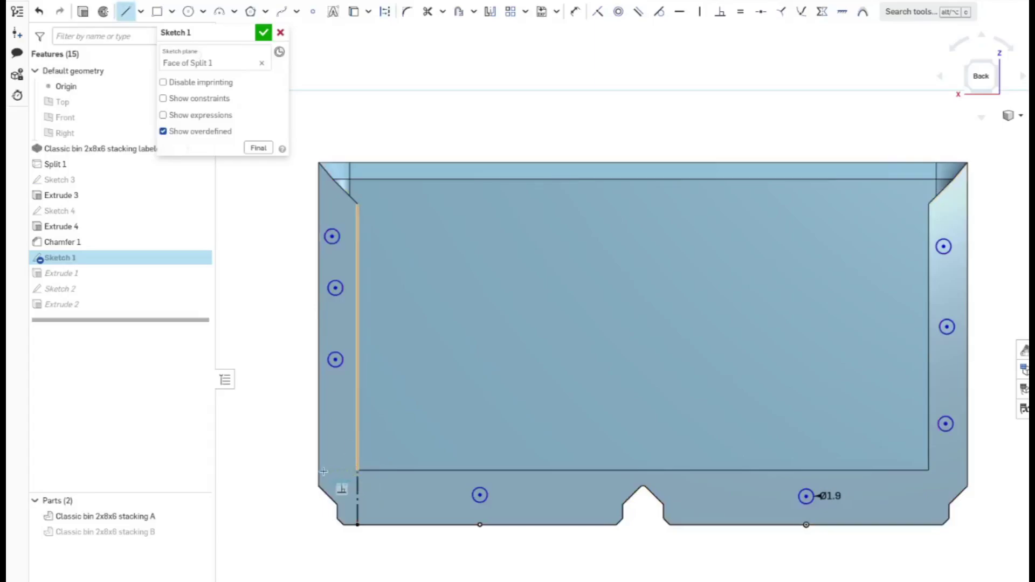
{"action": "left_click", "coordinate": [319, 470]}
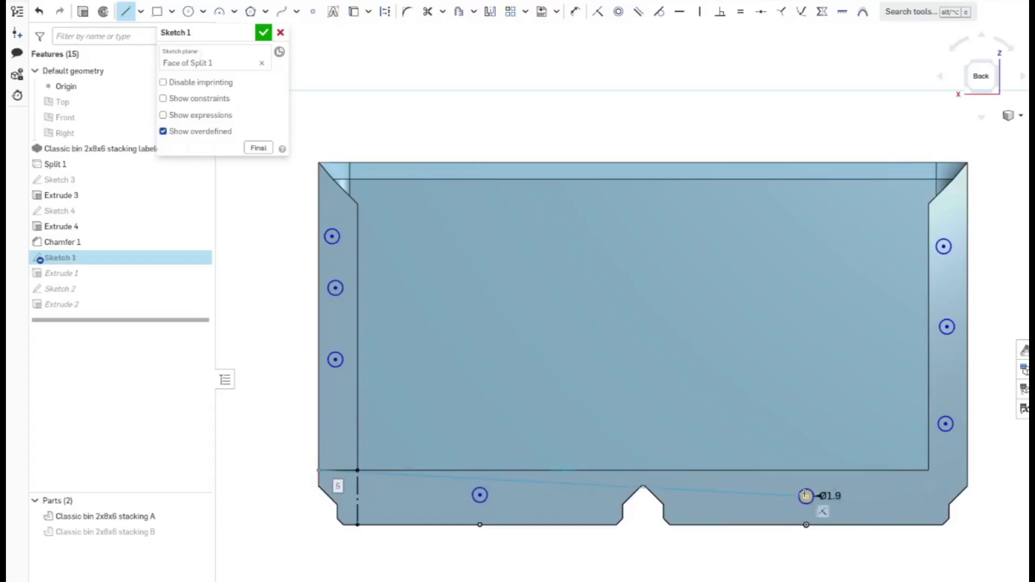
{"action": "key", "text": "Escape"}
Draw a vertical line from the right inner corner to the base edge and a horizontal line from that corner to the outer edge.
{"action": "key", "text": "l"}
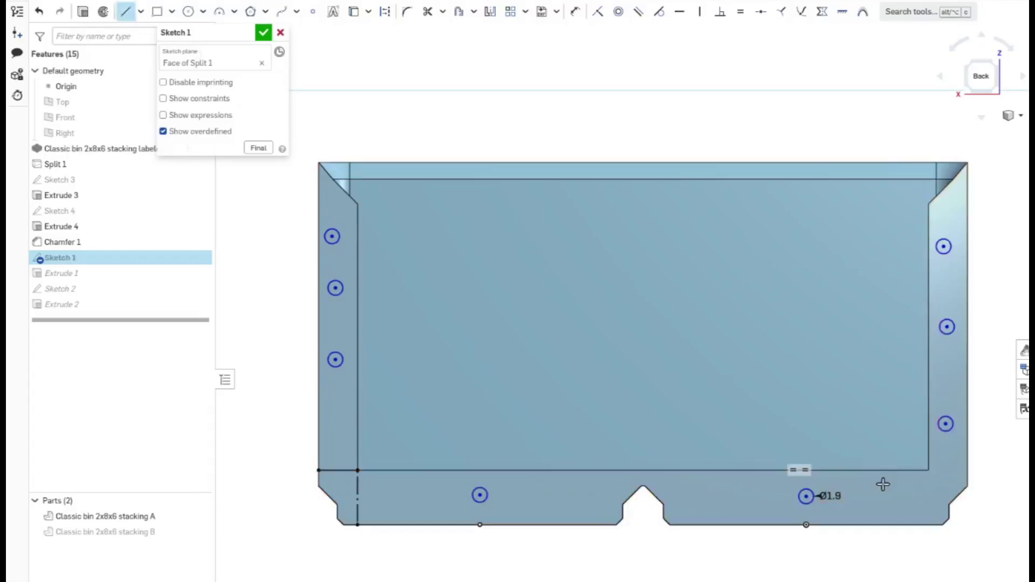
{"action": "left_click", "coordinate": [929, 525]}
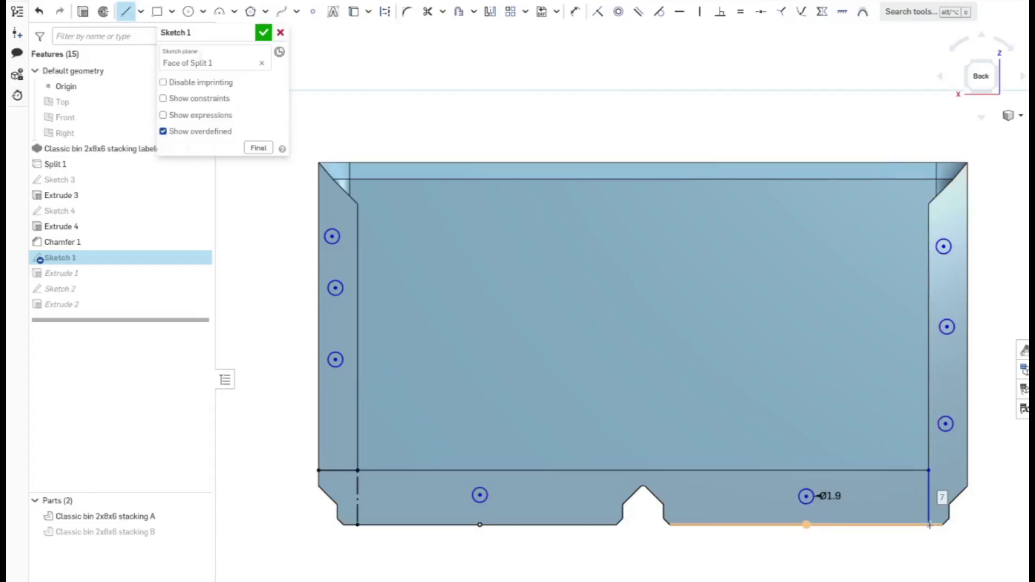
{"action": "left_click", "coordinate": [928, 470]}
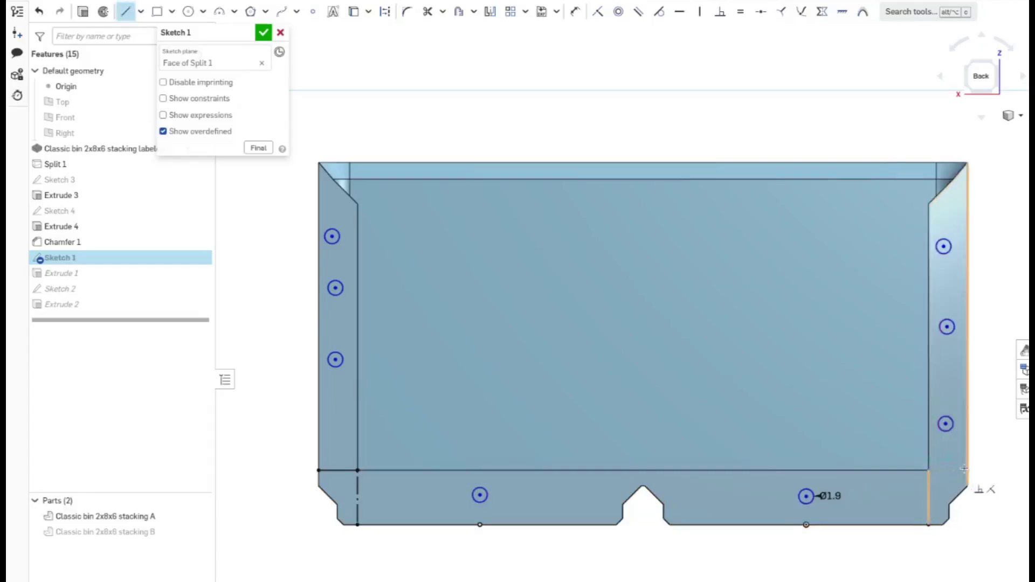
{"action": "left_click", "coordinate": [966, 470]}
{"action": "key", "text": "Escape"}
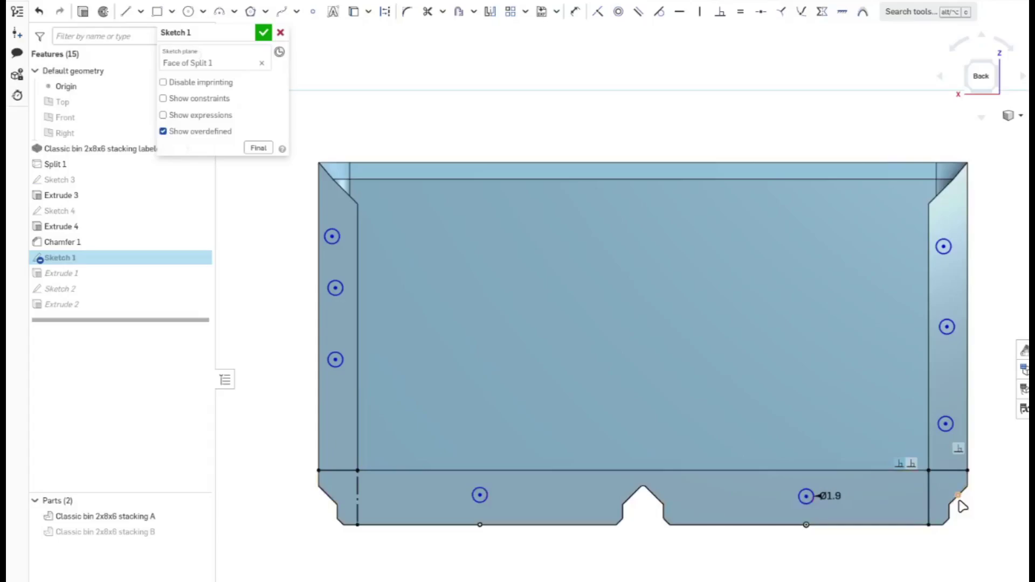
Convert both lines at the right inner corner and the horizontal line at the left inner corner to construction geometry.
{"action": "left_click", "coordinate": [948, 471]}
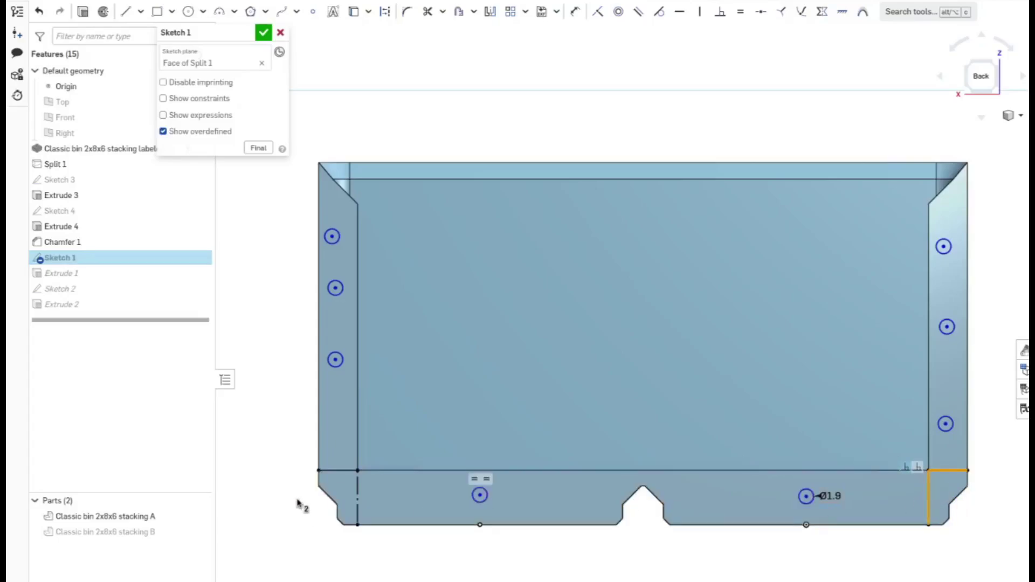
{"action": "left_click", "coordinate": [334, 470]}
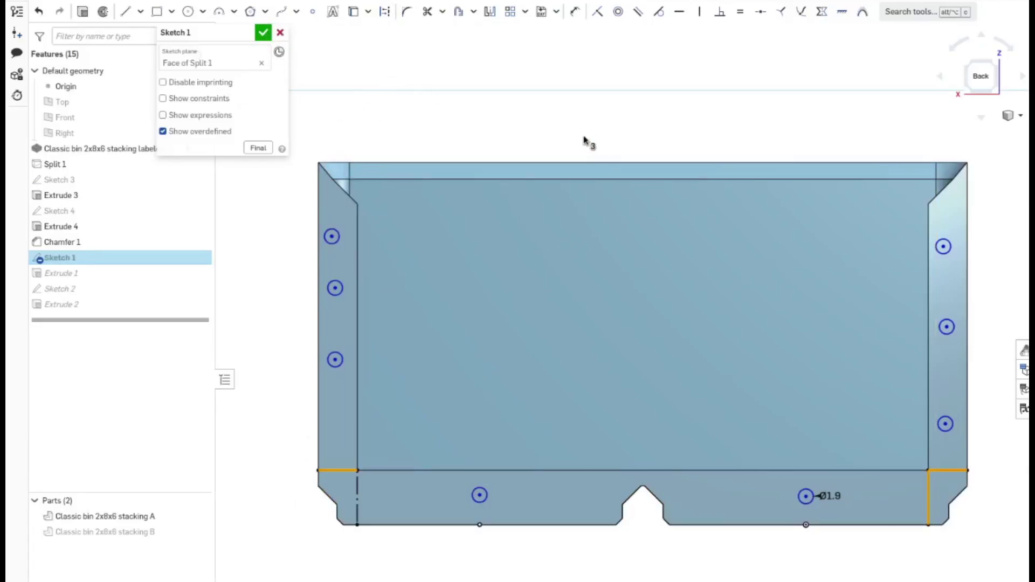
{"action": "key", "text": "q"}
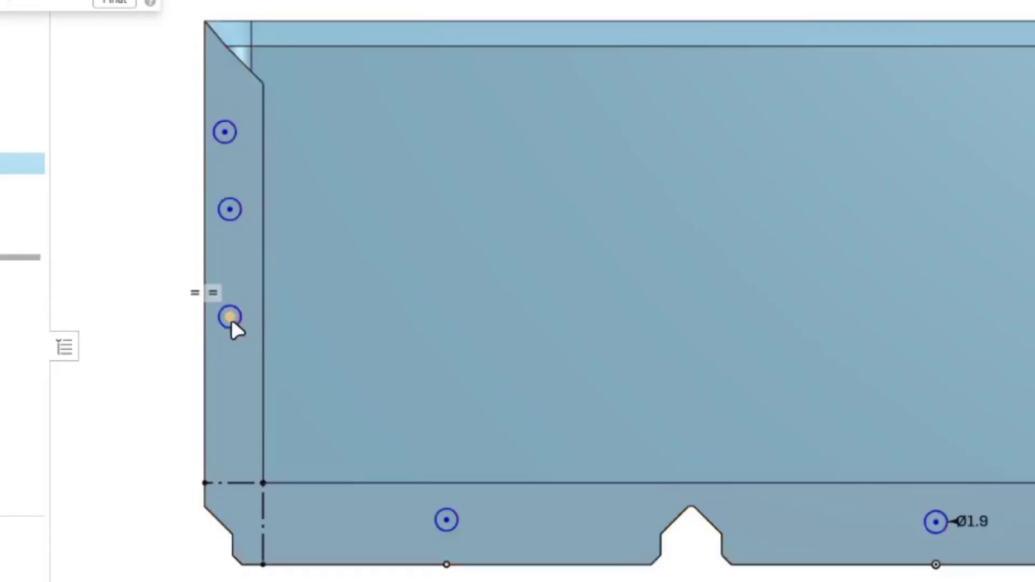
Rearrange the three left rib circles into a vertical column aligned with the midpoint of the horizontal construction line below them.
{"action": "left_click_drag", "start_coordinate": [230, 317], "coordinate": [232, 336]}
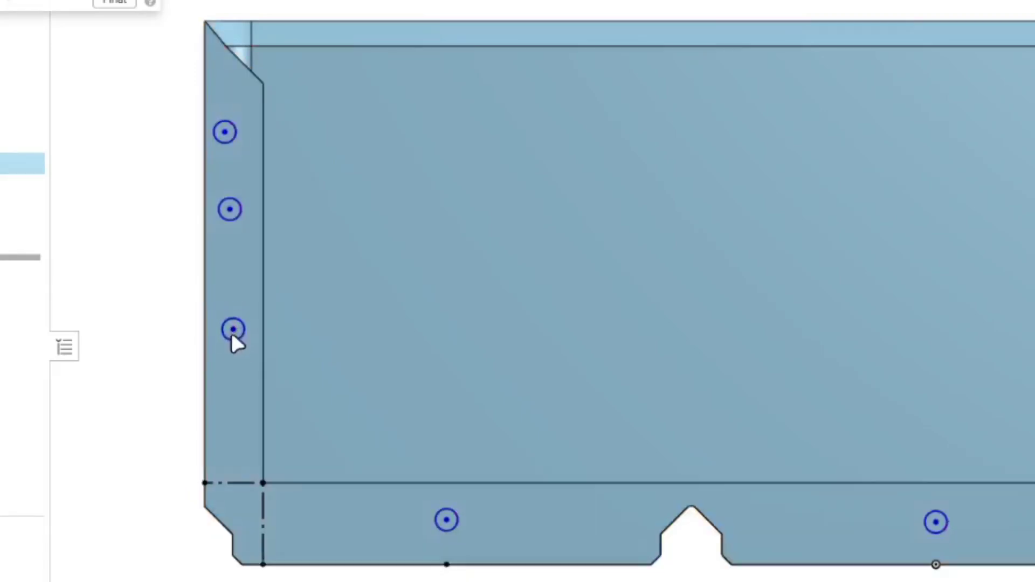
{"action": "left_click_drag", "start_coordinate": [234, 409], "coordinate": [232, 387]}
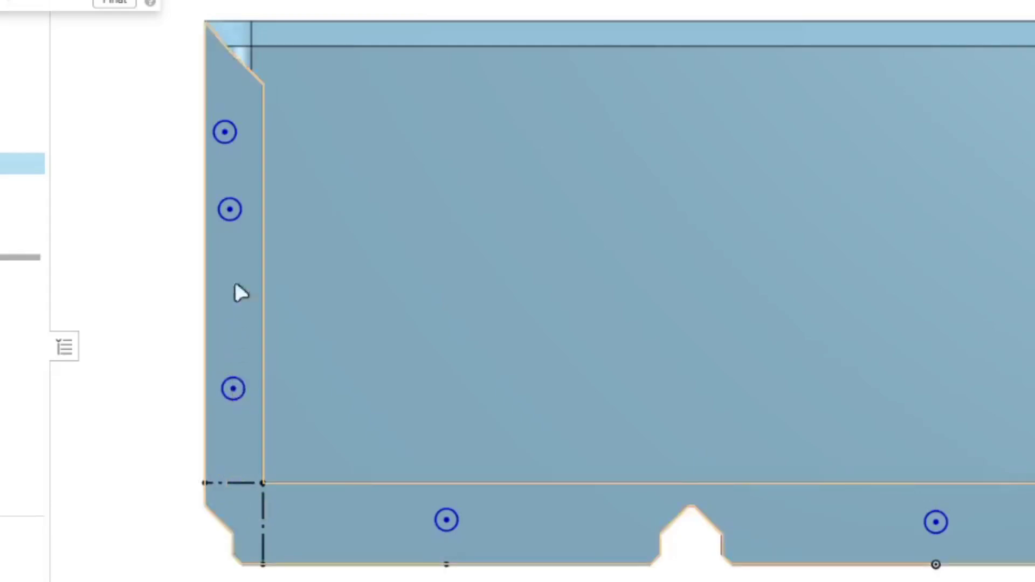
{"action": "left_click_drag", "start_coordinate": [229, 208], "coordinate": [241, 278]}
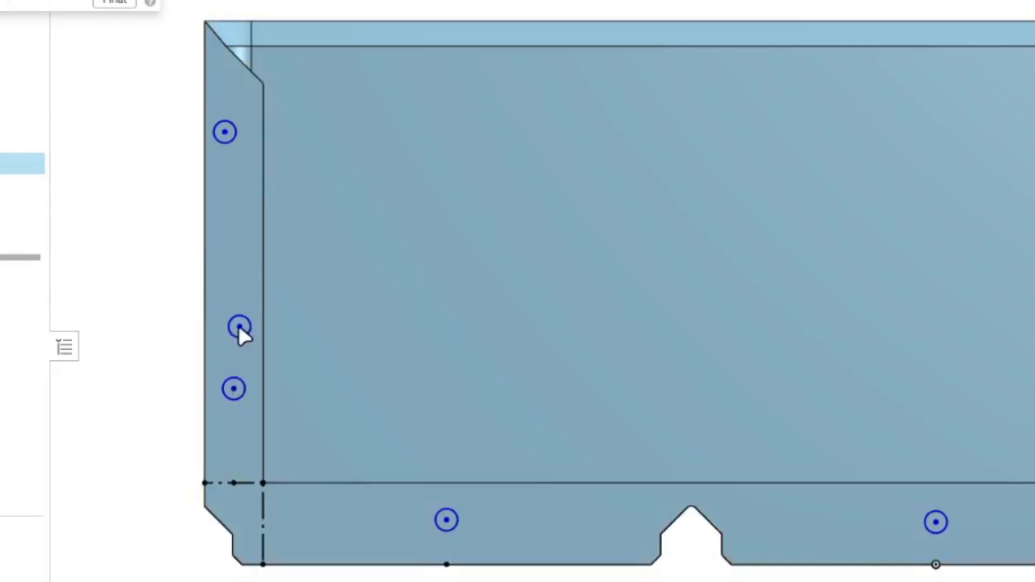
{"action": "left_click_drag", "start_coordinate": [237, 387], "coordinate": [234, 309]}
{"action": "left_click_drag", "start_coordinate": [226, 134], "coordinate": [238, 248]}
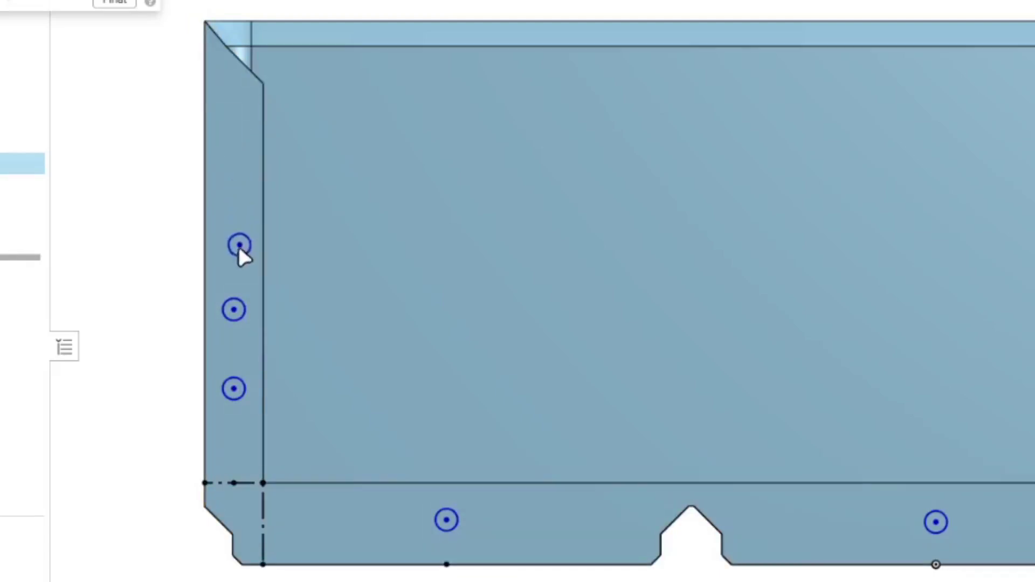
{"action": "left_click_drag", "start_coordinate": [235, 306], "coordinate": [232, 193]}
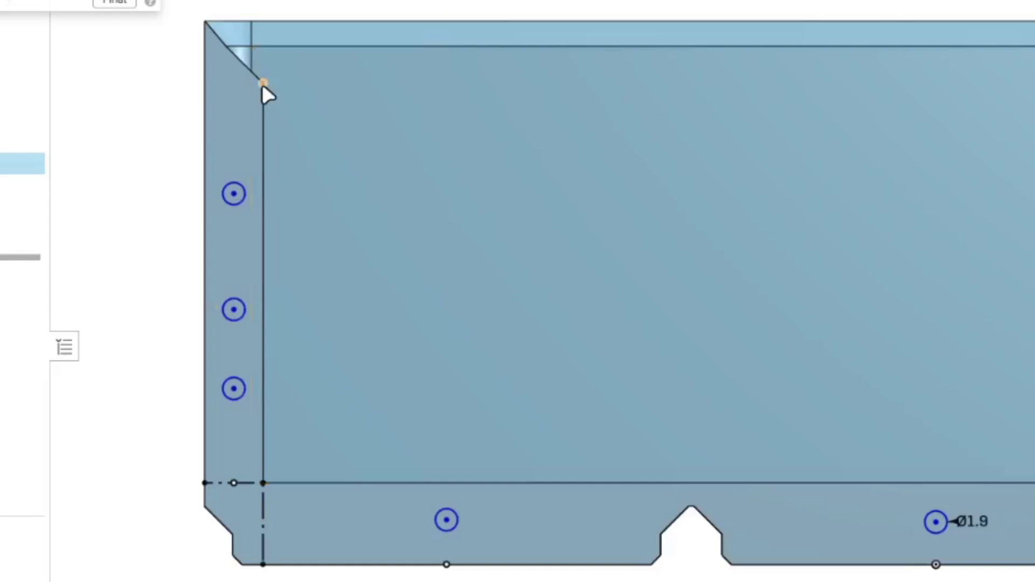
Draw a horizontal construction line across the left rib, starting at the midpoint of its inner vertical edge.
{"action": "left_click", "coordinate": [262, 99]}
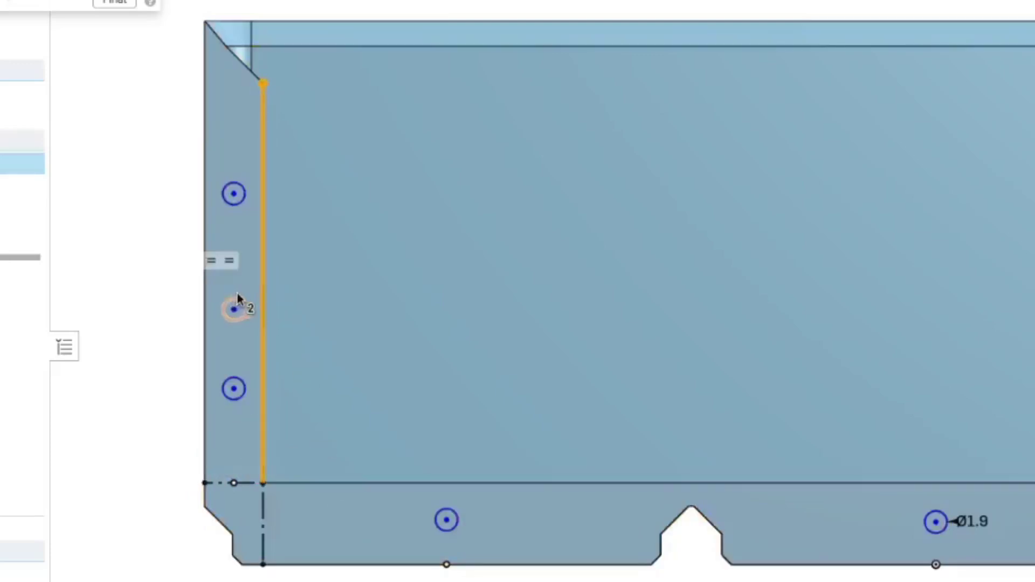
{"action": "key", "text": "Escape"}
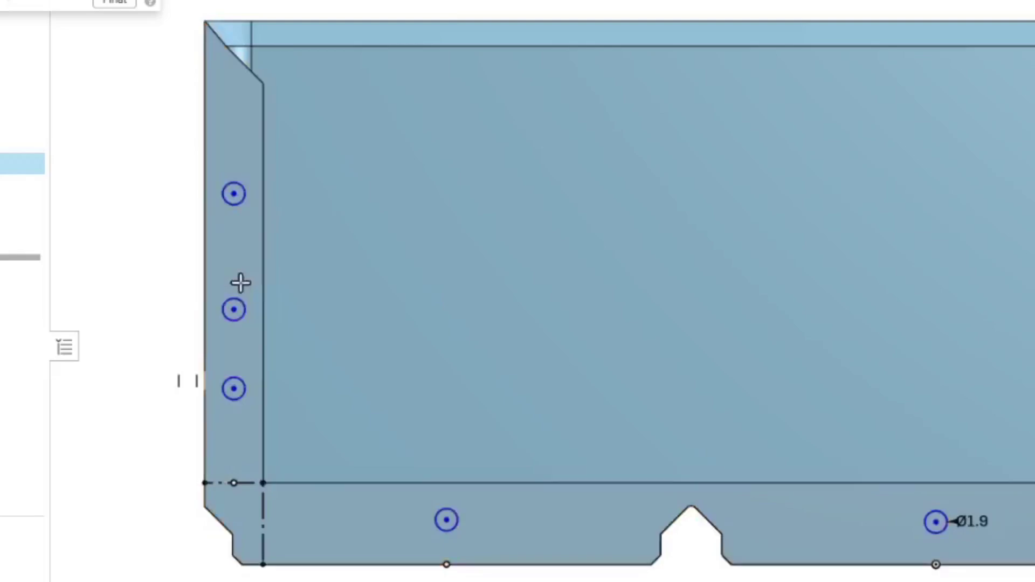
{"action": "left_click", "coordinate": [261, 284]}
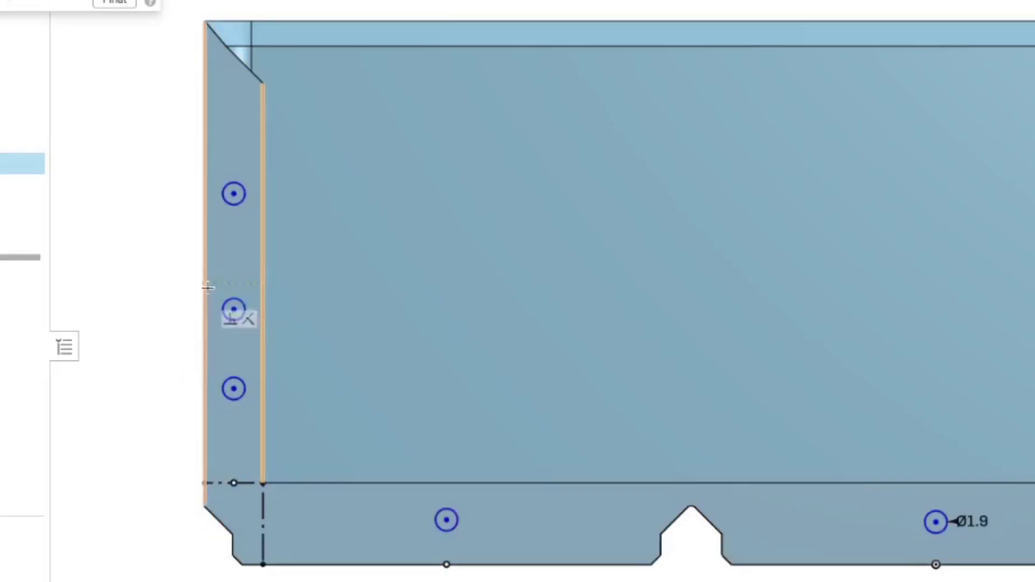
{"action": "left_click", "coordinate": [206, 284]}
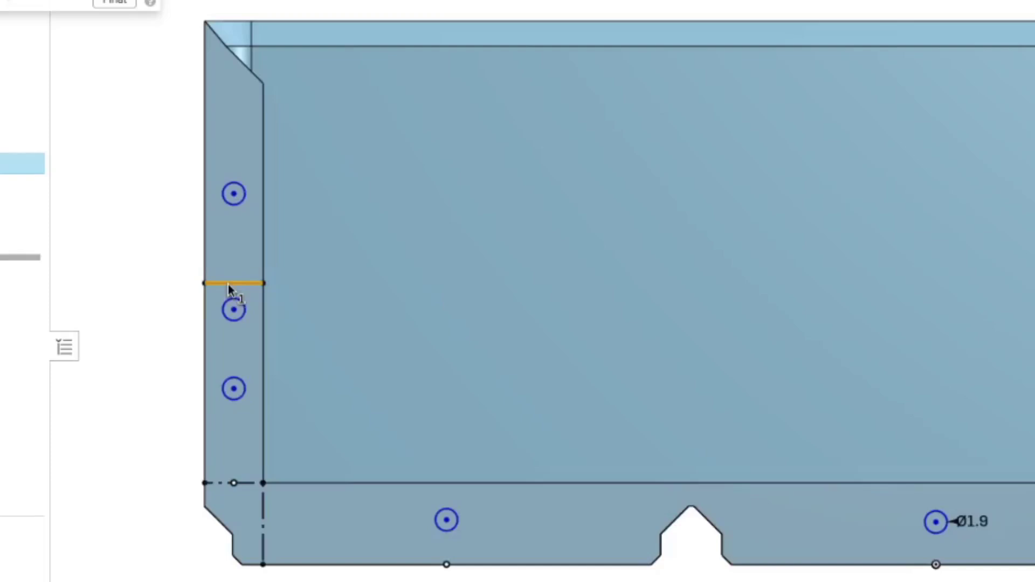
{"action": "left_click", "coordinate": [228, 283]}
{"action": "key", "text": "q"}
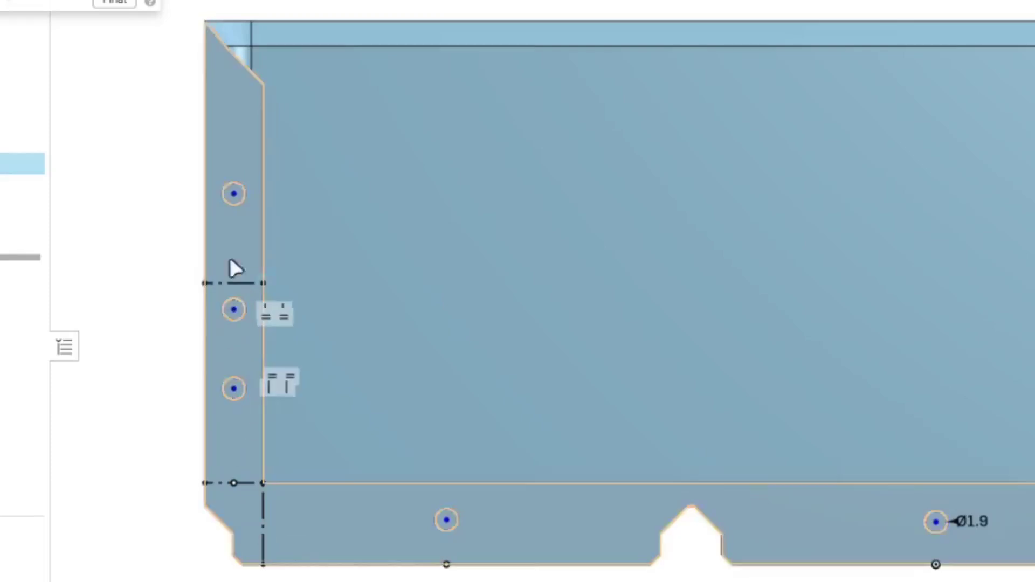
Snap the middle left rib circle to the midpoint of the new construction line and reposition the upper circle in the column above it.
{"action": "left_click_drag", "start_coordinate": [231, 194], "coordinate": [234, 104]}
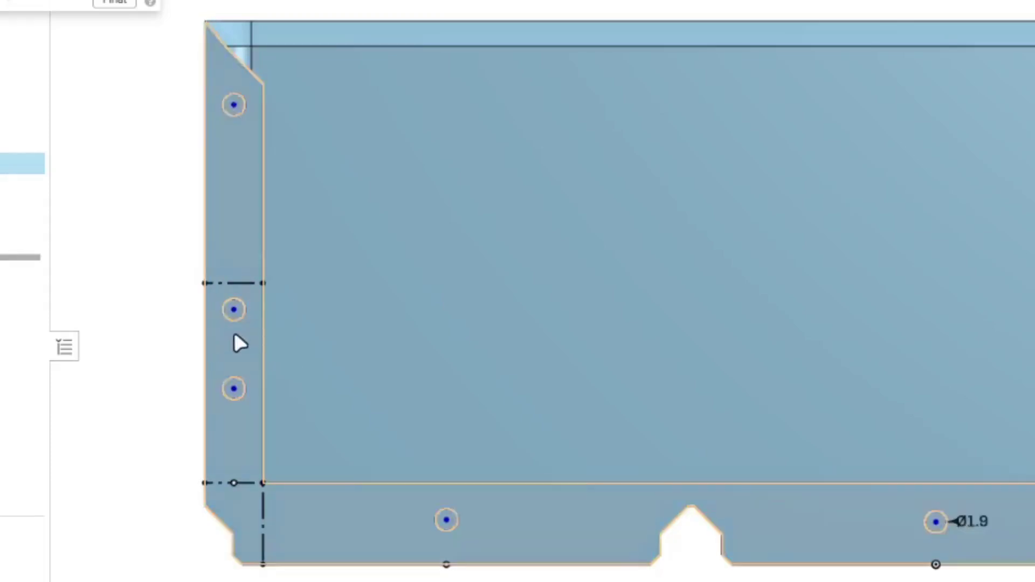
{"action": "left_click_drag", "start_coordinate": [231, 308], "coordinate": [233, 283]}
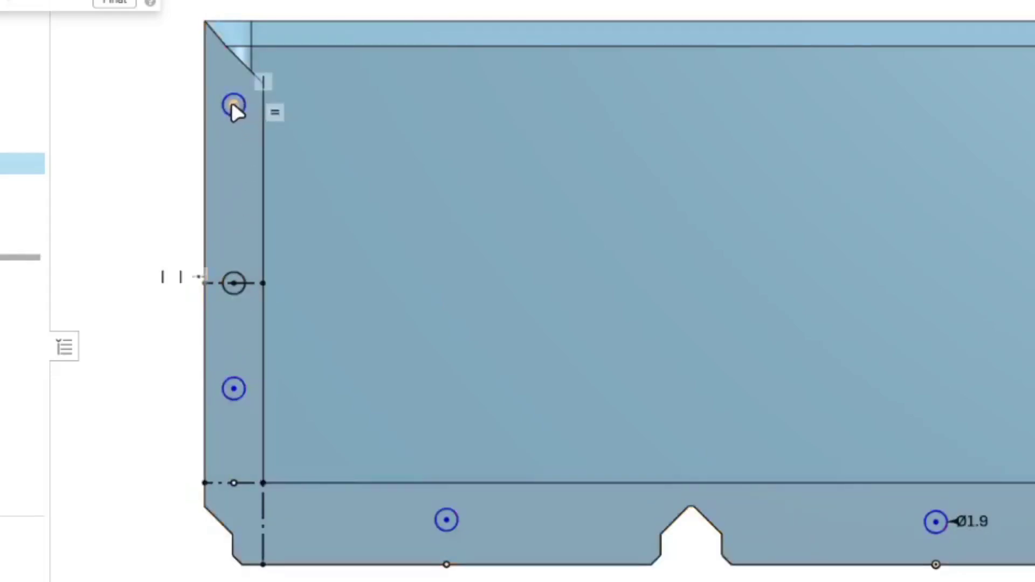
{"action": "left_click_drag", "start_coordinate": [234, 105], "coordinate": [233, 172]}
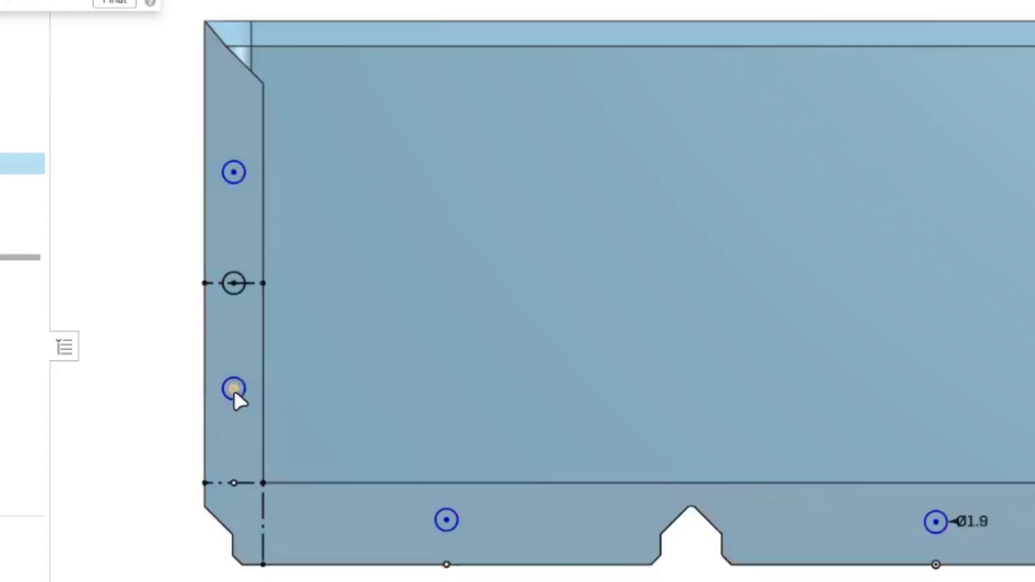
{"action": "left_click", "coordinate": [263, 231]}
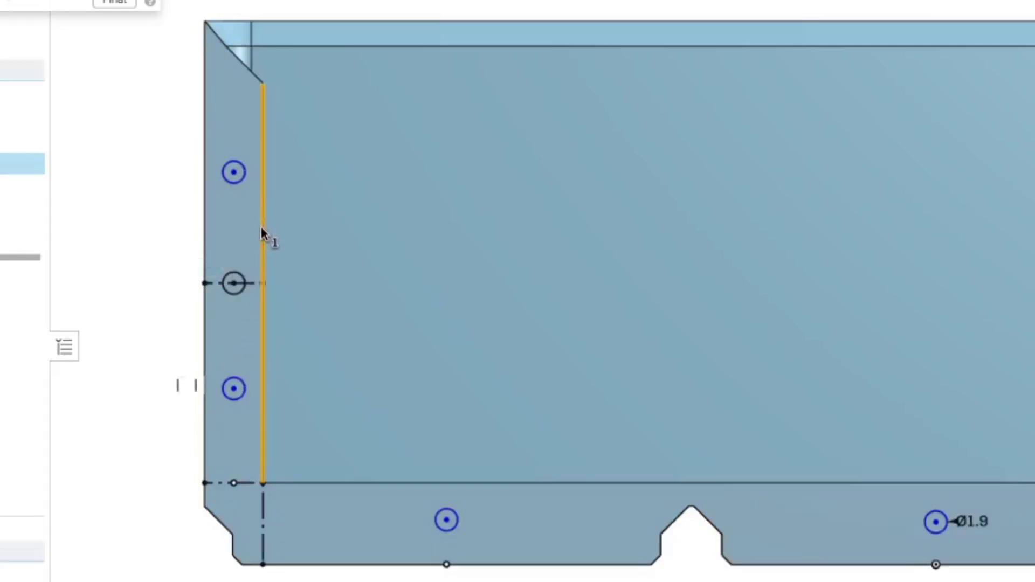
{"action": "key", "text": "Escape"}
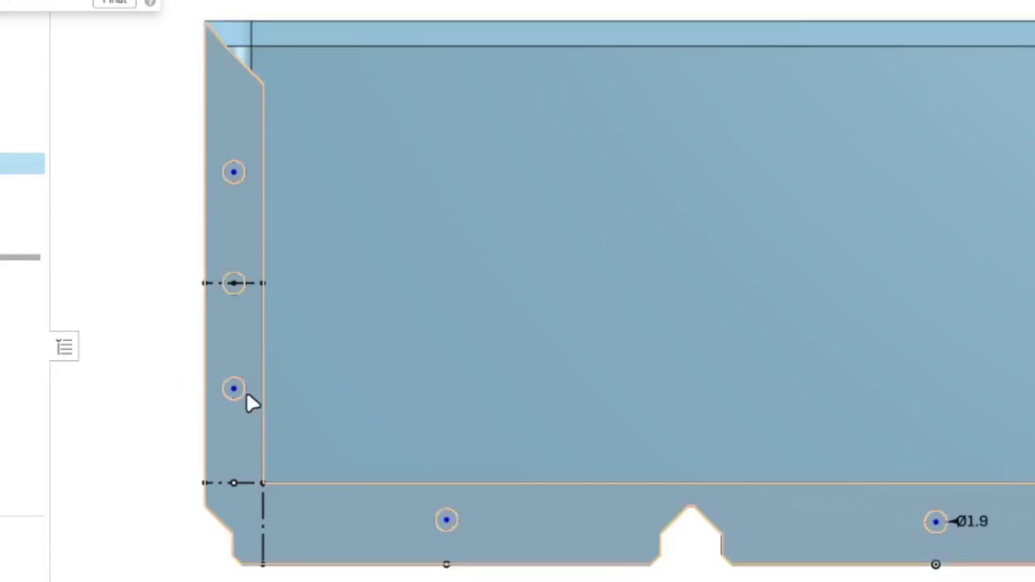
Make the upper and lower left rib circles symmetric about the horizontal construction line through the middle circle.
{"action": "left_click", "coordinate": [234, 388]}
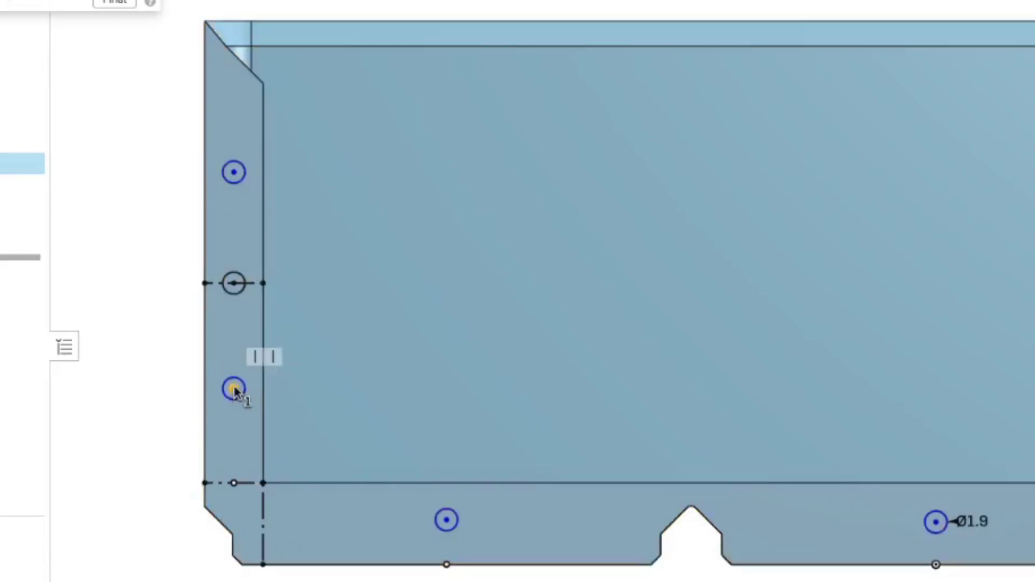
{"action": "left_click", "coordinate": [254, 284]}
{"action": "left_click", "coordinate": [235, 178]}
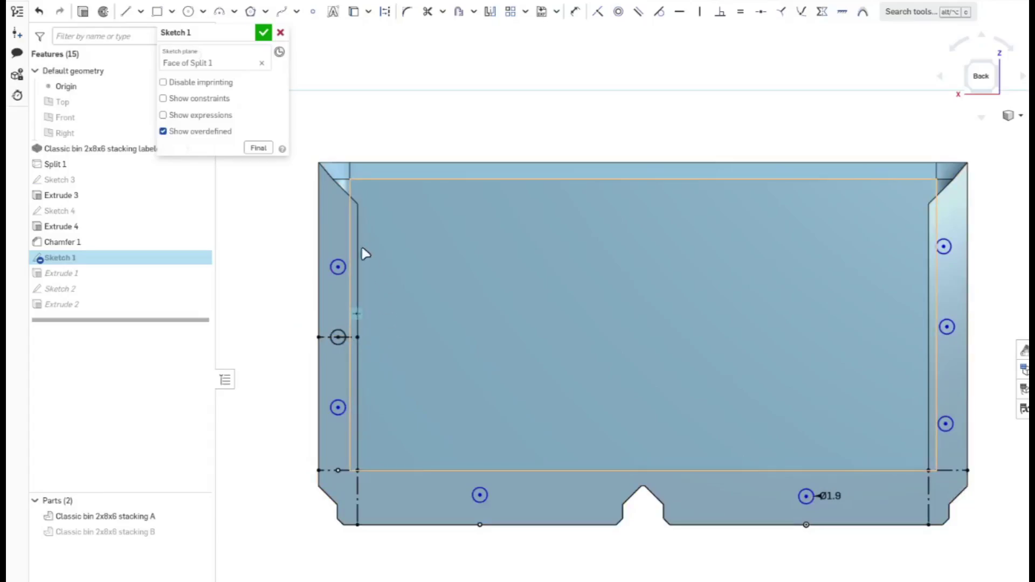
Dimension the vertical distance between the upper and lower left rib circle centers as 20 mm.
{"action": "key", "text": "u"}
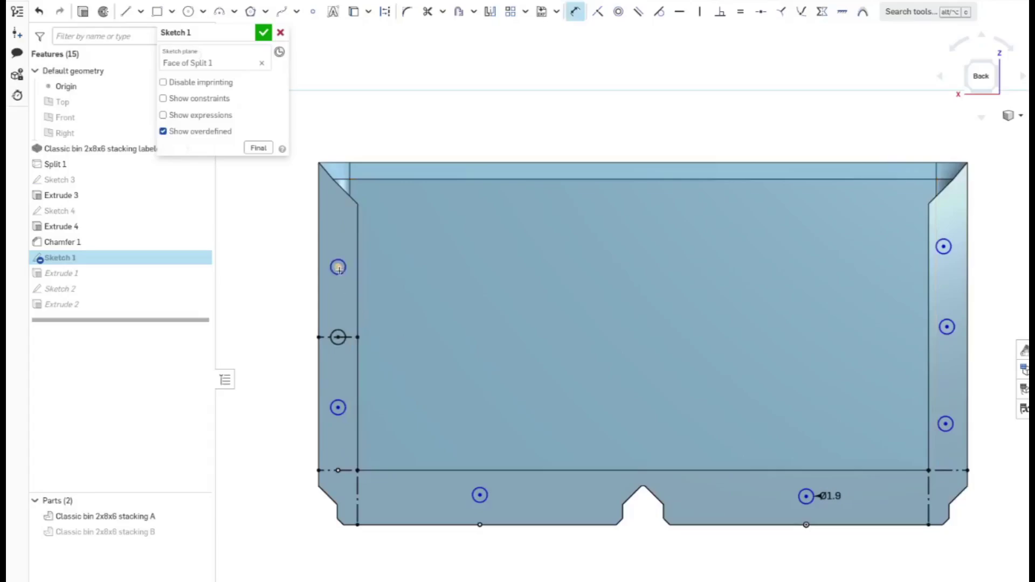
{"action": "left_click", "coordinate": [338, 249]}
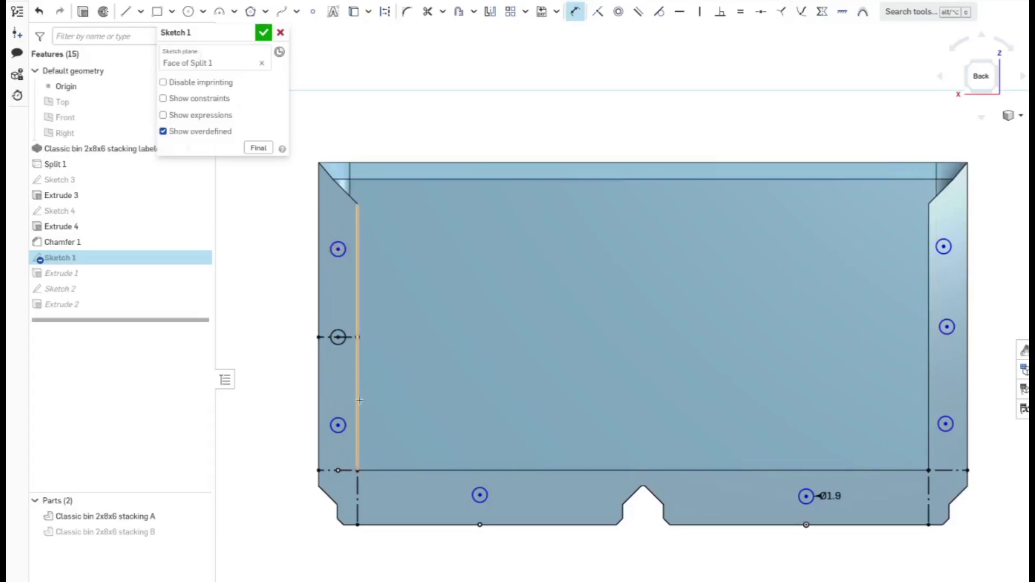
{"action": "left_click", "coordinate": [338, 425]}
{"action": "left_click", "coordinate": [415, 342]}
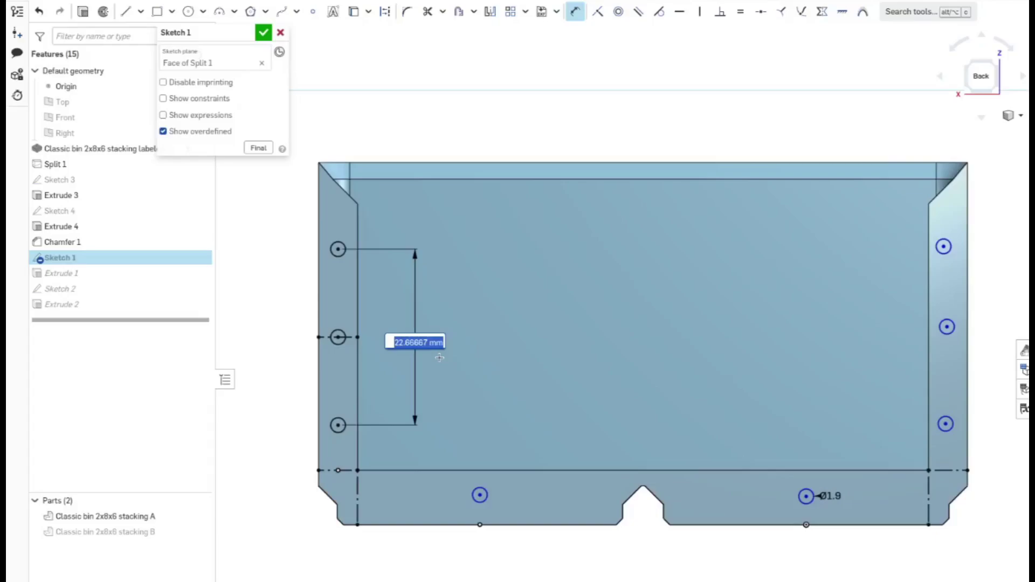
{"action": "type", "text": "20"}
{"action": "key", "text": "Return"}
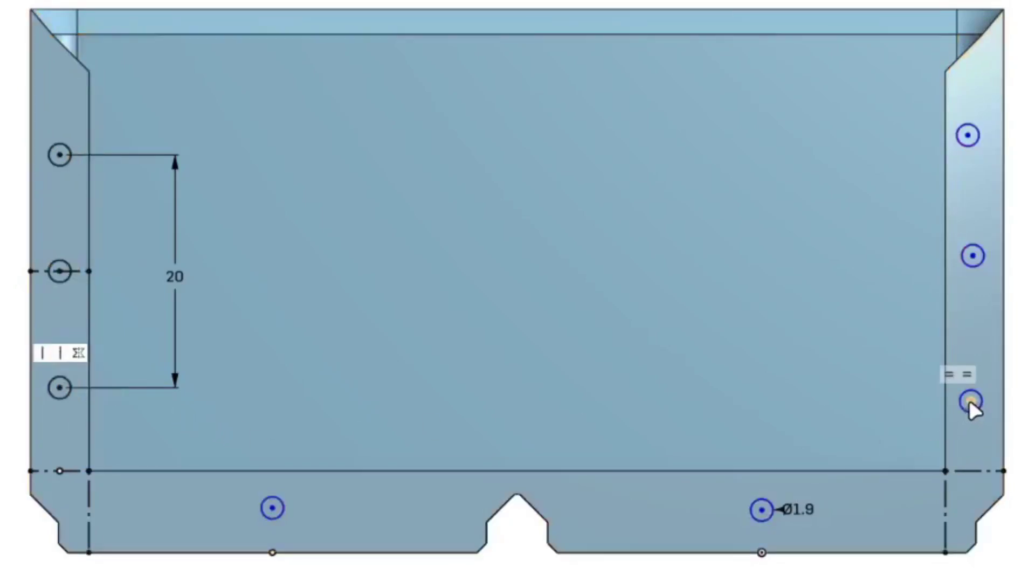
Align the three right rib circles above the midpoint of the lower right construction line, level with their left rib counterparts.
{"action": "mouse_move", "coordinate": [970, 399]}
{"action": "left_mouse_down"}
{"action": "mouse_move", "coordinate": [400, 420]}
{"action": "mouse_move", "coordinate": [34, 410]}
{"action": "mouse_move", "coordinate": [60, 389]}
{"action": "mouse_move", "coordinate": [968, 381]}
{"action": "mouse_move", "coordinate": [980, 456]}
{"action": "left_mouse_up"}
{"action": "left_click_drag", "start_coordinate": [877, 377], "coordinate": [835, 372]}
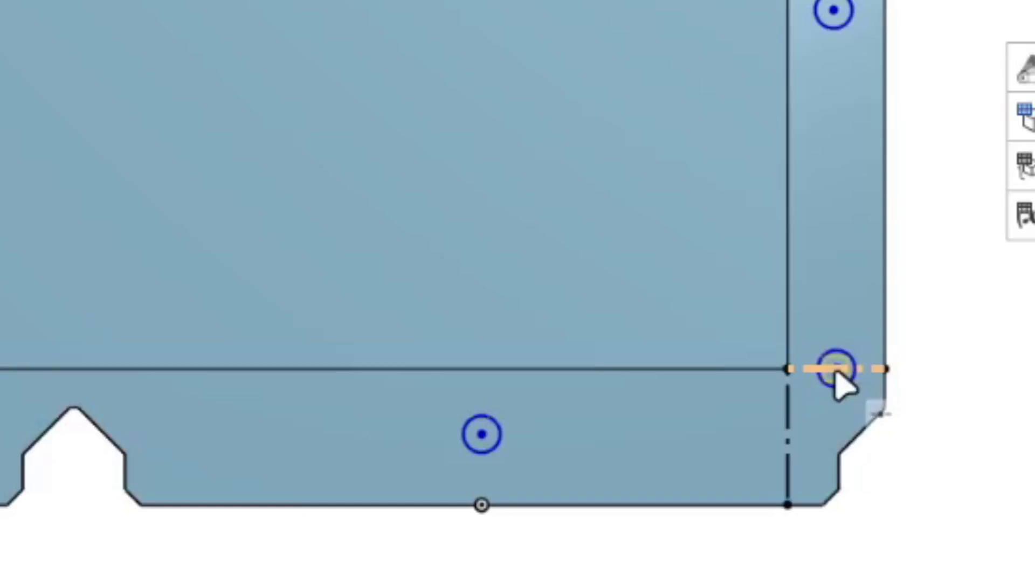
{"action": "left_click_drag", "start_coordinate": [835, 372], "coordinate": [972, 384]}
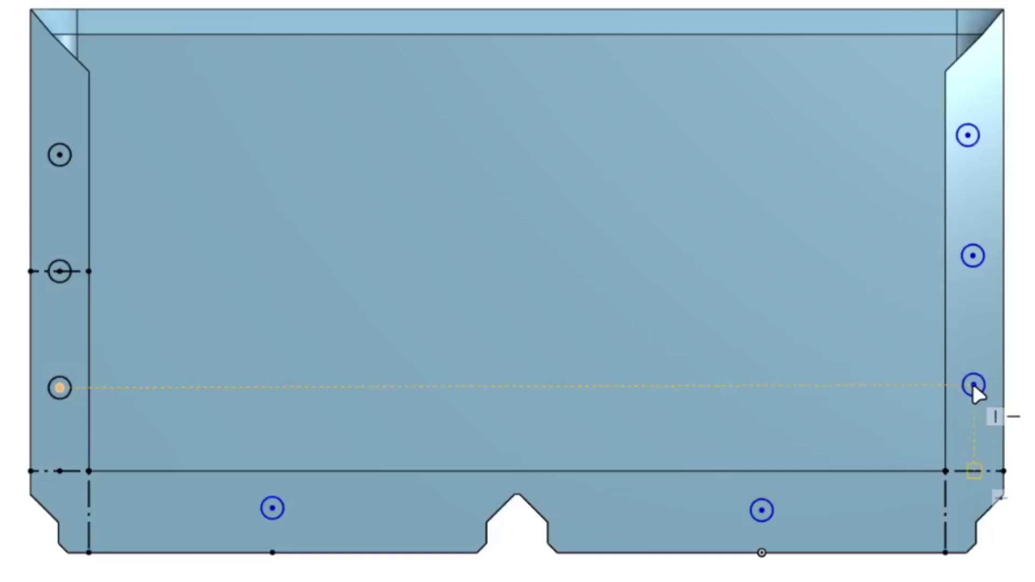
{"action": "left_click_drag", "start_coordinate": [972, 383], "coordinate": [973, 385]}
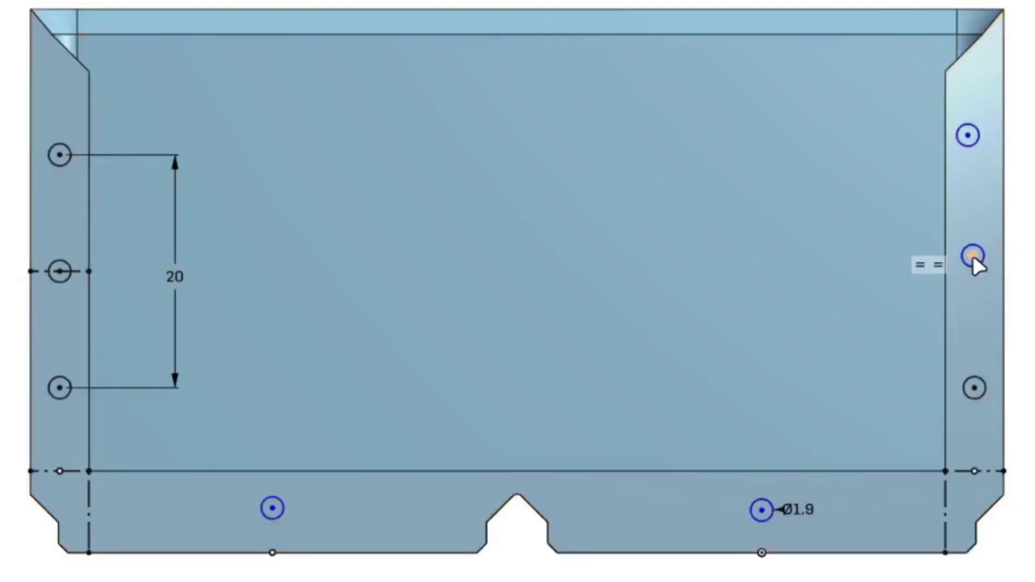
{"action": "mouse_move", "coordinate": [973, 256]}
{"action": "left_mouse_down"}
{"action": "mouse_move", "coordinate": [980, 319]}
{"action": "mouse_move", "coordinate": [68, 273]}
{"action": "mouse_move", "coordinate": [1021, 274]}
{"action": "mouse_move", "coordinate": [961, 275]}
{"action": "mouse_move", "coordinate": [987, 351]}
{"action": "mouse_move", "coordinate": [973, 386]}
{"action": "mouse_move", "coordinate": [973, 257]}
{"action": "mouse_move", "coordinate": [974, 289]}
{"action": "mouse_move", "coordinate": [415, 265]}
{"action": "mouse_move", "coordinate": [93, 267]}
{"action": "mouse_move", "coordinate": [973, 280]}
{"action": "left_mouse_up"}
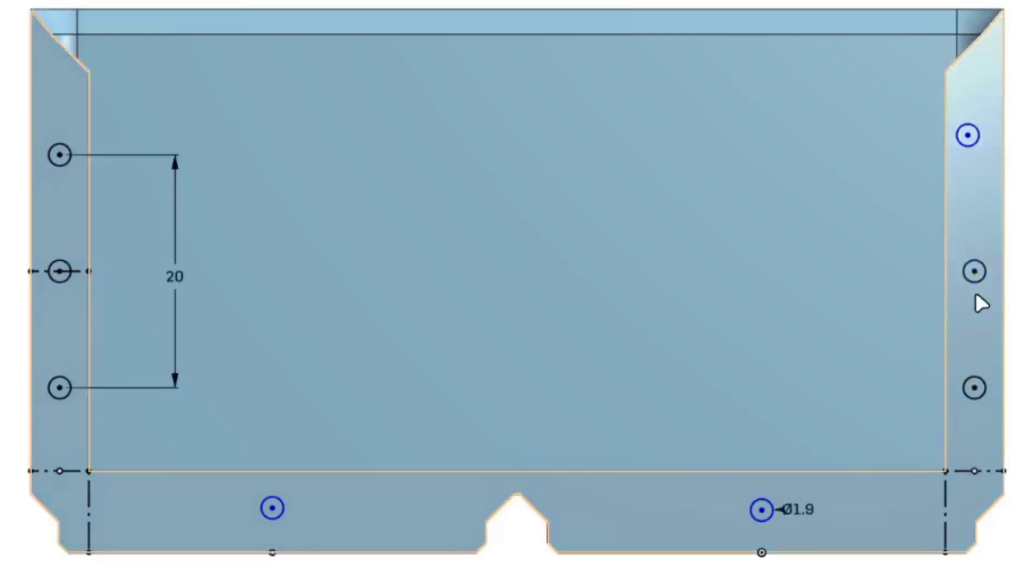
{"action": "mouse_move", "coordinate": [968, 136]}
{"action": "left_mouse_down"}
{"action": "mouse_move", "coordinate": [986, 211]}
{"action": "mouse_move", "coordinate": [975, 273]}
{"action": "mouse_move", "coordinate": [99, 158]}
{"action": "mouse_move", "coordinate": [63, 163]}
{"action": "mouse_move", "coordinate": [864, 167]}
{"action": "mouse_move", "coordinate": [971, 153]}
{"action": "left_mouse_up"}
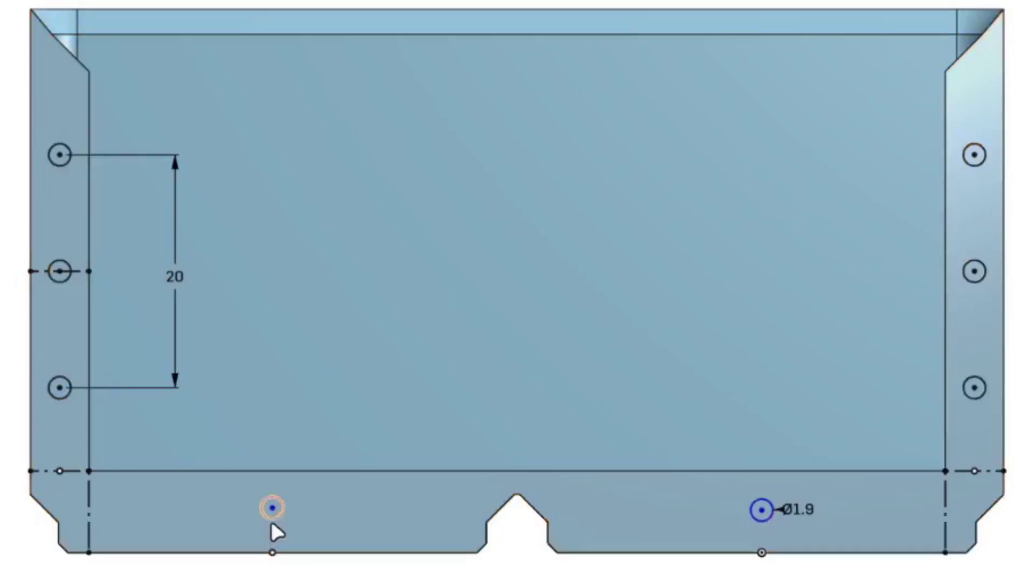
Align the bottom rib's right circle vertically with the lower edge's midpoint and horizontally with the right vertical construction line's midpoint.
{"action": "mouse_move", "coordinate": [271, 509]}
{"action": "left_mouse_down"}
{"action": "mouse_move", "coordinate": [281, 515]}
{"action": "mouse_move", "coordinate": [279, 559]}
{"action": "mouse_move", "coordinate": [284, 513]}
{"action": "left_mouse_up"}
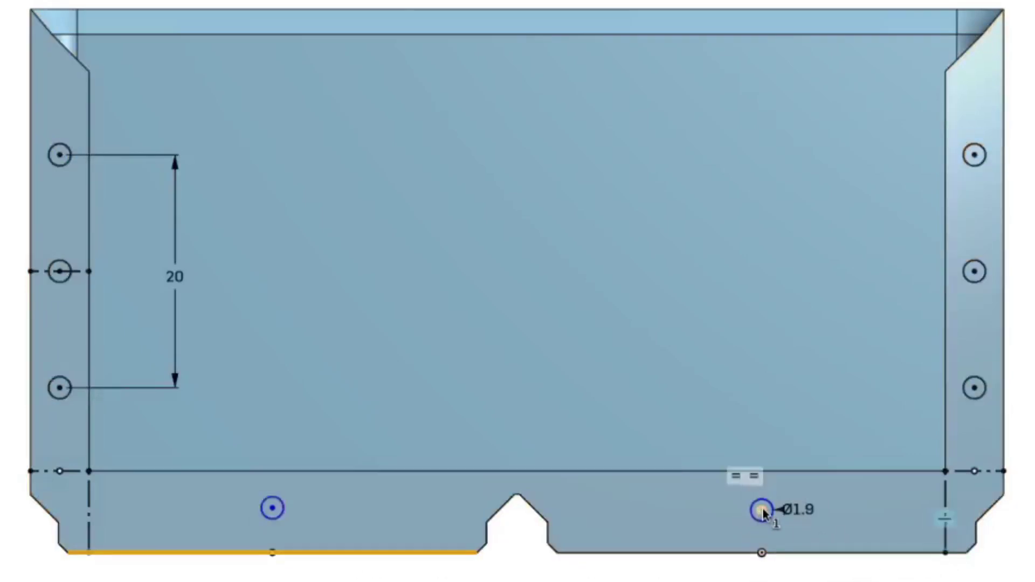
{"action": "mouse_move", "coordinate": [760, 513]}
{"action": "left_mouse_down"}
{"action": "mouse_move", "coordinate": [763, 545]}
{"action": "mouse_move", "coordinate": [762, 513]}
{"action": "left_mouse_up"}
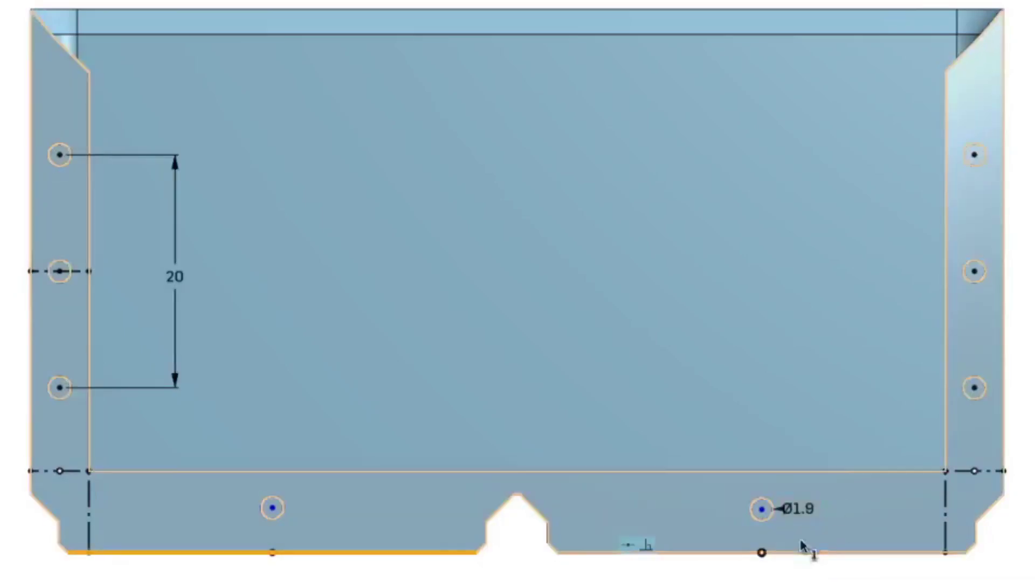
{"action": "mouse_move", "coordinate": [762, 510]}
{"action": "left_mouse_down"}
{"action": "mouse_move", "coordinate": [946, 516]}
{"action": "mouse_move", "coordinate": [764, 525]}
{"action": "left_mouse_up"}
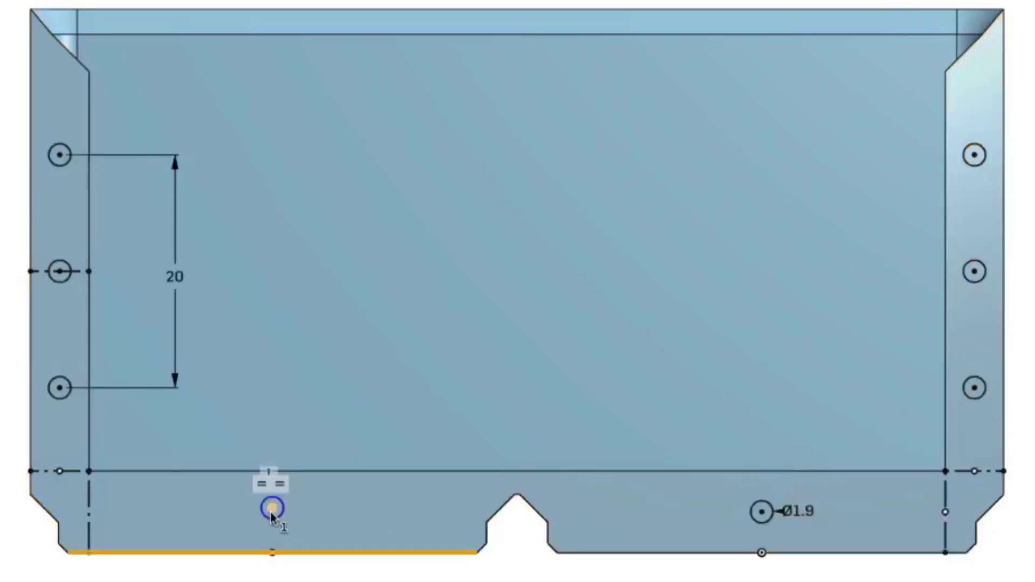
{"action": "mouse_move", "coordinate": [273, 509]}
{"action": "left_mouse_down"}
{"action": "mouse_move", "coordinate": [92, 514]}
{"action": "mouse_move", "coordinate": [271, 510]}
{"action": "mouse_move", "coordinate": [275, 523]}
{"action": "left_mouse_up"}
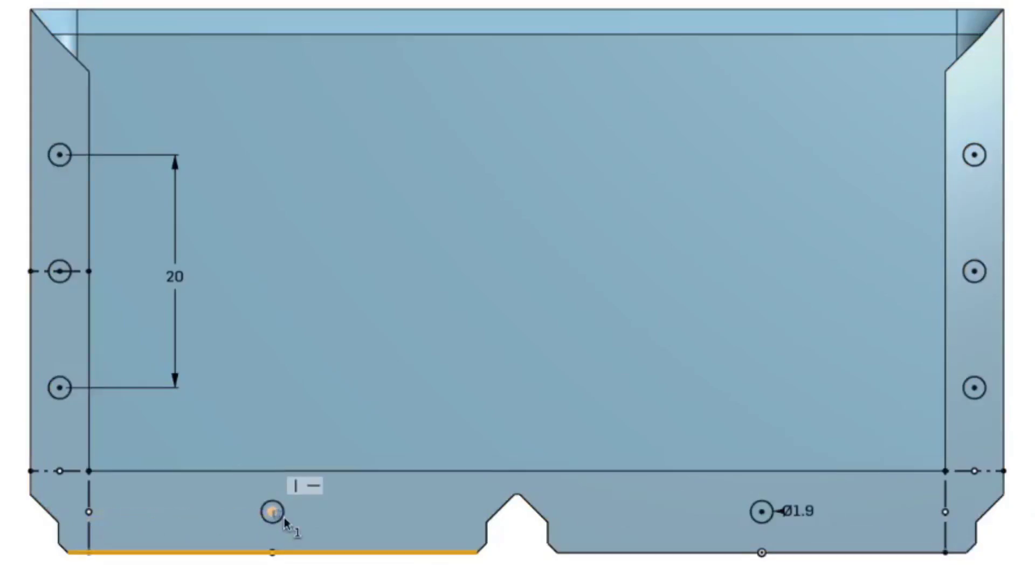
{"action": "left_click", "coordinate": [88, 512]}
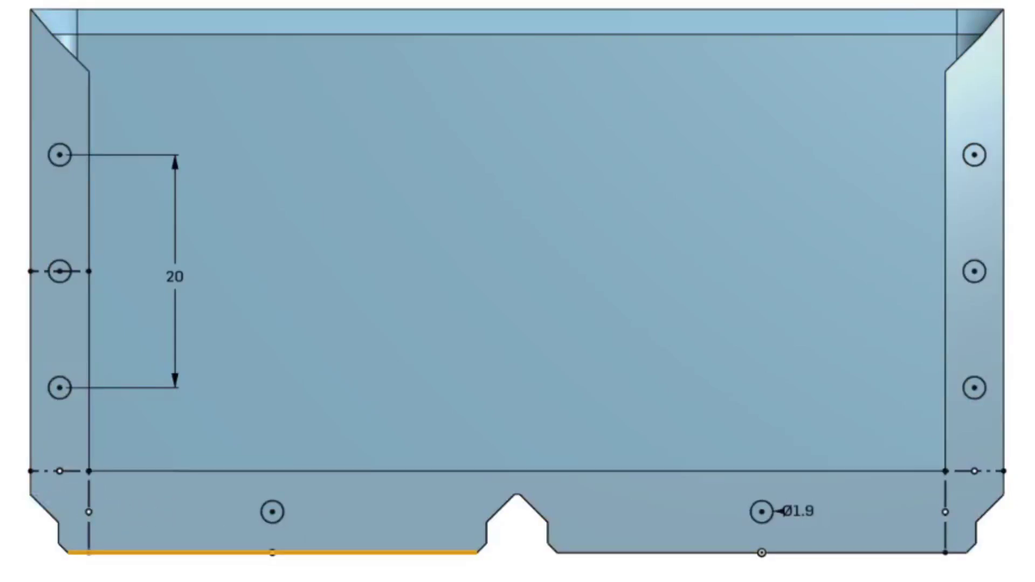
{"action": "key", "text": "ctrl+z"}
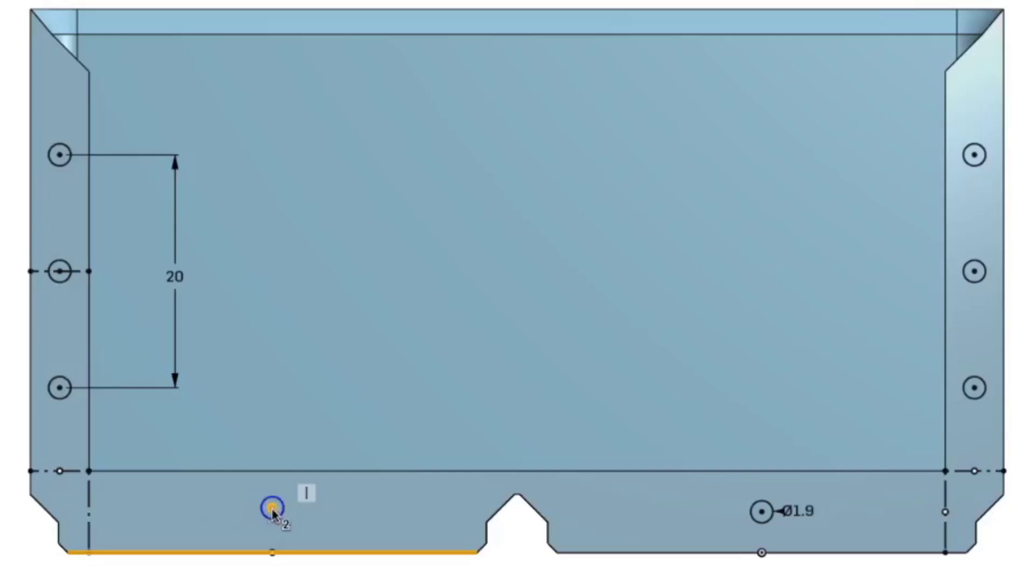
Align the bottom rib's left circle over the lower edge's midpoint and level with the left vertical construction line's midpoint.
{"action": "scroll", "coordinate": [272, 509], "scroll_direction": "up", "scroll_amount": 3}
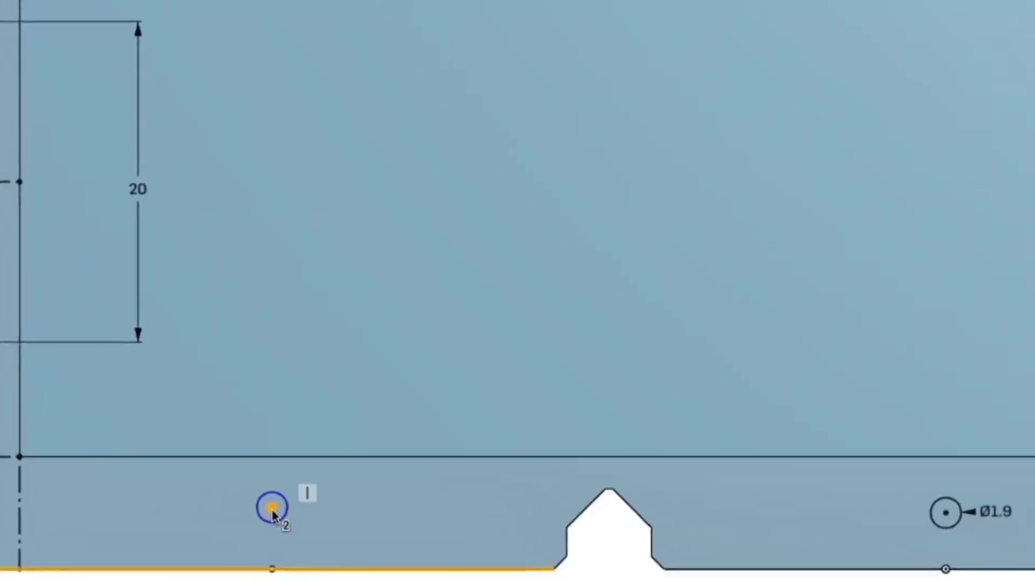
{"action": "left_click", "coordinate": [272, 509]}
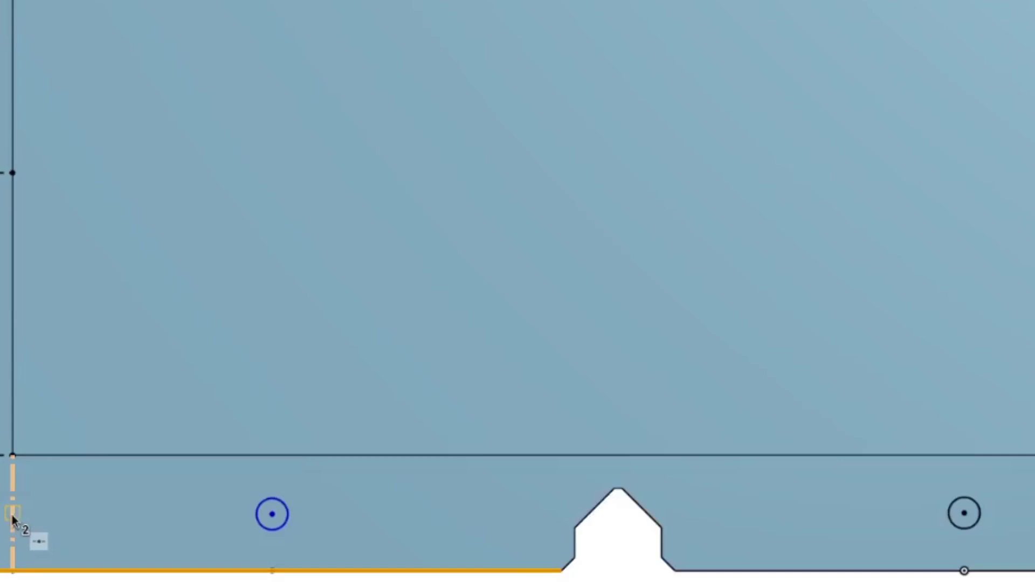
{"action": "left_click_drag", "start_coordinate": [12, 515], "coordinate": [273, 520]}
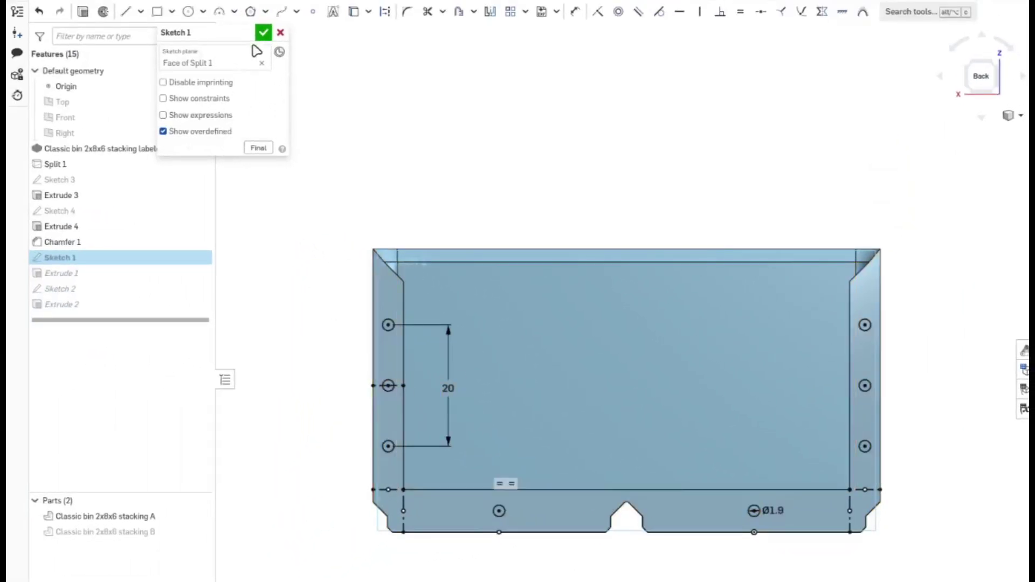
Accept the Sketch 1 edits and show only part B, viewed from the front.
{"action": "left_click", "coordinate": [263, 33]}
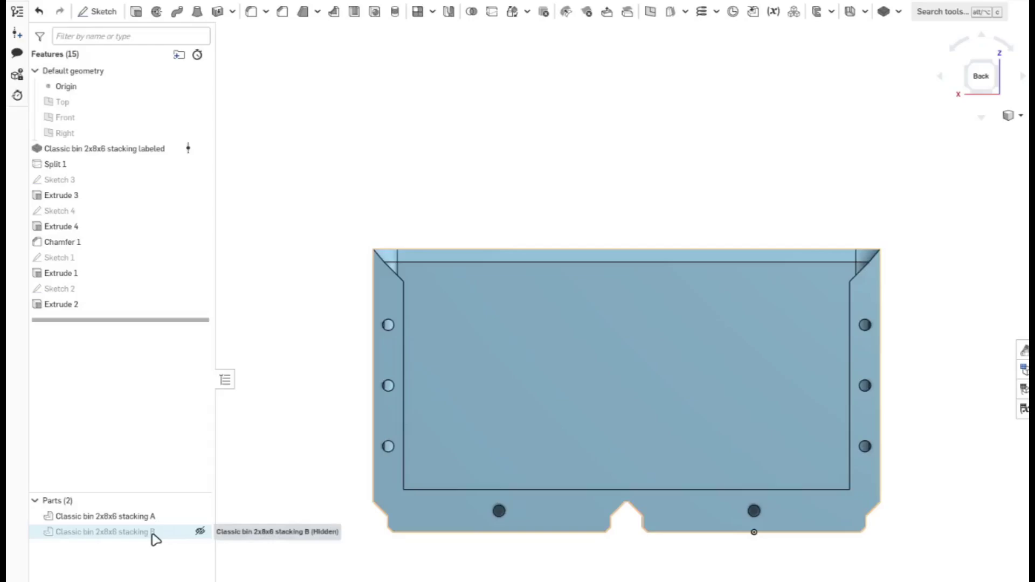
{"action": "left_click", "coordinate": [200, 531]}
{"action": "left_click", "coordinate": [199, 515]}
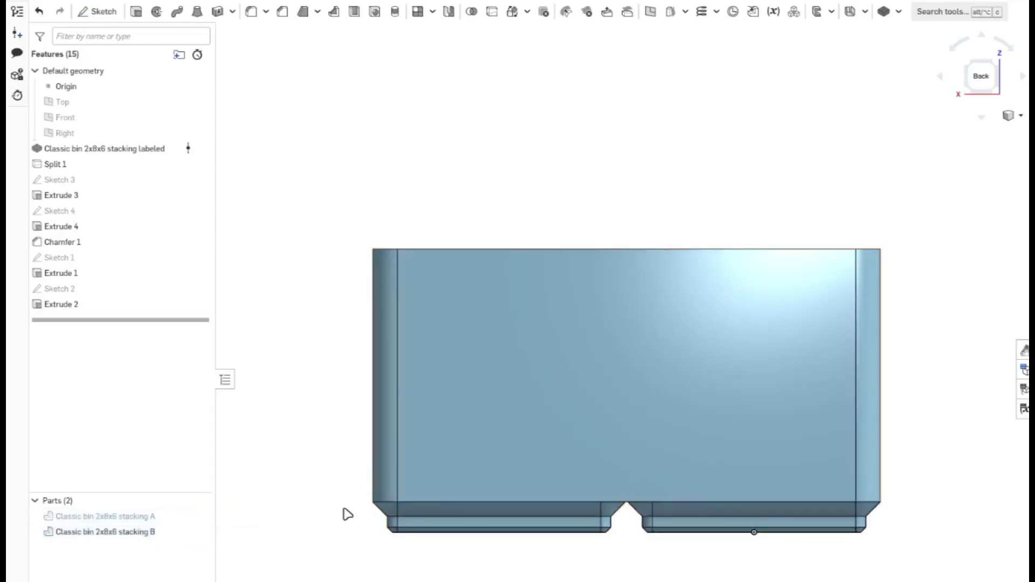
{"action": "right_click_drag", "start_coordinate": [243, 534], "coordinate": [471, 529]}
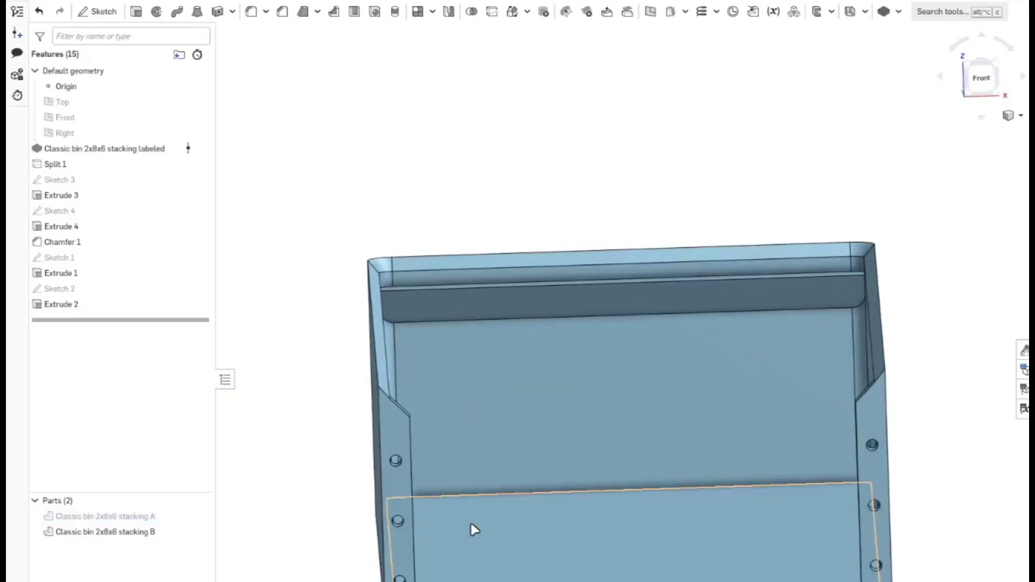
{"action": "left_click", "coordinate": [982, 80]}
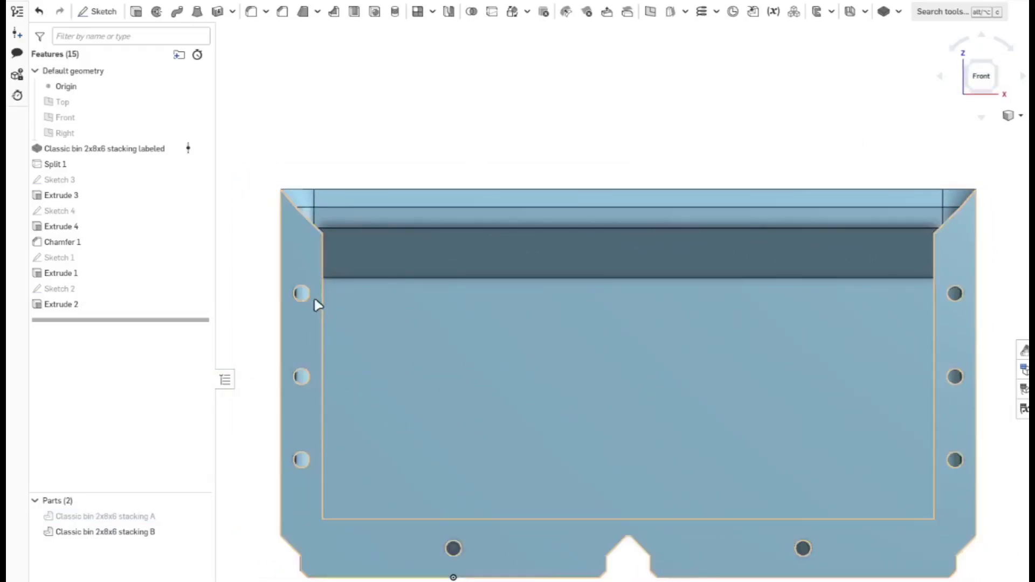
Examine the hole circles in Sketch 2, leave the sketch without changes and inspect the holes in part B's ribs.
{"action": "double_click", "coordinate": [72, 292]}
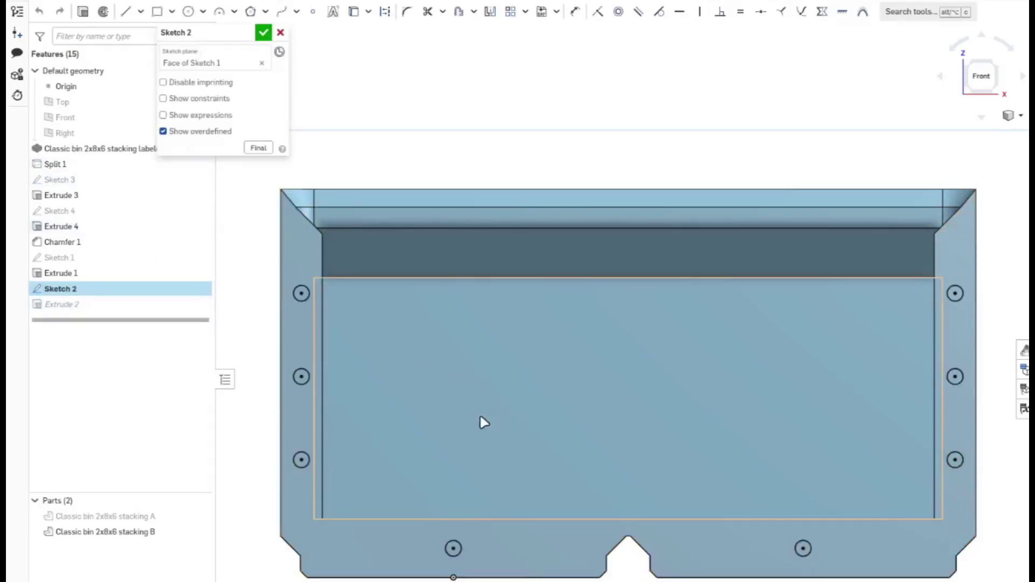
{"action": "scroll", "coordinate": [481, 424], "scroll_direction": "down", "scroll_amount": 1}
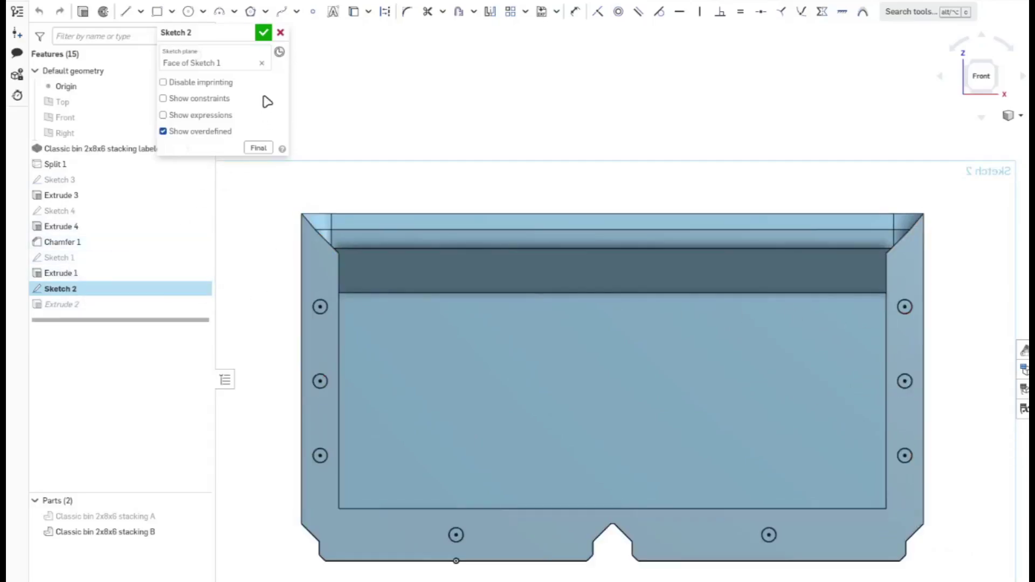
{"action": "left_click", "coordinate": [281, 33]}
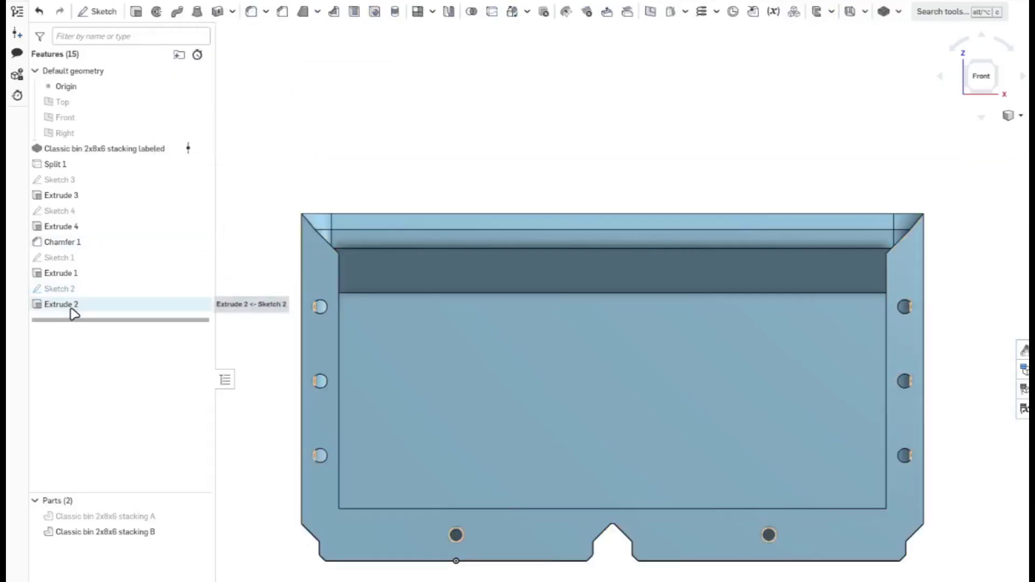
{"action": "right_click_drag", "start_coordinate": [474, 431], "coordinate": [432, 442]}
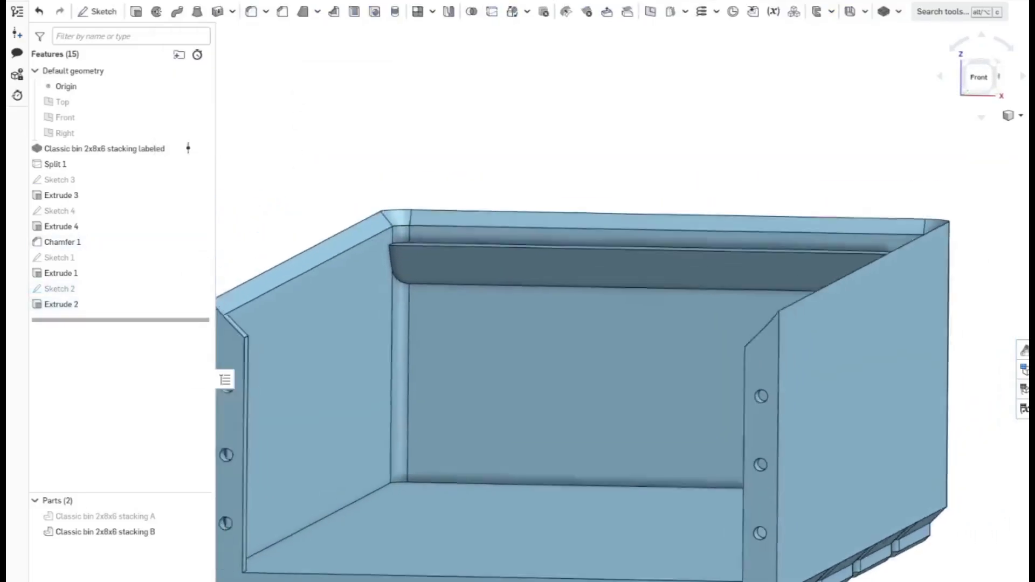
{"action": "scroll", "coordinate": [539, 431], "scroll_direction": "down", "scroll_amount": 3}
{"action": "right_click_drag", "start_coordinate": [431, 545], "coordinate": [835, 489]}
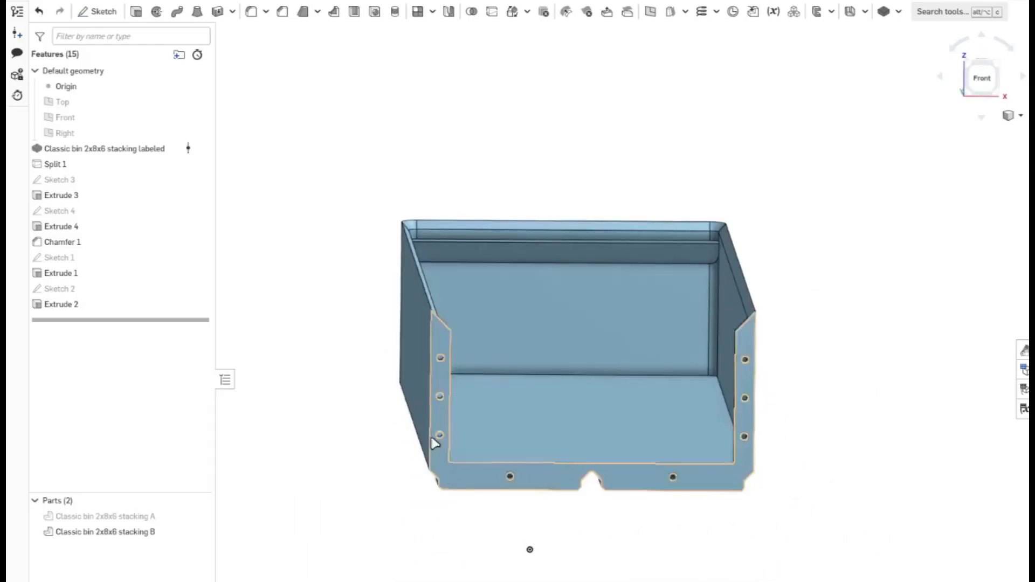
{"action": "right_click_drag", "start_coordinate": [464, 524], "coordinate": [469, 533]}
{"action": "right_click", "coordinate": [469, 534]}
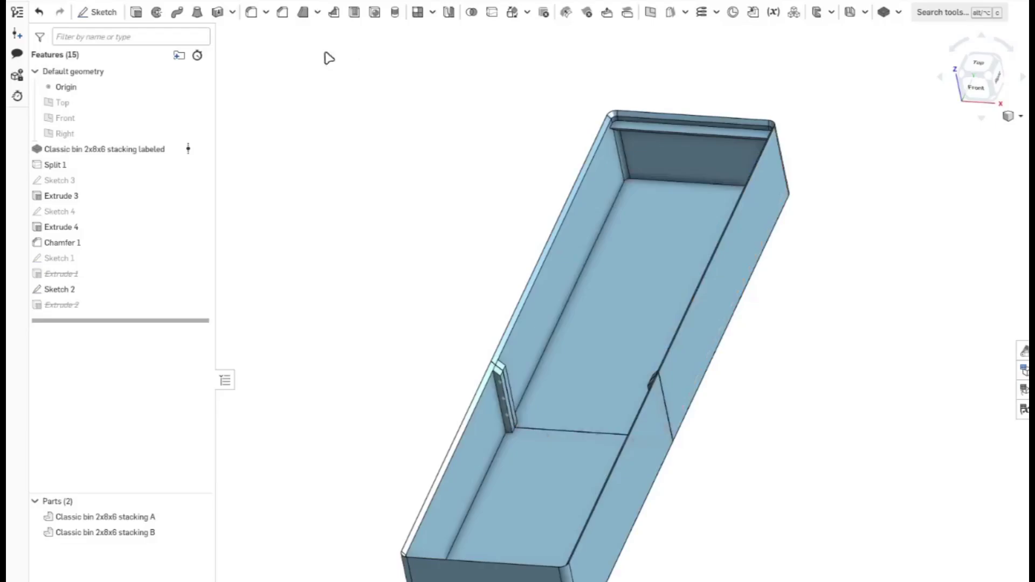
Start an edge fillet with a radius of 1.5 mm.
{"action": "left_click", "coordinate": [252, 16]}
{"action": "left_click", "coordinate": [253, 139]}
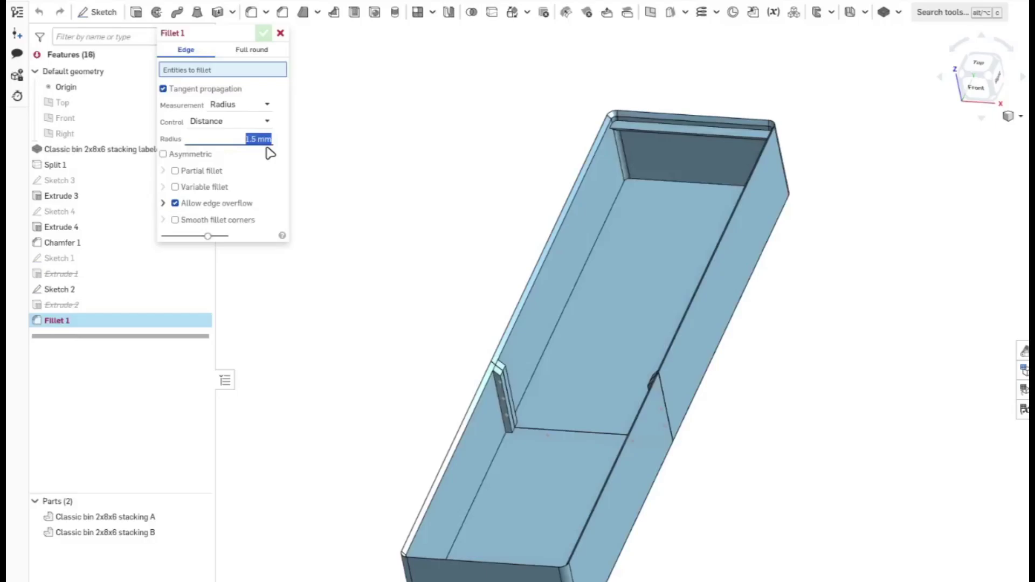
{"action": "type", "text": "1.5"}
{"action": "key", "text": "BackSpace"}
{"action": "key", "text": "BackSpace"}
{"action": "key", "text": "BackSpace"}
{"action": "type", "text": "3"}
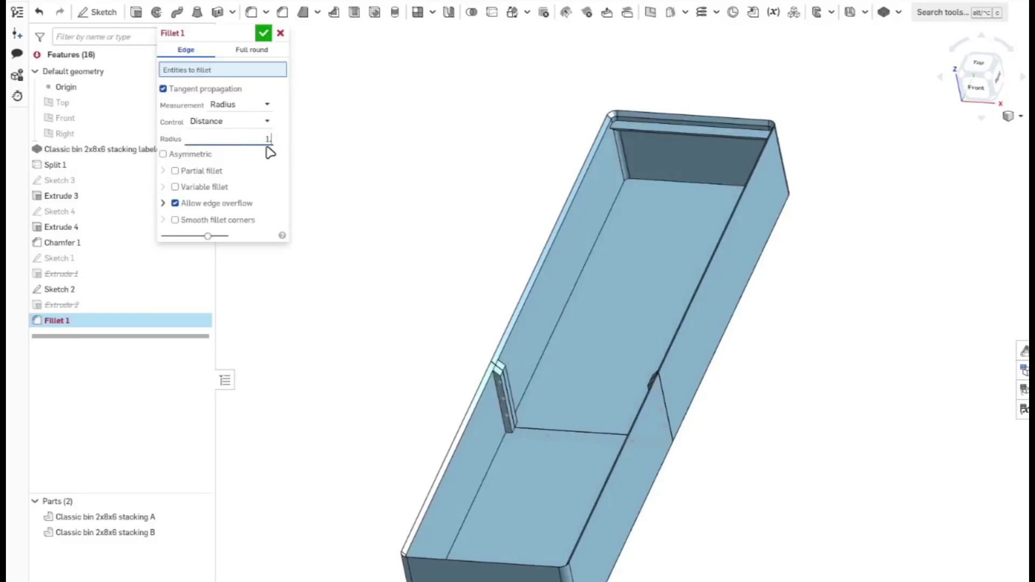
{"action": "type", "text": ".5"}
{"action": "key", "text": "Return"}
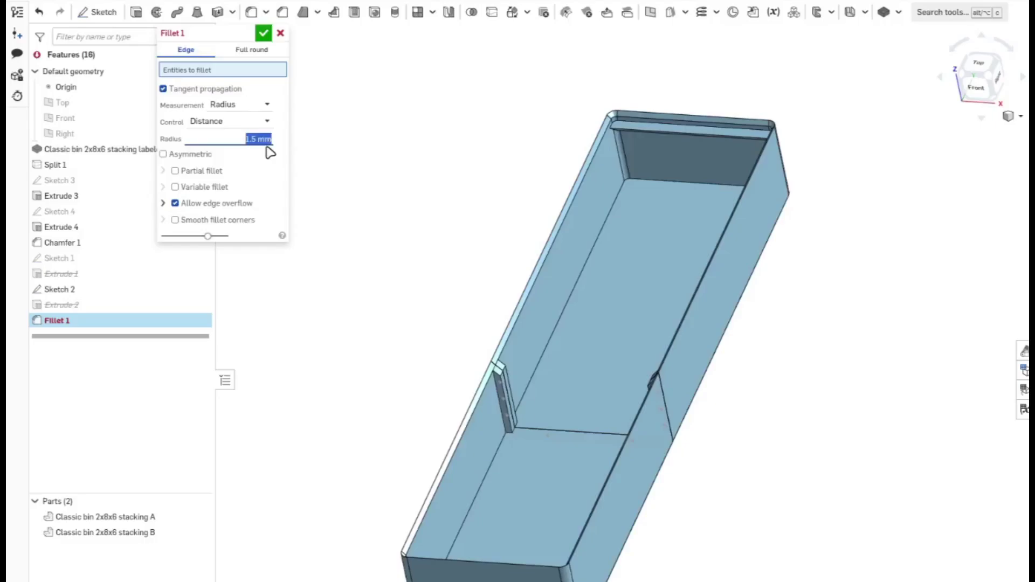
Select part B's left inner floor edge and part A's right inner floor edge for the fillet.
{"action": "left_click", "coordinate": [588, 271]}
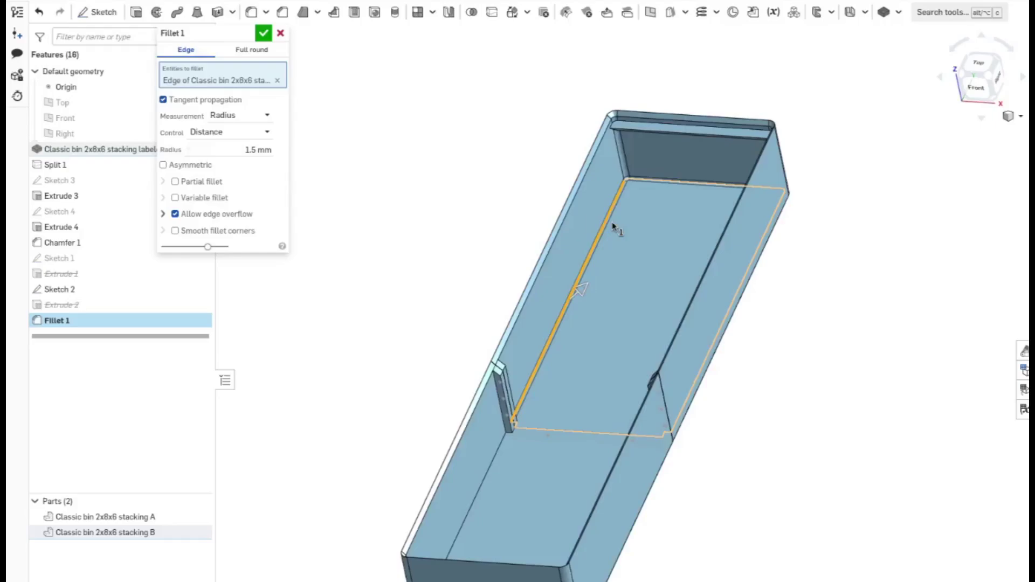
{"action": "right_click_drag", "start_coordinate": [613, 247], "coordinate": [683, 282]}
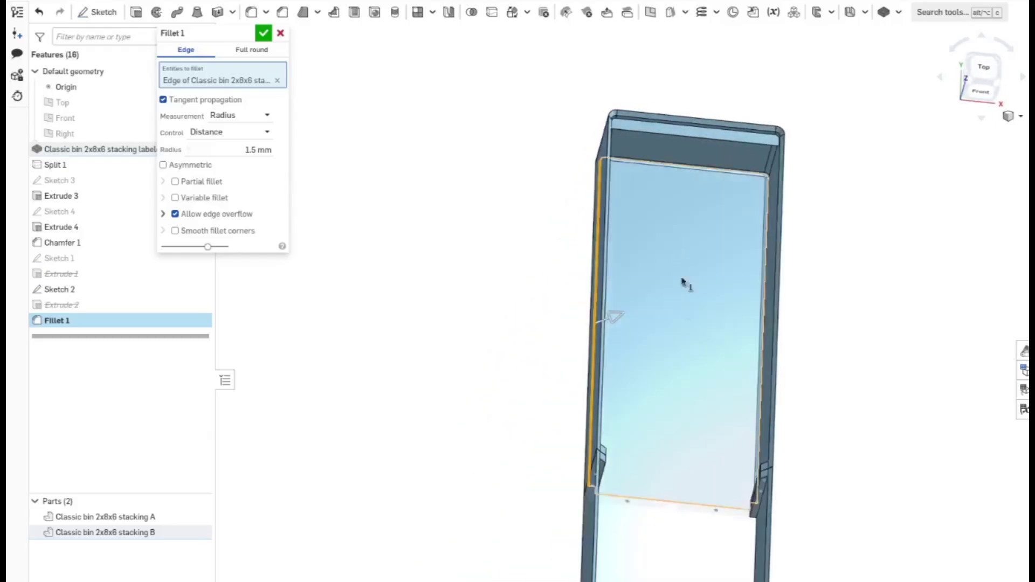
{"action": "left_click", "coordinate": [757, 561]}
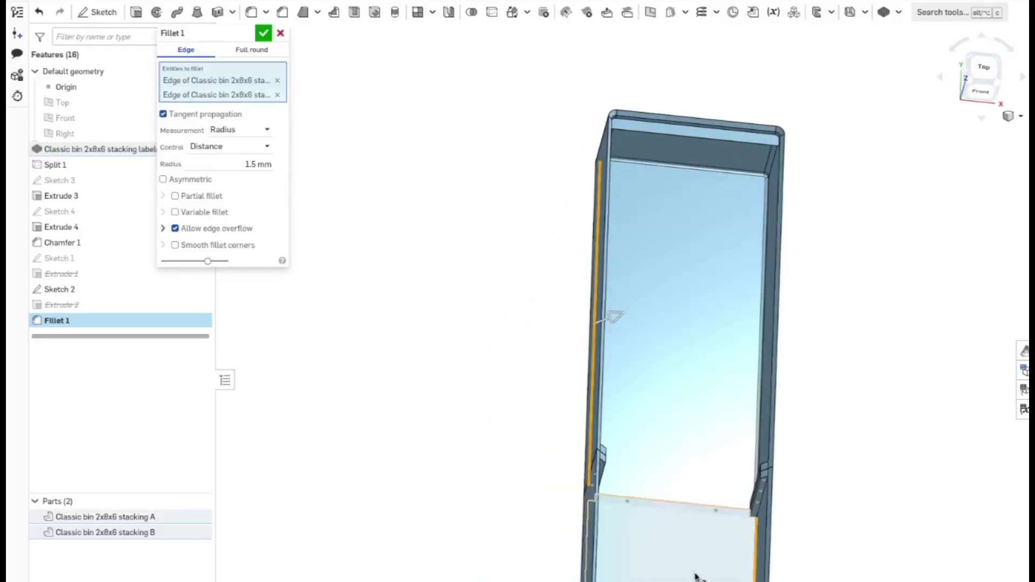
{"action": "right_click_drag", "start_coordinate": [757, 560], "coordinate": [624, 482]}
{"action": "scroll", "coordinate": [623, 480], "scroll_direction": "up", "scroll_amount": 5}
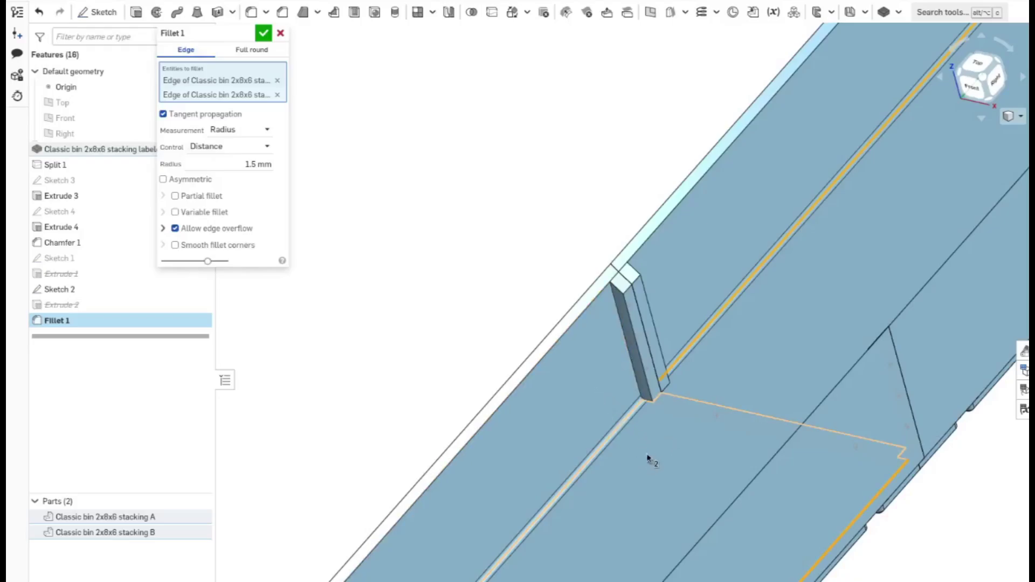
{"action": "right_click_drag", "start_coordinate": [632, 436], "coordinate": [647, 415]}
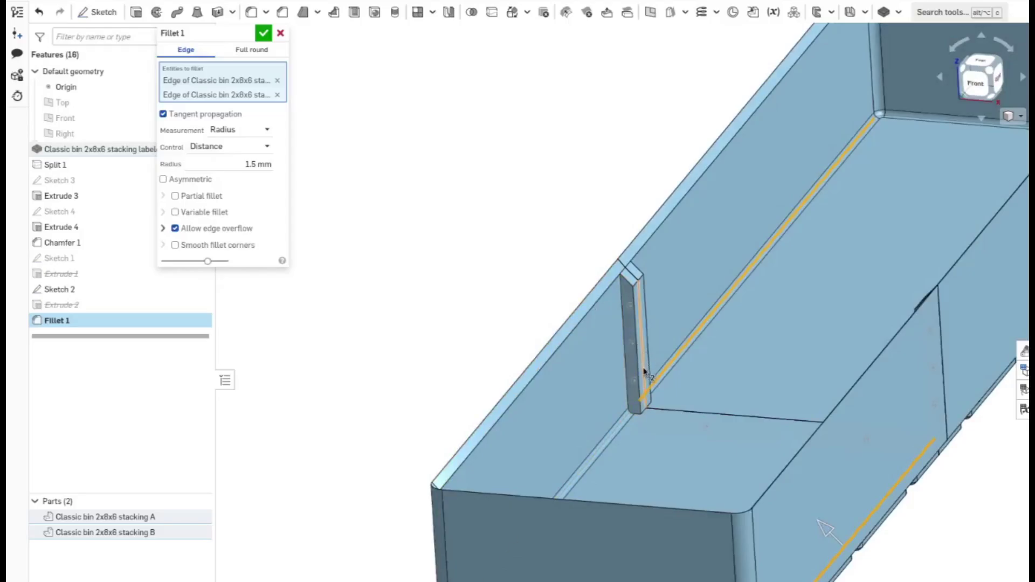
Add the left rib's vertical edges along the side wall to the fillet selection.
{"action": "left_click", "coordinate": [627, 370]}
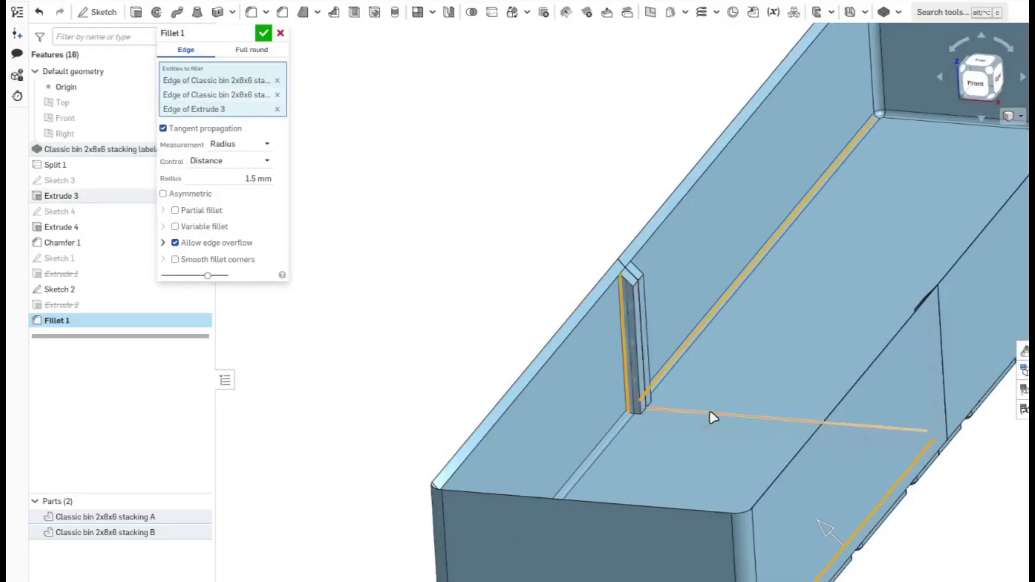
{"action": "right_click_drag", "start_coordinate": [712, 418], "coordinate": [640, 354]}
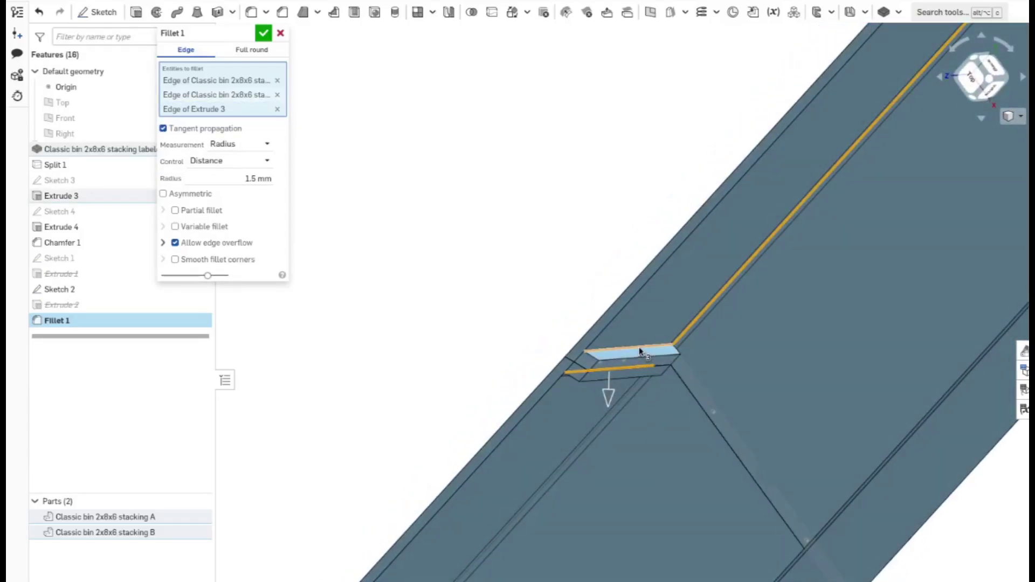
{"action": "left_click", "coordinate": [642, 360]}
{"action": "right_click_drag", "start_coordinate": [648, 398], "coordinate": [684, 393]}
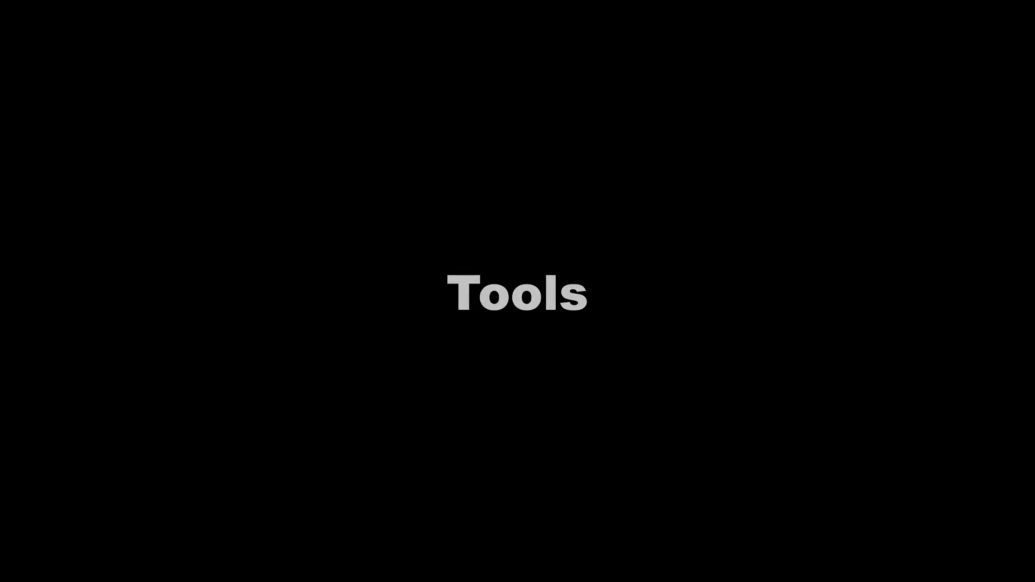